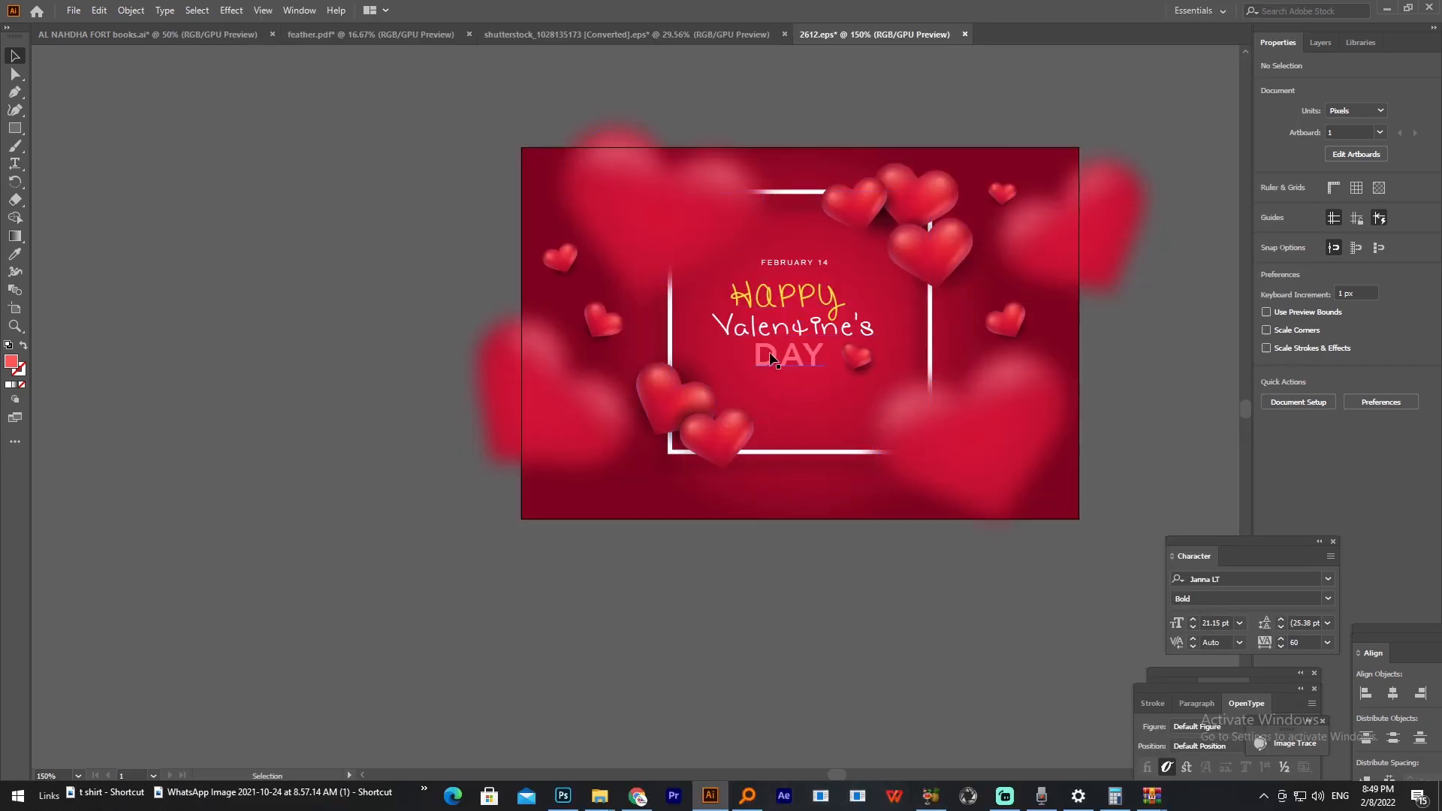
{"action": "scroll", "coordinate": [822, 299], "scroll_direction": "up", "scroll_amount": 3}
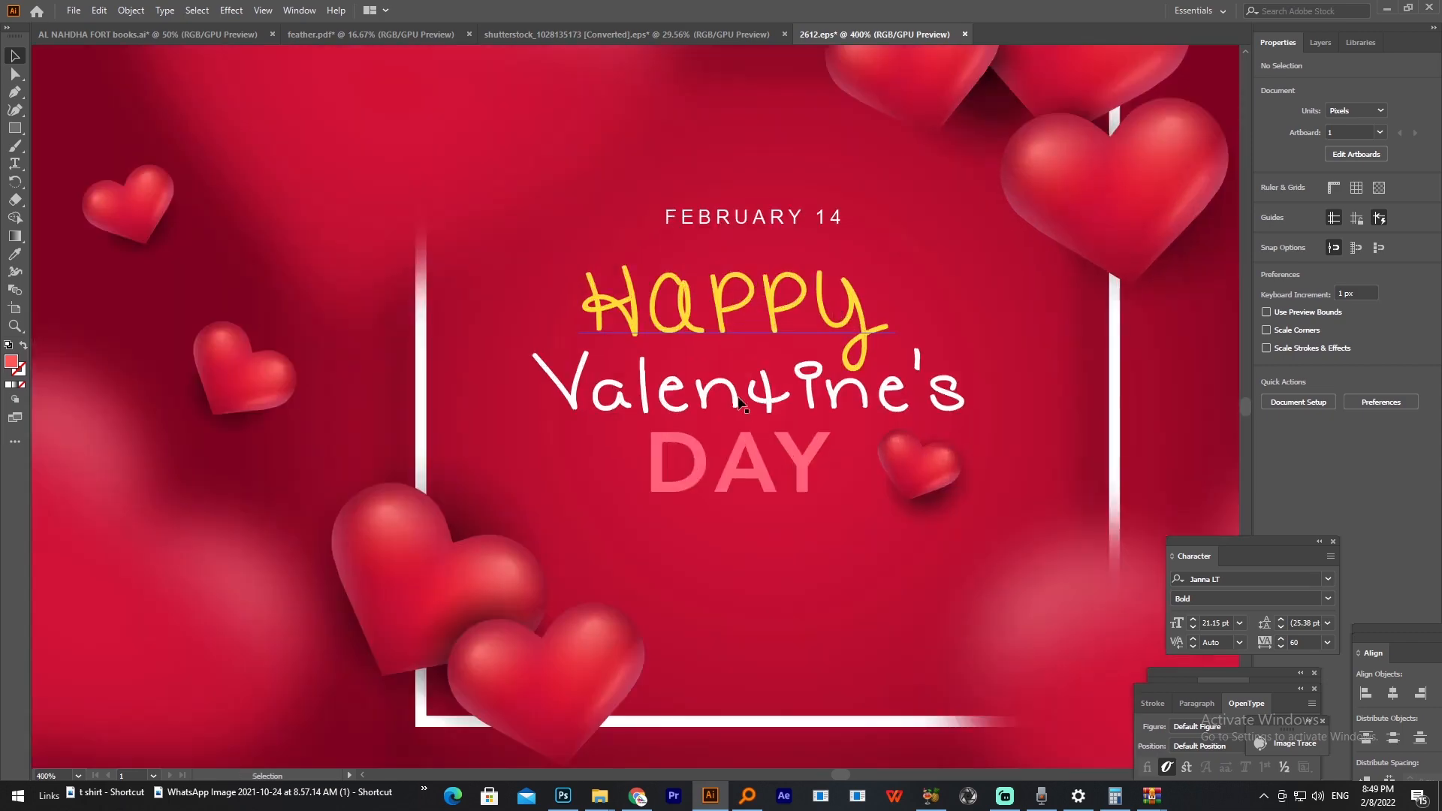
{"action": "scroll", "coordinate": [806, 320], "scroll_direction": "down", "scroll_amount": 2}
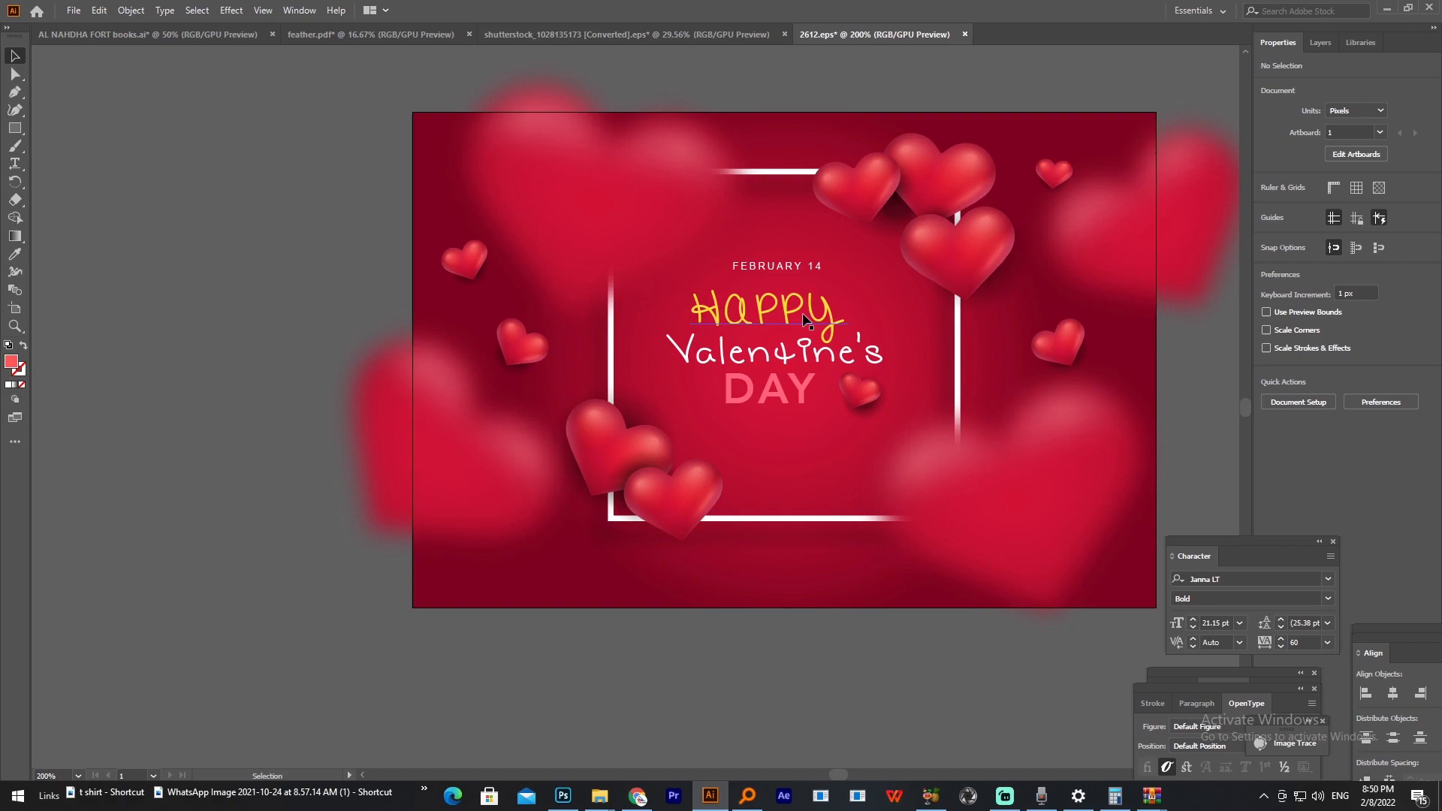
Step: Switch to Chrome, close the Valentine's background download page and look through the first page of Freepik results for VALENTINE
{"action": "left_click", "coordinate": [637, 796]}
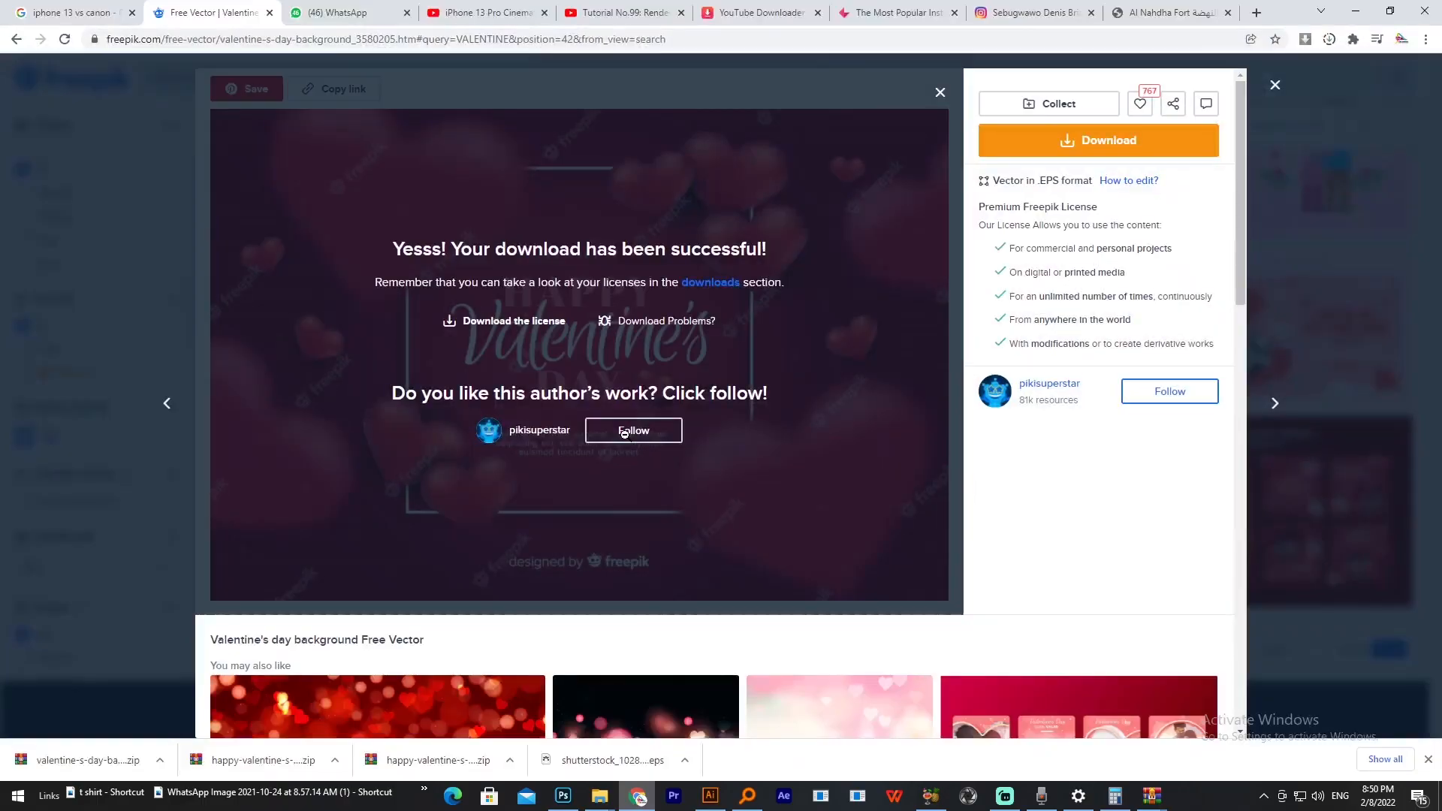
{"action": "left_click", "coordinate": [1280, 90]}
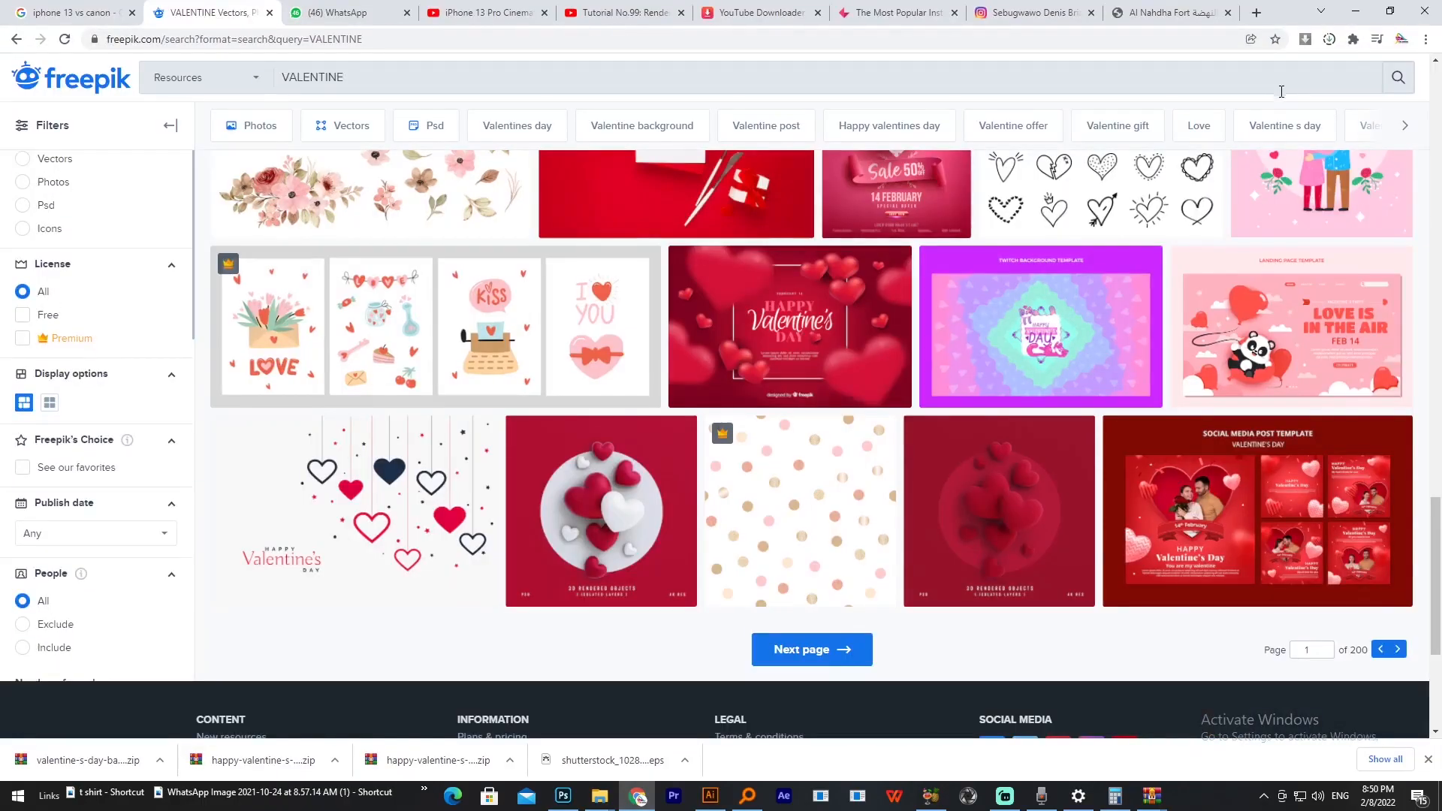
{"action": "scroll", "coordinate": [796, 337], "scroll_direction": "up", "scroll_amount": 10}
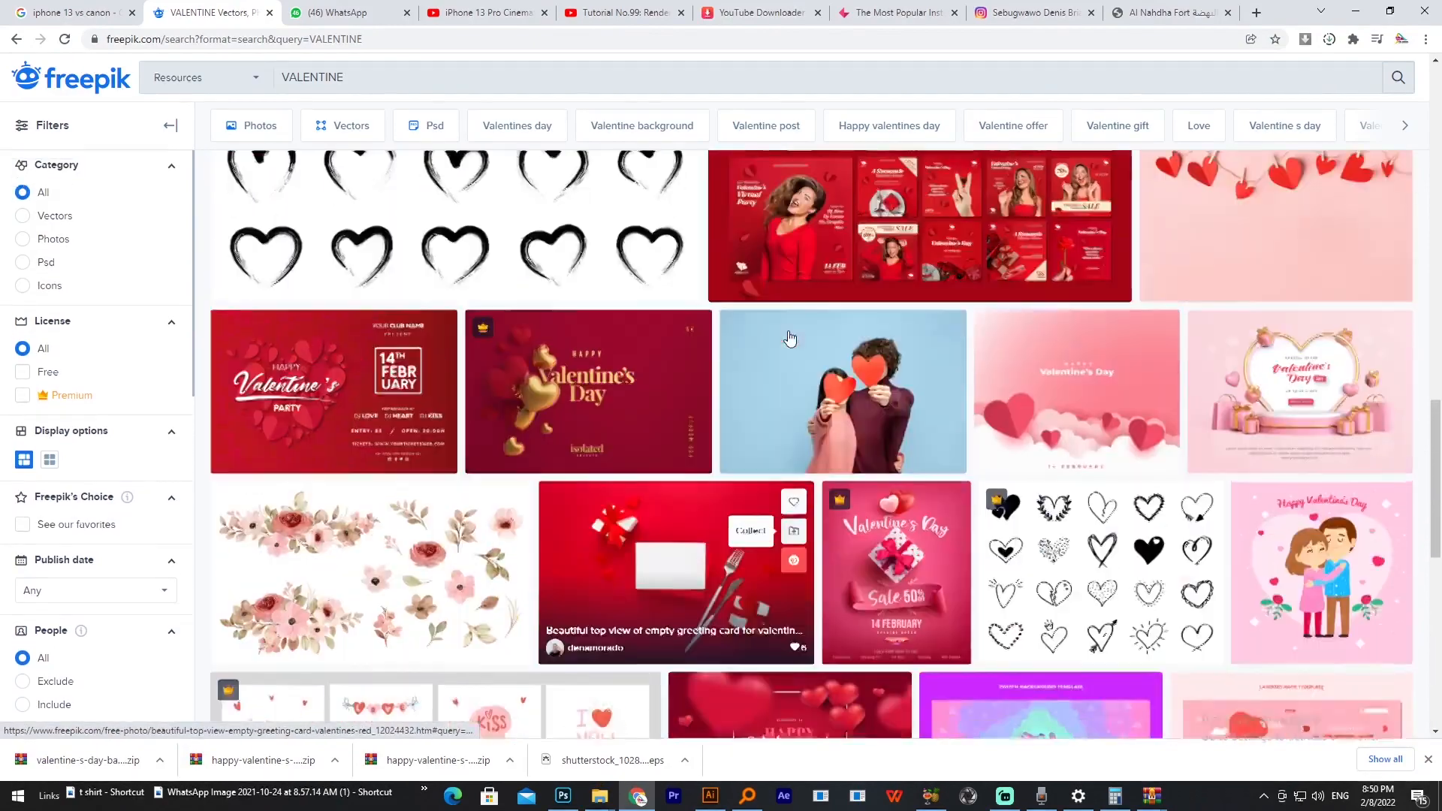
{"action": "scroll", "coordinate": [789, 338], "scroll_direction": "up", "scroll_amount": 10}
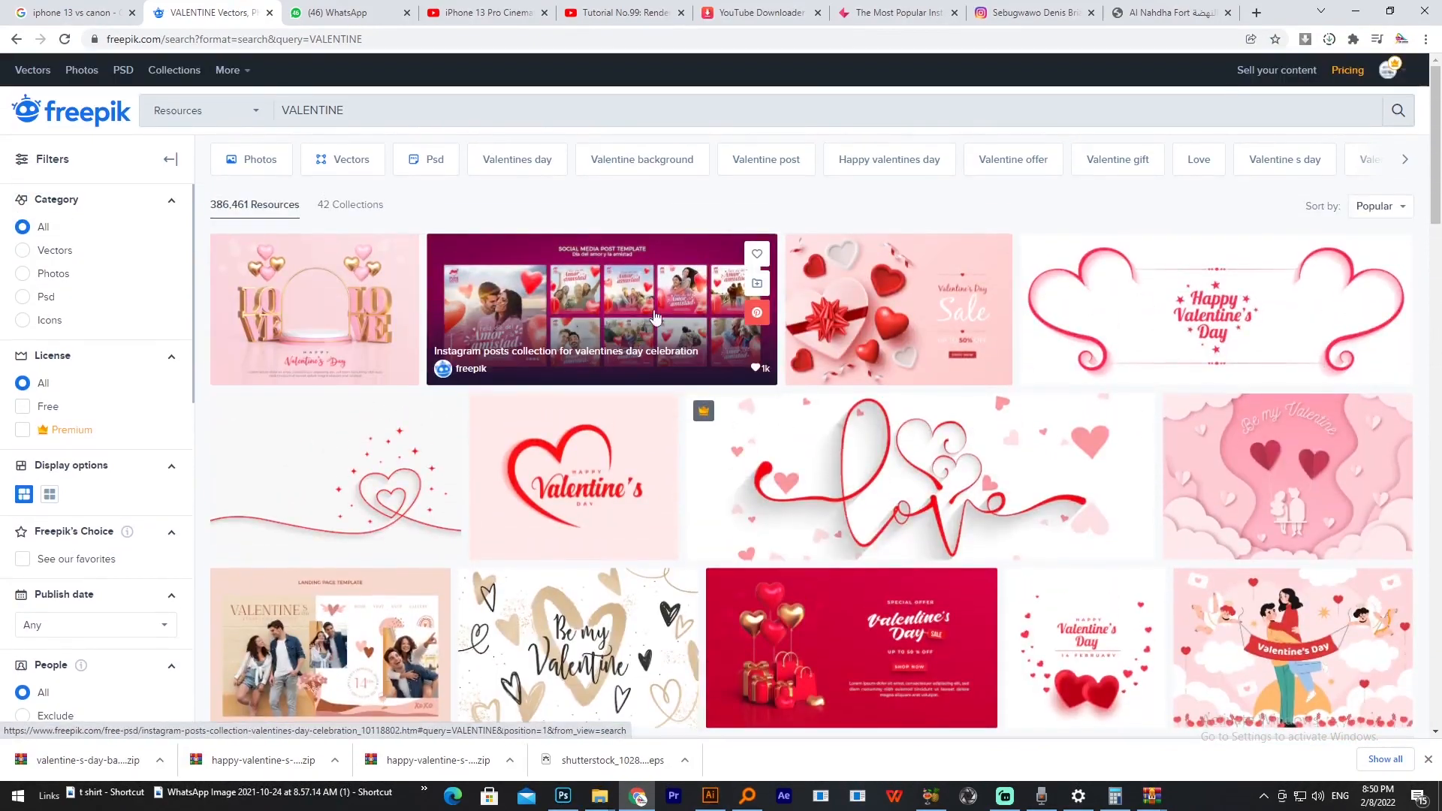
{"action": "scroll", "coordinate": [1008, 302], "scroll_direction": "down", "scroll_amount": 1}
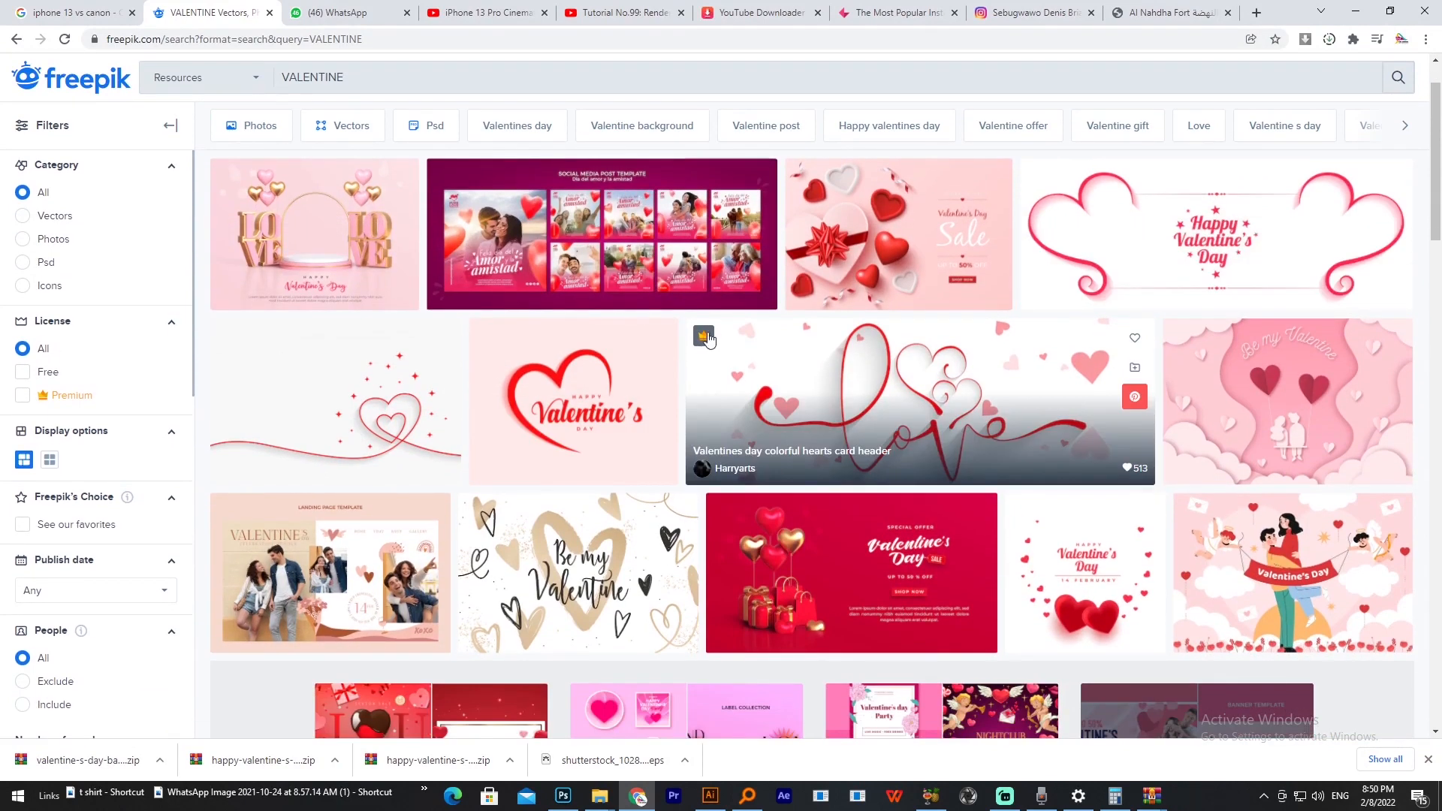
{"action": "scroll", "coordinate": [707, 345], "scroll_direction": "down", "scroll_amount": 3}
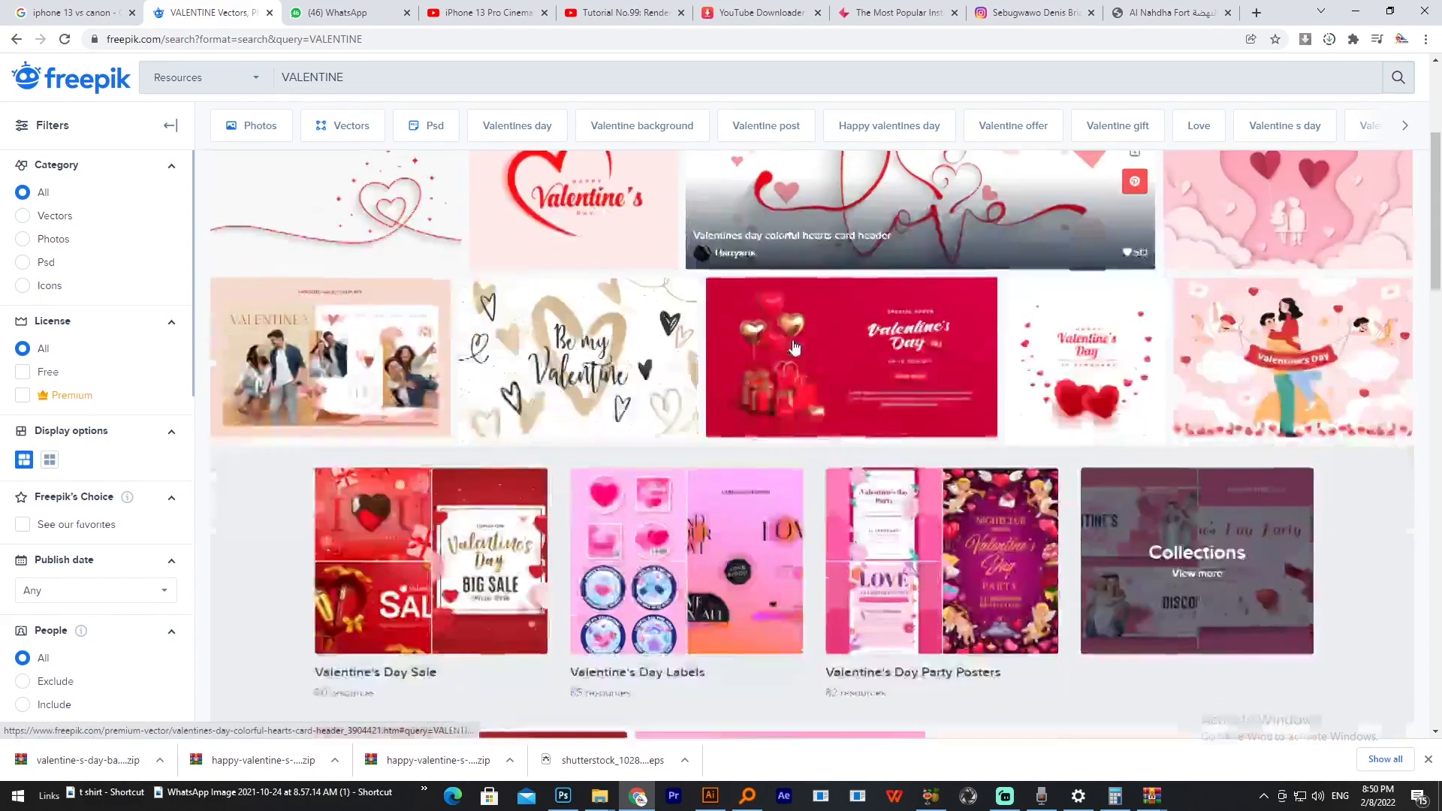
{"action": "scroll", "coordinate": [808, 411], "scroll_direction": "down", "scroll_amount": 4}
{"action": "scroll", "coordinate": [698, 466], "scroll_direction": "down", "scroll_amount": 4}
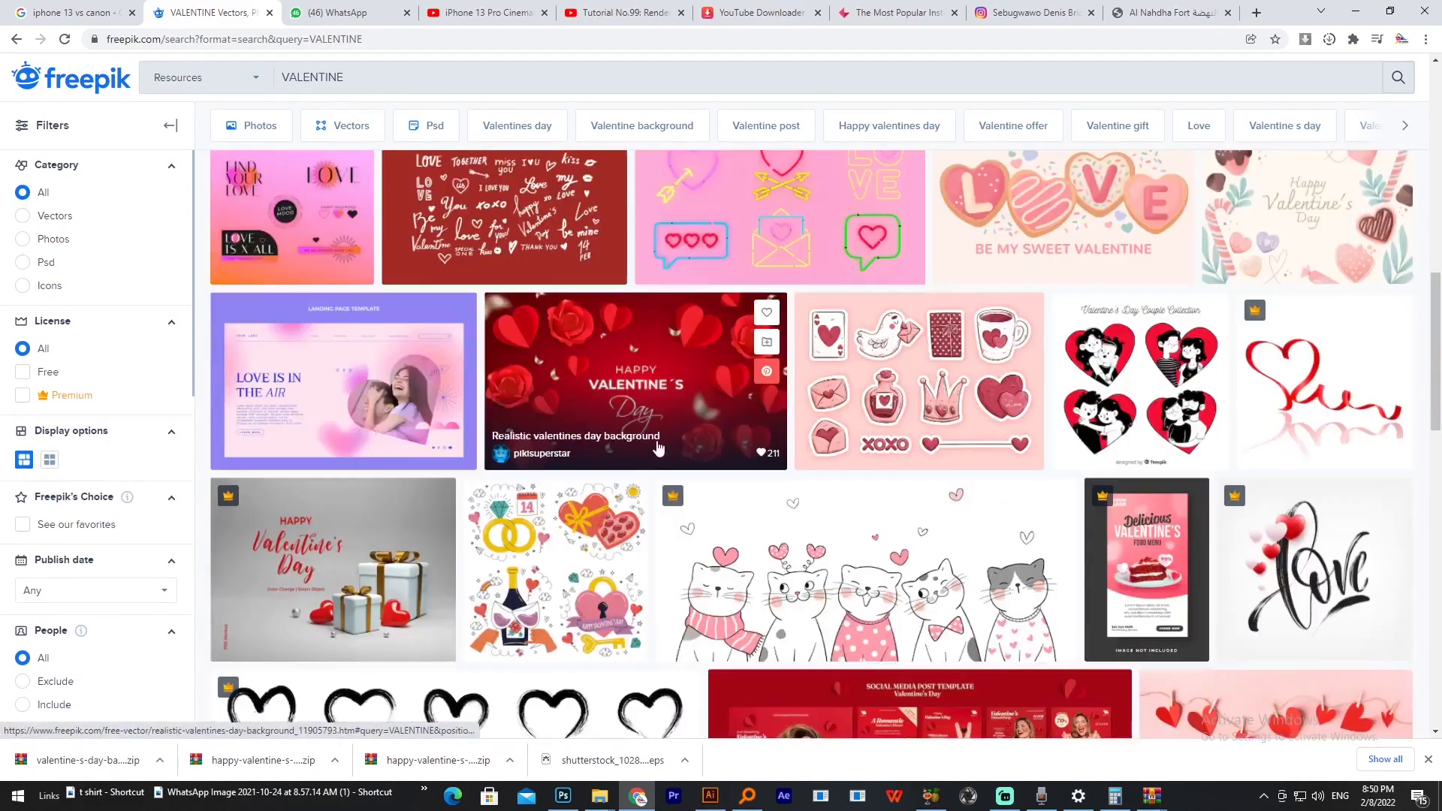
{"action": "scroll", "coordinate": [992, 425], "scroll_direction": "down", "scroll_amount": 3}
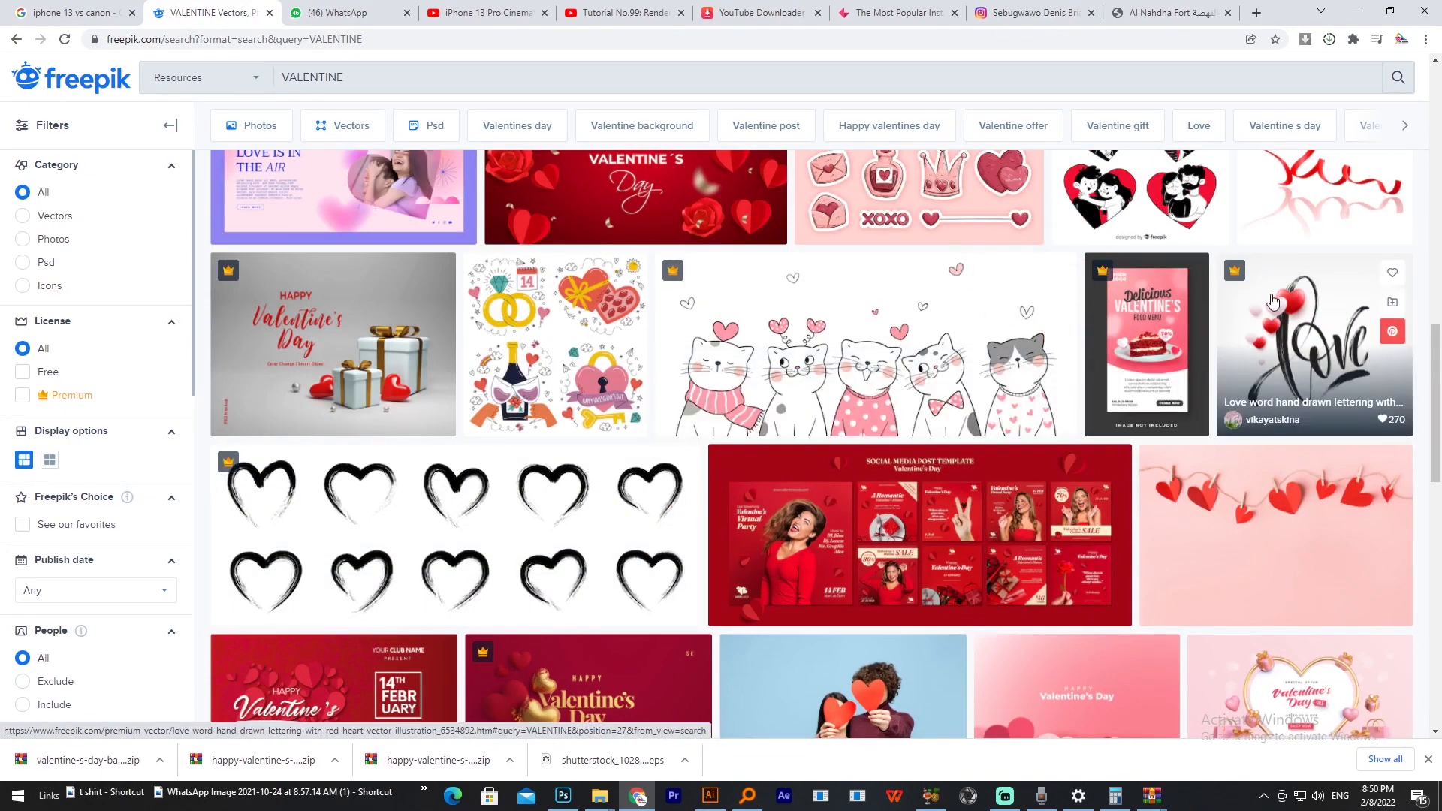
{"action": "scroll", "coordinate": [1040, 288], "scroll_direction": "down", "scroll_amount": 10}
{"action": "scroll", "coordinate": [1186, 300], "scroll_direction": "down", "scroll_amount": 2}
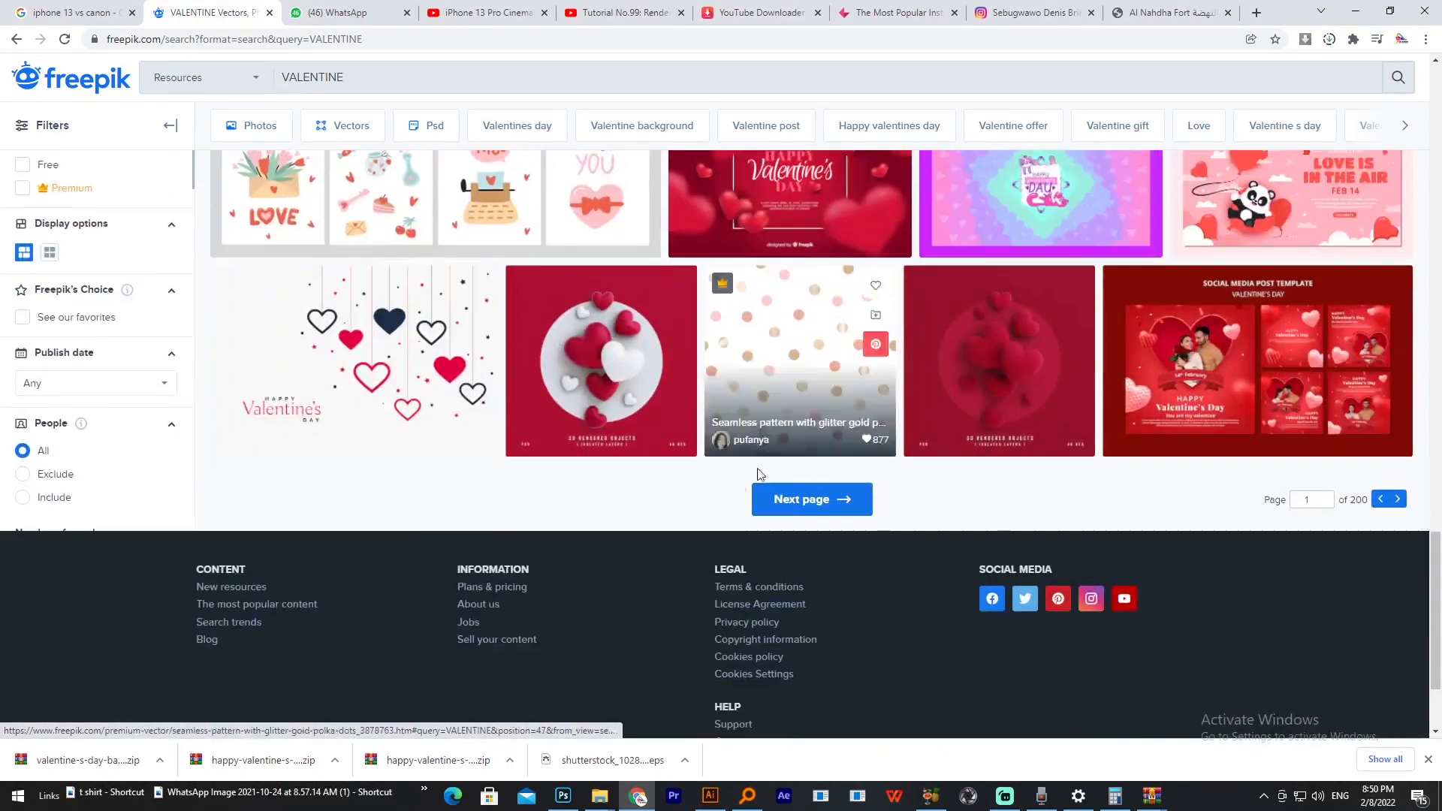
Step: Look through the second page of Freepik VALENTINE results, and return to the Valentine artwork in Illustrator
{"action": "left_click", "coordinate": [785, 515]}
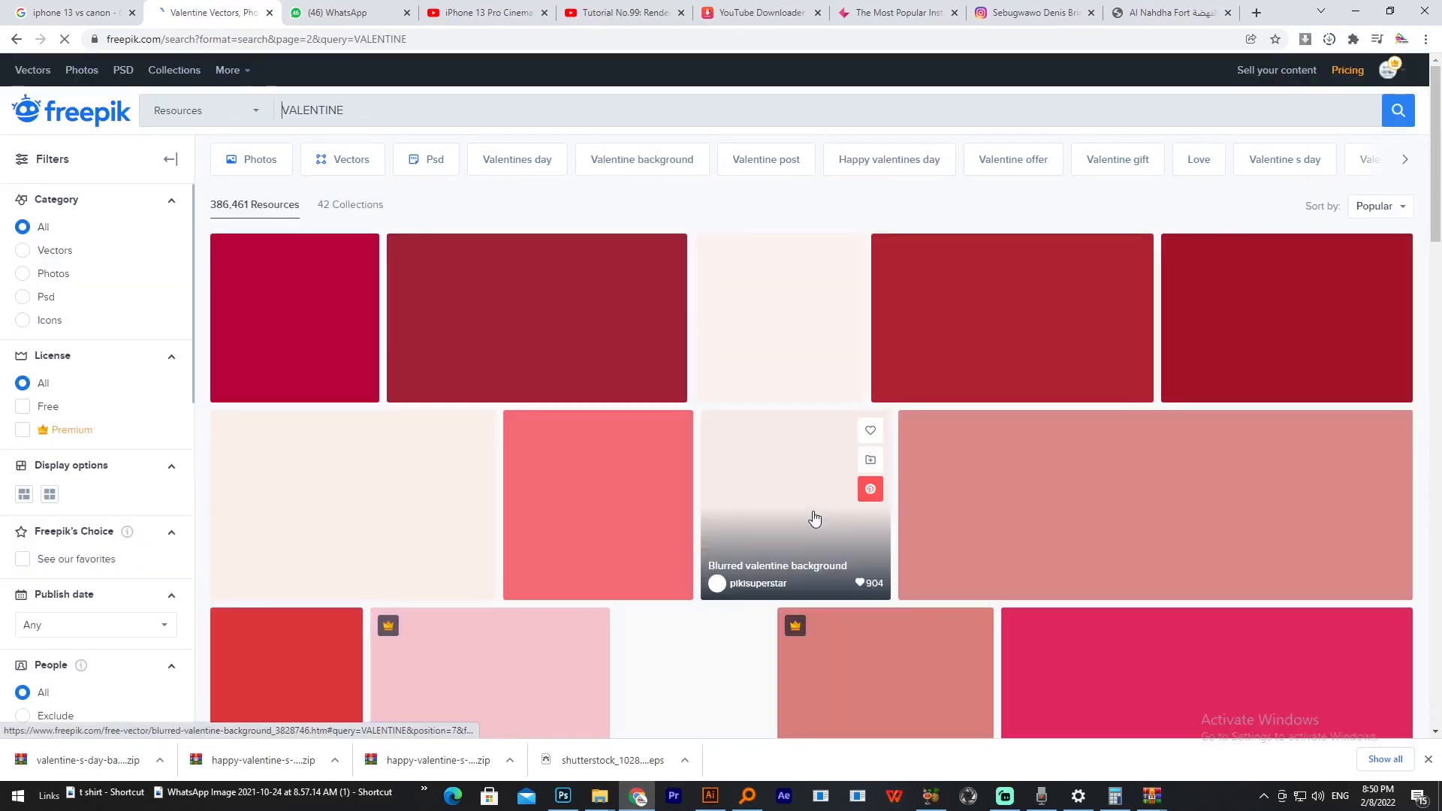
{"action": "scroll", "coordinate": [816, 515], "scroll_direction": "down", "scroll_amount": 4}
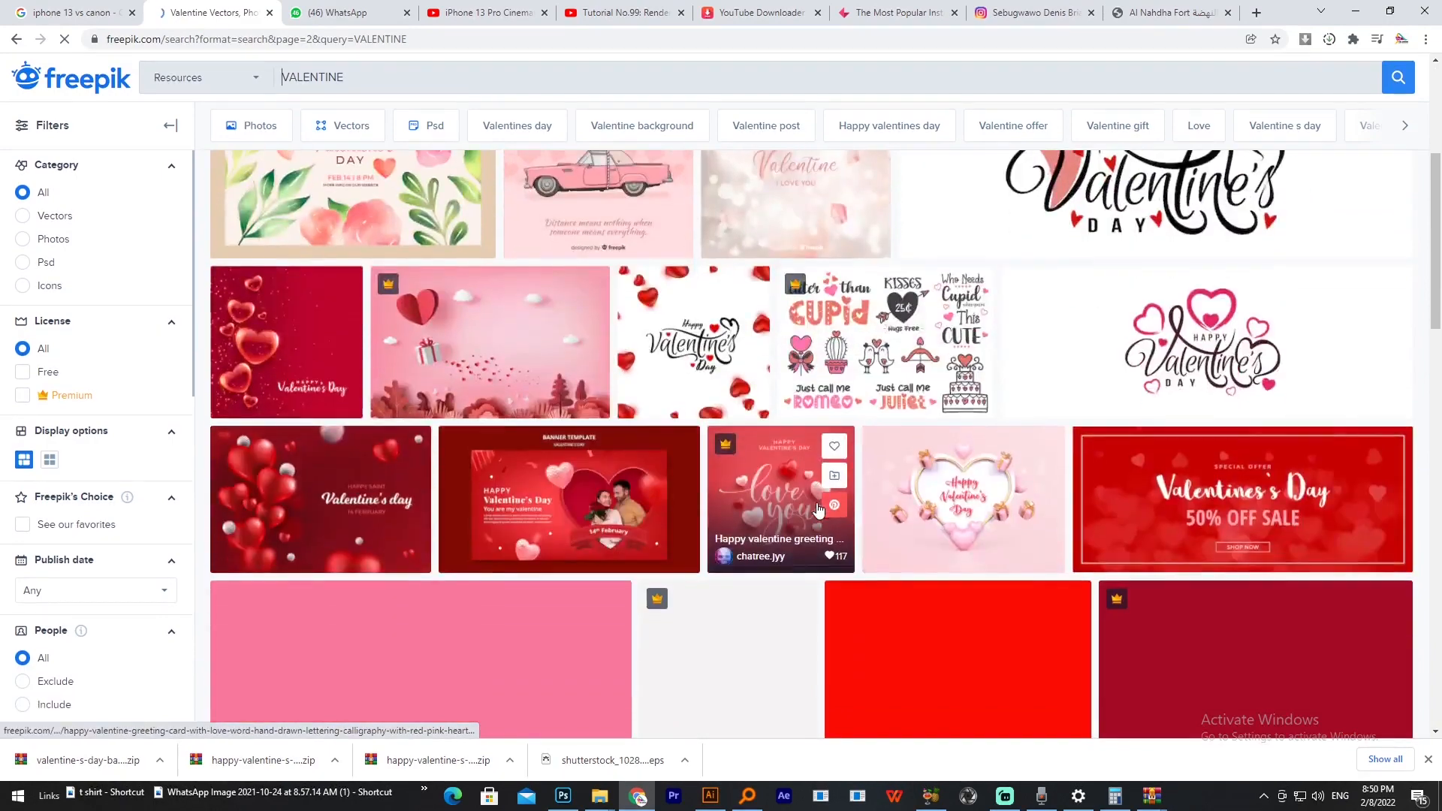
{"action": "scroll", "coordinate": [819, 510], "scroll_direction": "down", "scroll_amount": 15}
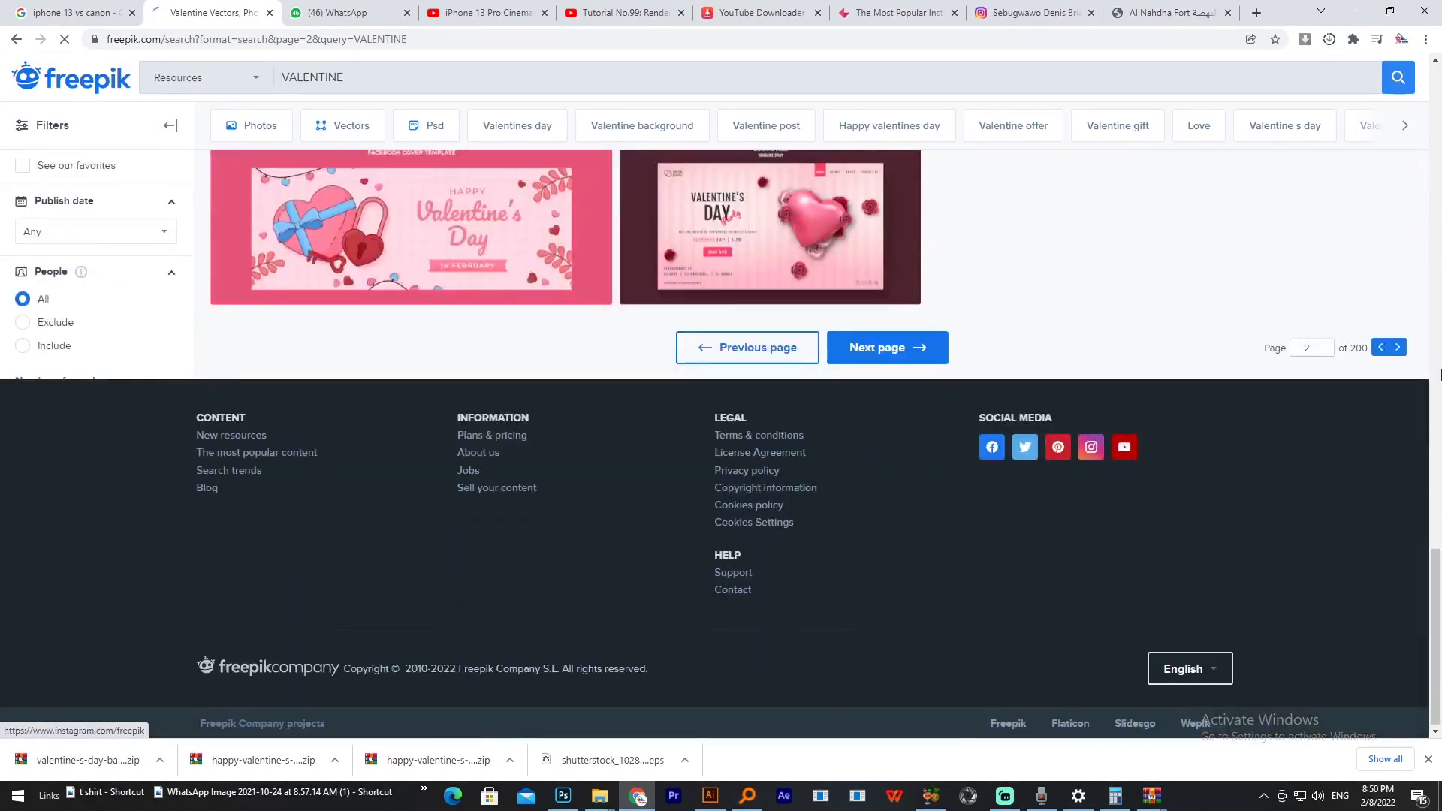
{"action": "scroll", "coordinate": [1070, 386], "scroll_direction": "up", "scroll_amount": 2}
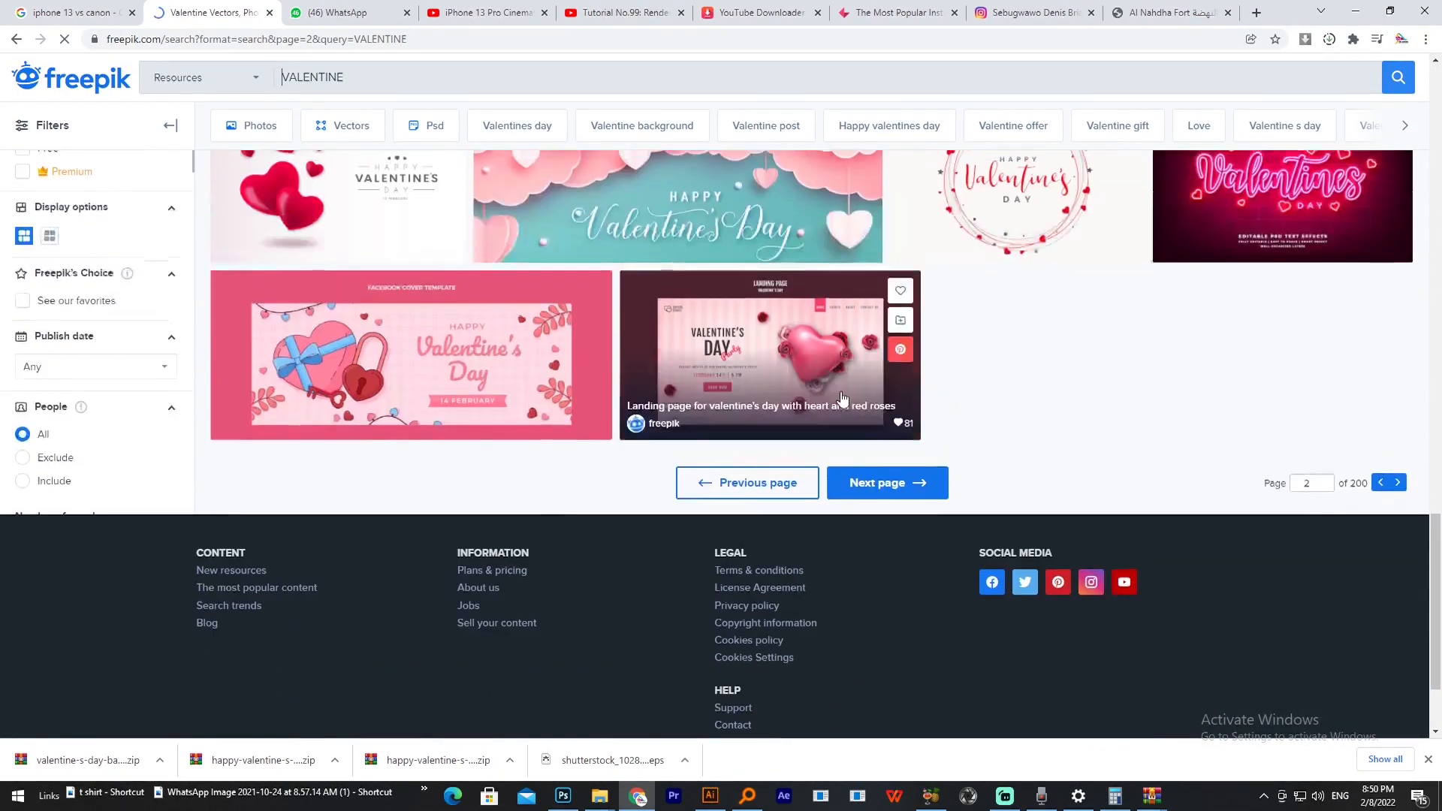
{"action": "scroll", "coordinate": [736, 331], "scroll_direction": "up", "scroll_amount": 2}
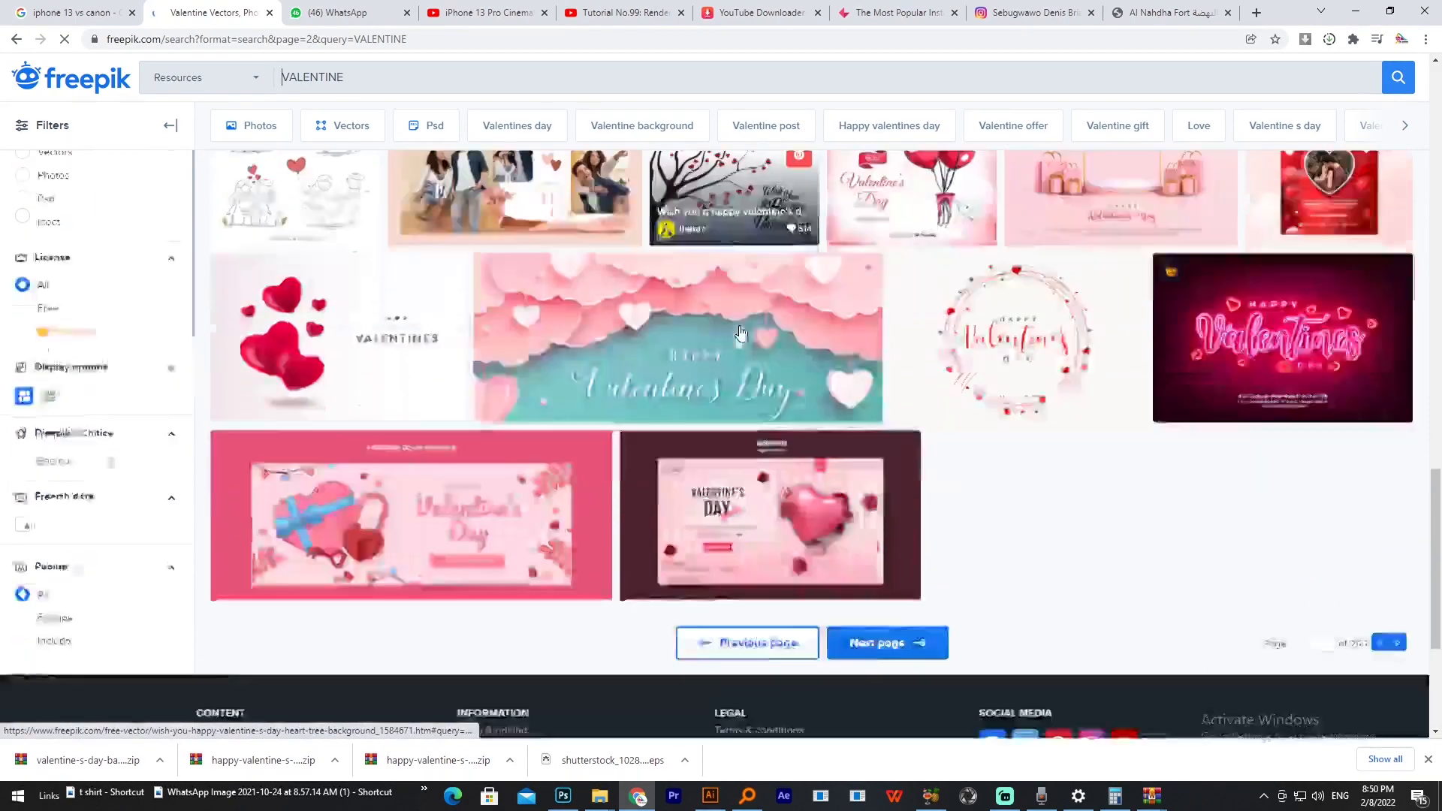
{"action": "scroll", "coordinate": [1335, 346], "scroll_direction": "down", "scroll_amount": 4}
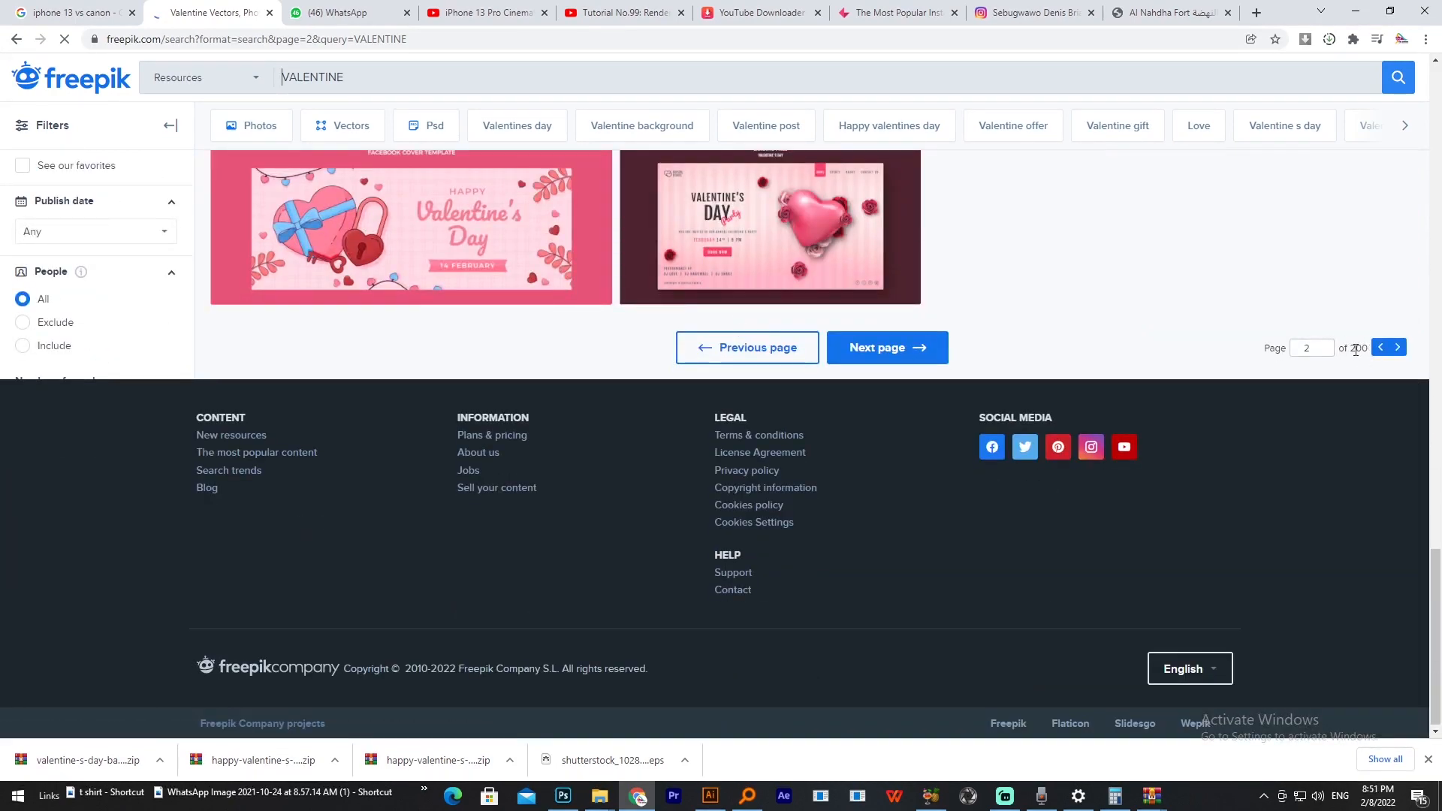
{"action": "scroll", "coordinate": [1140, 489], "scroll_direction": "up", "scroll_amount": 3}
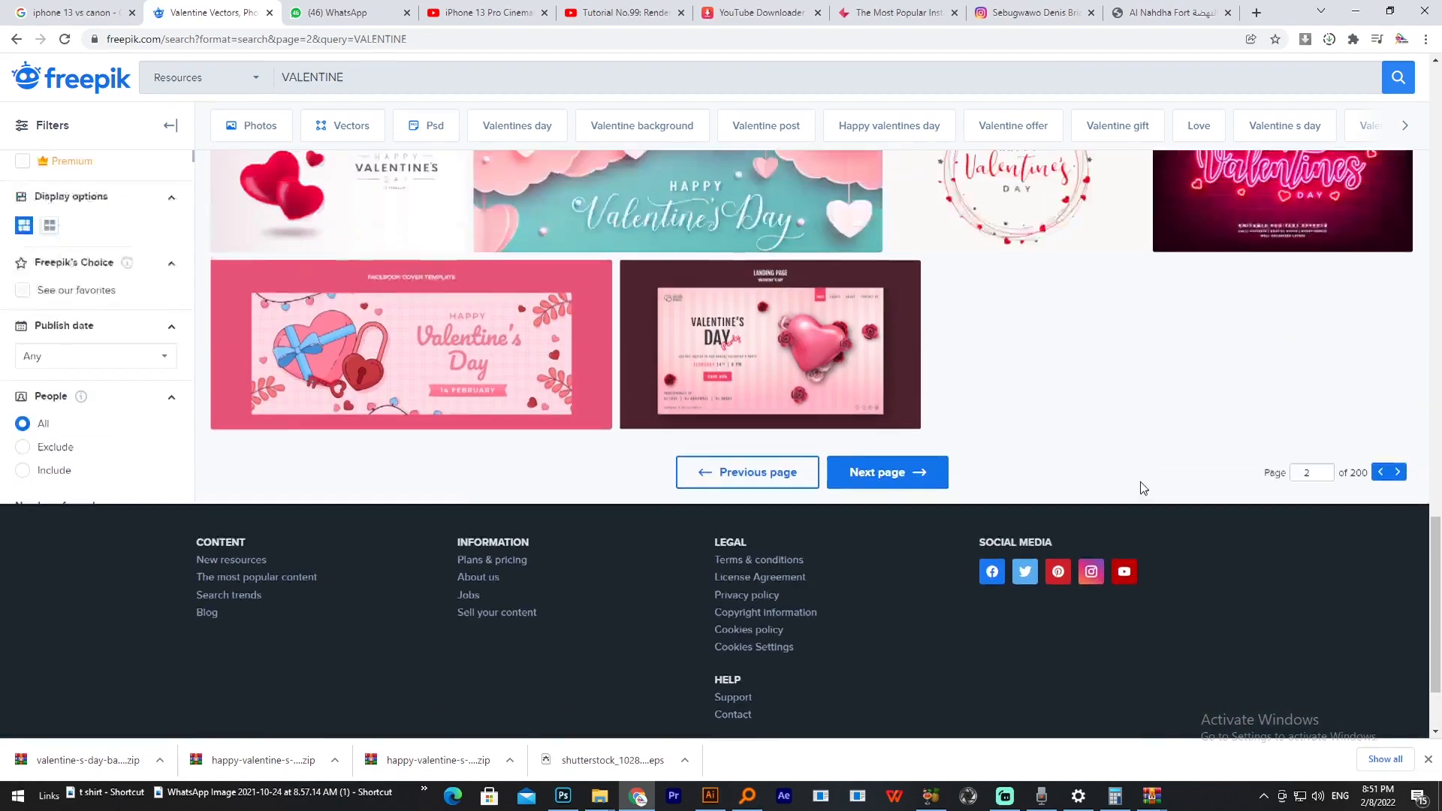
{"action": "left_click", "coordinate": [706, 800]}
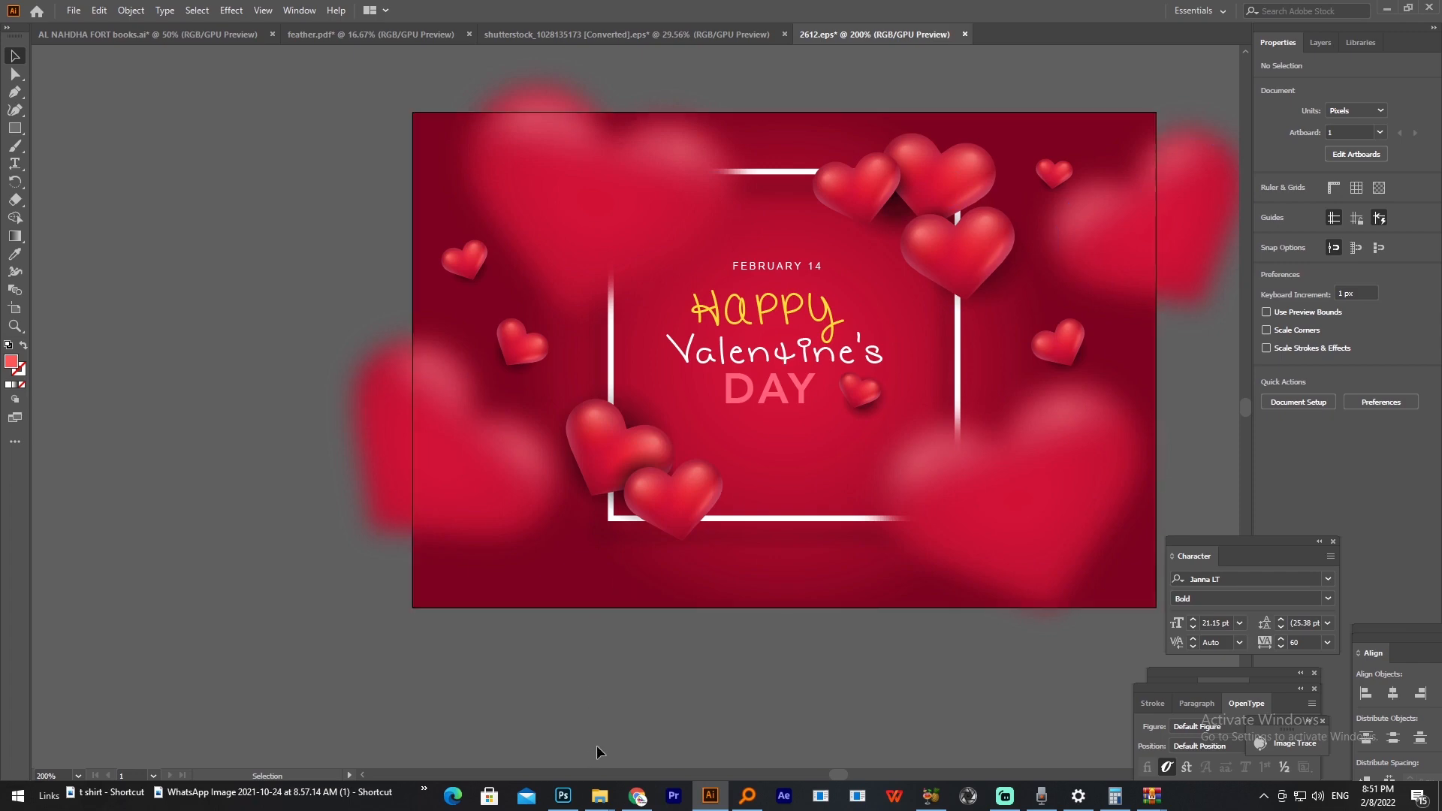
Step: Switch to Photoshop and start a new document with a width and height of 600 pixels
{"action": "left_click", "coordinate": [569, 802]}
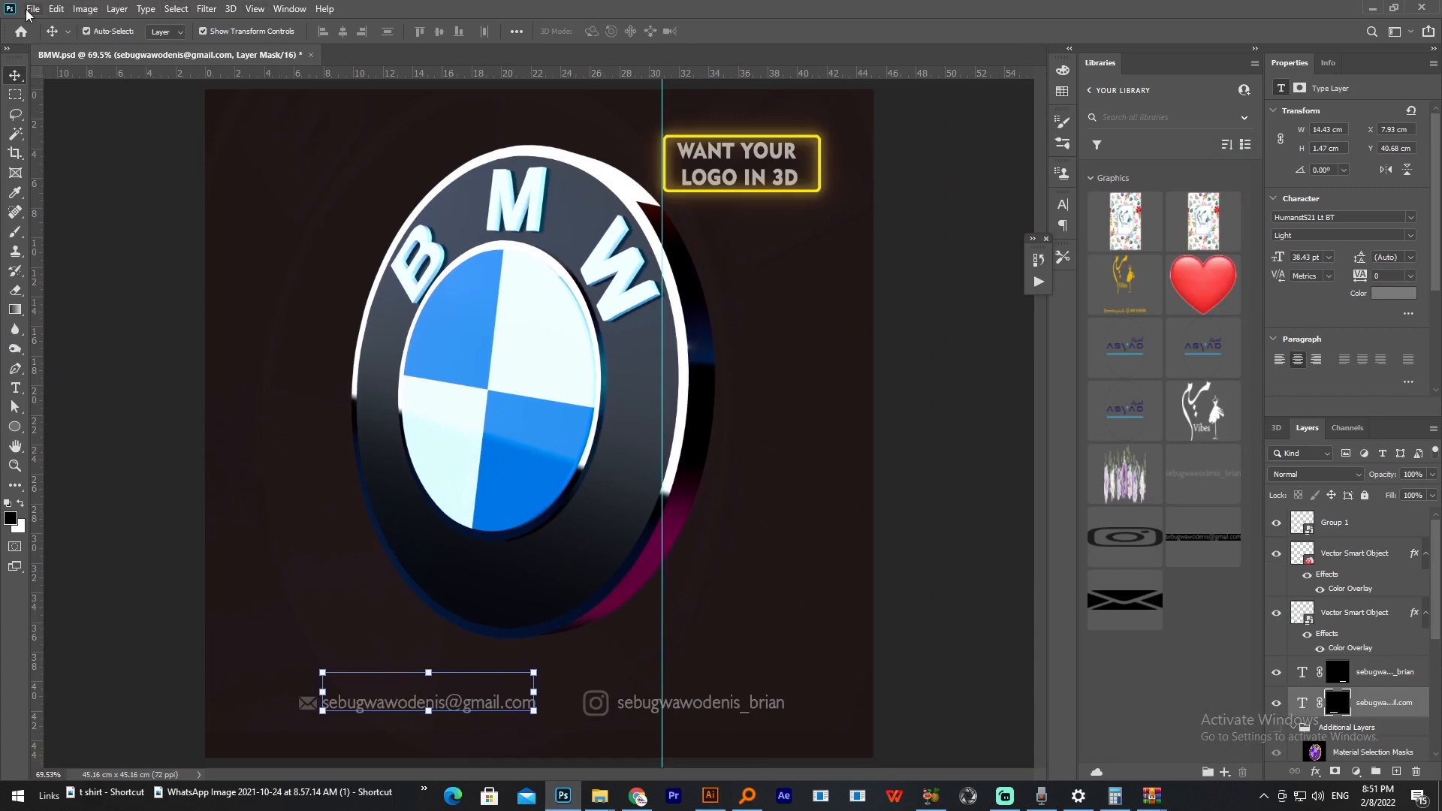
{"action": "left_click", "coordinate": [32, 9]}
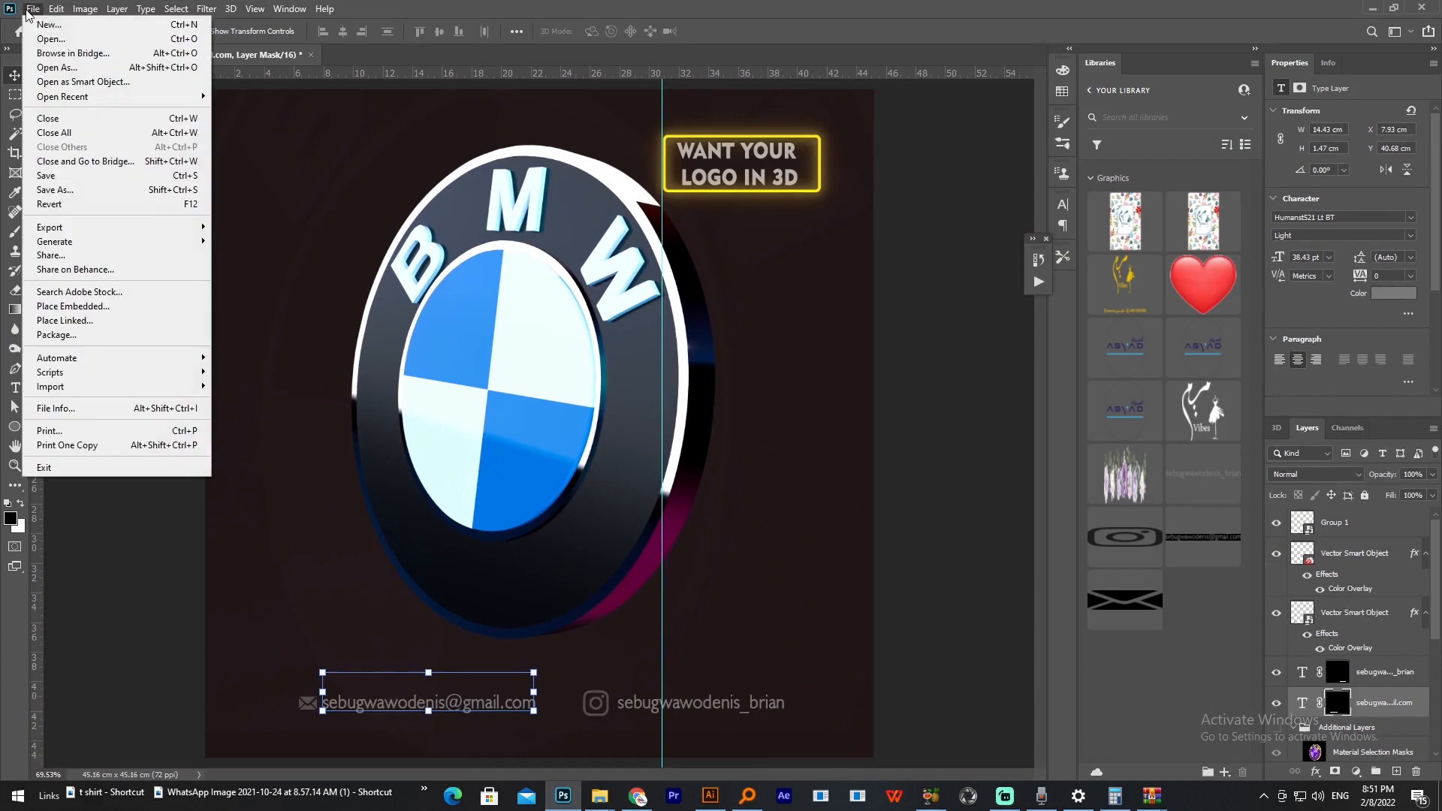
{"action": "left_click", "coordinate": [42, 26]}
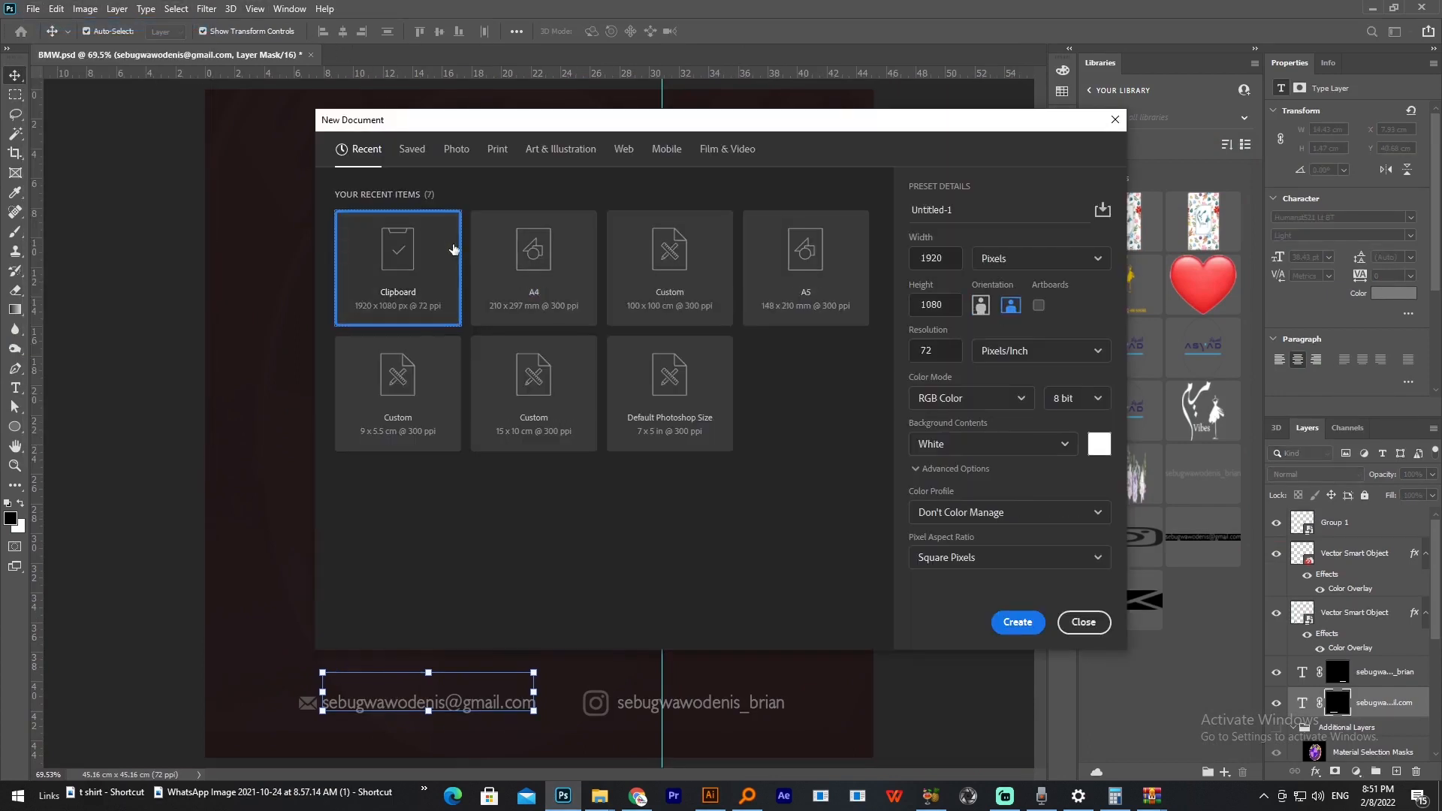
{"action": "left_click", "coordinate": [1043, 262]}
{"action": "left_click", "coordinate": [889, 261]}
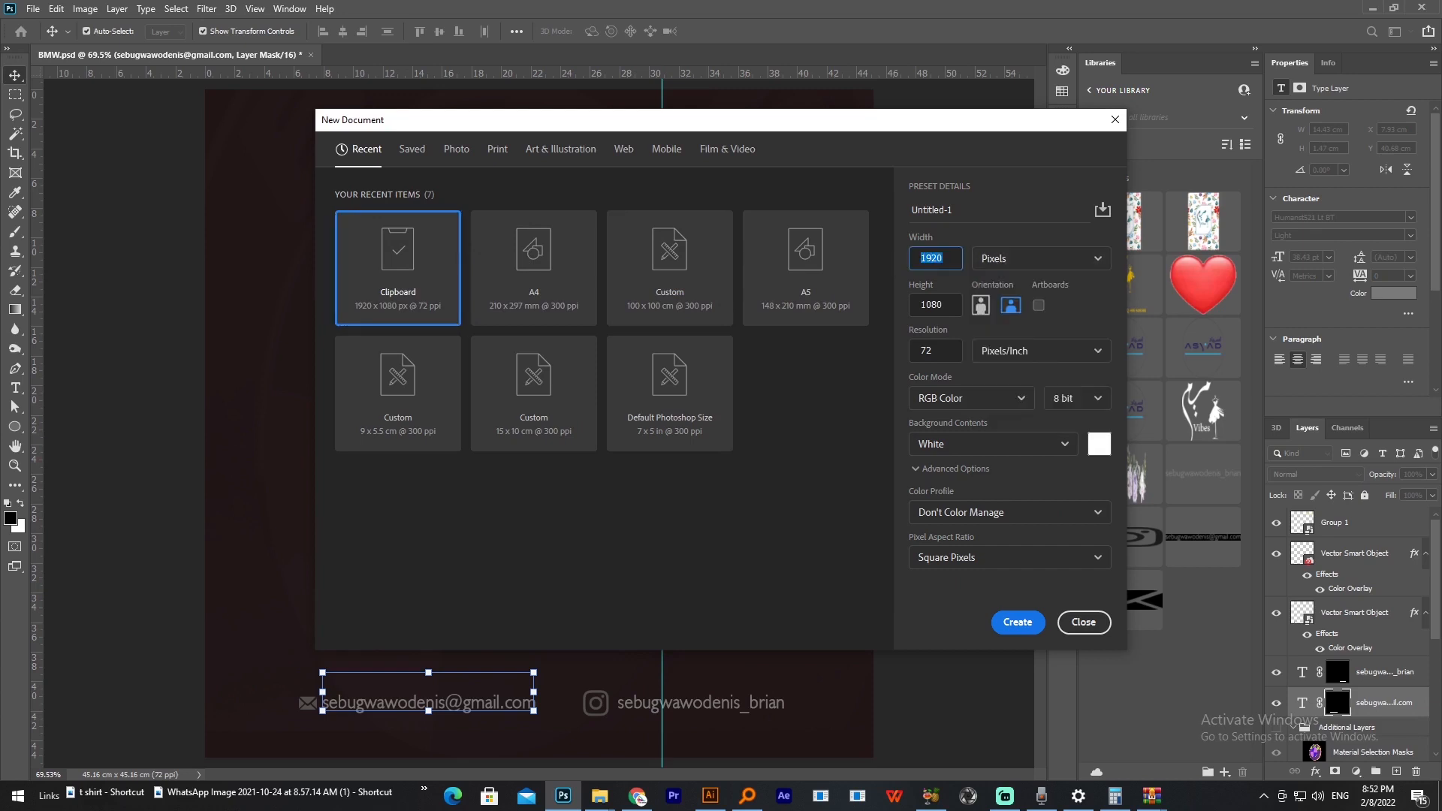
{"action": "type", "text": "600"}
{"action": "key", "text": "Tab"}
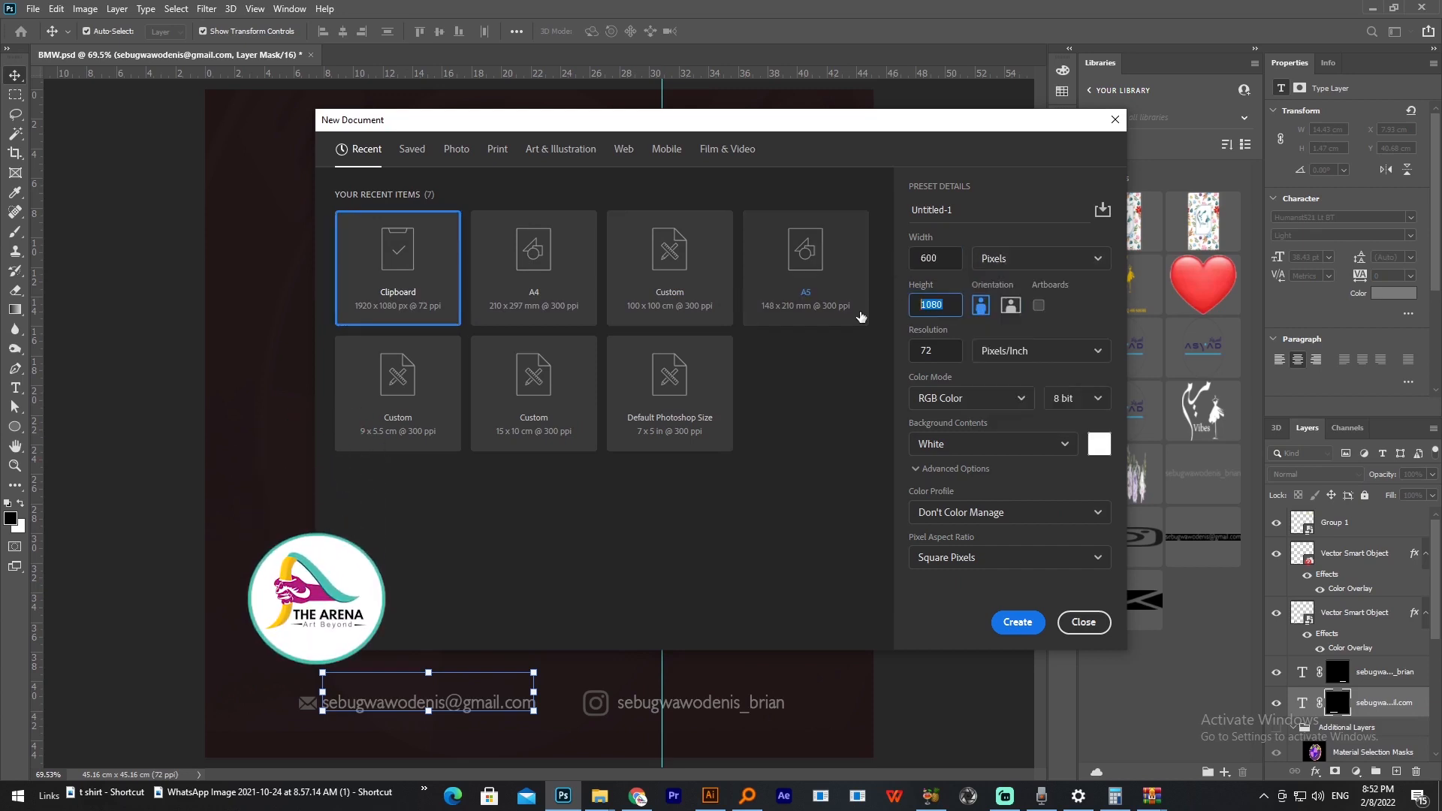
{"action": "type", "text": "60"}
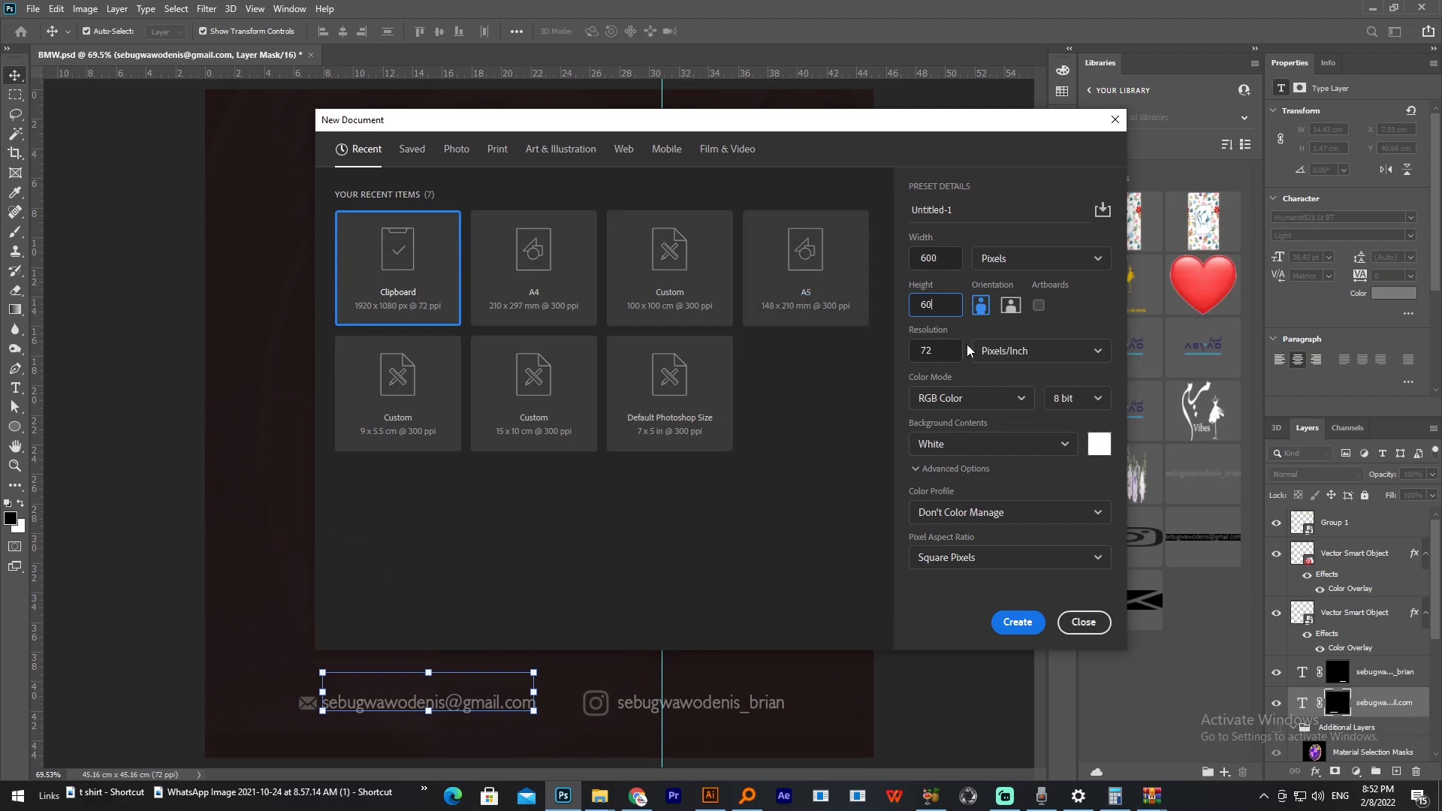
Step: Set the new document's color profile to sRGB IEC61966-2.1 and create the document
{"action": "left_click", "coordinate": [1002, 408]}
{"action": "left_click", "coordinate": [1071, 482]}
{"action": "left_click", "coordinate": [1072, 514]}
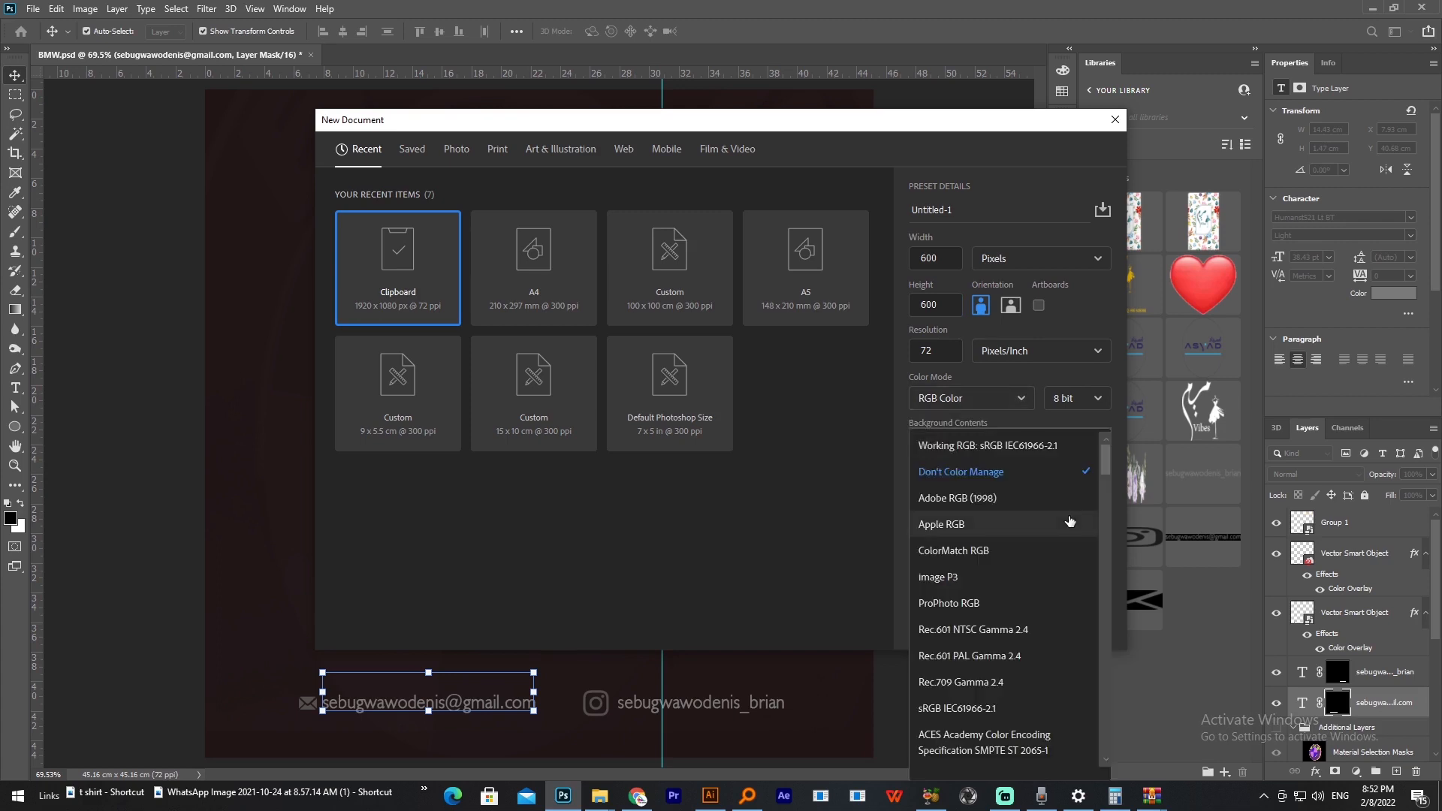
{"action": "left_click", "coordinate": [971, 713]}
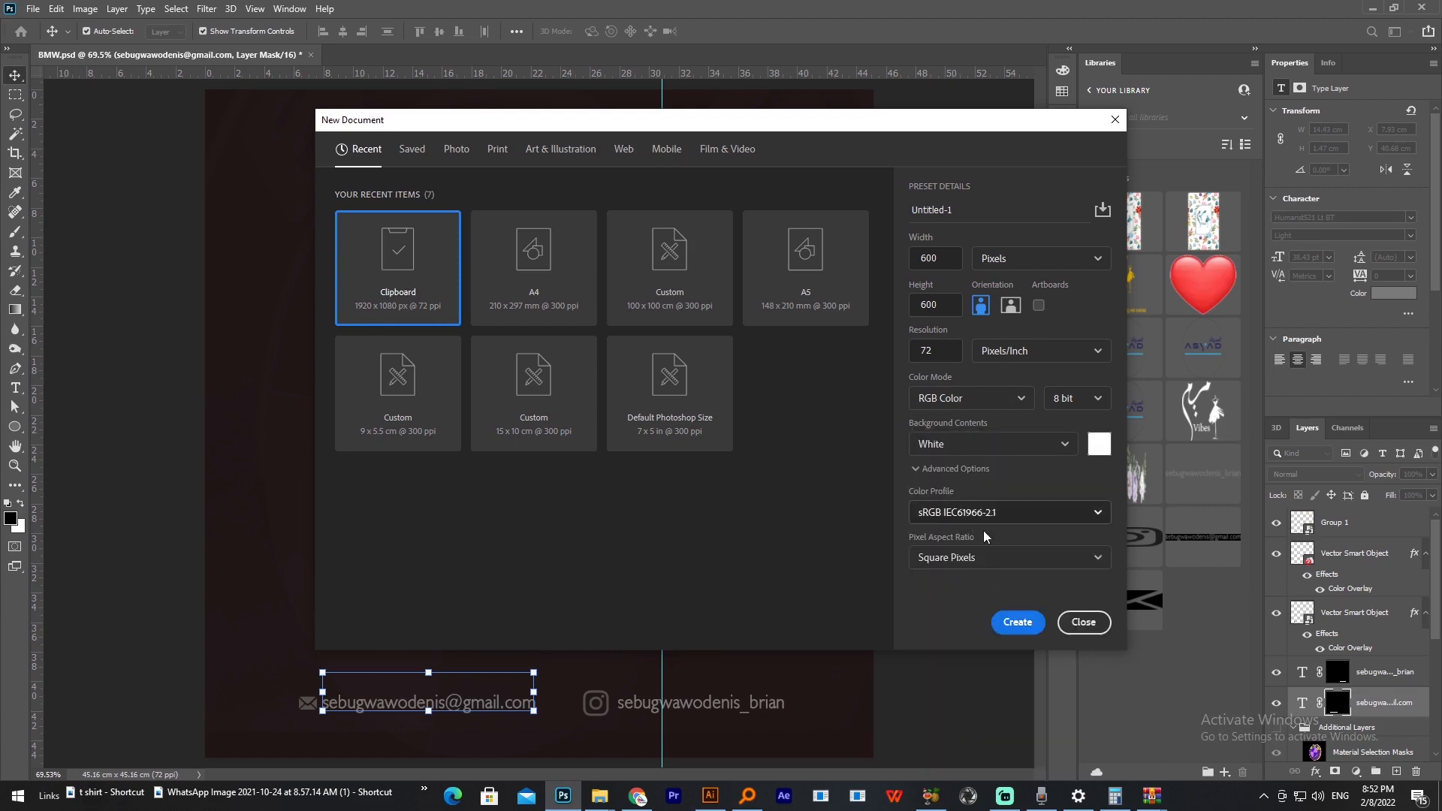
{"action": "left_click", "coordinate": [1014, 623]}
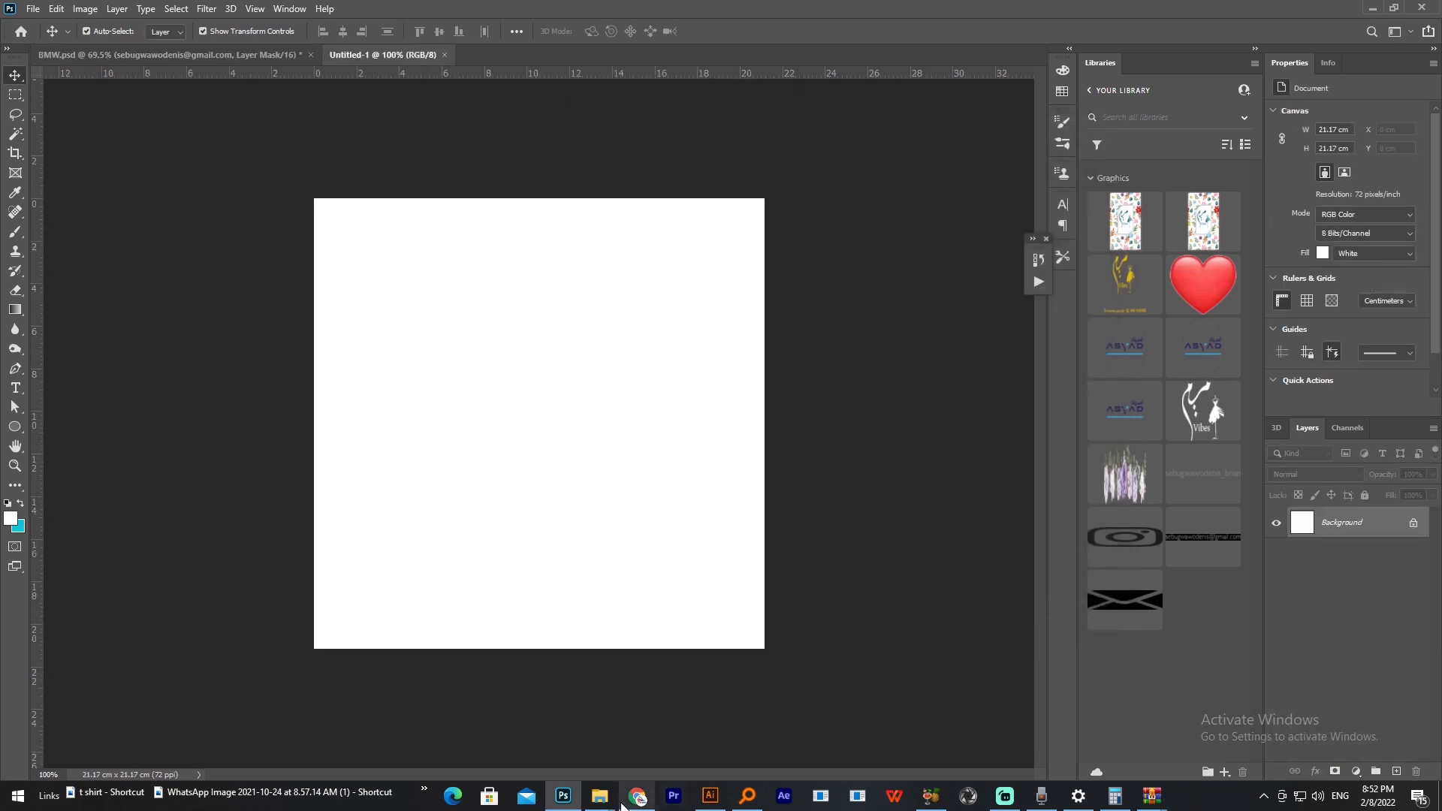
Step: Switch to 2612.eps in Illustrator, select the four large blurred hearts together and cut them
{"action": "mouse_move", "coordinate": [710, 796]}
{"action": "left_click", "coordinate": [719, 732]}
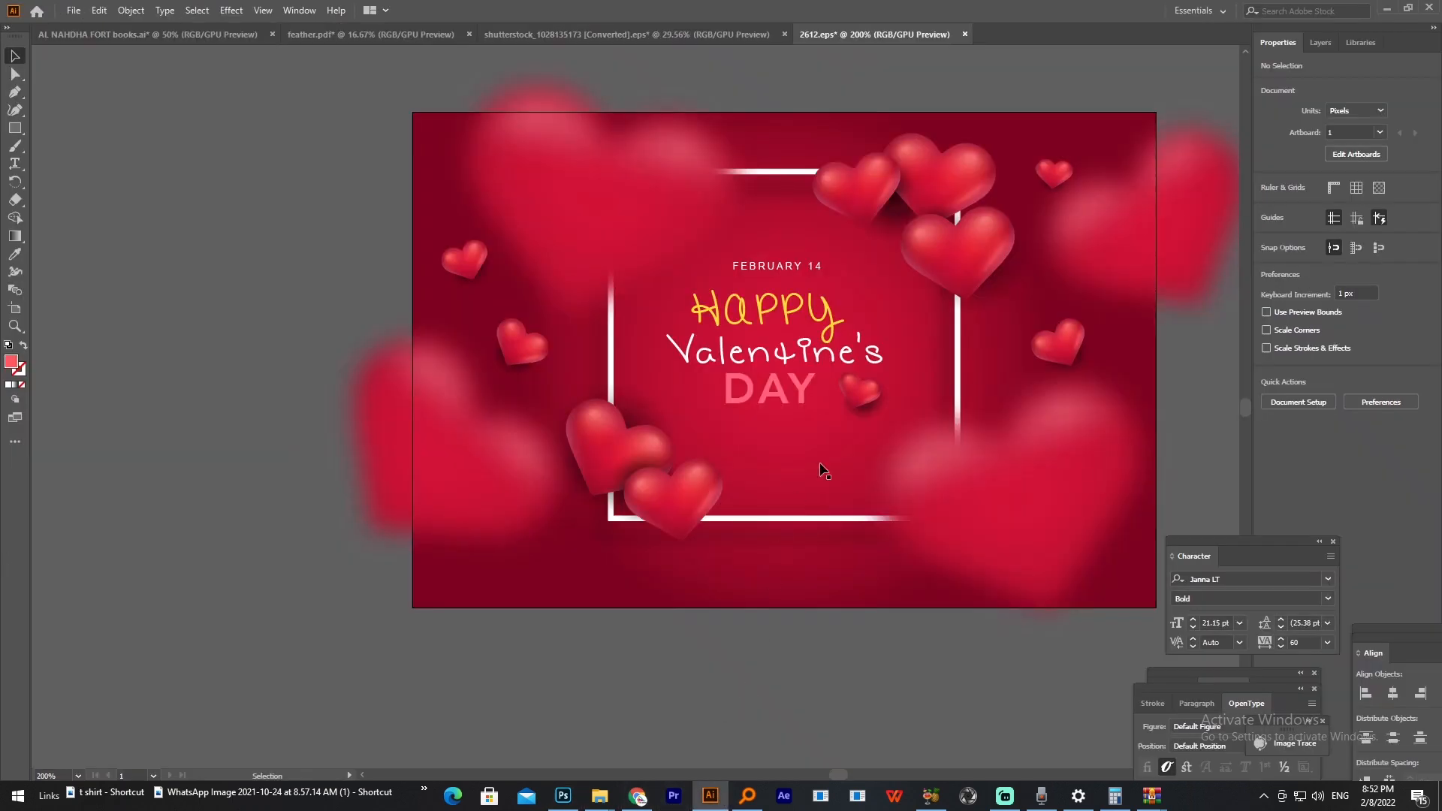
{"action": "left_click", "coordinate": [976, 496]}
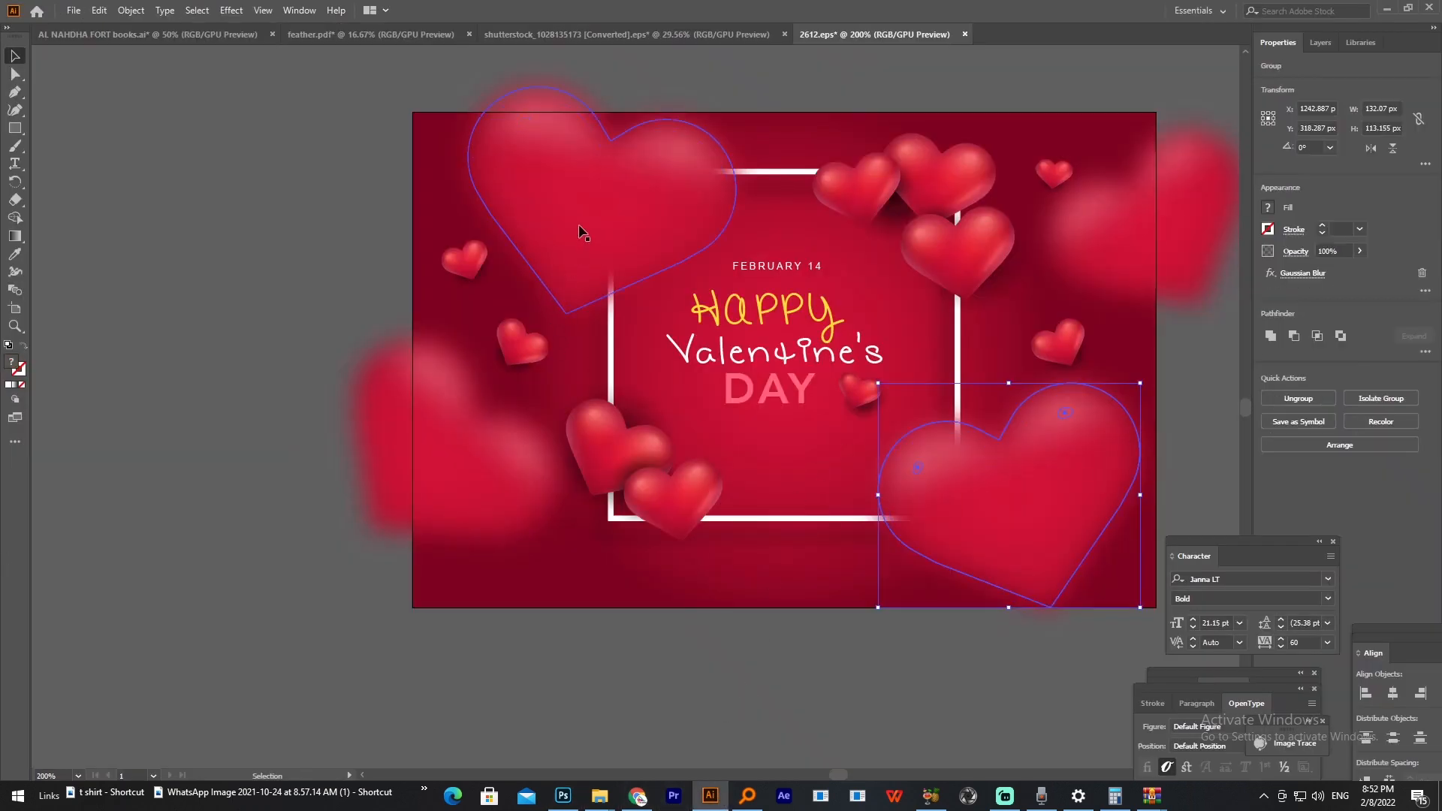
{"action": "left_click", "coordinate": [1133, 242]}
{"action": "left_click", "coordinate": [1007, 557], "text": "shift"}
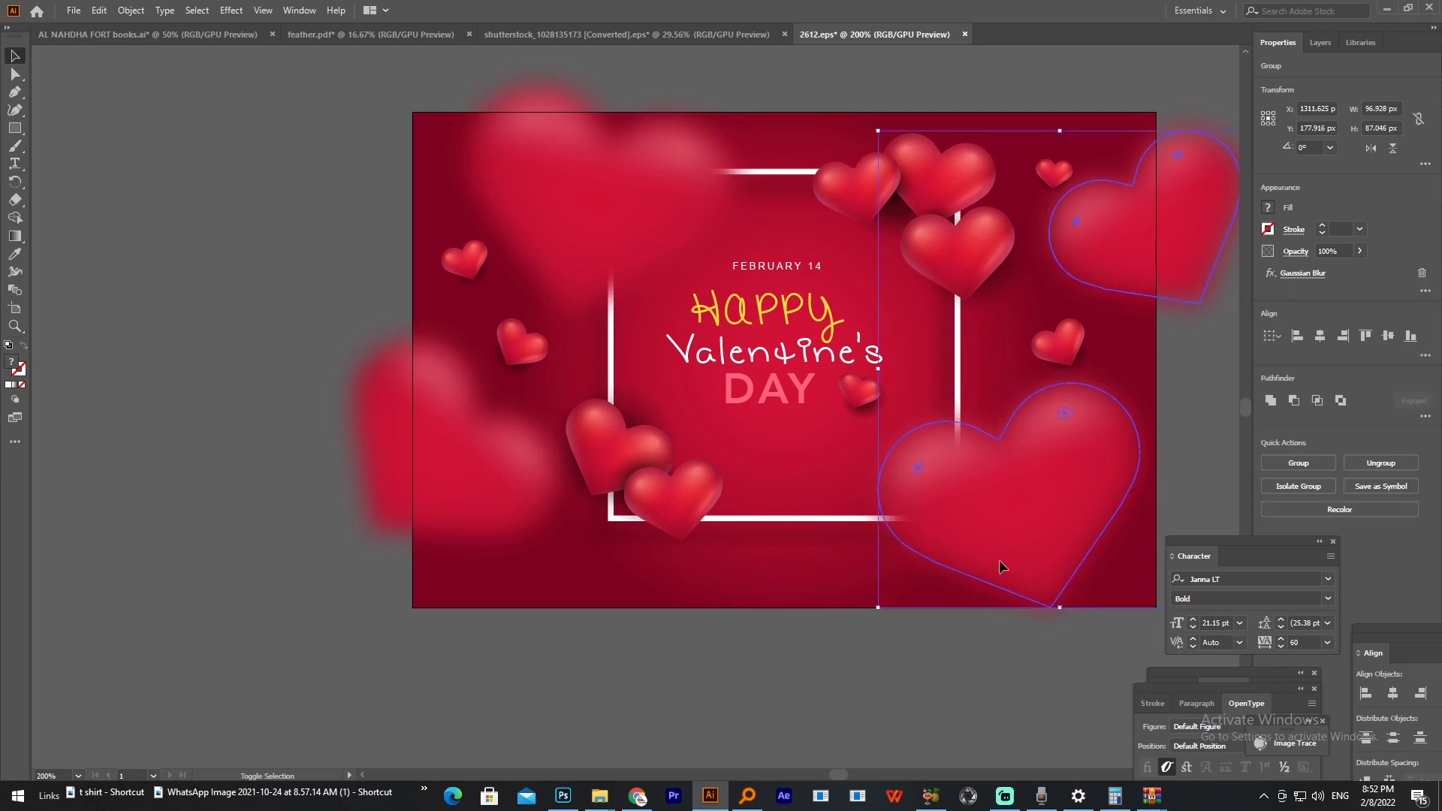
{"action": "left_click", "coordinate": [560, 250], "text": "shift"}
{"action": "left_click", "coordinate": [475, 455], "text": "shift"}
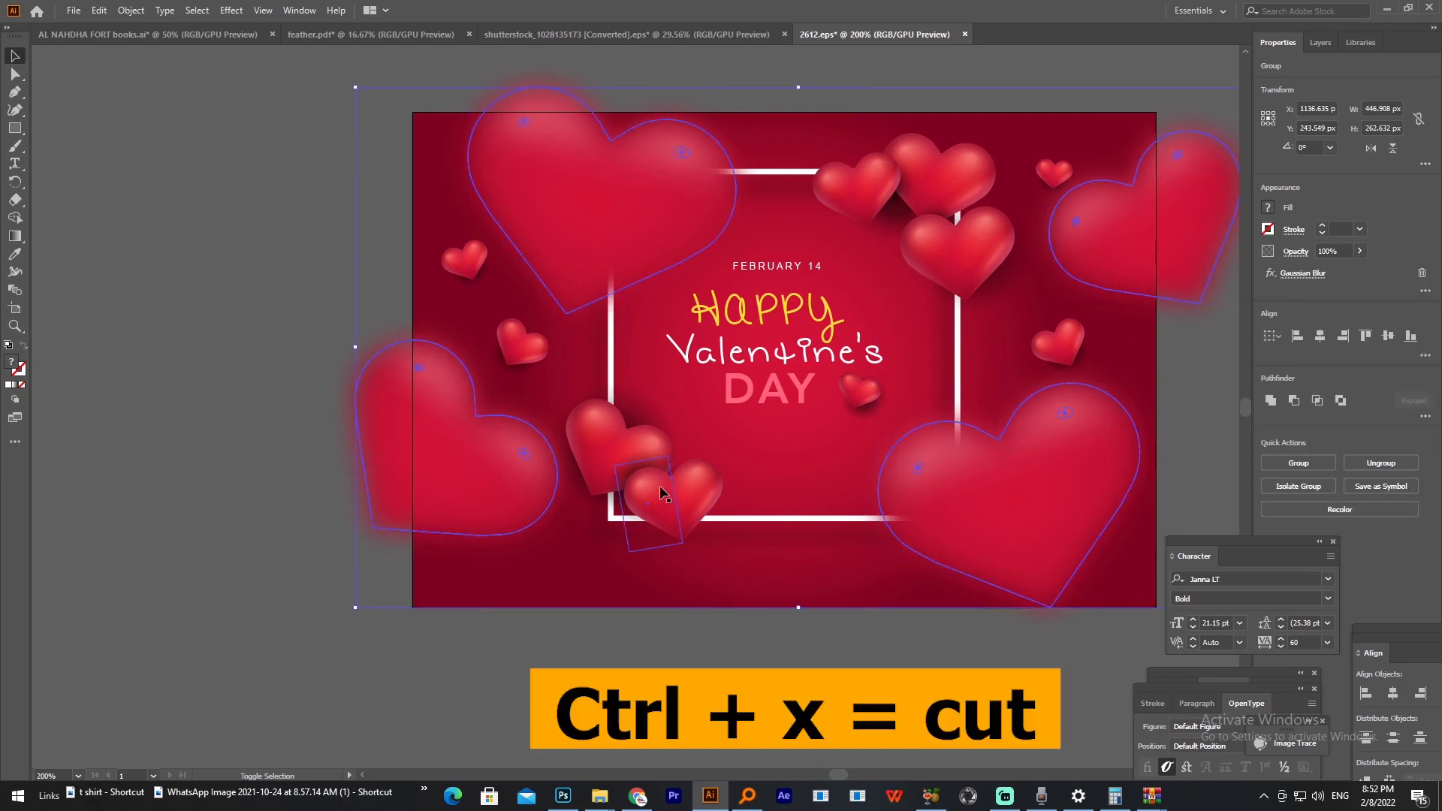
{"action": "key", "text": "ctrl"}
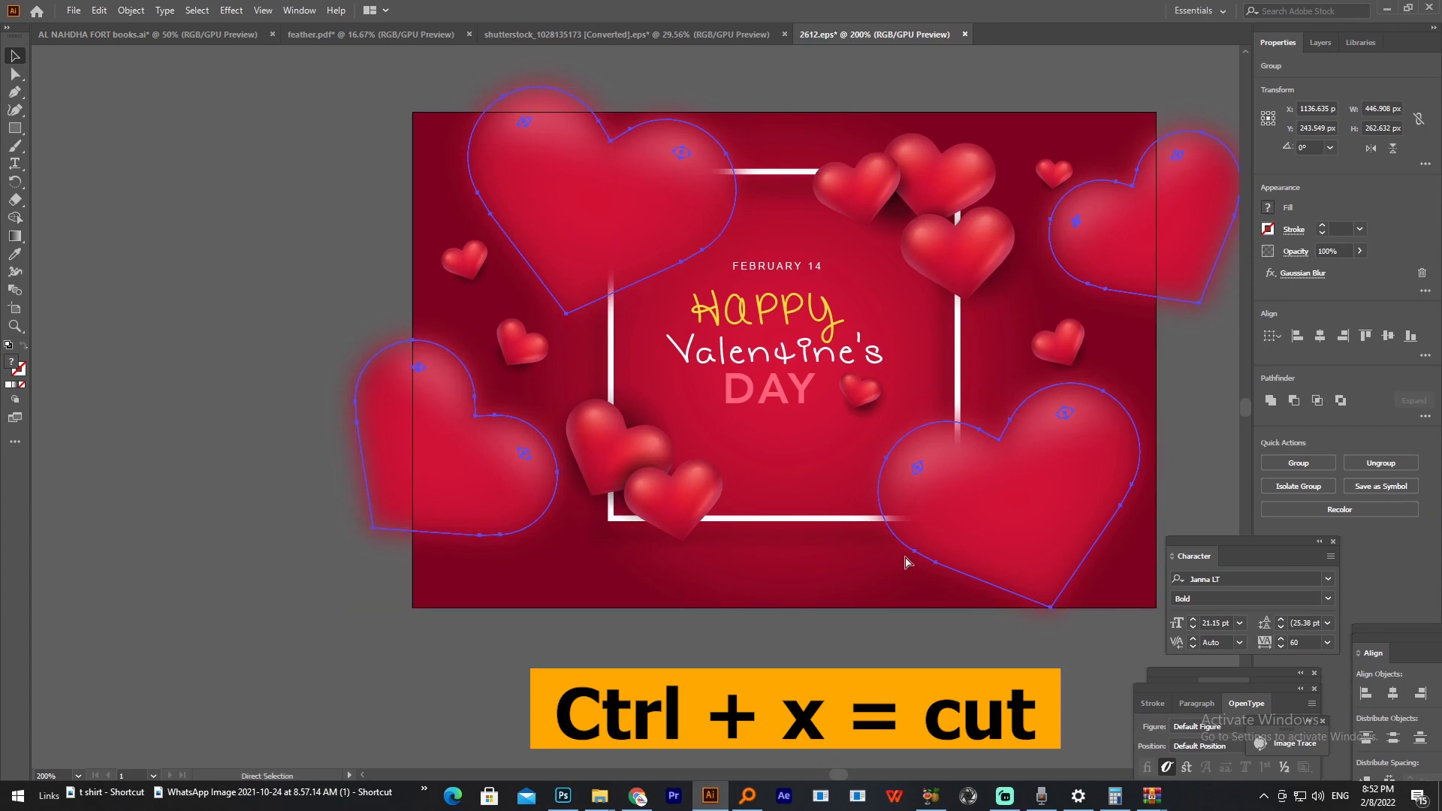
{"action": "key", "text": "ctrl+x"}
Step: Switch to the 600-pixel Photoshop document, paste the four blurred hearts as a Smart Object and place them
{"action": "key", "text": "alt+Tab"}
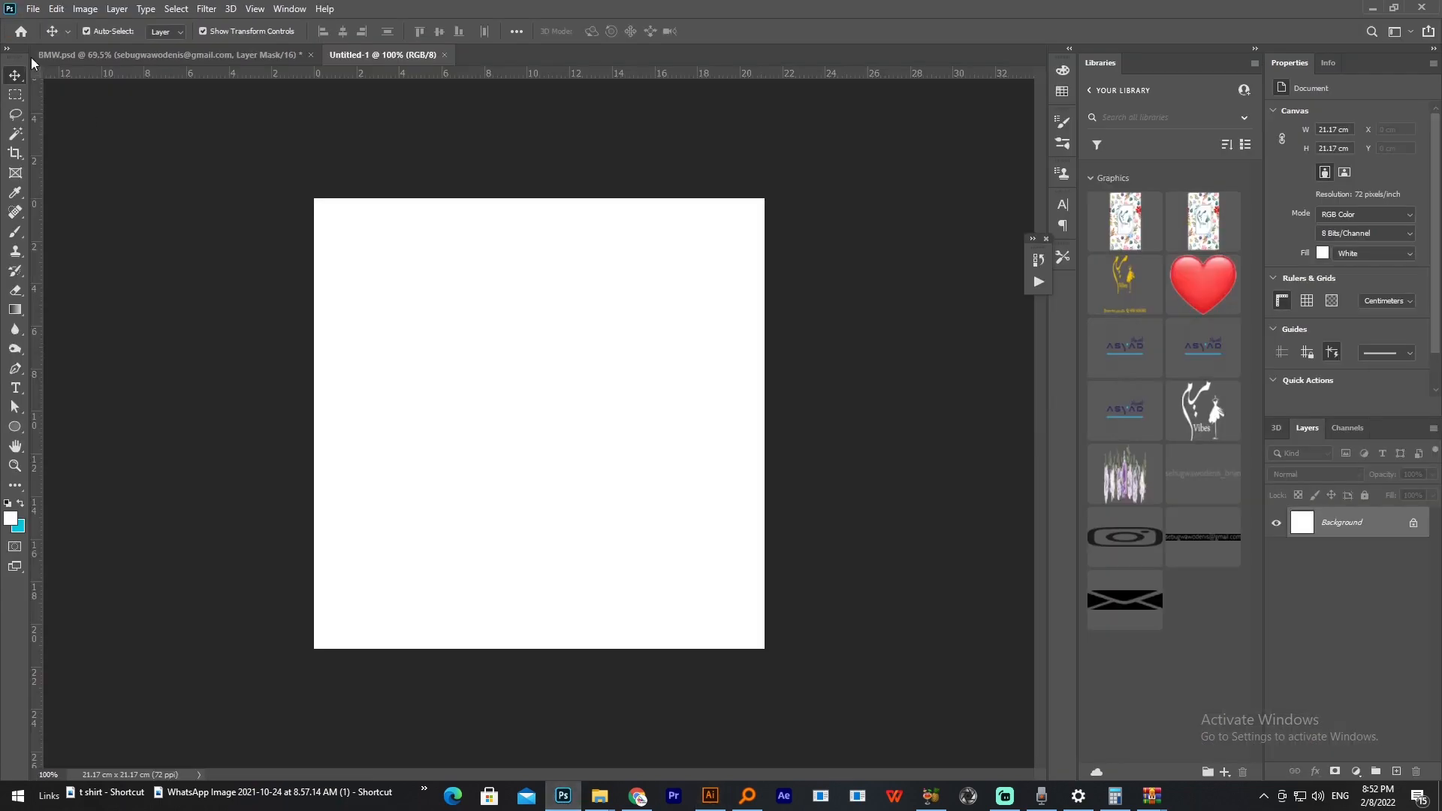
{"action": "left_click", "coordinate": [57, 12]}
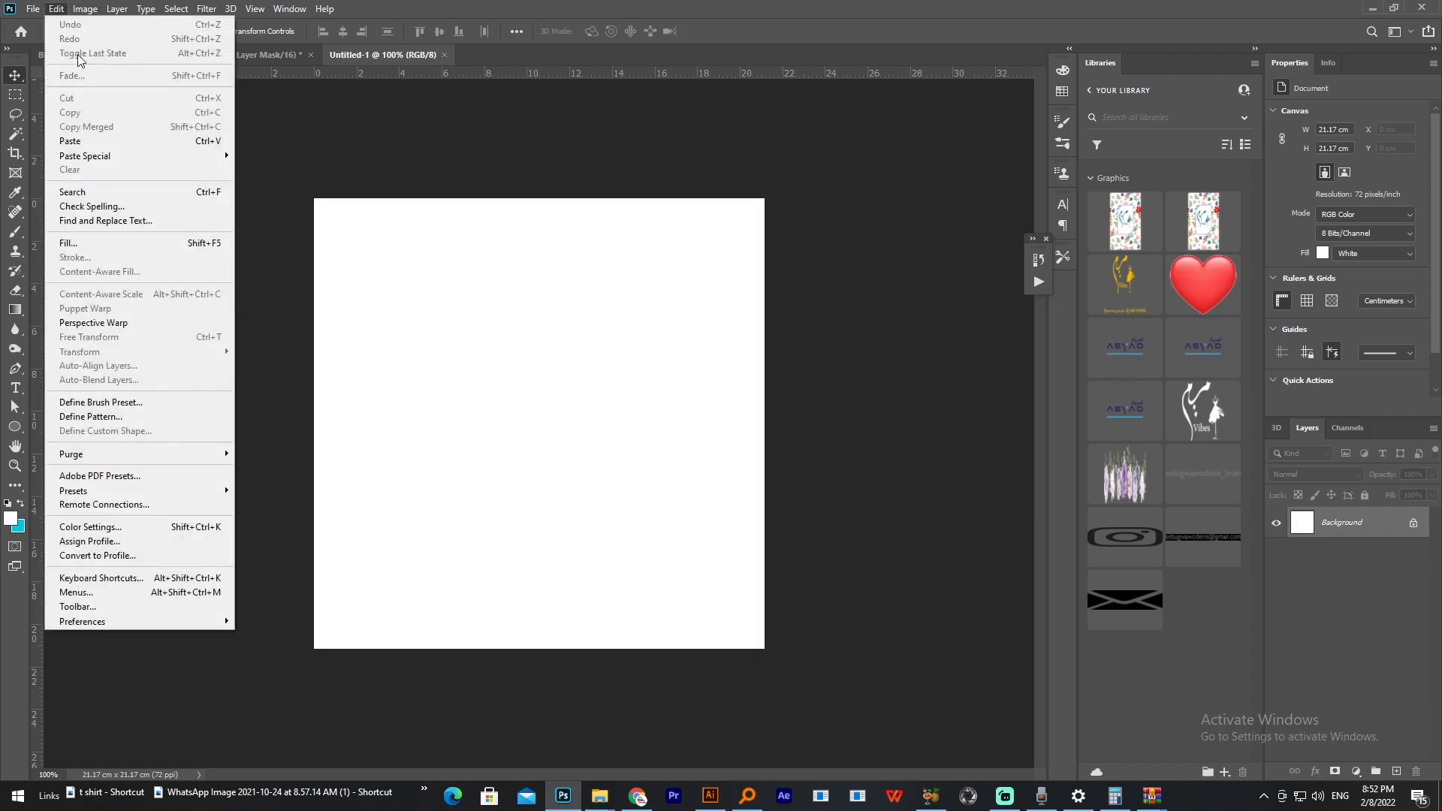
{"action": "left_click", "coordinate": [71, 143]}
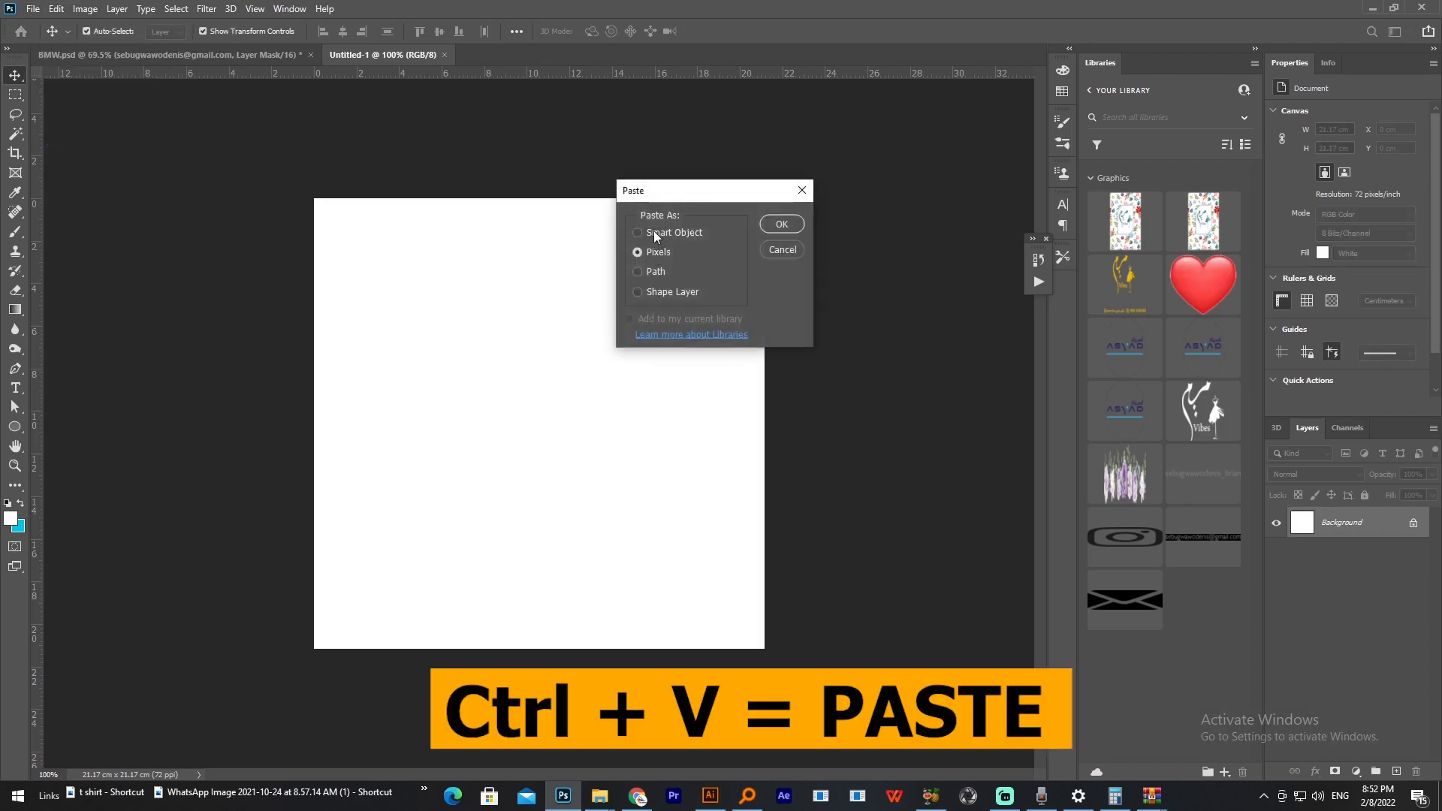
{"action": "left_click", "coordinate": [652, 234]}
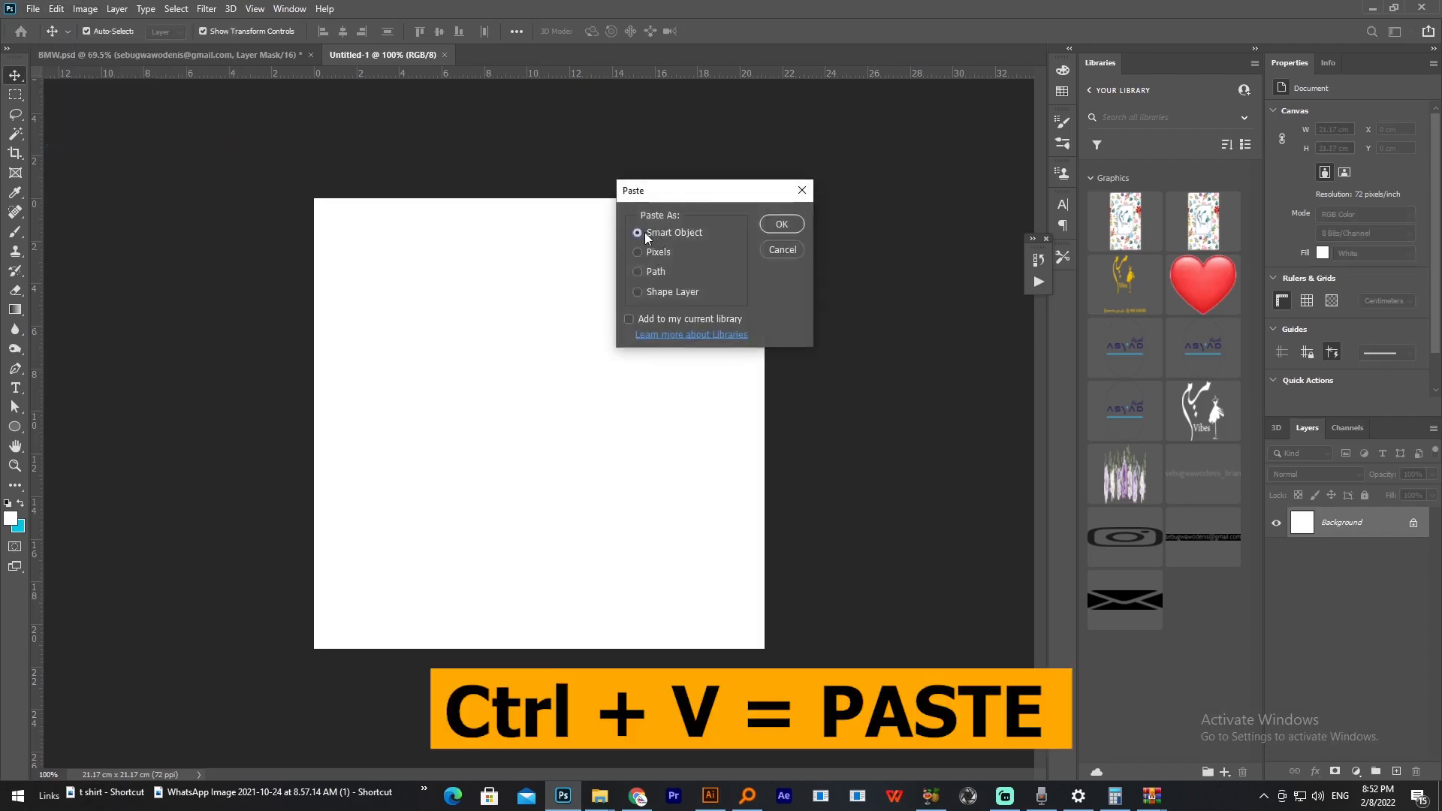
{"action": "left_click", "coordinate": [782, 224]}
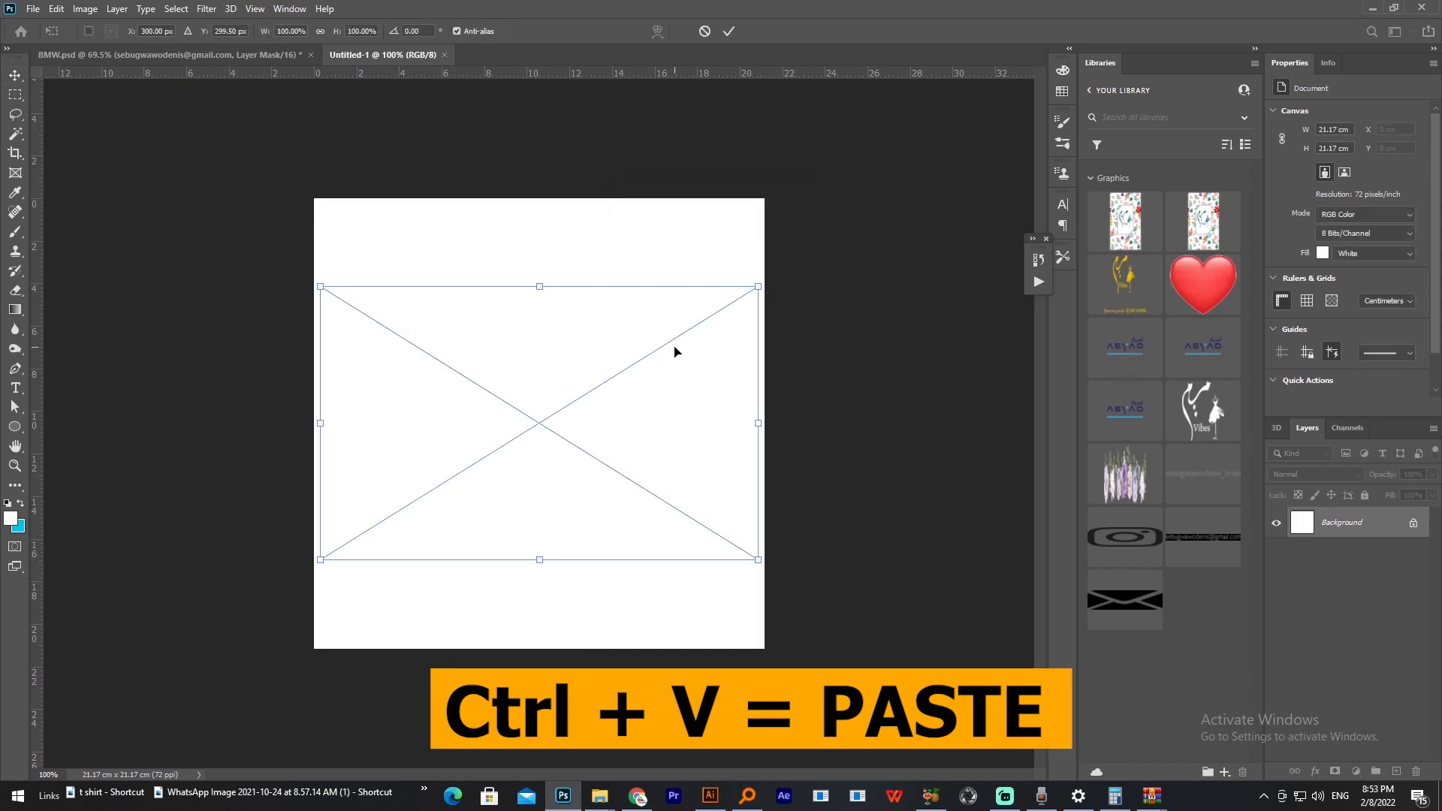
{"action": "key", "text": "Return"}
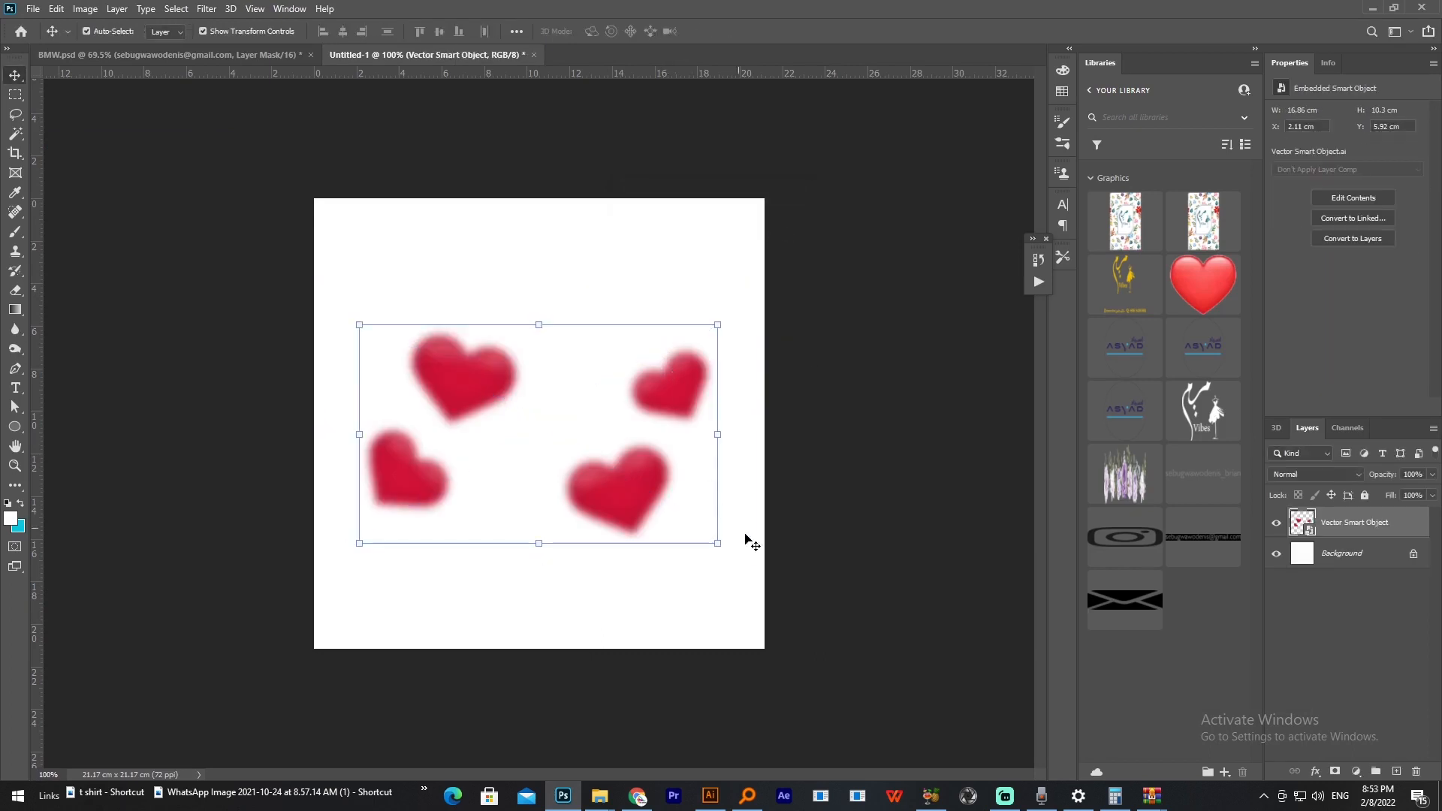
{"action": "left_click", "coordinate": [846, 570]}
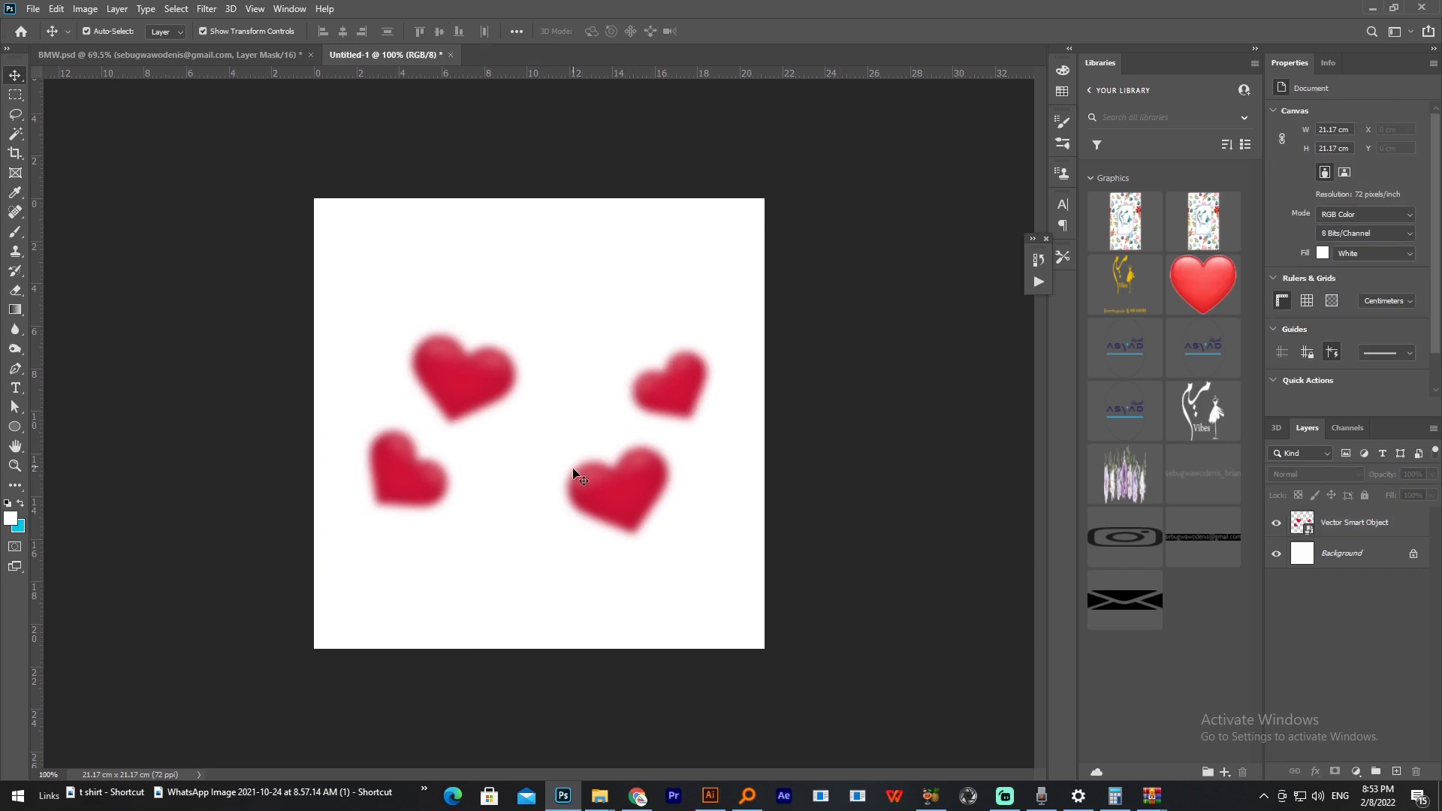
Step: Return to 2612.eps in Illustrator, move the group of glossy hearts above the artboard and ungroup it
{"action": "left_click", "coordinate": [563, 800]}
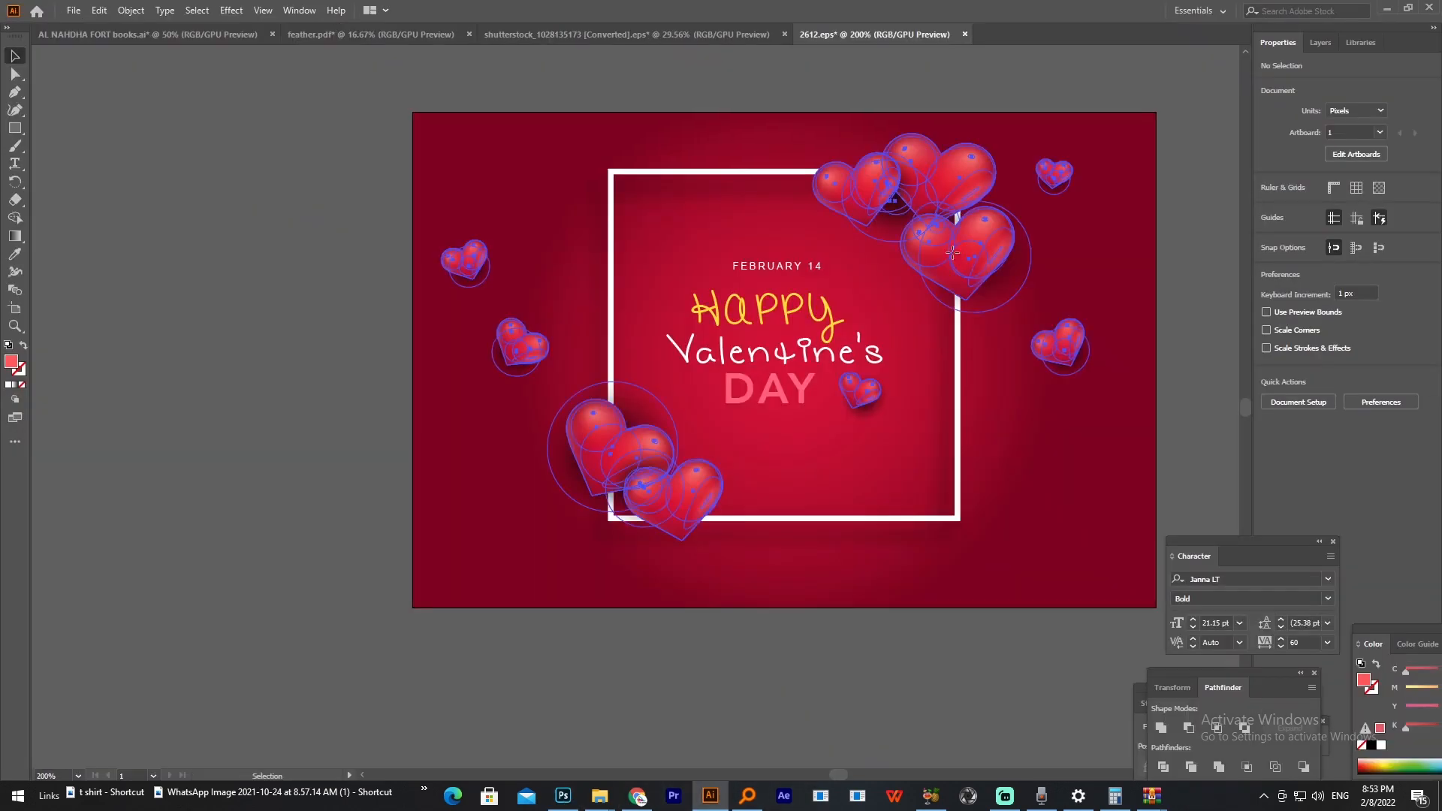
{"action": "right_click", "coordinate": [952, 254]}
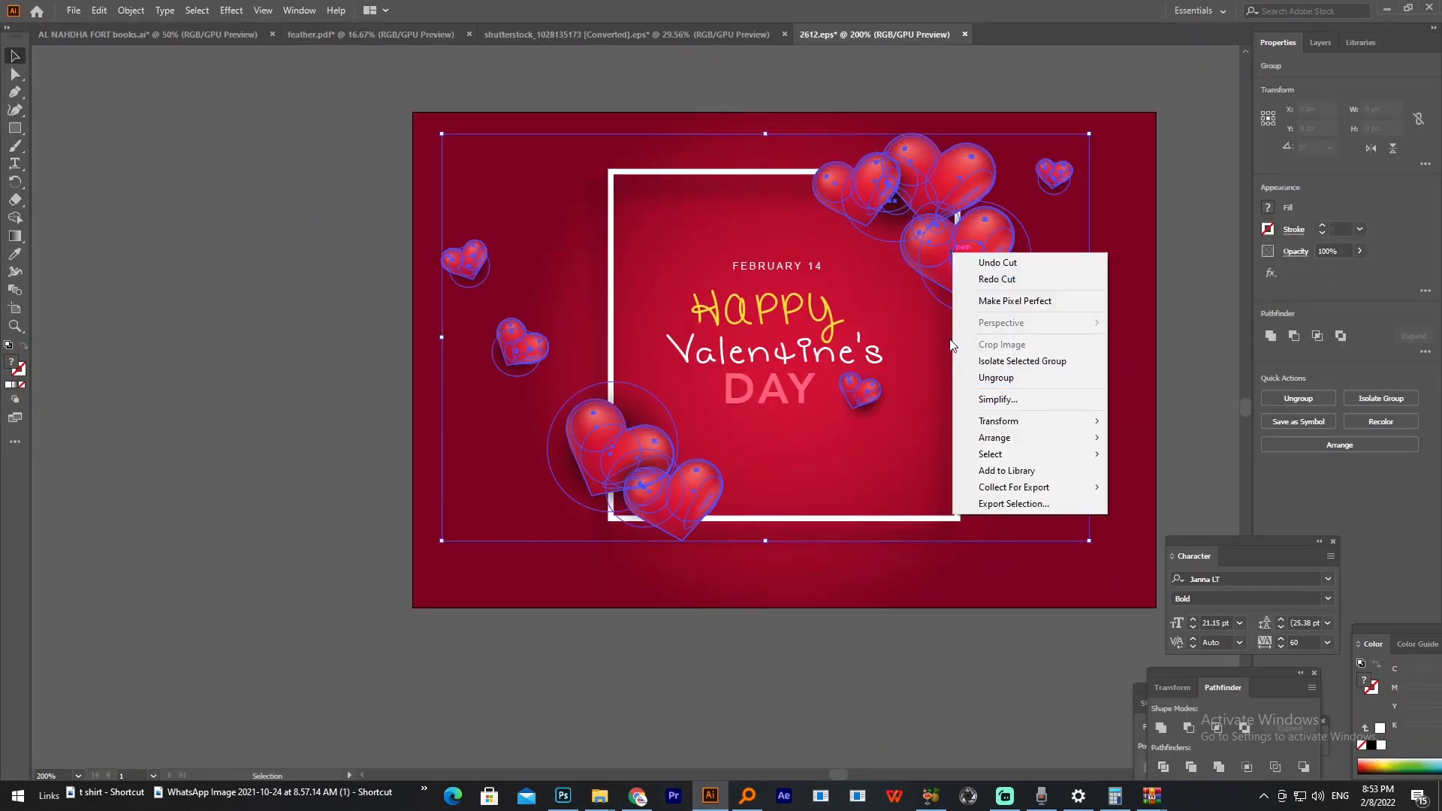
{"action": "left_click", "coordinate": [733, 571]}
{"action": "scroll", "coordinate": [779, 477], "scroll_direction": "down", "scroll_amount": 2}
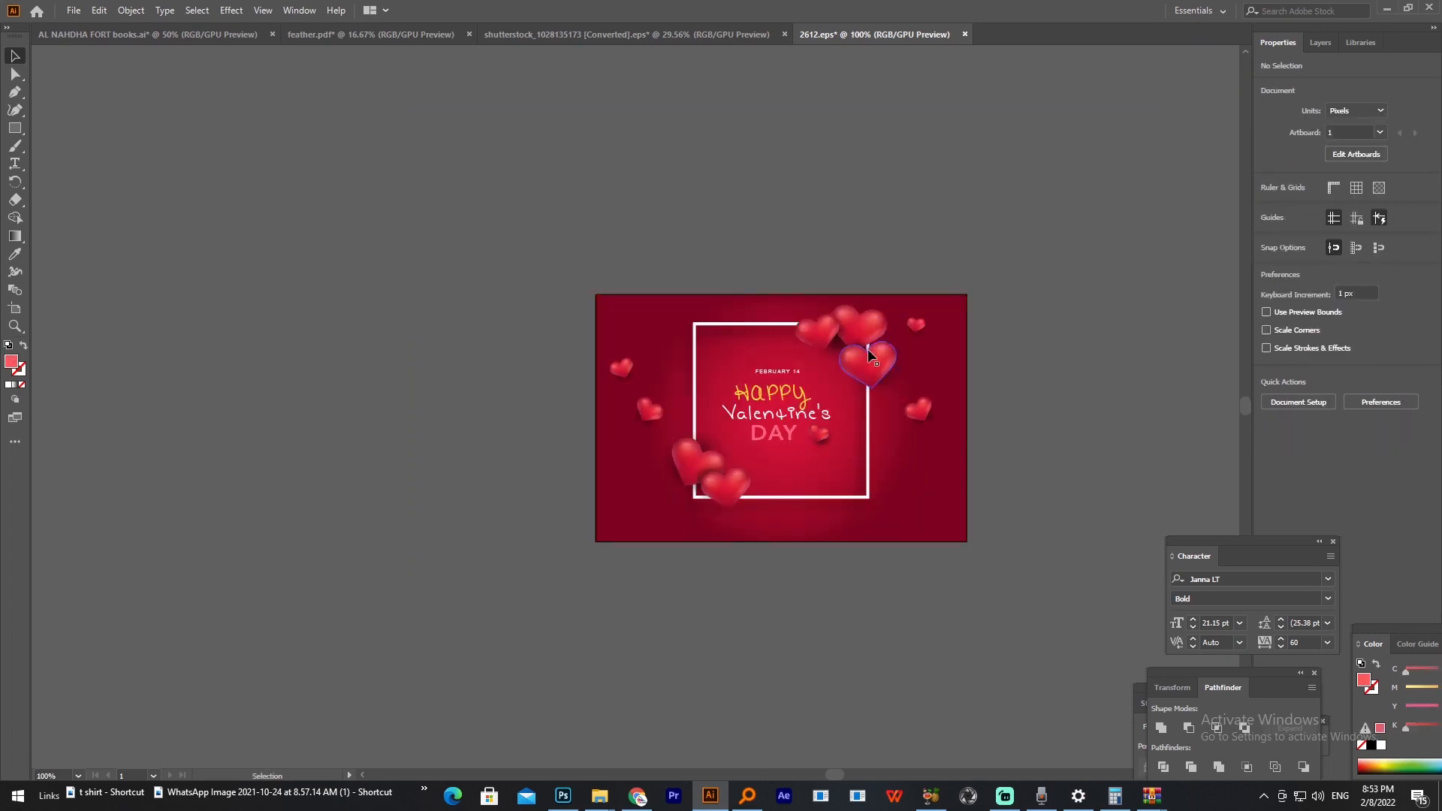
{"action": "left_click_drag", "start_coordinate": [865, 326], "coordinate": [856, 105]}
{"action": "scroll", "coordinate": [823, 253], "scroll_direction": "up", "scroll_amount": 2}
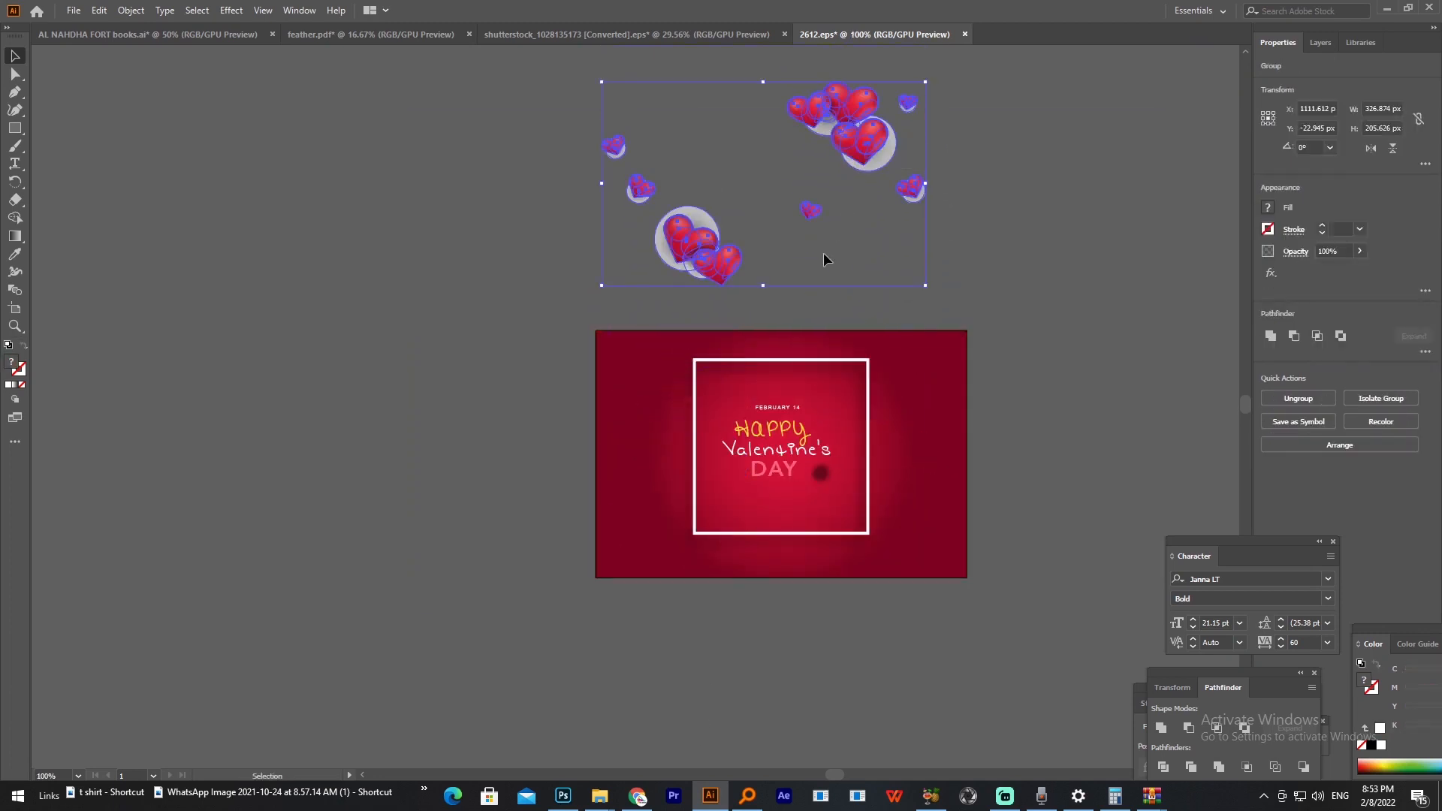
{"action": "right_click", "coordinate": [840, 204]}
{"action": "left_click", "coordinate": [879, 328]}
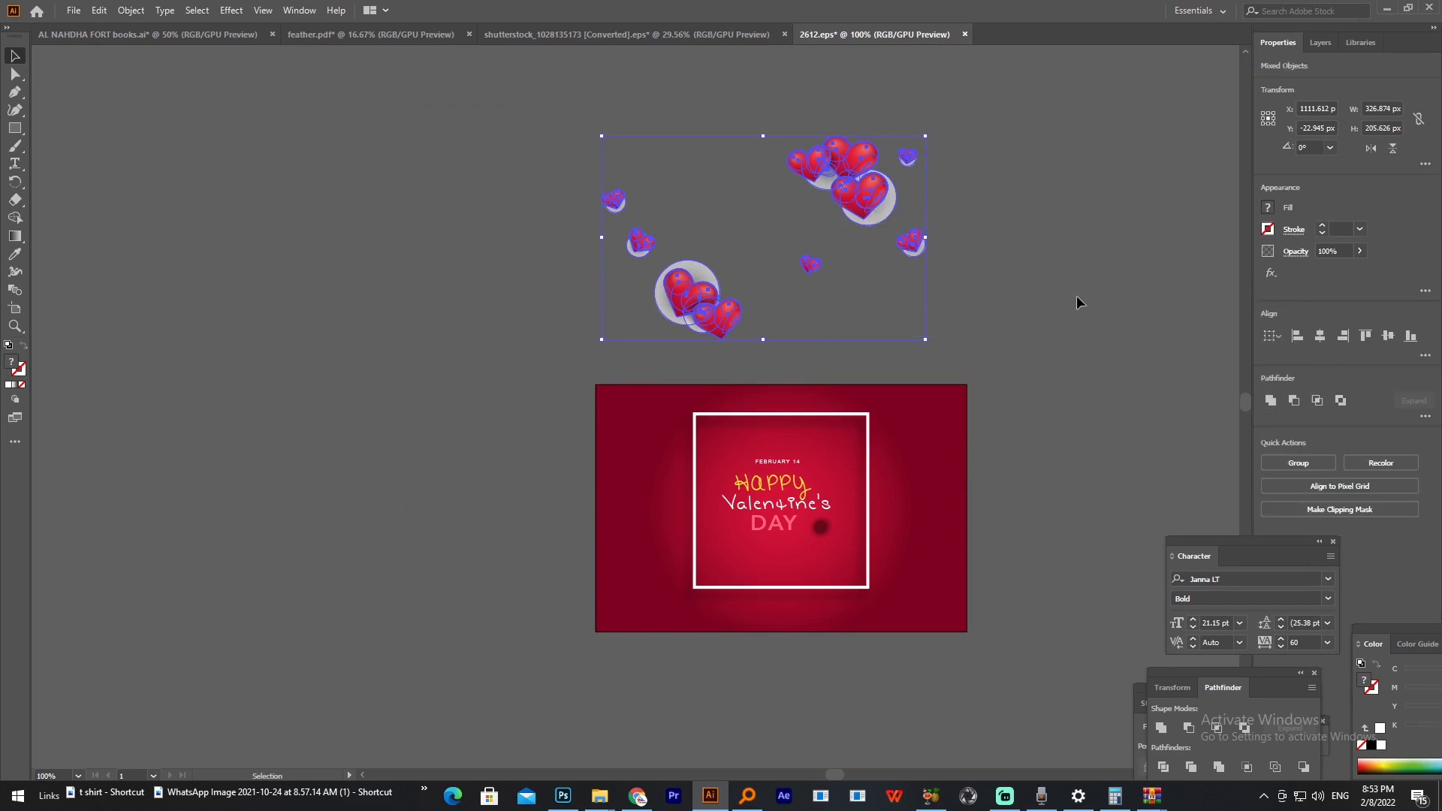
{"action": "key", "text": "ctrl+h"}
Step: Delete the grey shadow blends behind the upper-right heart cluster, along with the small heart just below it
{"action": "left_click", "coordinate": [887, 217]}
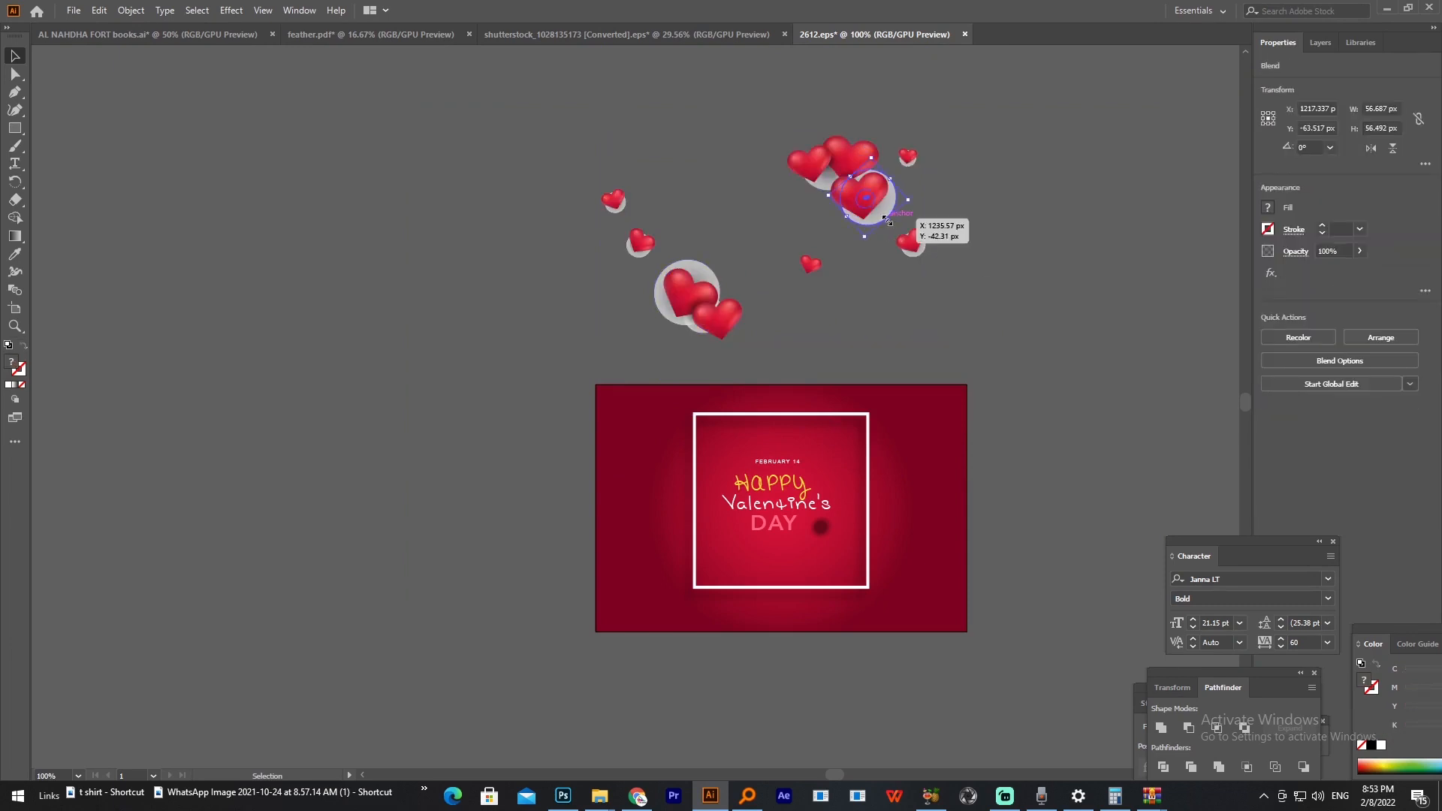
{"action": "right_click", "coordinate": [888, 218]}
{"action": "left_click", "coordinate": [1085, 271]}
{"action": "left_click", "coordinate": [897, 216]}
{"action": "right_click", "coordinate": [897, 215]}
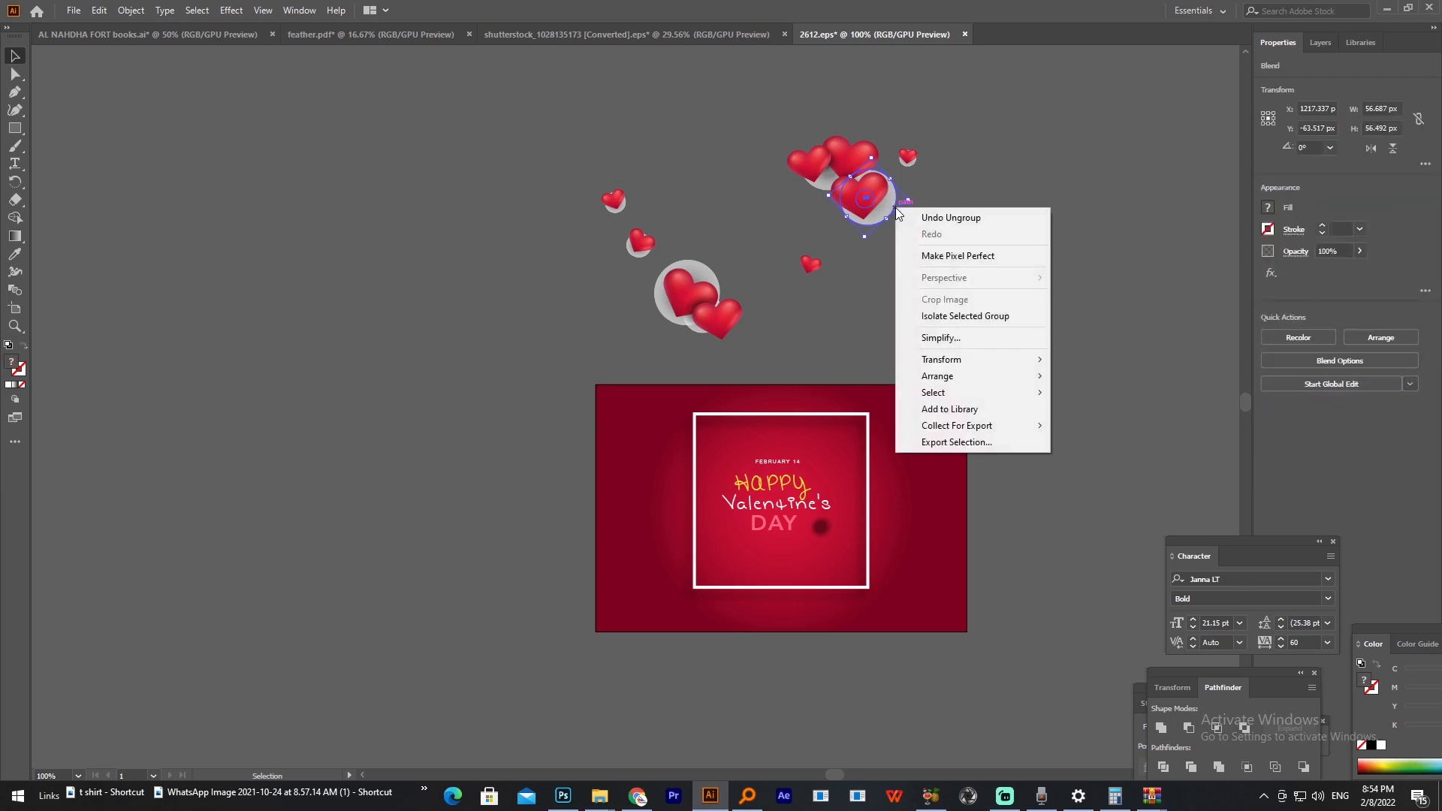
{"action": "left_click", "coordinate": [869, 238]}
{"action": "left_click", "coordinate": [877, 219]}
{"action": "key", "text": "Delete"}
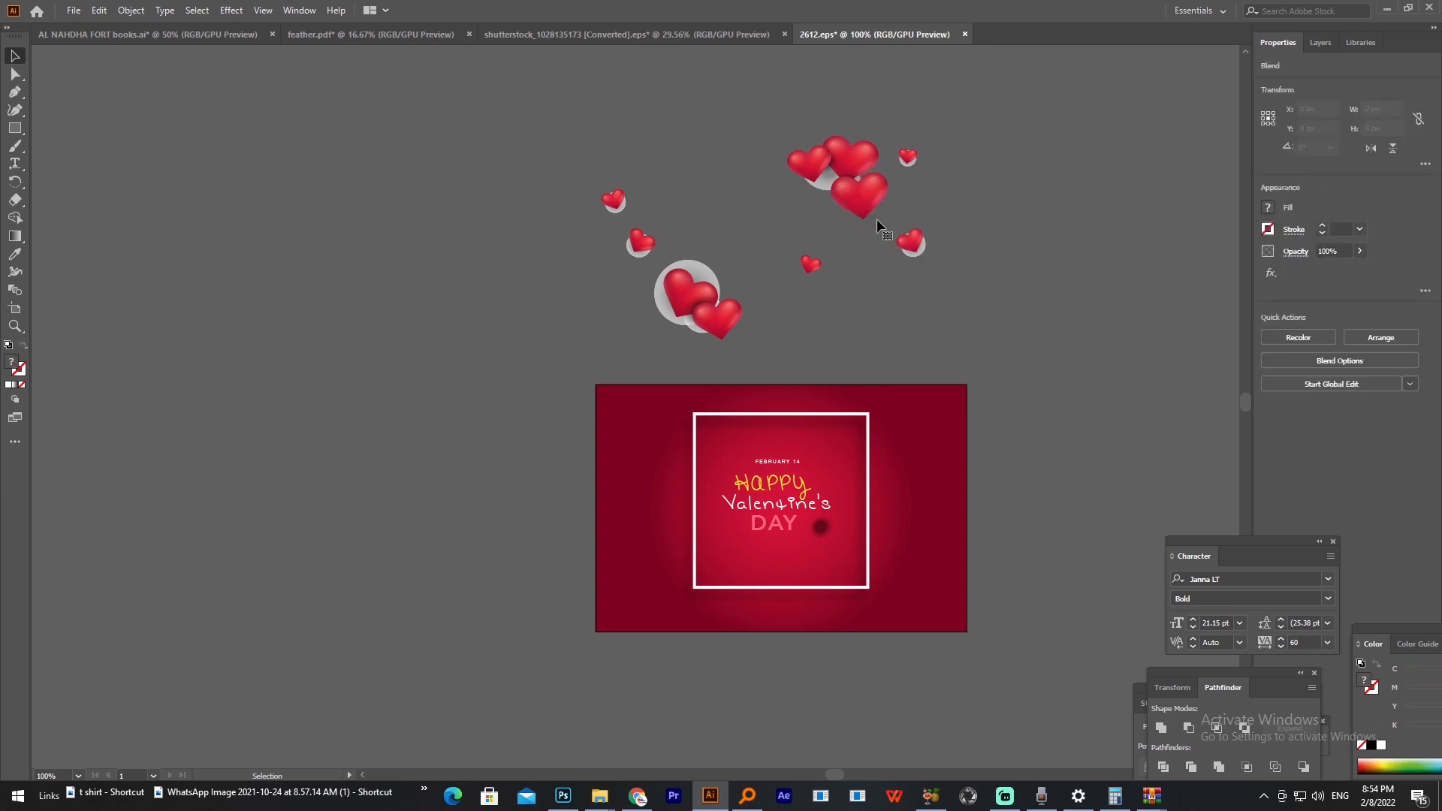
{"action": "left_click", "coordinate": [821, 186]}
{"action": "key", "text": "Delete"}
{"action": "left_click", "coordinate": [918, 255]}
{"action": "key", "text": "Delete"}
Step: Delete the grey shadows behind the small upper-right heart and the remaining ones inside the adjacent three-heart cluster
{"action": "scroll", "coordinate": [927, 168], "scroll_direction": "up", "scroll_amount": 4}
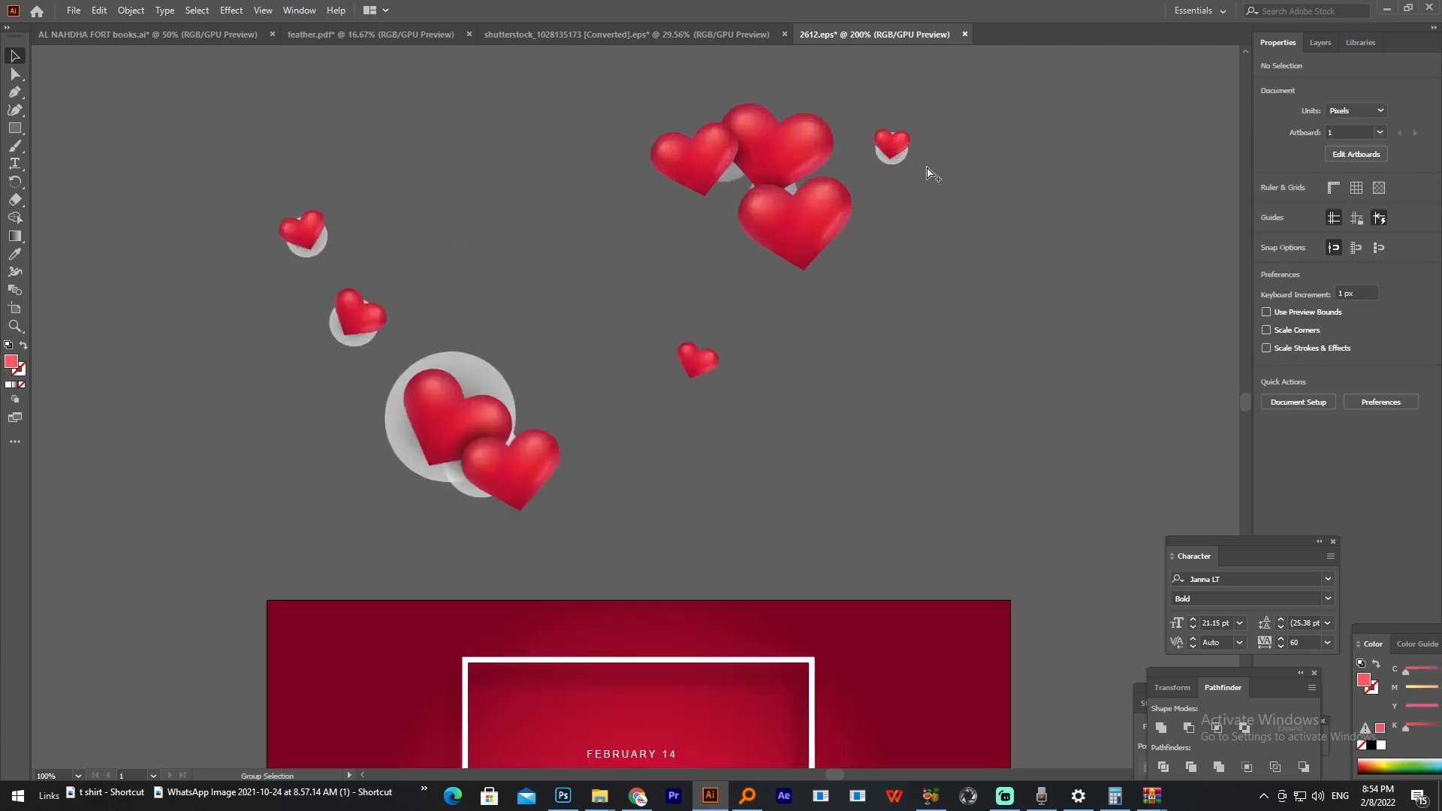
{"action": "left_click", "coordinate": [873, 159]}
{"action": "right_click", "coordinate": [871, 154]}
{"action": "left_click", "coordinate": [901, 261]}
{"action": "left_click", "coordinate": [866, 160]}
{"action": "key", "text": "Delete"}
{"action": "left_click", "coordinate": [653, 212]}
{"action": "key", "text": "Delete"}
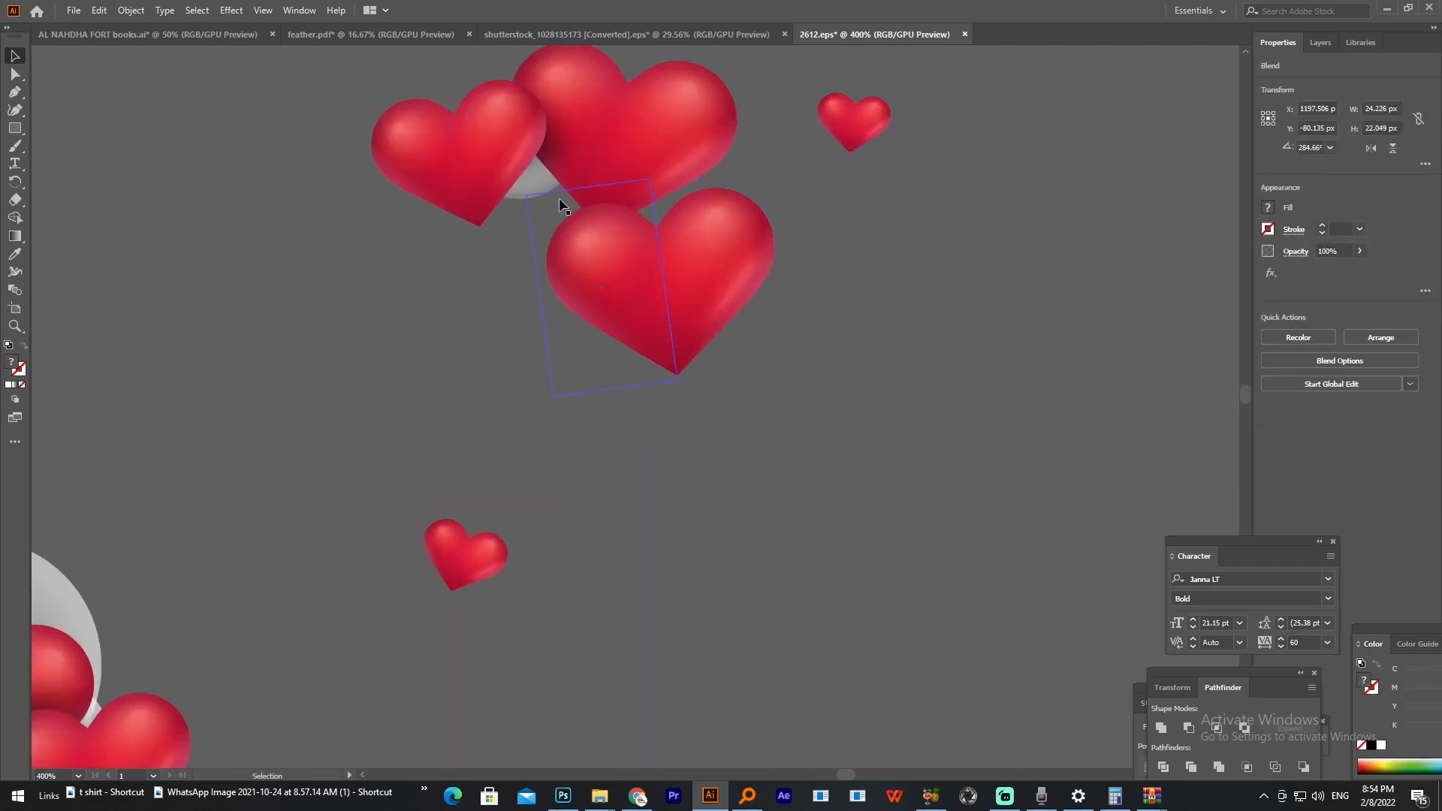
{"action": "left_click", "coordinate": [546, 187]}
{"action": "key", "text": "Delete"}
Step: Delete the grey shadows around the left hearts, along with the overlapping lower heart and the second small heart
{"action": "scroll", "coordinate": [547, 210], "scroll_direction": "down", "scroll_amount": 3}
{"action": "left_click_drag", "start_coordinate": [502, 223], "coordinate": [705, 177]}
{"action": "left_click", "coordinate": [571, 313]}
{"action": "key", "text": "Delete"}
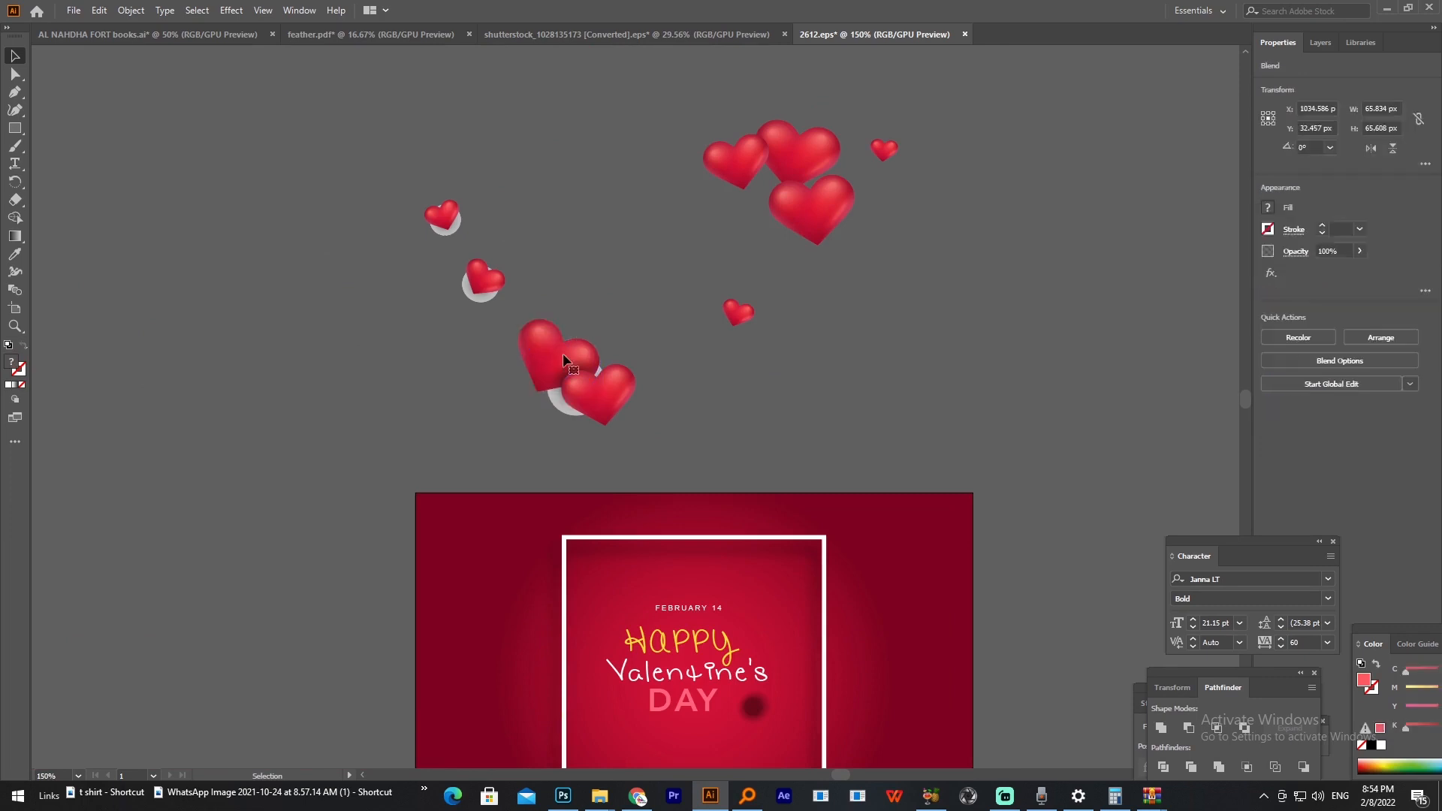
{"action": "left_click", "coordinate": [569, 366]}
{"action": "key", "text": "Delete"}
{"action": "key", "text": "Delete"}
{"action": "left_click_drag", "start_coordinate": [454, 248], "coordinate": [441, 218]}
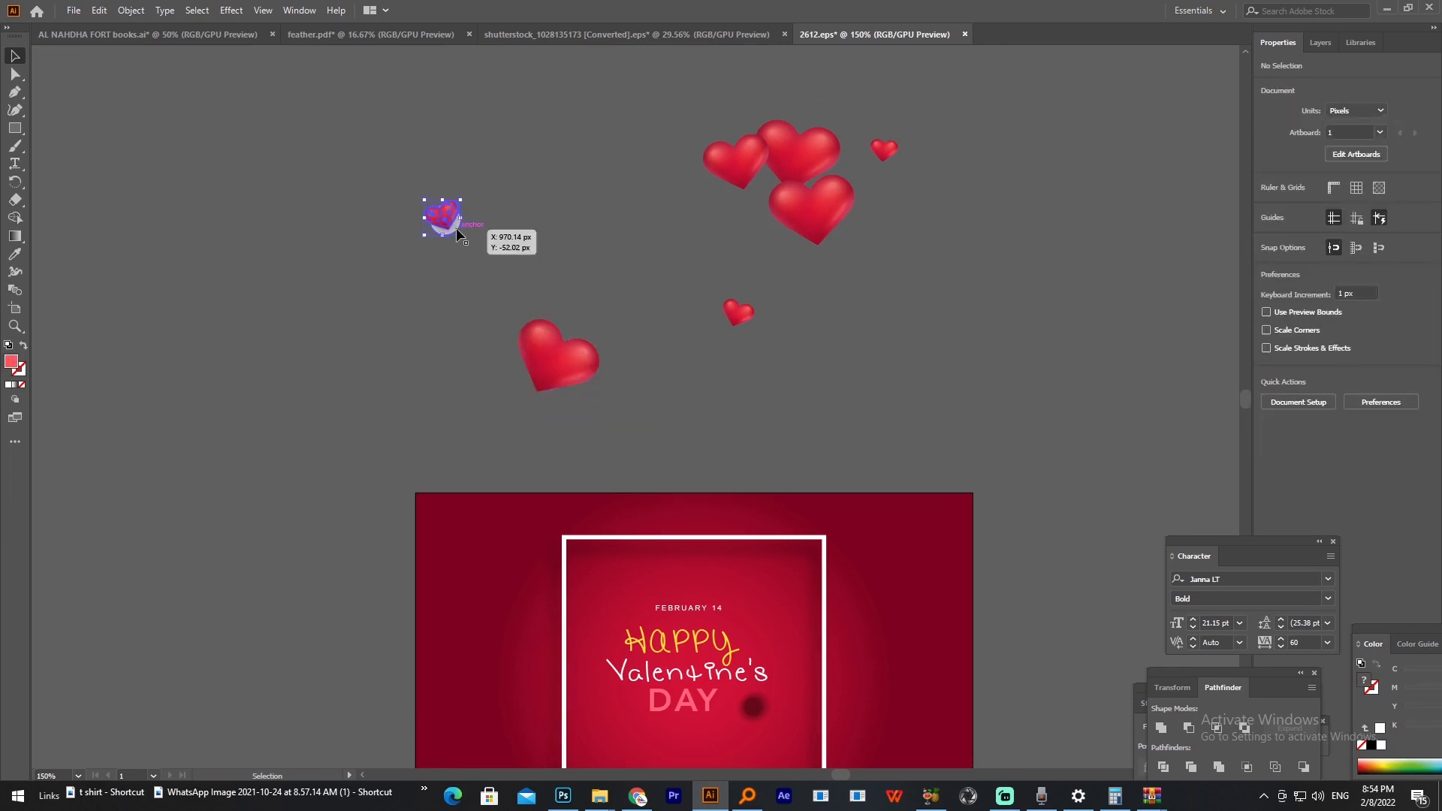
{"action": "key", "text": "Delete"}
Step: Select all the remaining glossy hearts above the artboard and cut them
{"action": "key", "text": "a"}
{"action": "left_click_drag", "start_coordinate": [428, 128], "coordinate": [974, 406]}
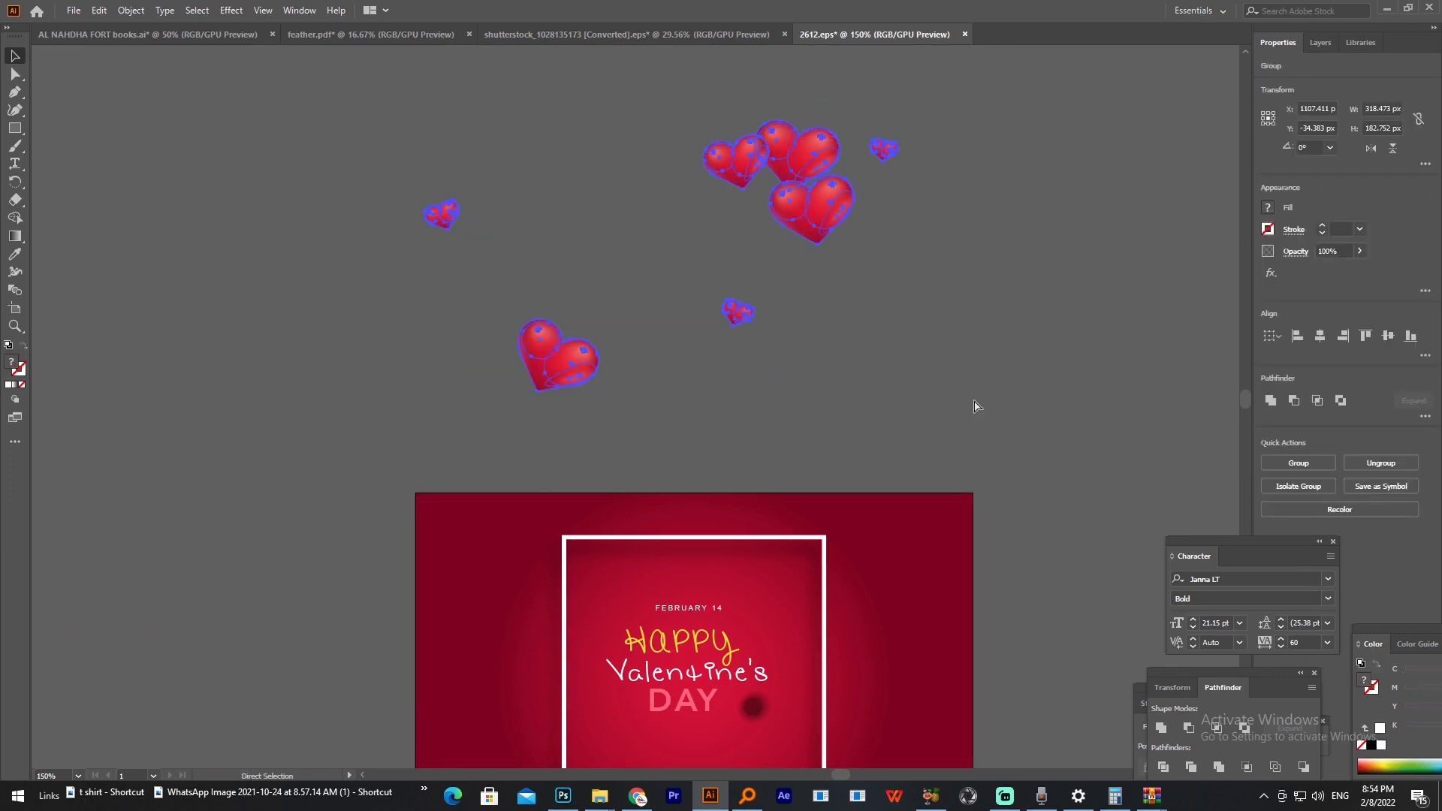
{"action": "left_click", "coordinate": [98, 12]}
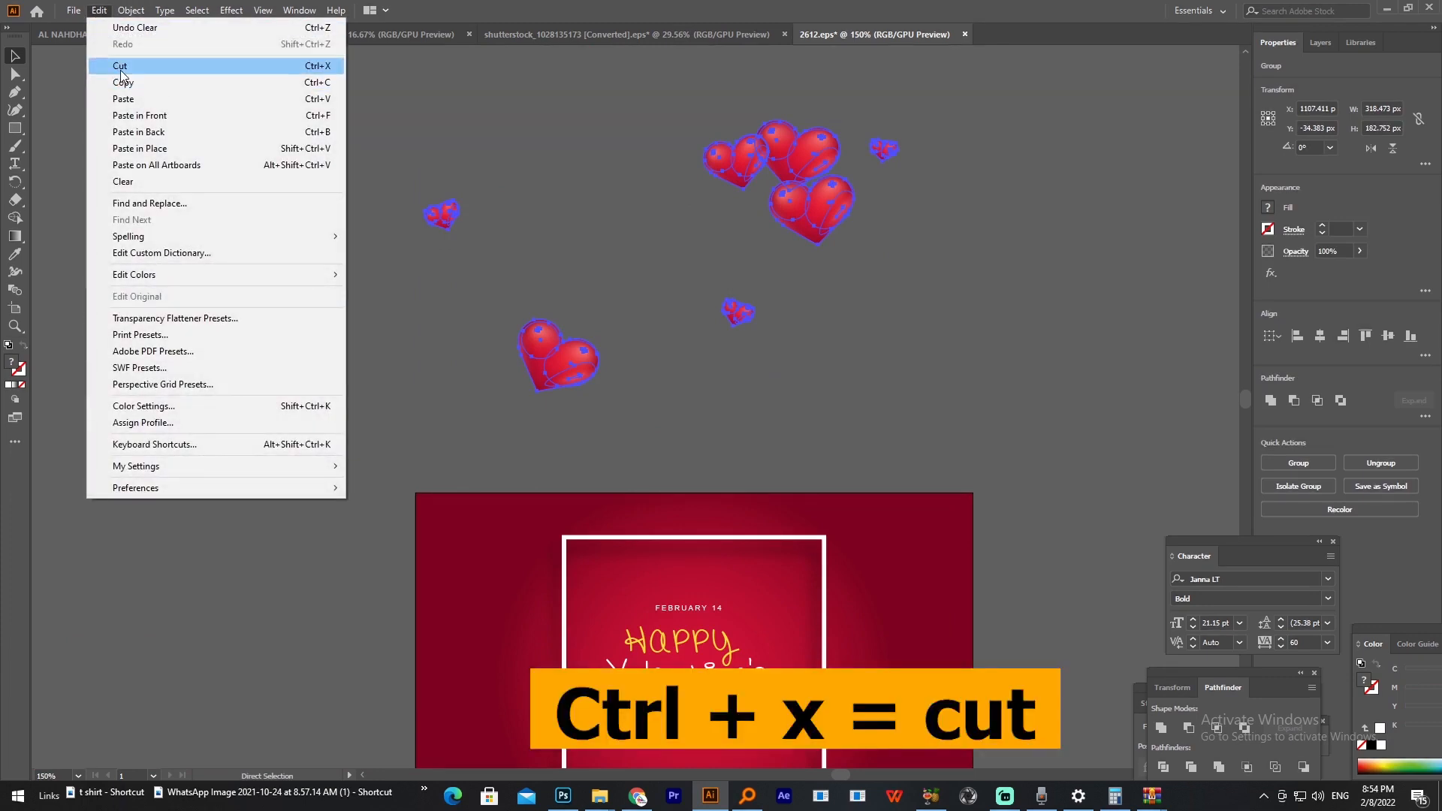
{"action": "left_click", "coordinate": [113, 61]}
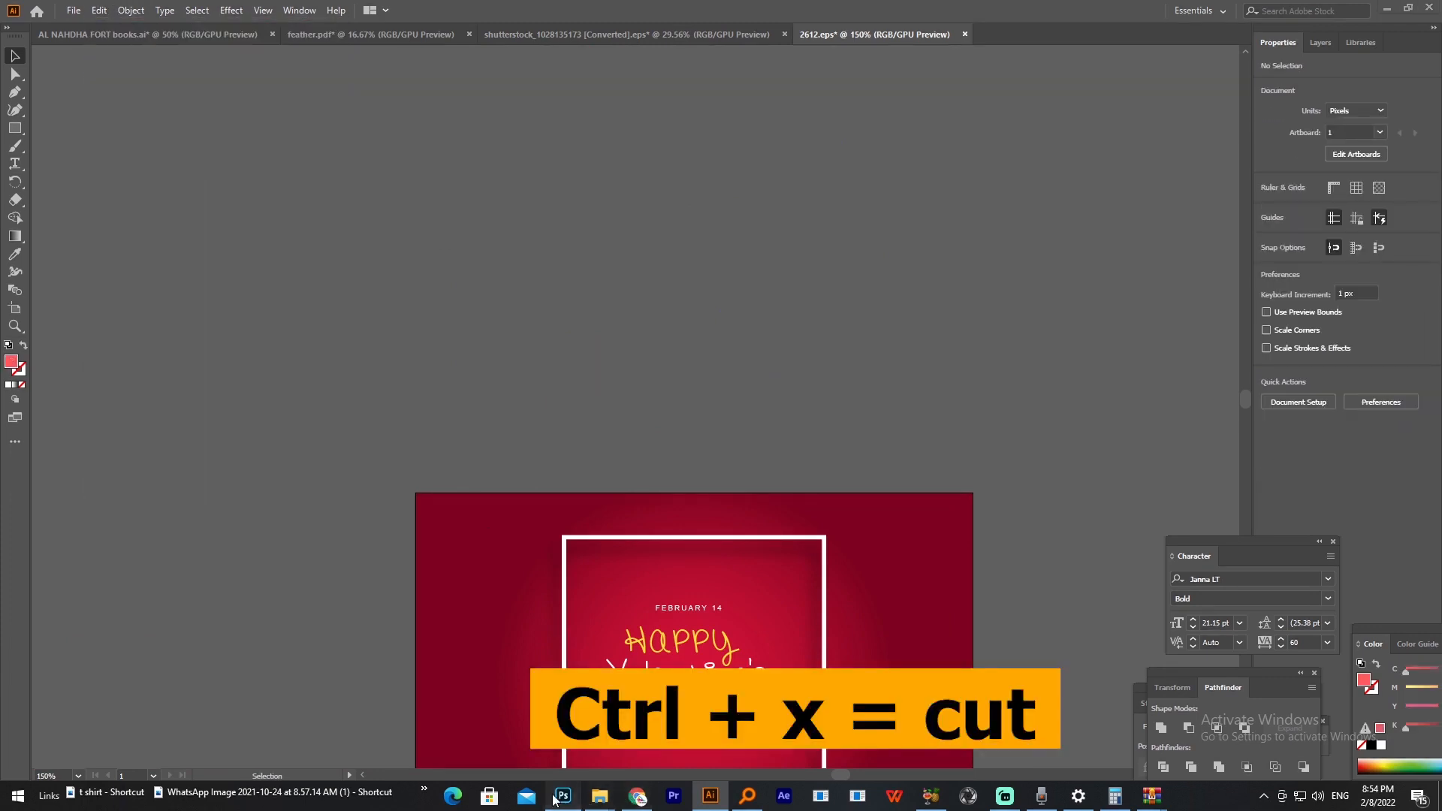
Step: Switch to Photoshop, paste the glossy hearts as a Smart Object and place them on the canvas
{"action": "left_click", "coordinate": [563, 796]}
{"action": "key", "text": "ctrl+v"}
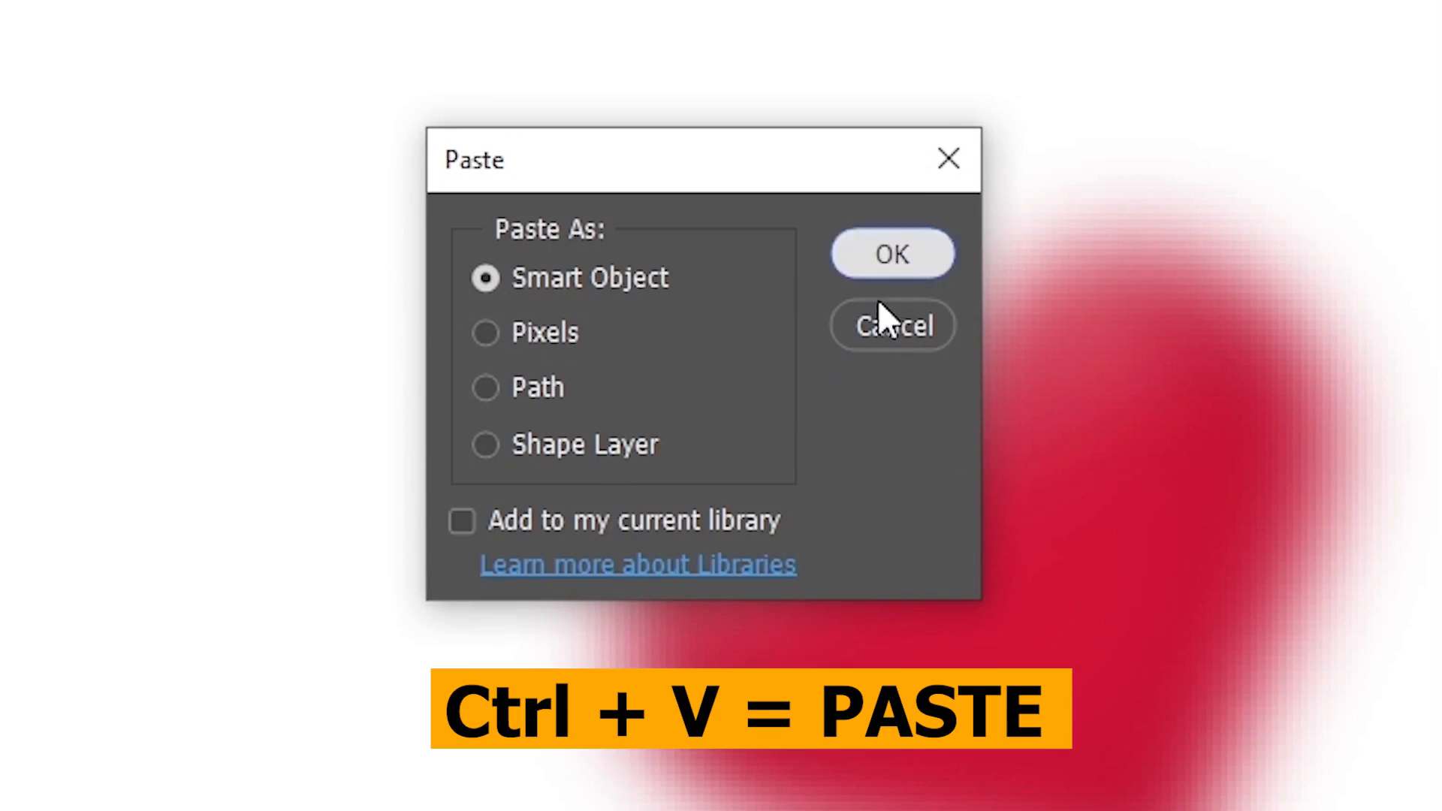
{"action": "left_click", "coordinate": [892, 254]}
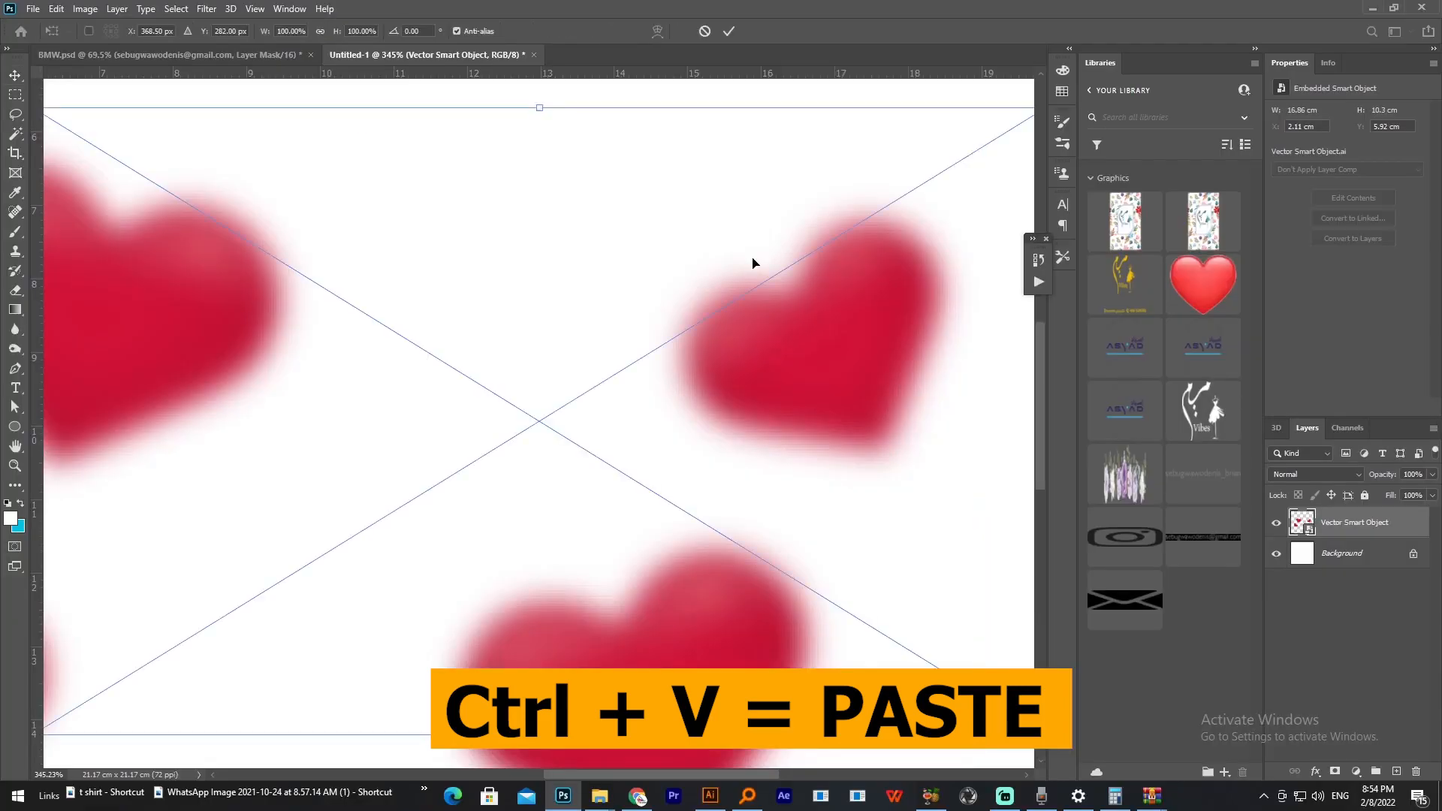
{"action": "key", "text": "ctrl+0"}
{"action": "key", "text": "Return"}
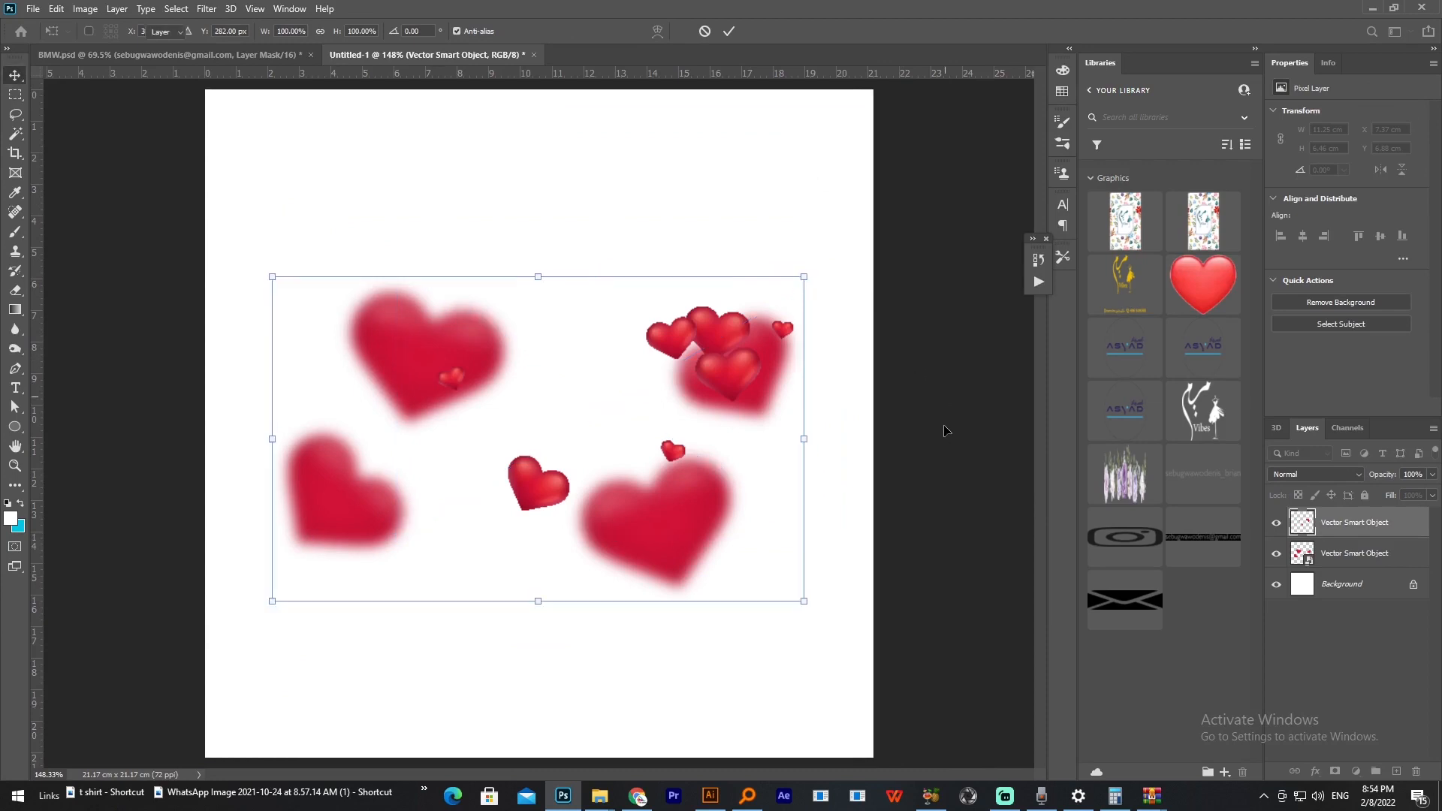
Step: Cut the FEBRUARY 14 and Happy Valentine's DAY text from the Illustrator artwork and place it in the Photoshop document
{"action": "left_click", "coordinate": [709, 797]}
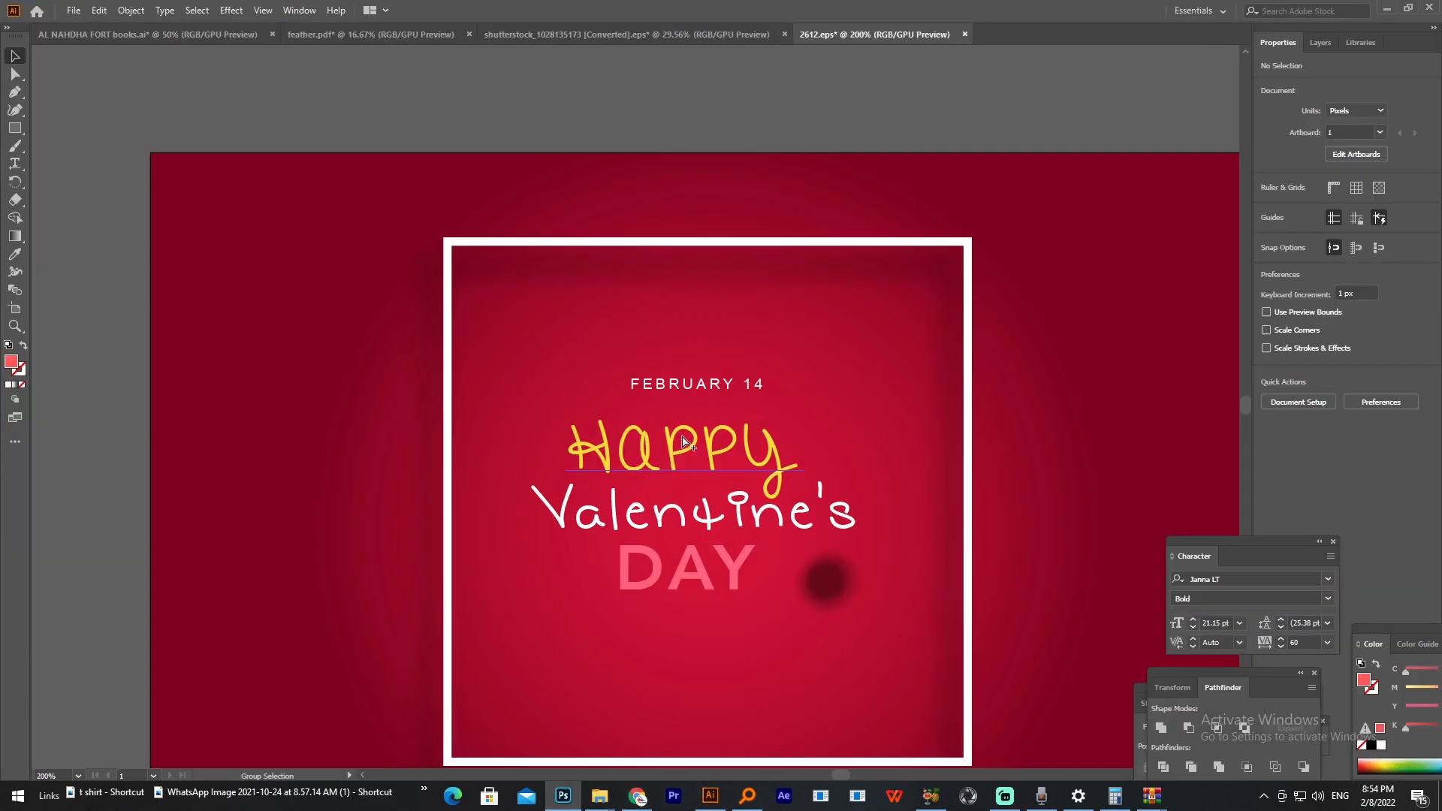
{"action": "left_click", "coordinate": [671, 530]}
{"action": "left_click", "coordinate": [690, 384], "text": "shift"}
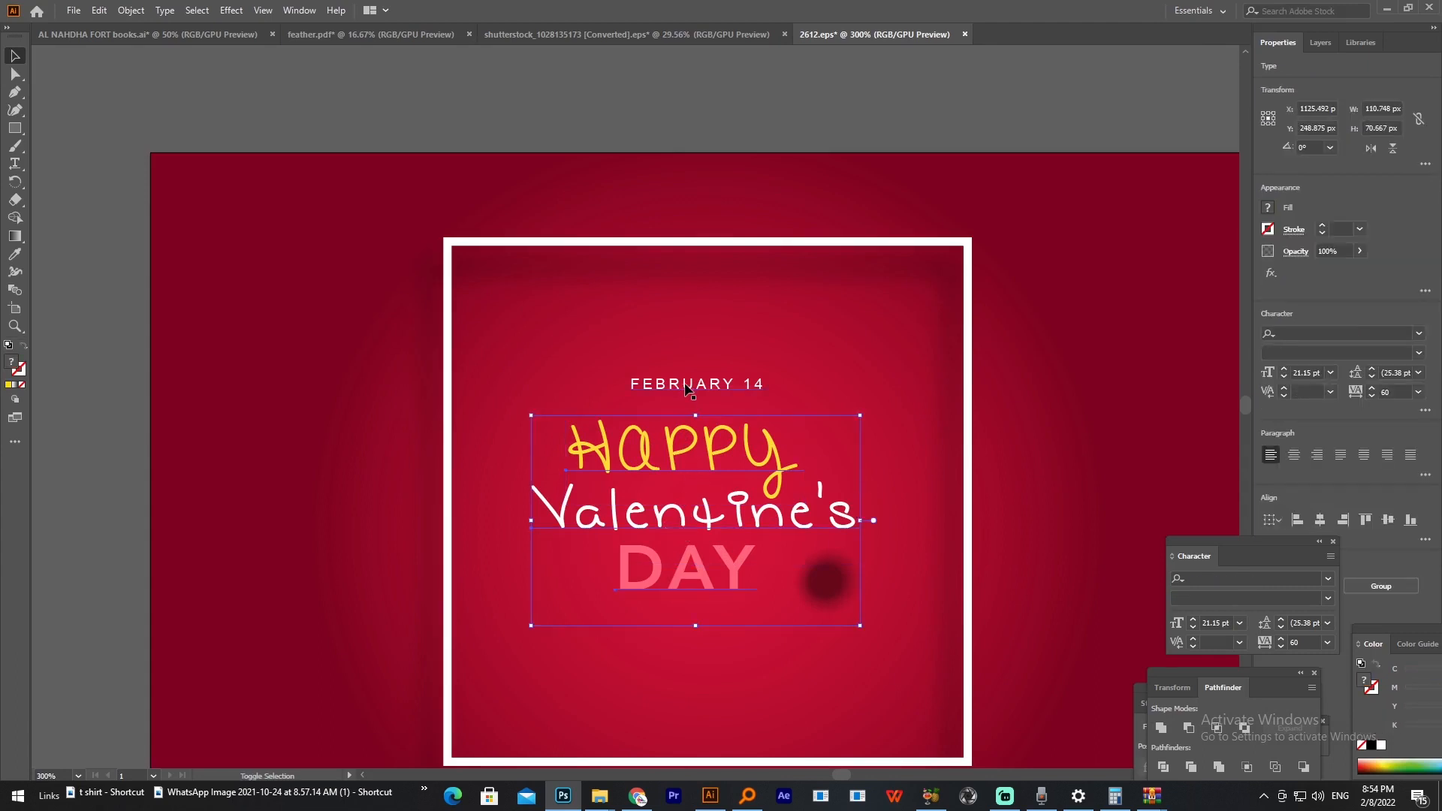
{"action": "key", "text": "Delete"}
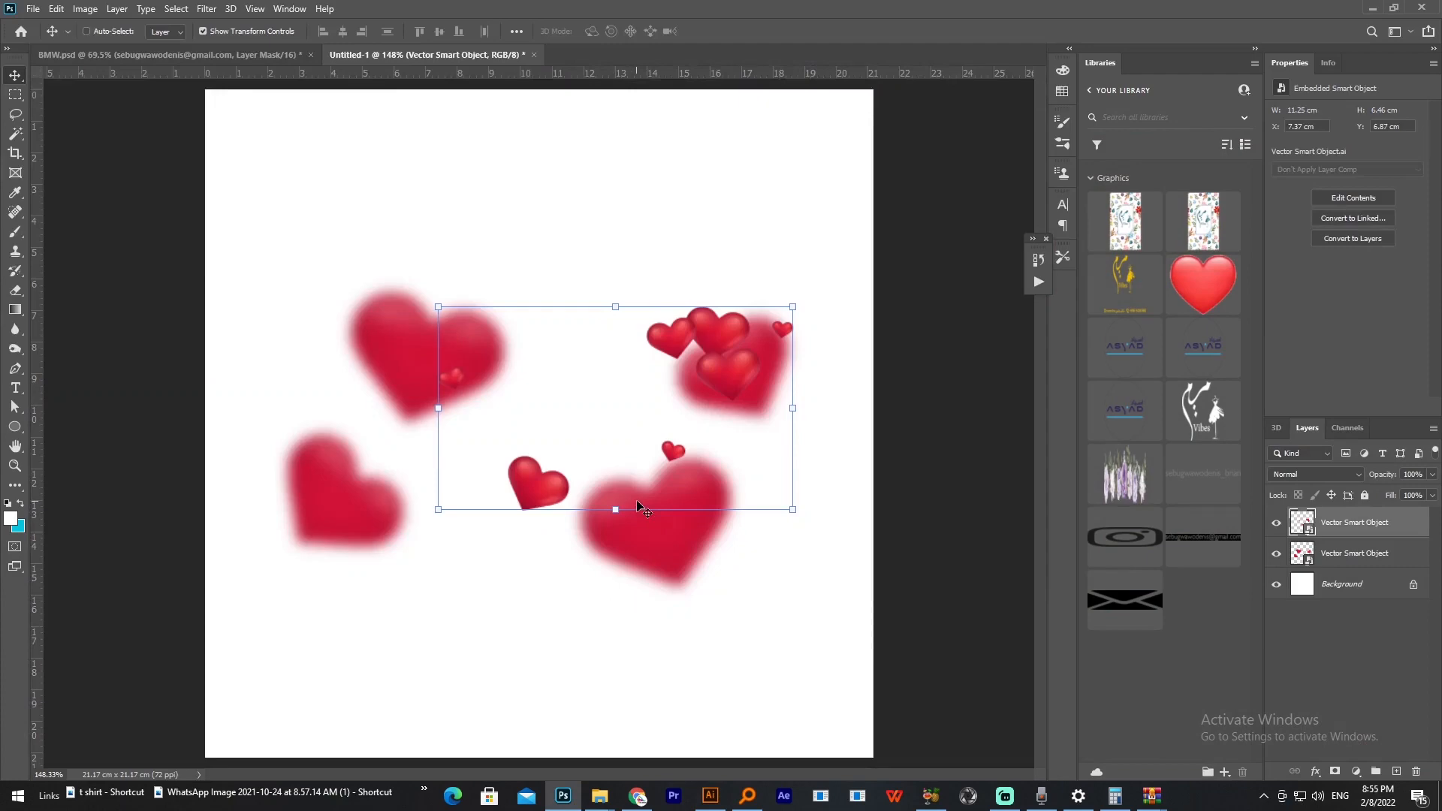
{"action": "key", "text": "ctrl+v"}
{"action": "key", "text": "Return"}
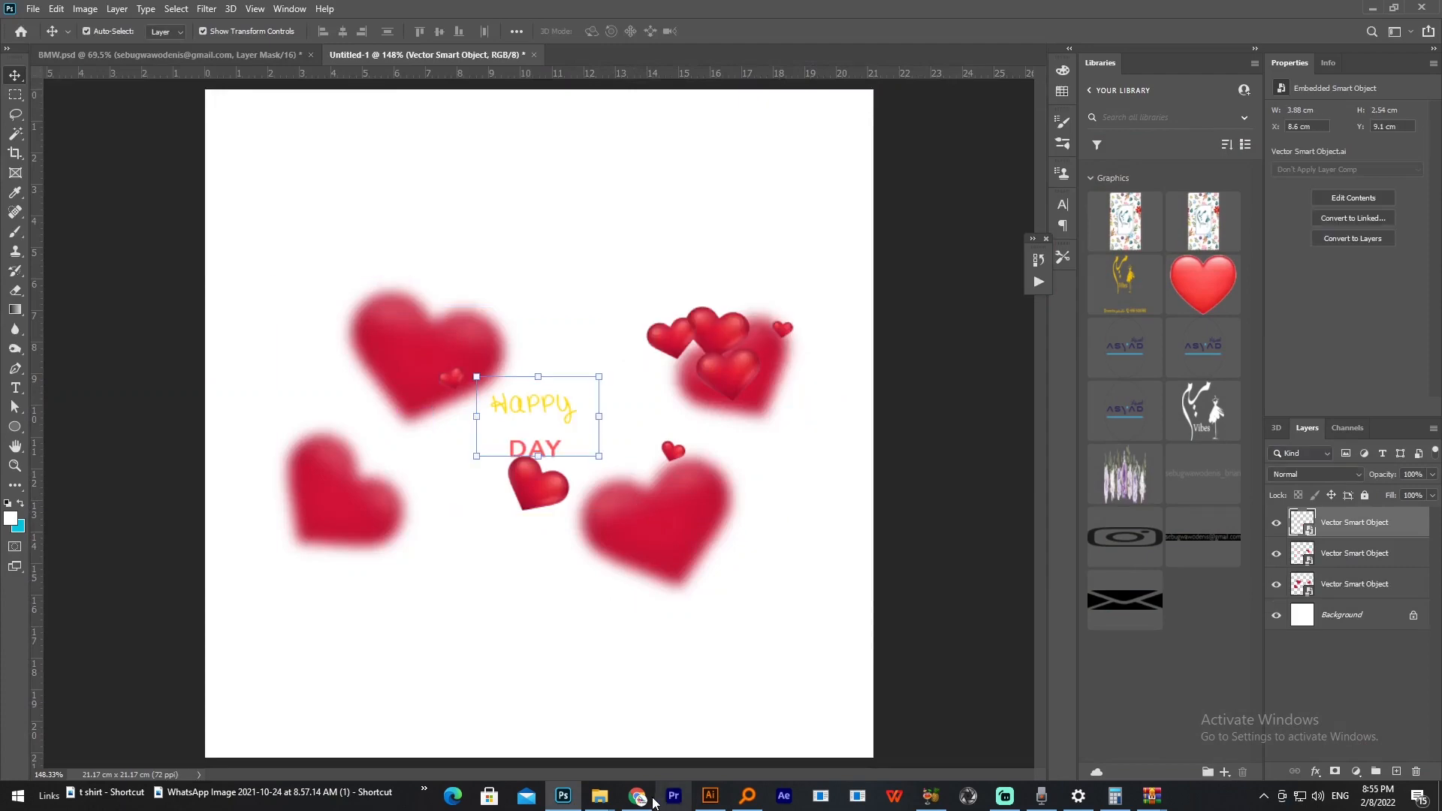
Step: Cut the white square frame from the Illustrator artwork and paste it into the Photoshop document as a Smart Object
{"action": "left_click", "coordinate": [710, 797]}
{"action": "left_click", "coordinate": [478, 242]}
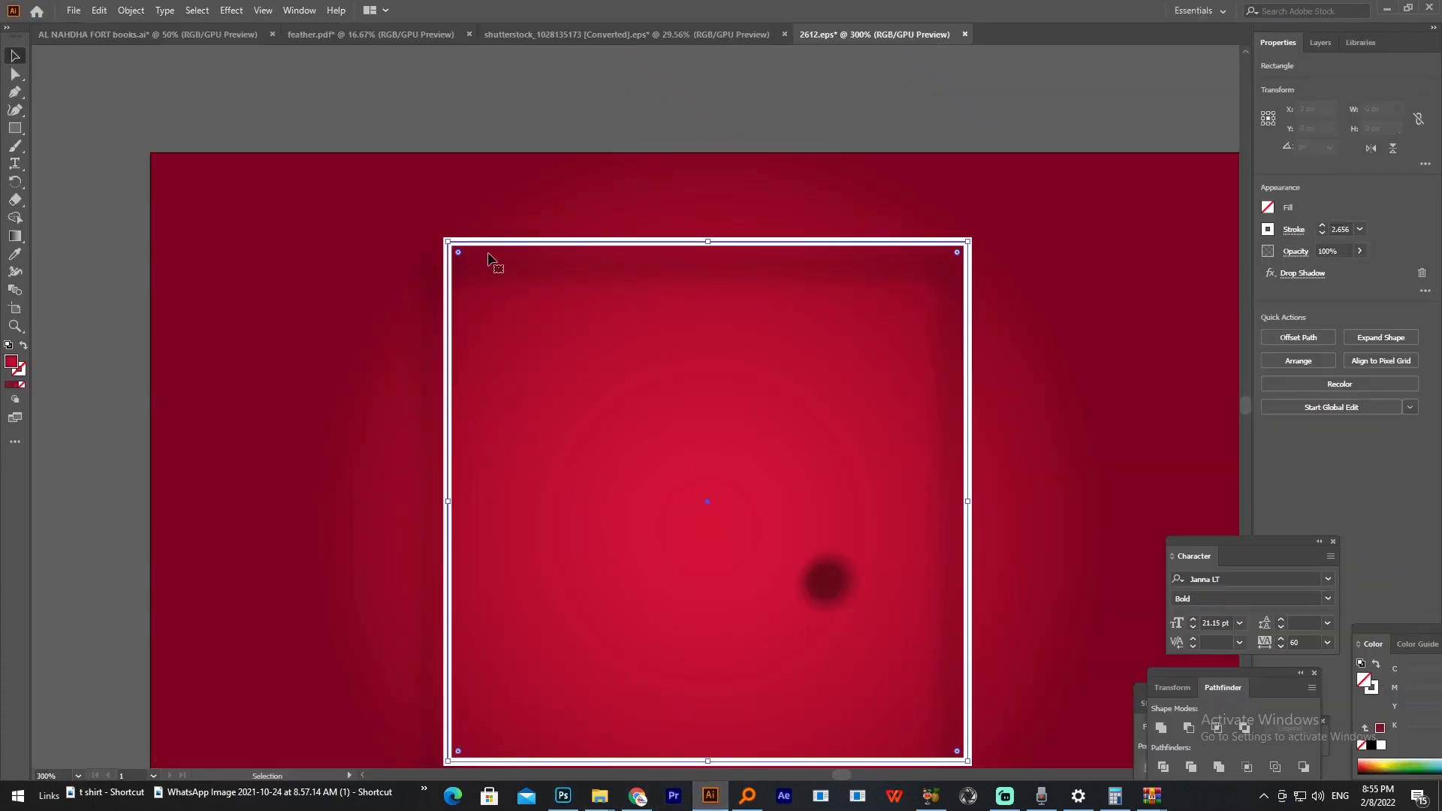
{"action": "key", "text": "ctrl+c"}
{"action": "left_click", "coordinate": [563, 797]}
{"action": "key", "text": "ctrl+v"}
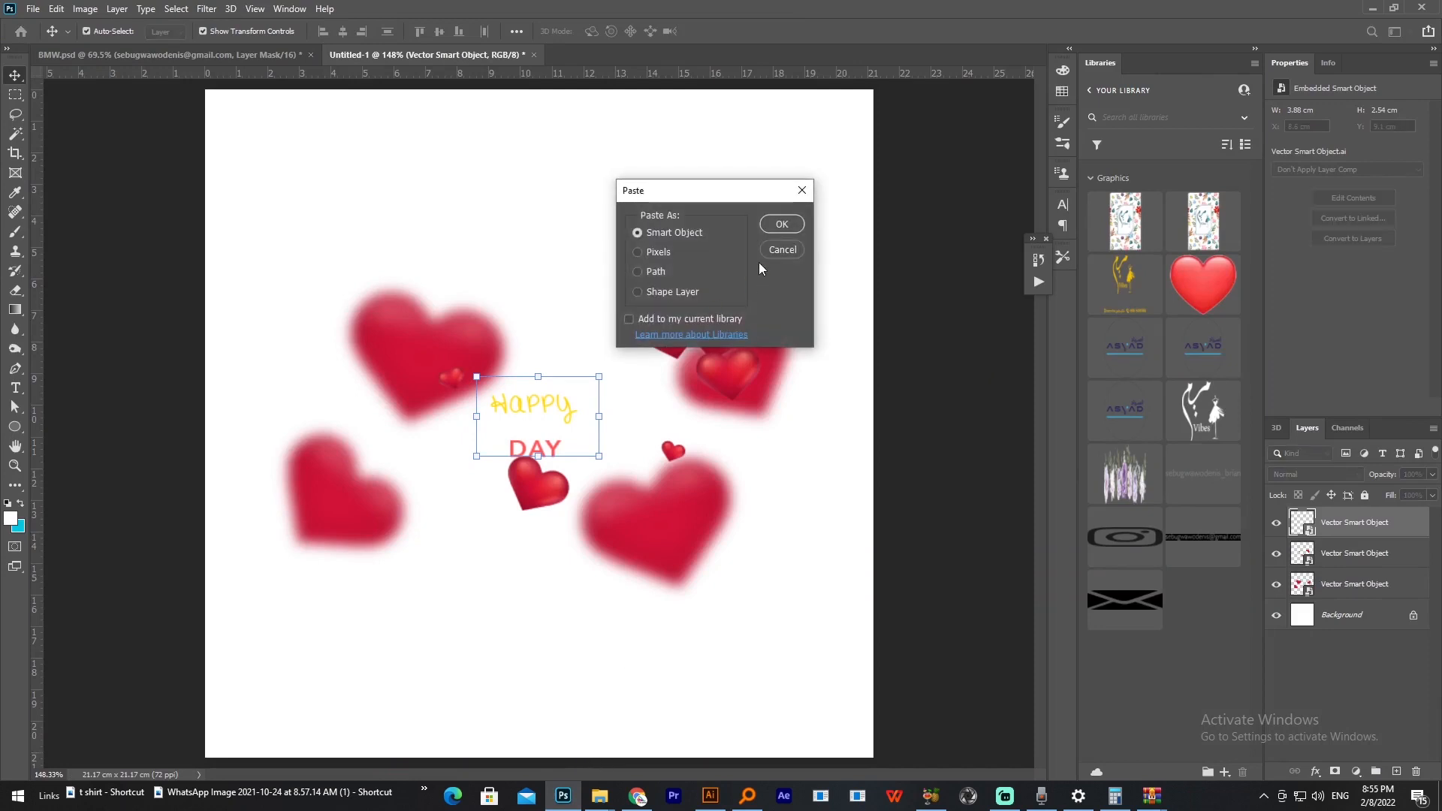
{"action": "left_click", "coordinate": [775, 226]}
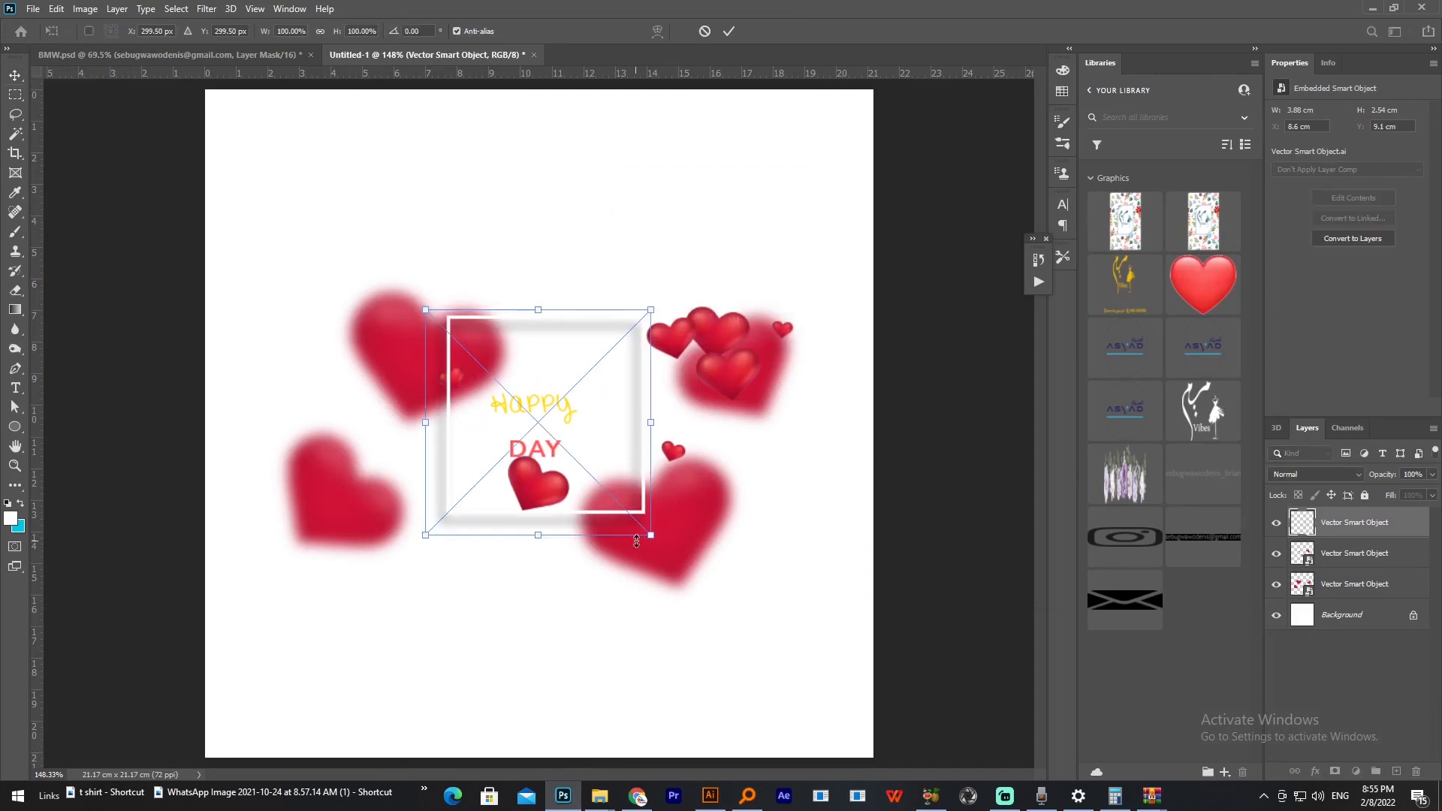
{"action": "key", "text": "Return"}
Step: Transfer the red gradient background rectangle from Illustrator into the Photoshop document and place it above the other layers
{"action": "left_click", "coordinate": [713, 798]}
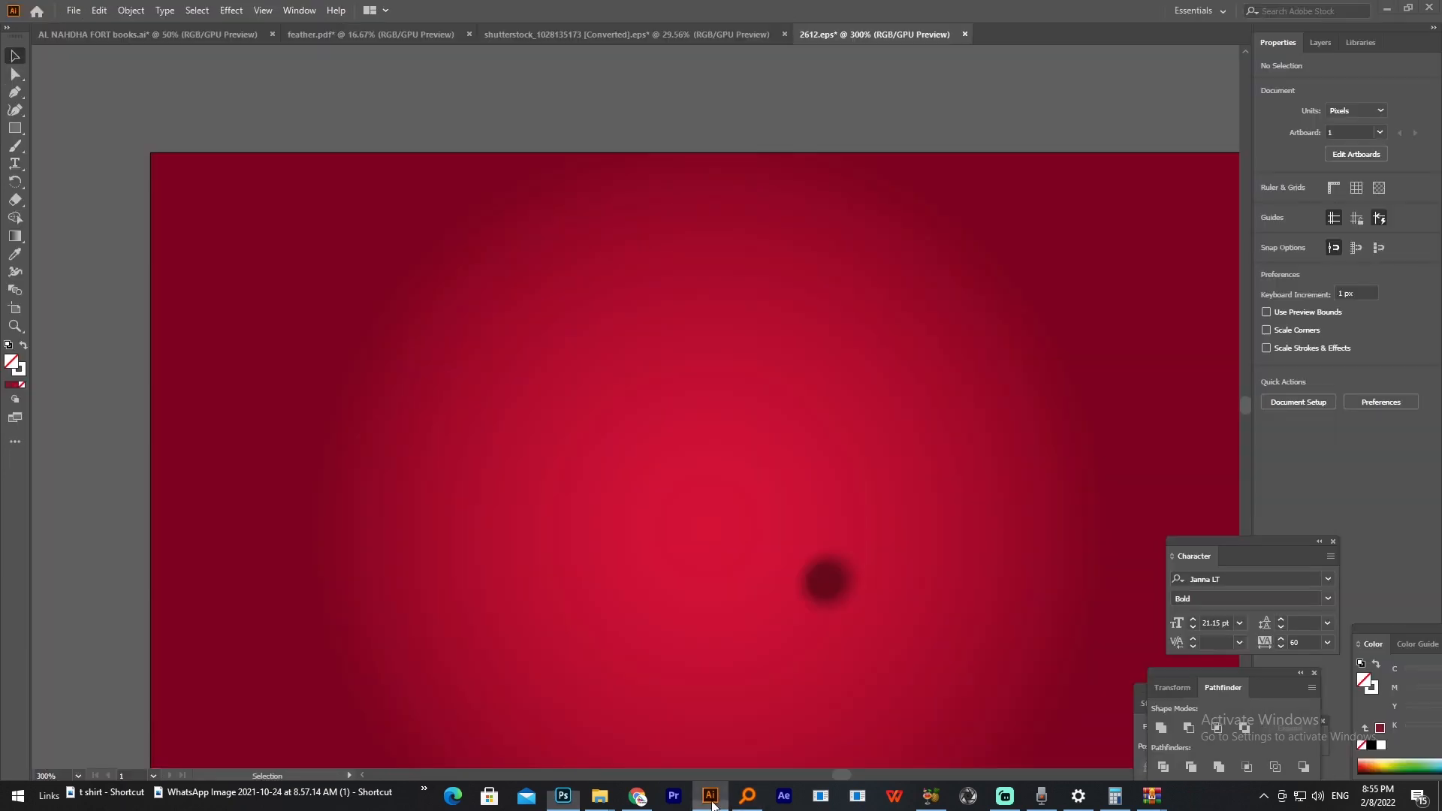
{"action": "scroll", "coordinate": [670, 389], "scroll_direction": "down", "scroll_amount": 5}
{"action": "left_click", "coordinate": [671, 389]}
{"action": "key", "text": "ctrl+c"}
{"action": "key", "text": "alt+Tab"}
{"action": "key", "text": "ctrl+v"}
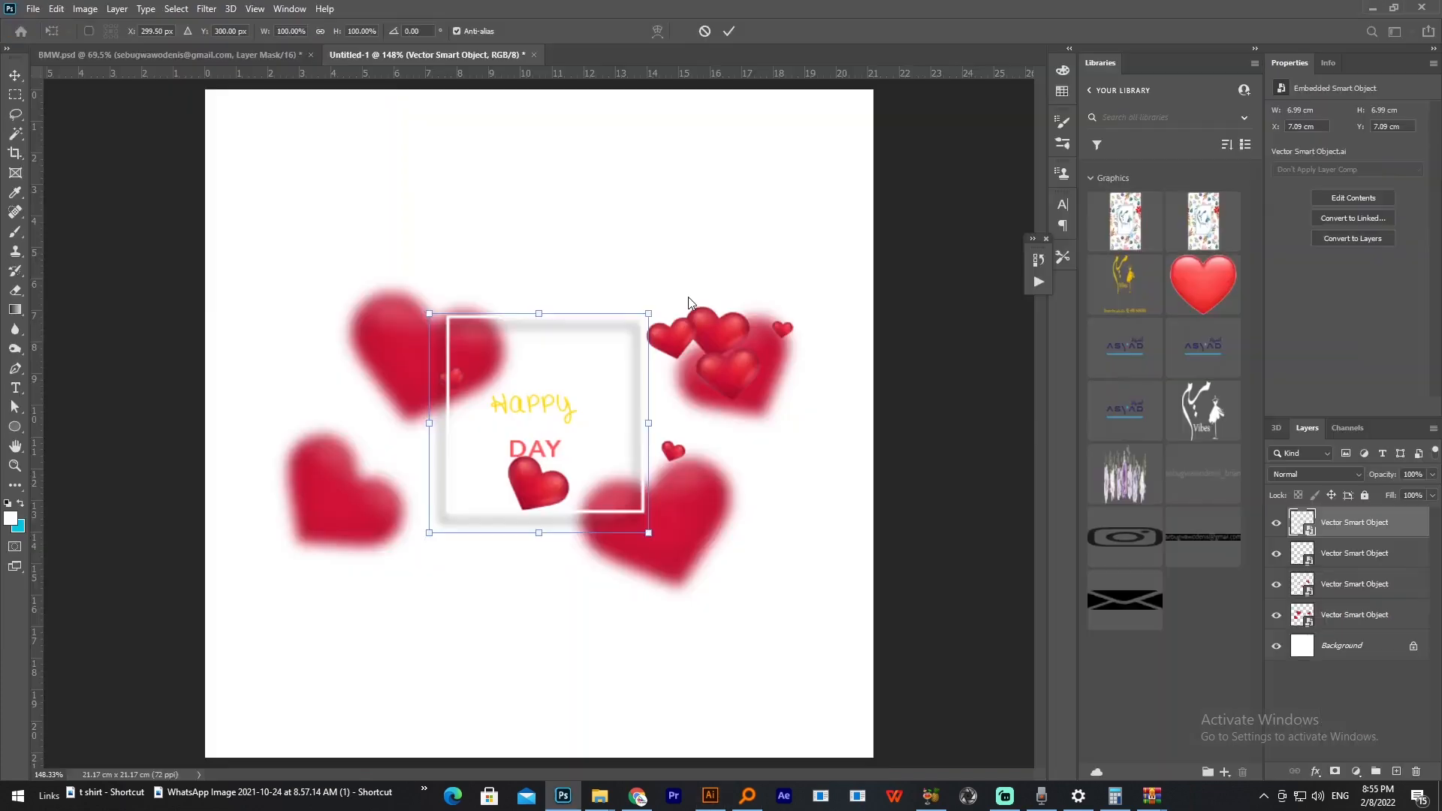
{"action": "key", "text": "Return"}
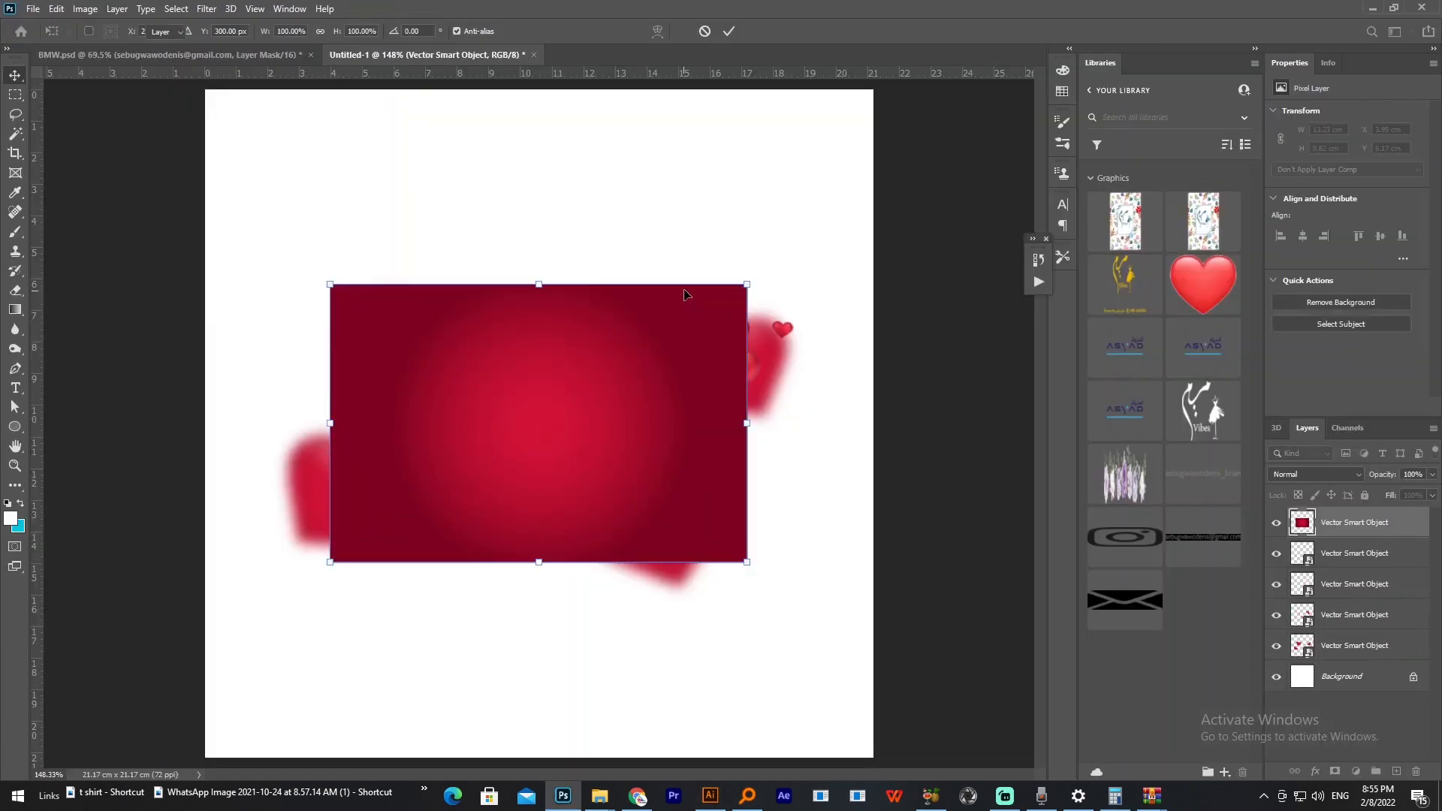
{"action": "key", "text": "ctrl+1"}
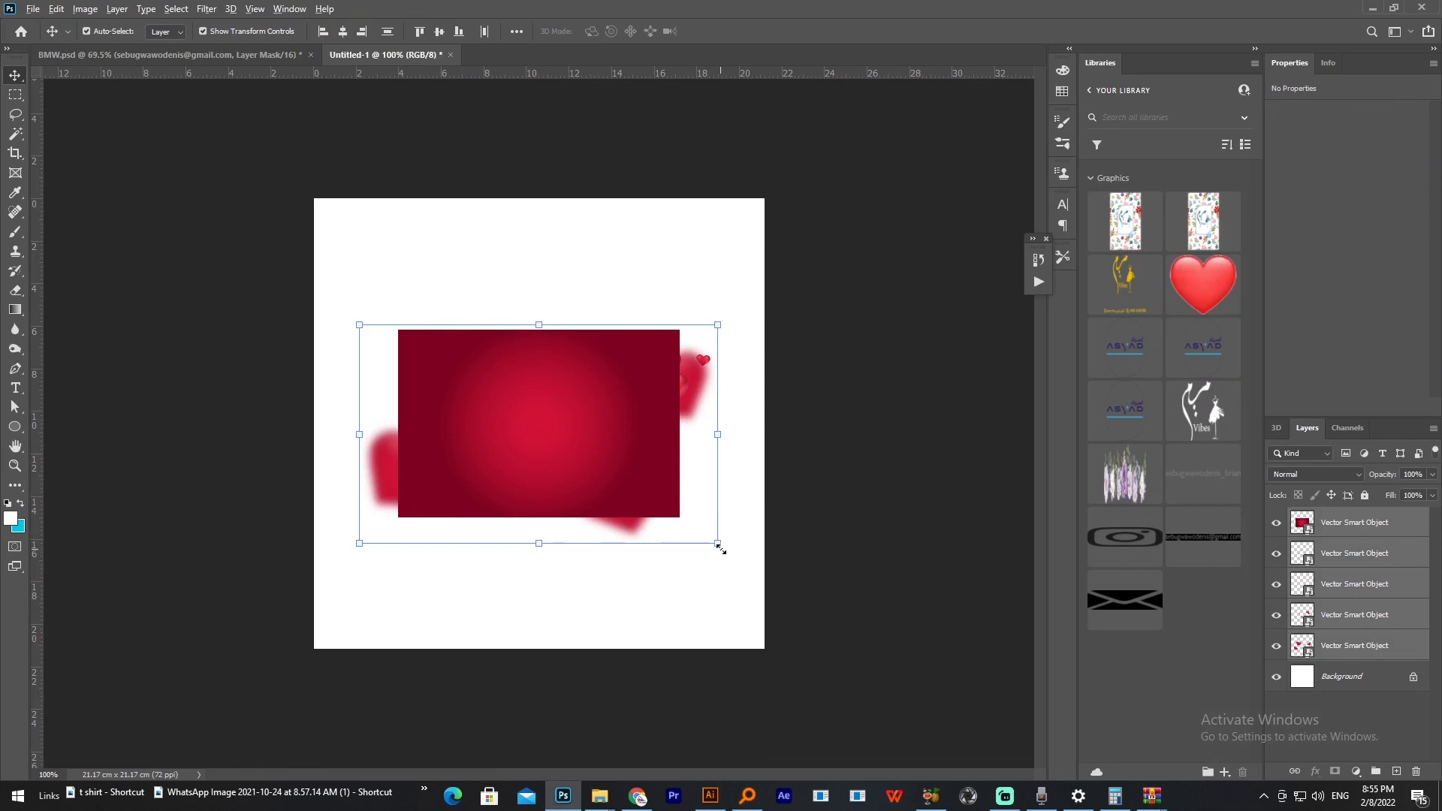
Step: Enlarge all five pasted Smart Object layers together to about 160%
{"action": "left_click_drag", "start_coordinate": [719, 546], "coordinate": [827, 609]}
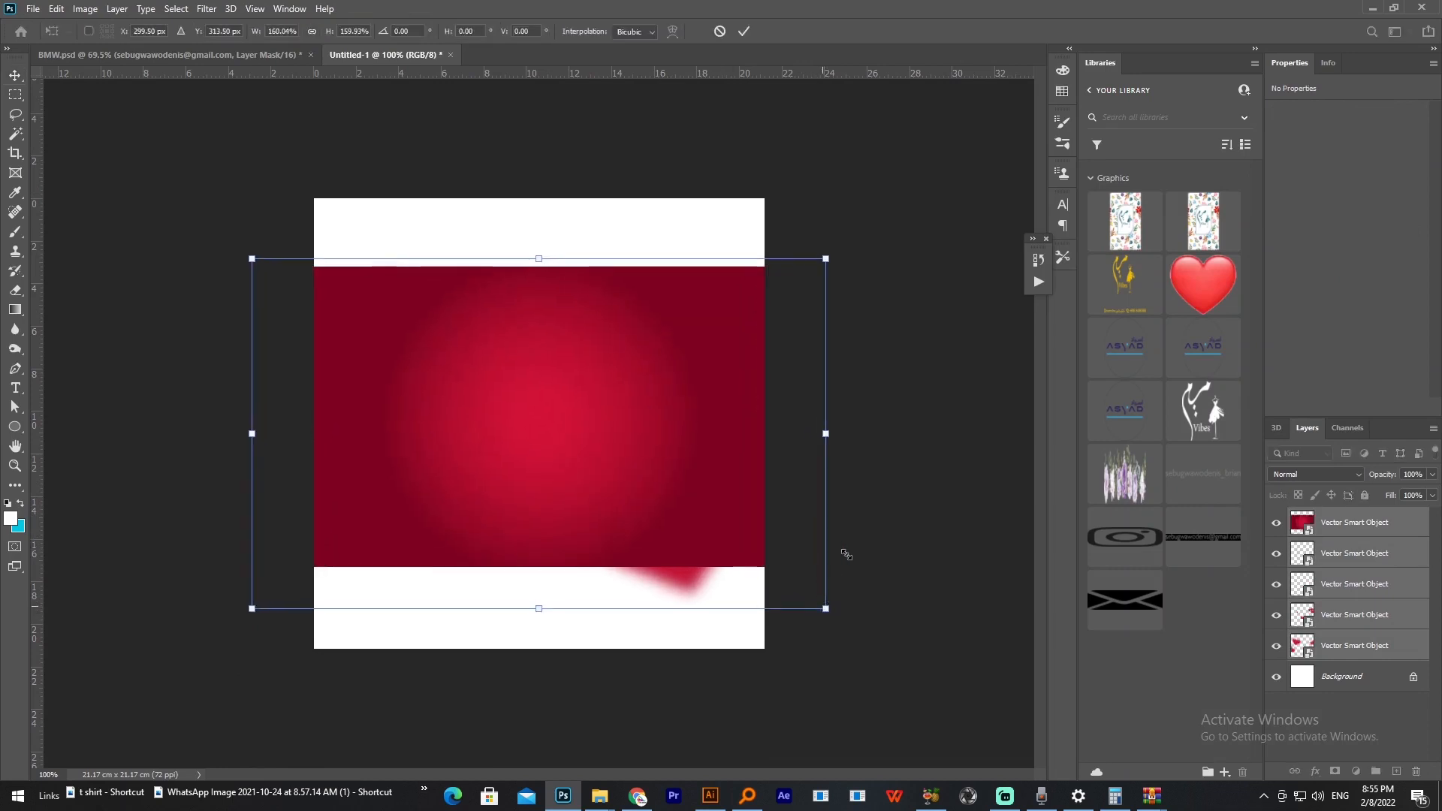
{"action": "key", "text": "Escape"}
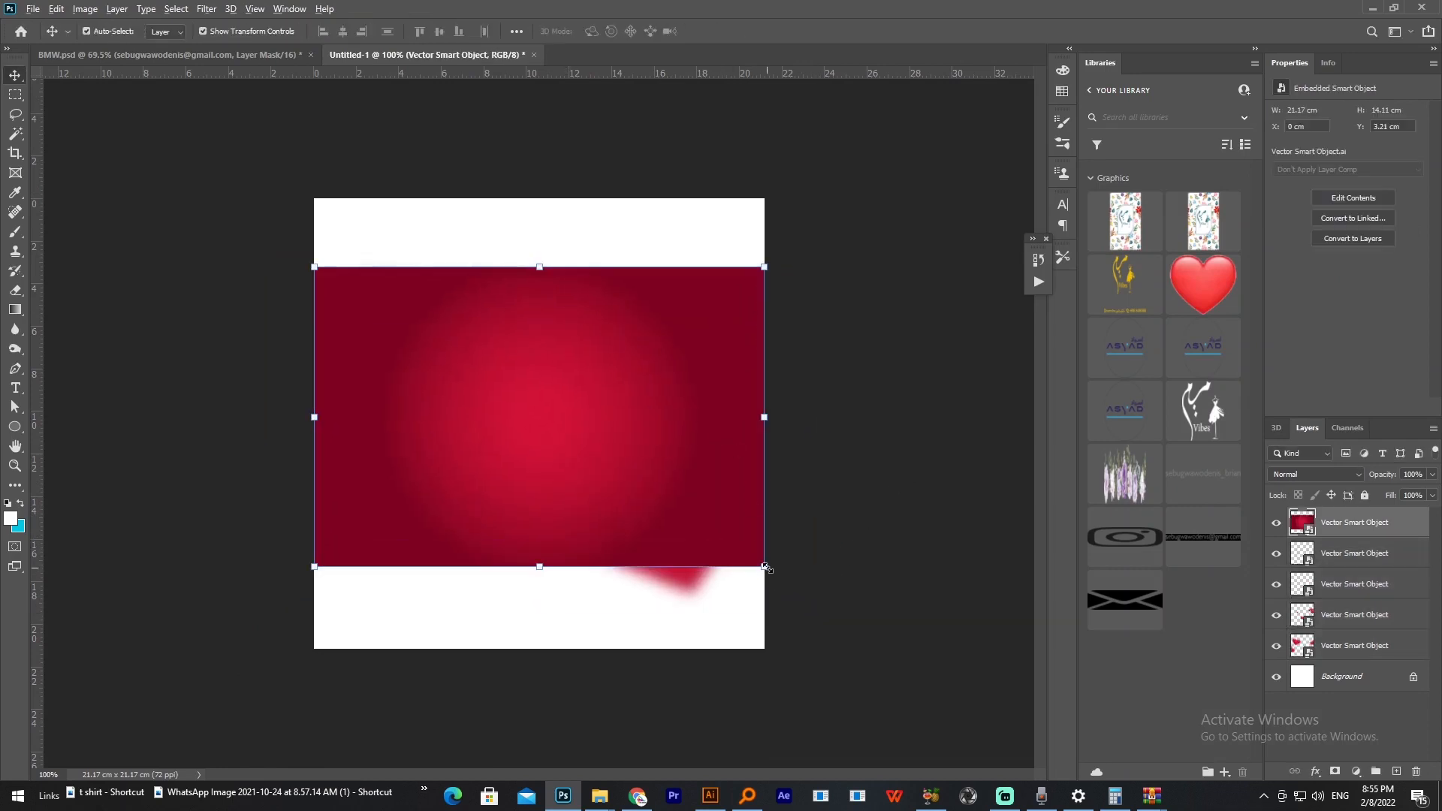
Step: Stretch the red gradient rectangle to about 26.85 x 21.17 cm so it covers the whole canvas
{"action": "left_click_drag", "start_coordinate": [797, 592], "coordinate": [817, 606]}
{"action": "left_click_drag", "start_coordinate": [540, 232], "coordinate": [539, 198]}
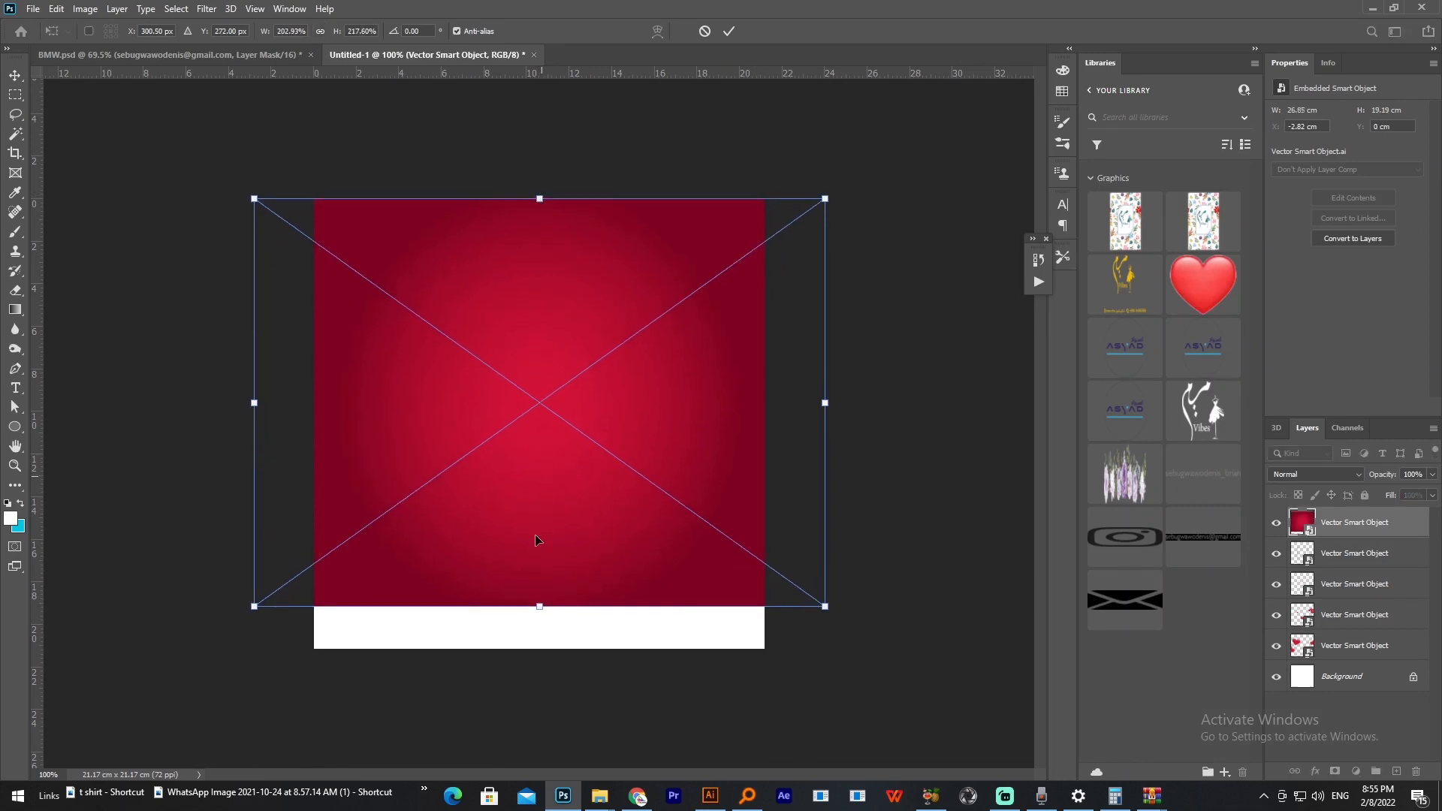
{"action": "left_click_drag", "start_coordinate": [543, 606], "coordinate": [542, 649]}
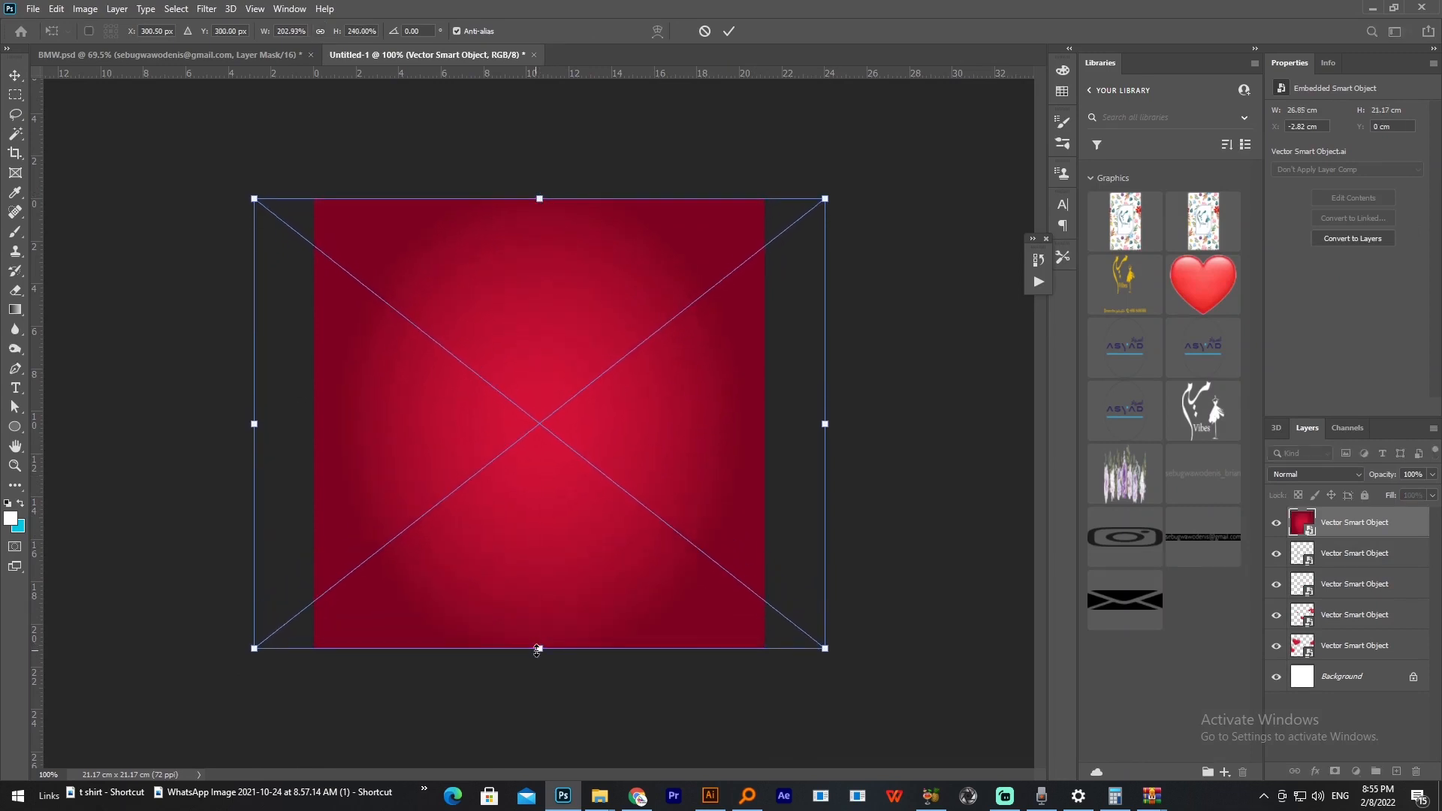
{"action": "key", "text": "Return"}
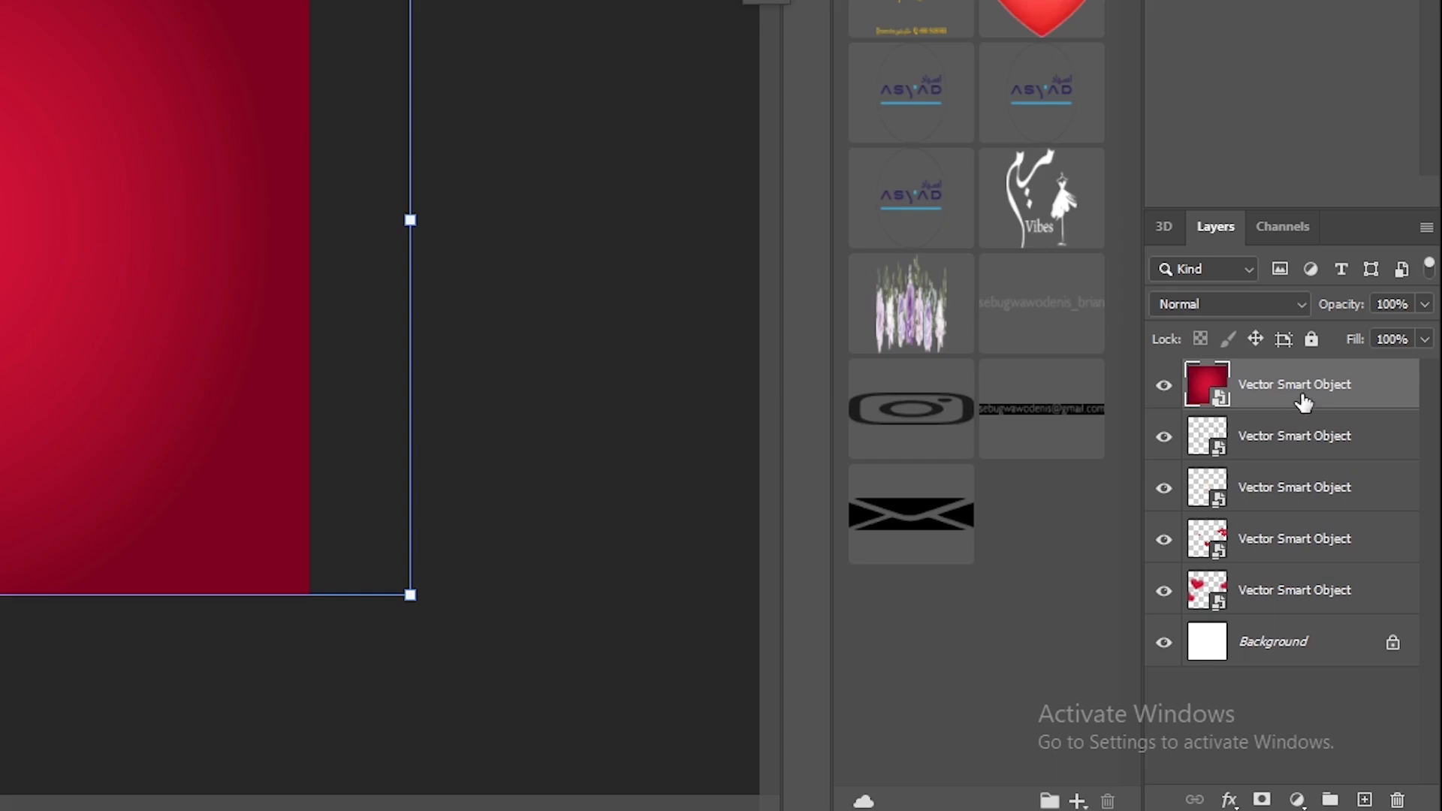
Step: Move the red gradient layer beneath the other Smart Object layers, directly above Background, and lock it
{"action": "left_click_drag", "start_coordinate": [1360, 531], "coordinate": [1291, 625]}
{"action": "left_click", "coordinate": [915, 500]}
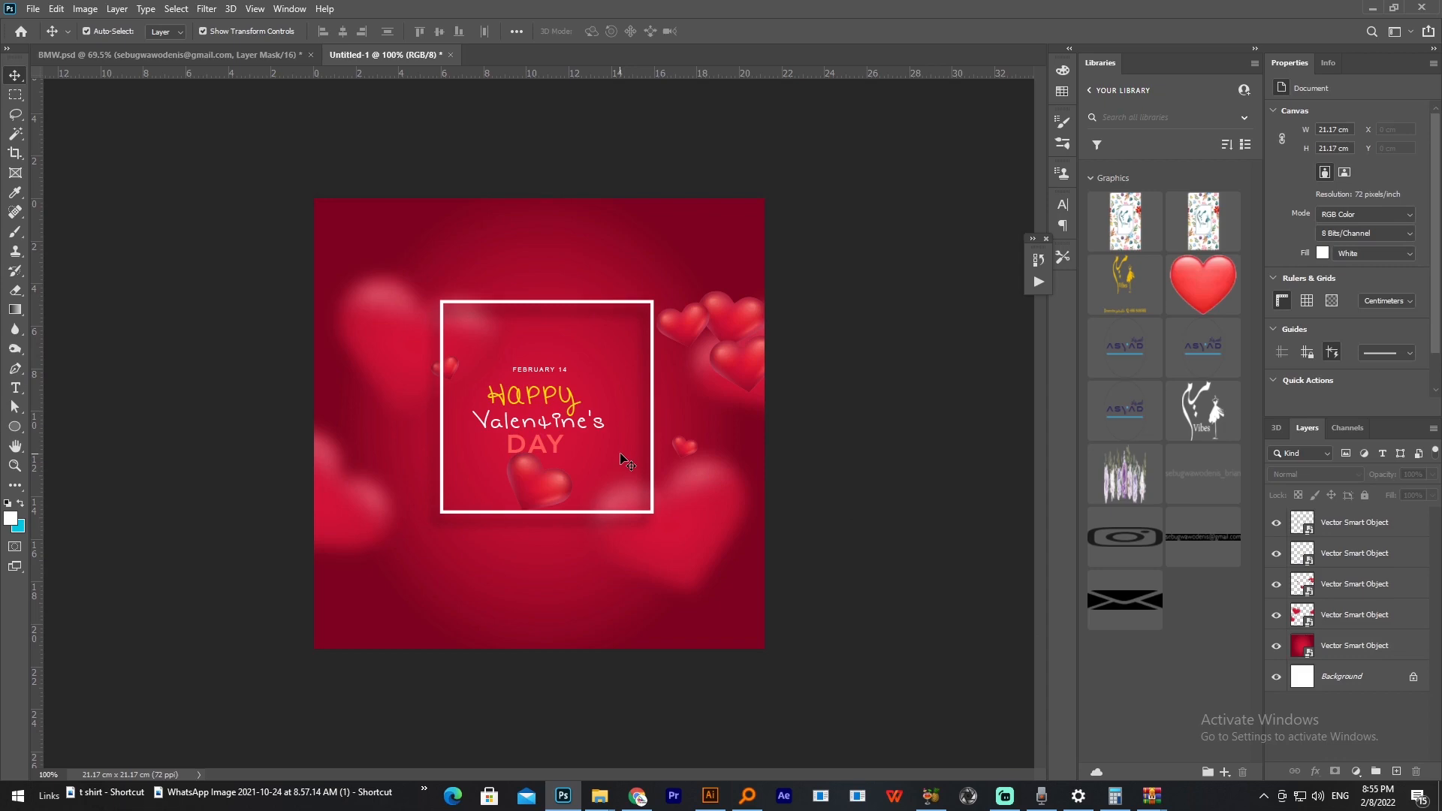
{"action": "left_click", "coordinate": [621, 457]}
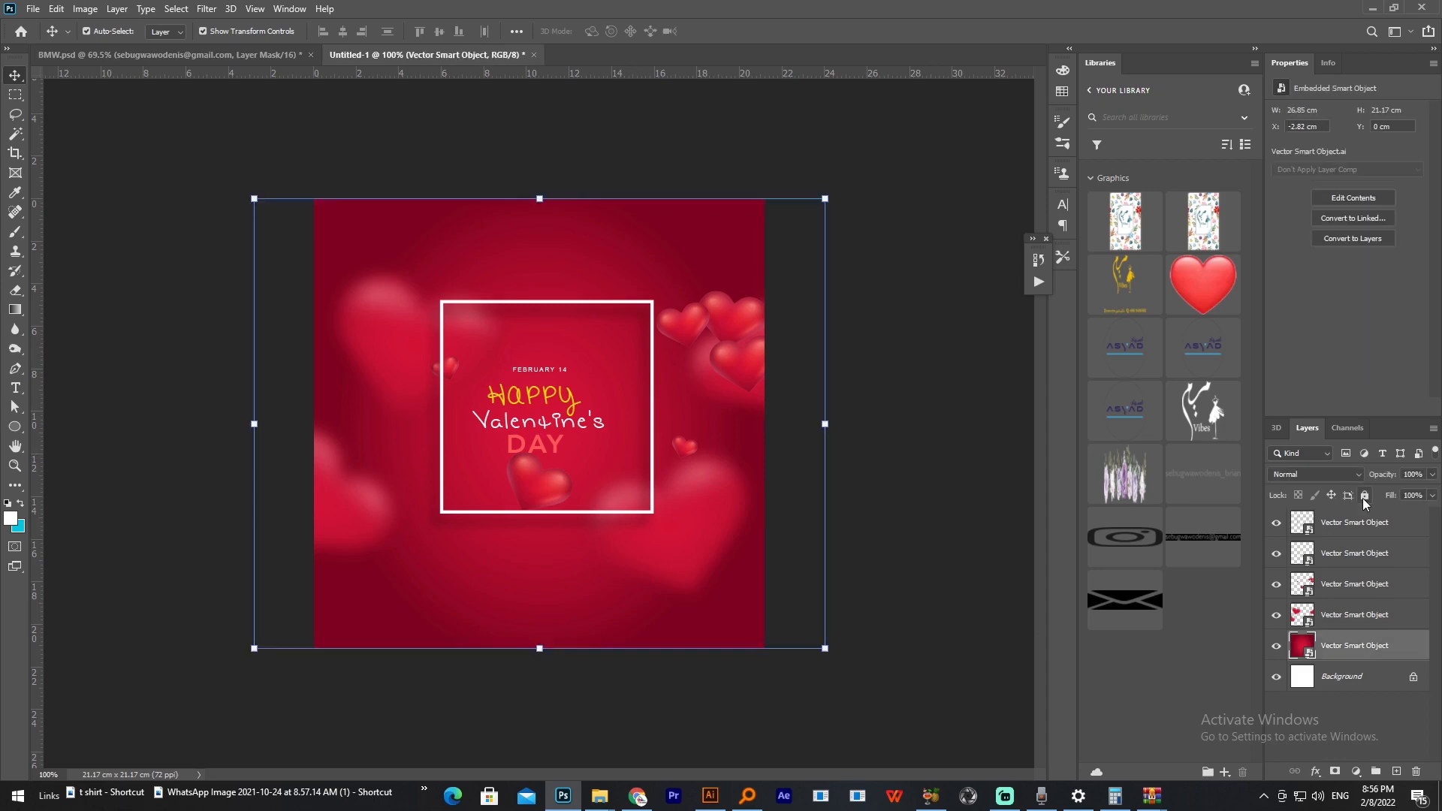
{"action": "key", "text": "ctrl+slash"}
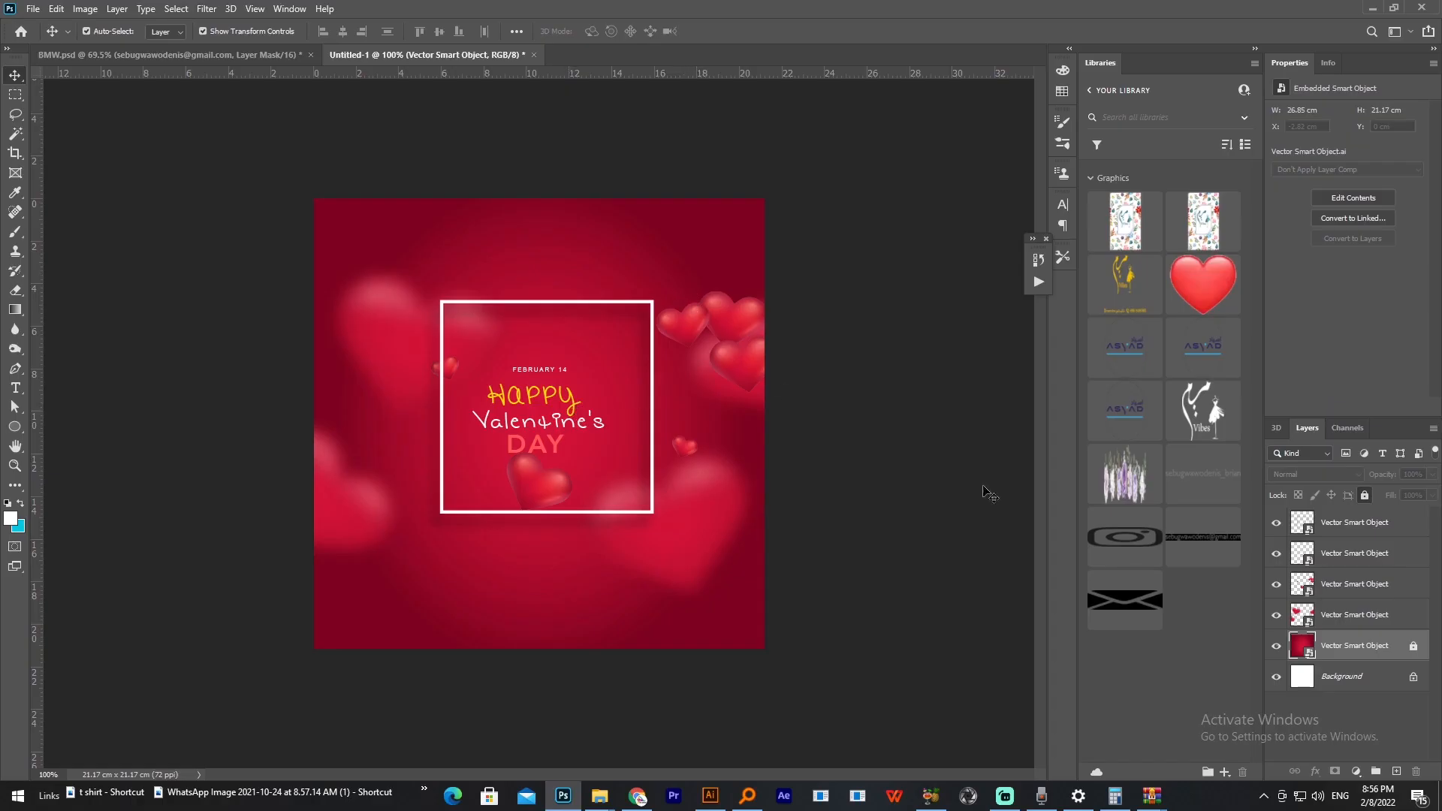
Step: Enlarge the blurred hearts to about 28.47 x 17.39 cm and bring their layer to the front
{"action": "left_click", "coordinate": [682, 572]}
{"action": "left_click_drag", "start_coordinate": [682, 571], "coordinate": [684, 571]}
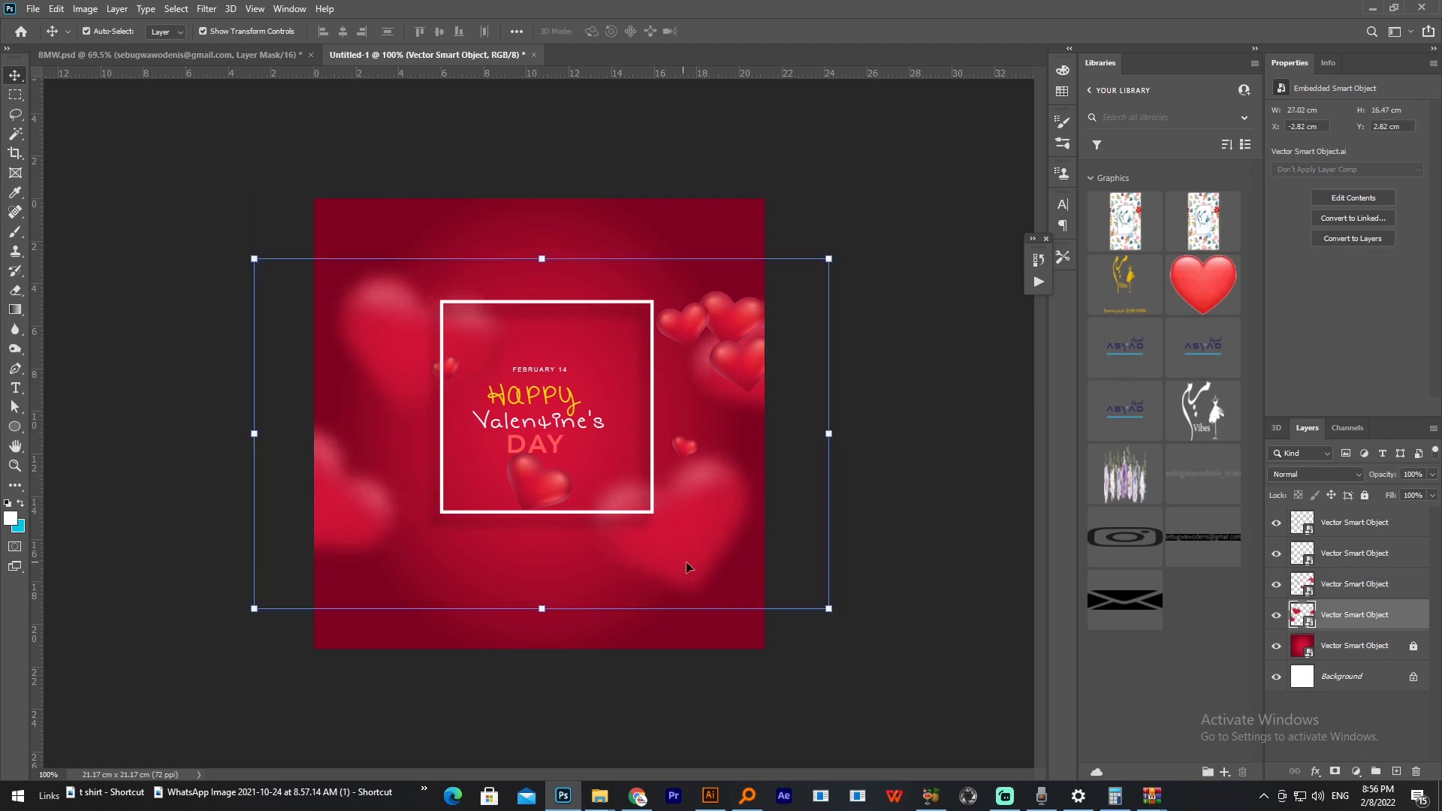
{"action": "left_click", "coordinate": [833, 613]}
{"action": "left_click_drag", "start_coordinate": [895, 197], "coordinate": [932, 171]}
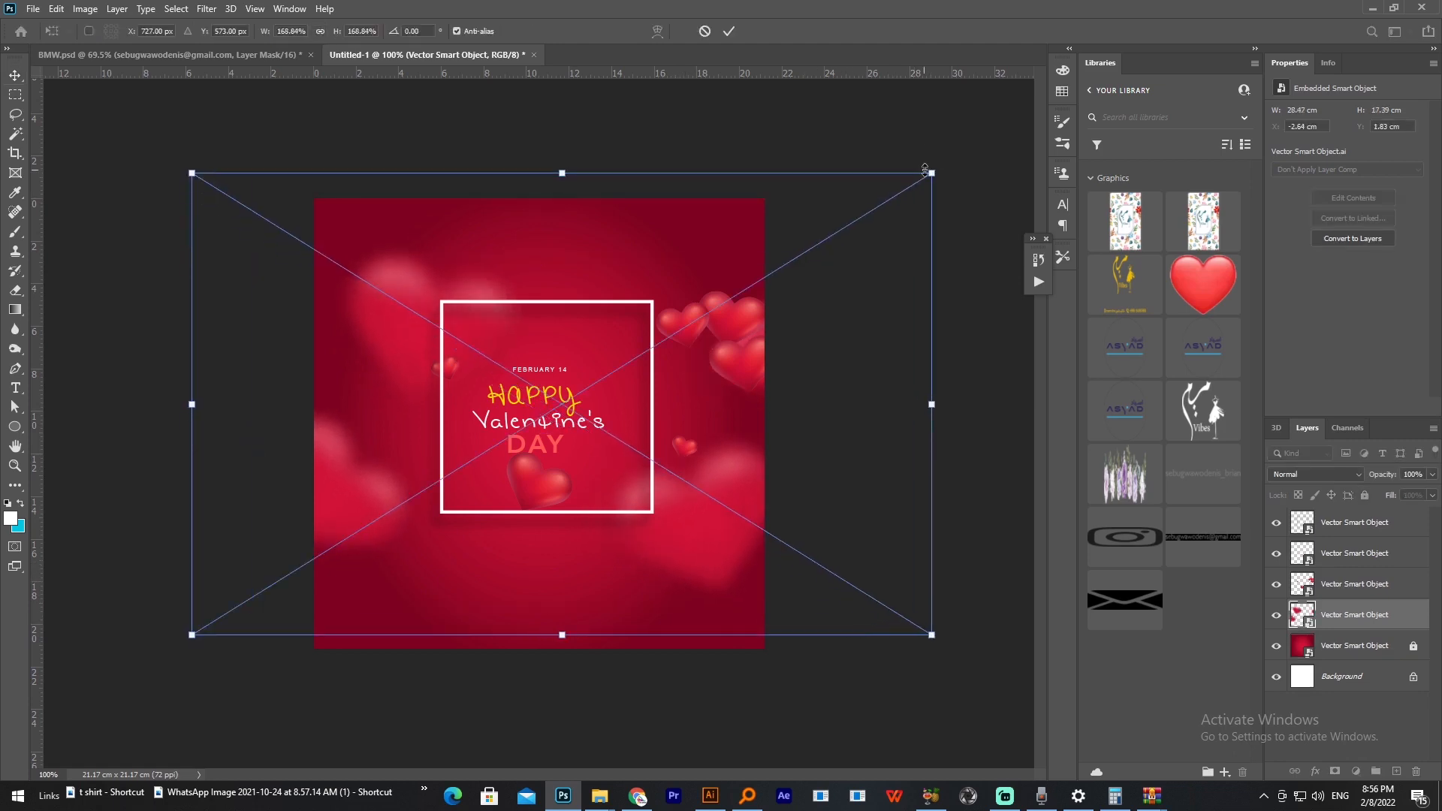
{"action": "key", "text": "Escape"}
{"action": "key", "text": "ctrl+shift+bracketright"}
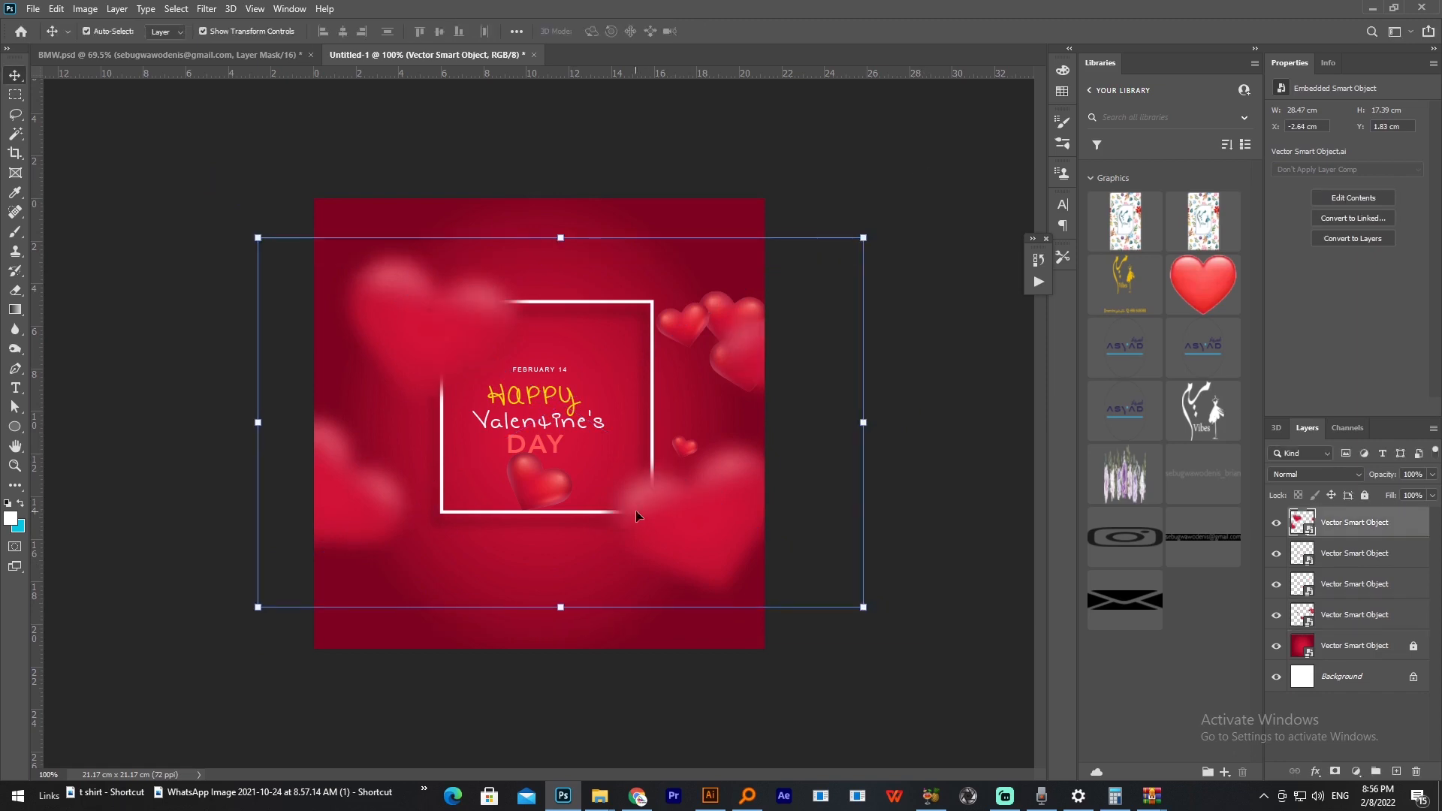
Step: Rename the blurred hearts layer as BLURRED HEART
{"action": "double_click", "coordinate": [1336, 523]}
{"action": "type", "text": "BLURRED HEA"}
{"action": "type", "text": "RRED HEART"}
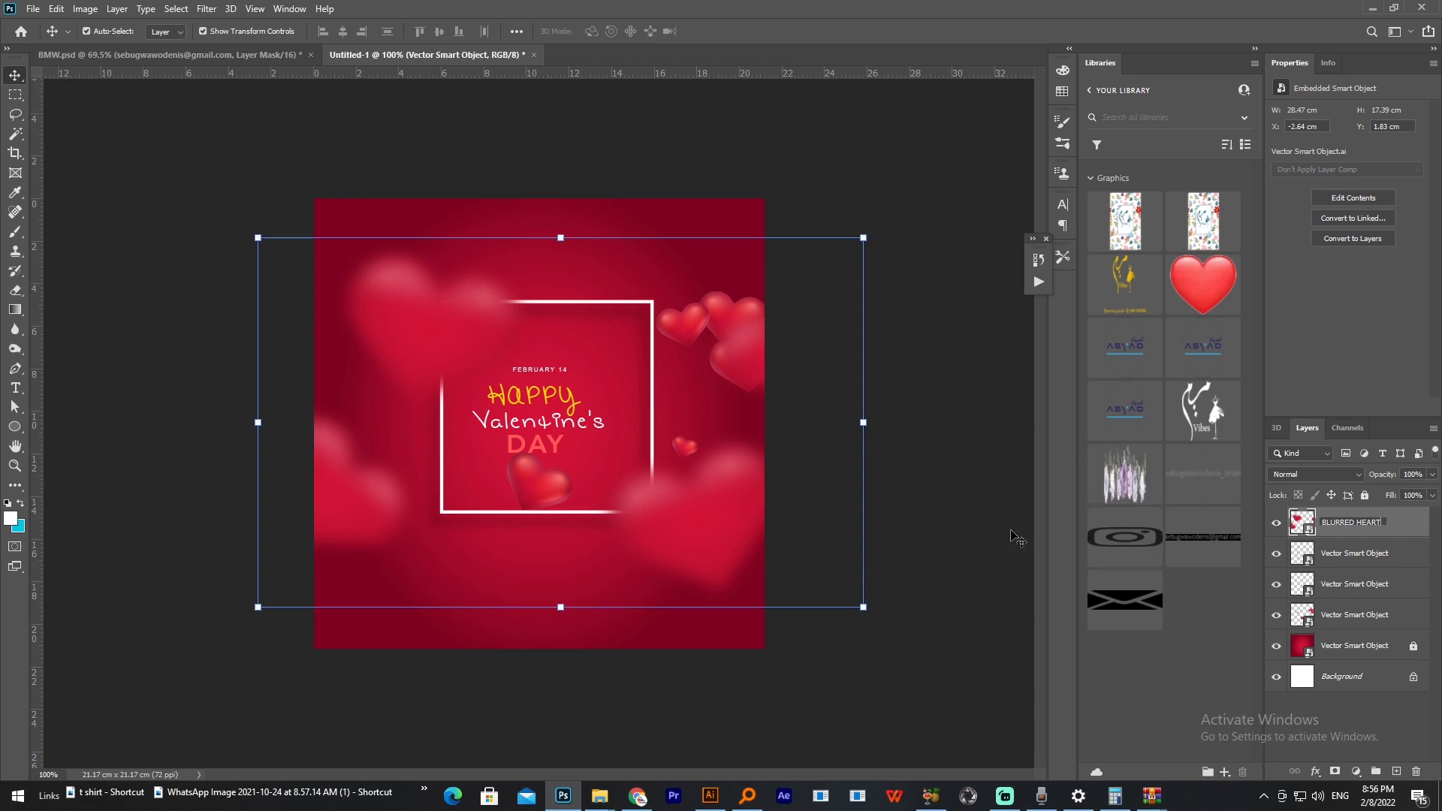
{"action": "left_click", "coordinate": [932, 488]}
{"action": "left_click", "coordinate": [918, 489]}
Step: Enlarge the white square frame slightly around the Valentine's text
{"action": "scroll", "coordinate": [532, 547], "scroll_direction": "up", "scroll_amount": 2}
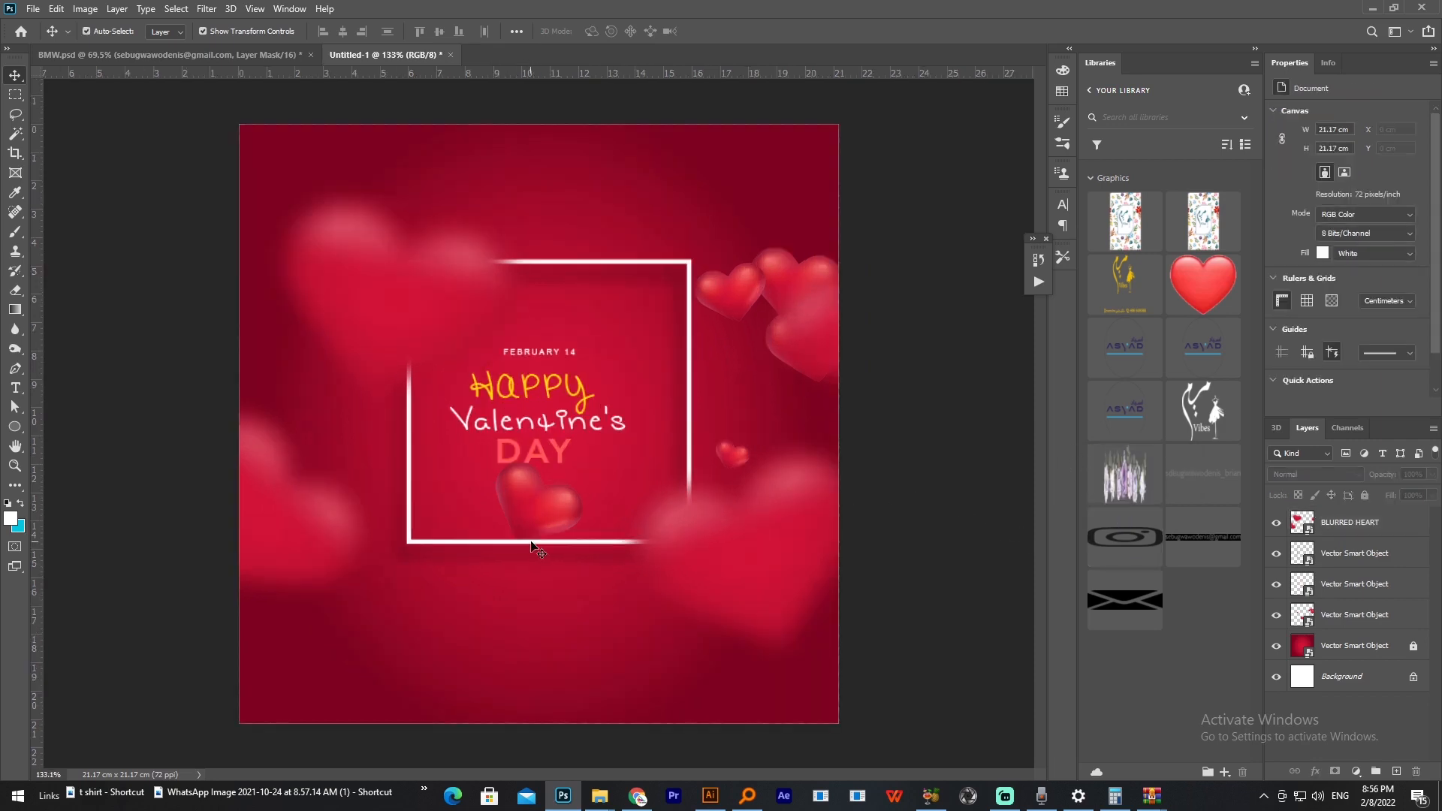
{"action": "left_click", "coordinate": [531, 542]}
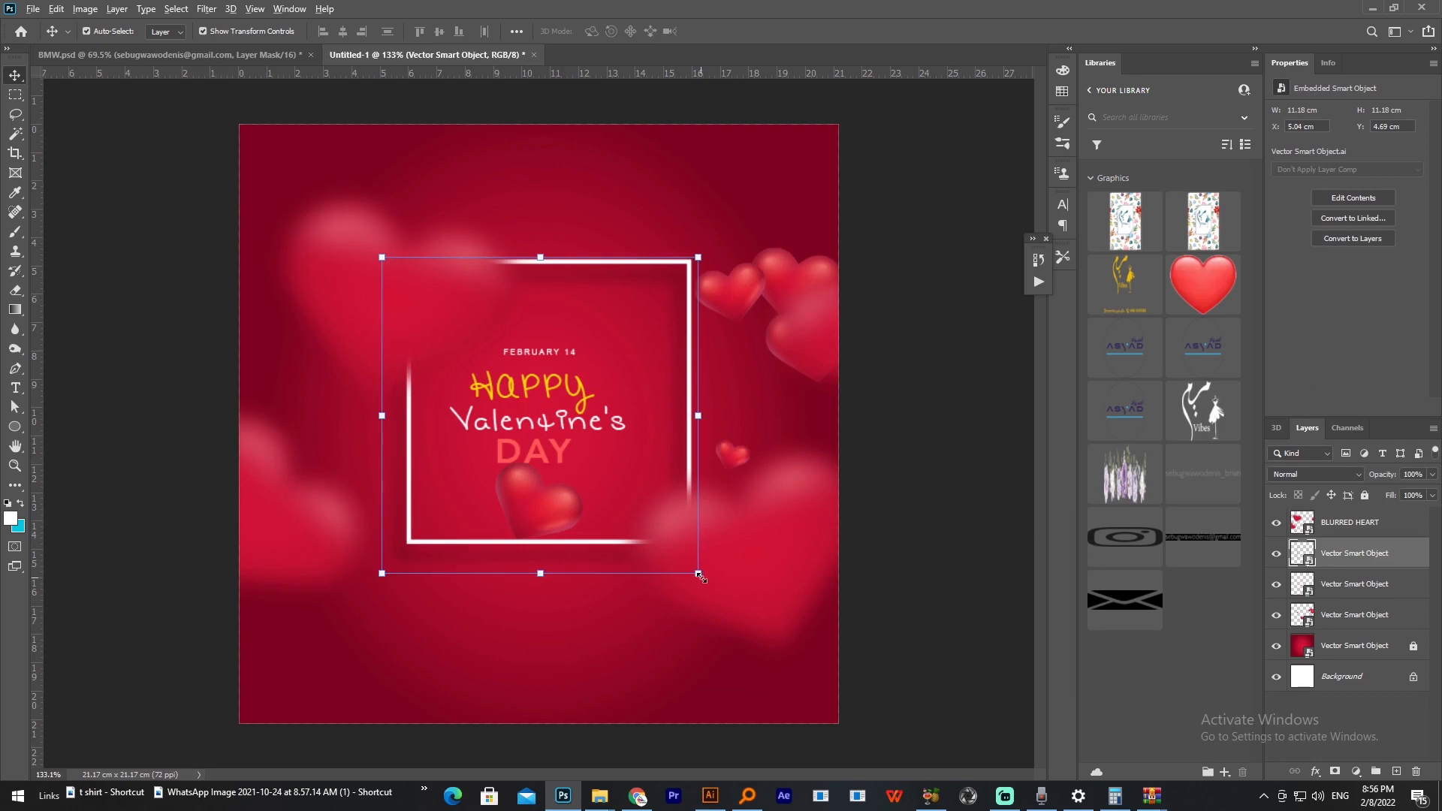
{"action": "left_click_drag", "start_coordinate": [700, 573], "coordinate": [735, 605]}
{"action": "left_click", "coordinate": [992, 578]}
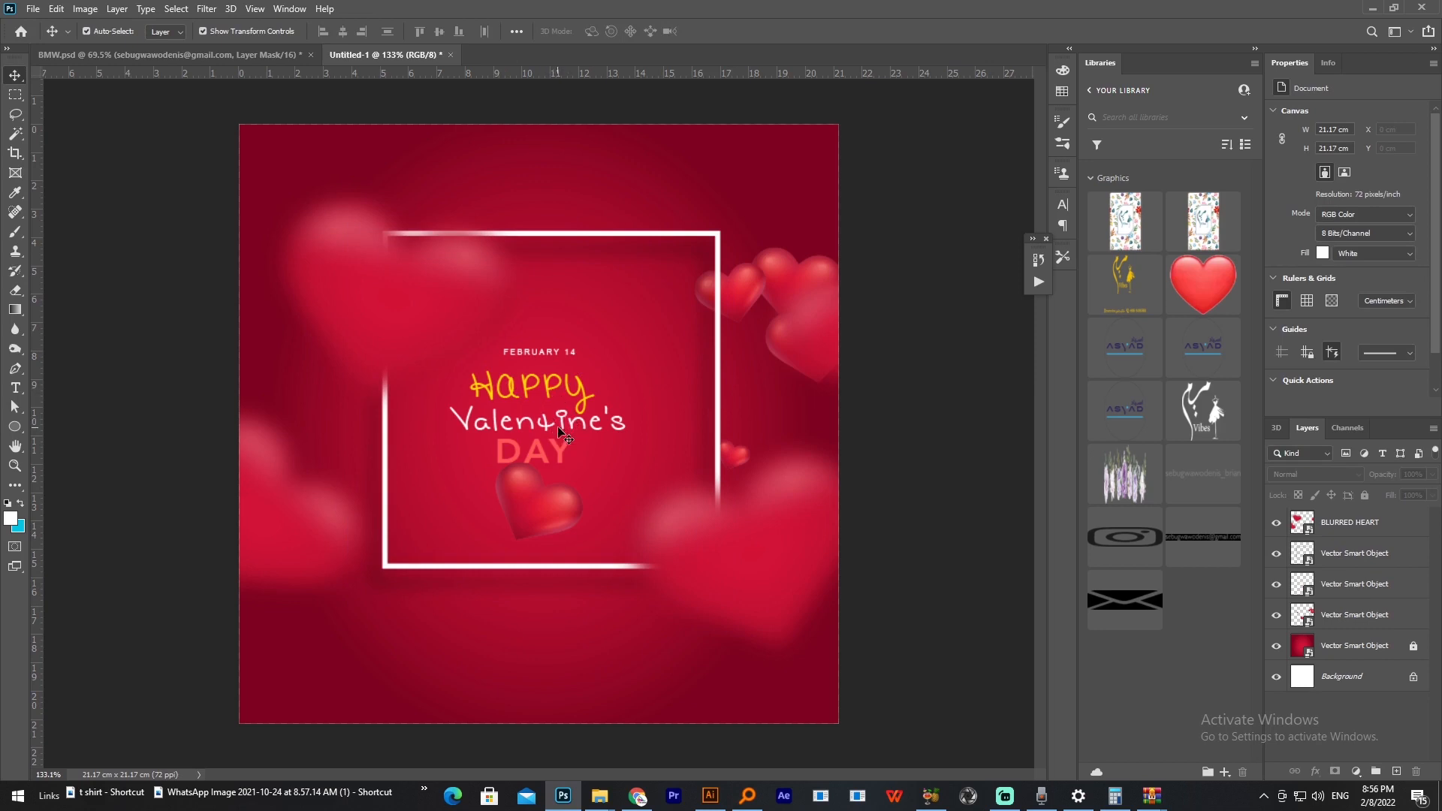
Step: Enlarge the FEBRUARY 14 and Happy Valentine's DAY text and reposition it inside the white frame
{"action": "scroll", "coordinate": [540, 431], "scroll_direction": "up", "scroll_amount": 6}
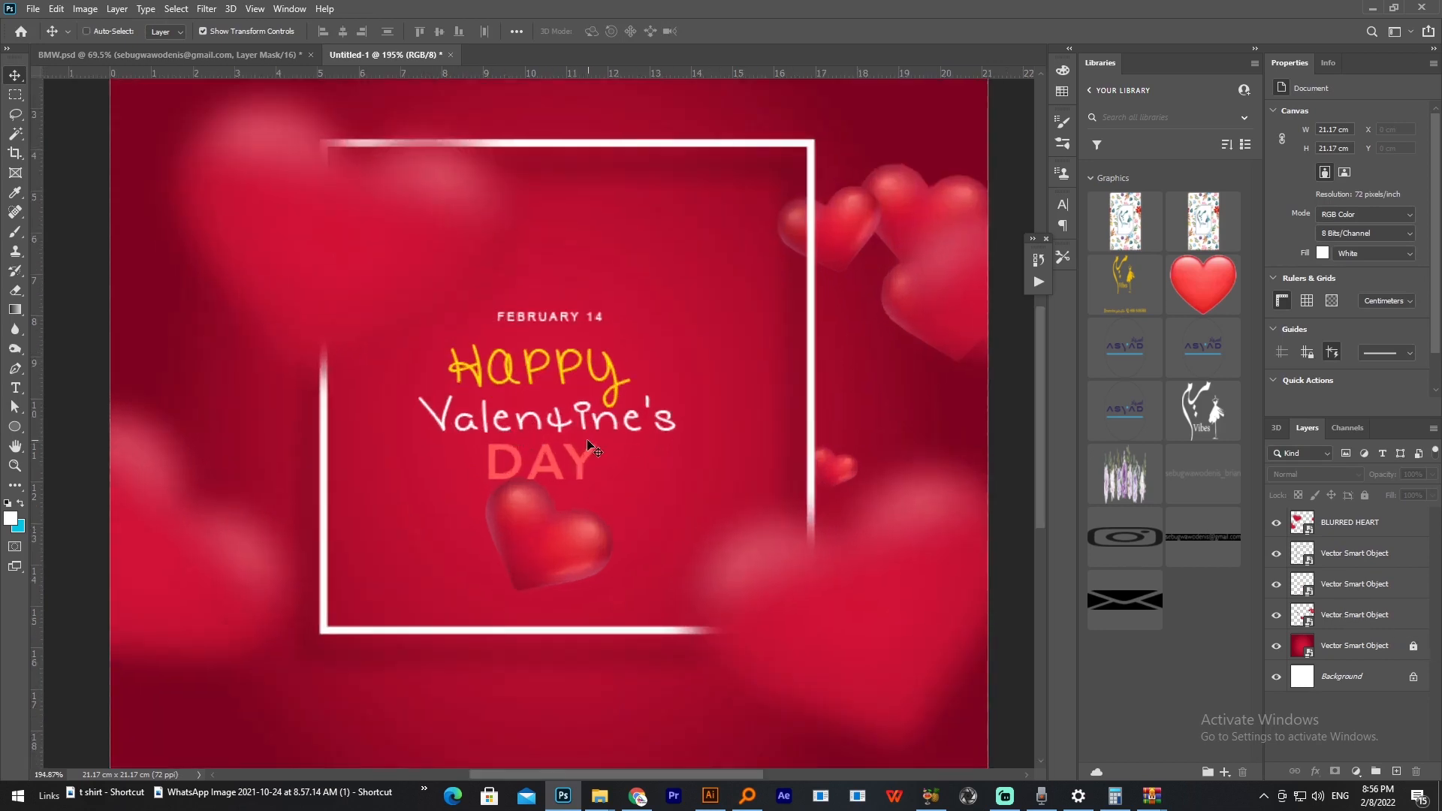
{"action": "left_click", "coordinate": [576, 469]}
{"action": "left_click_drag", "start_coordinate": [575, 469], "coordinate": [604, 454]}
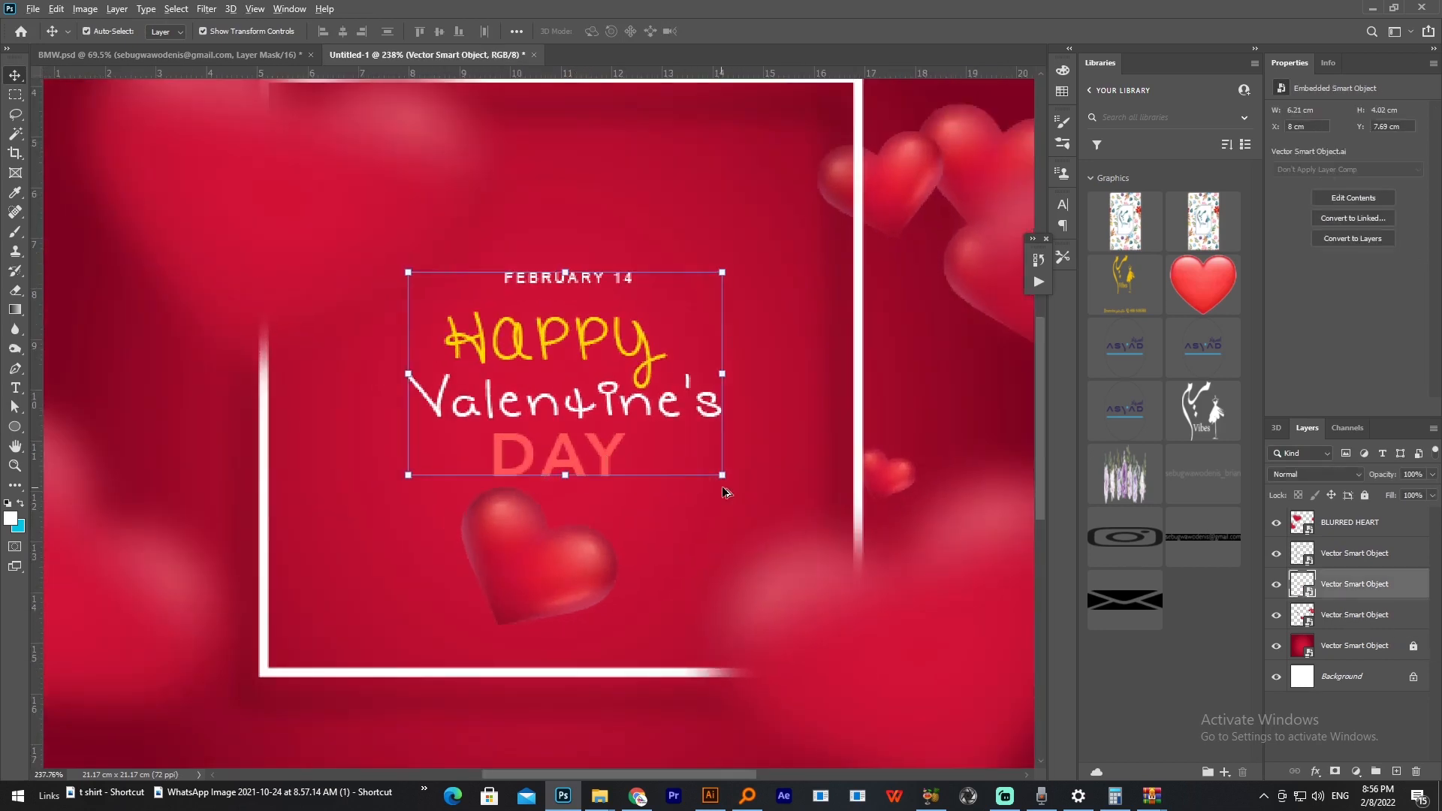
{"action": "key", "text": "ctrl+t"}
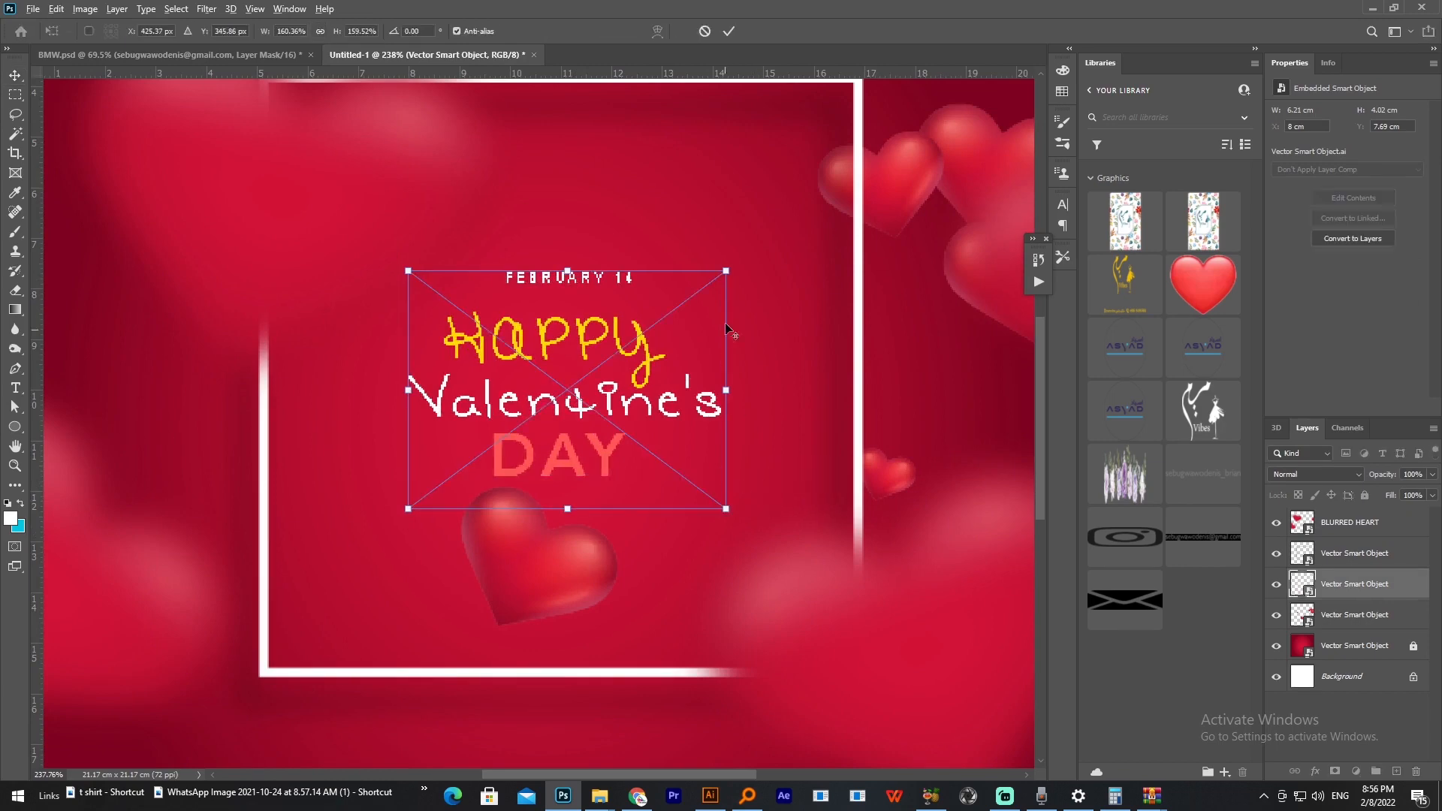
{"action": "left_click_drag", "start_coordinate": [726, 271], "coordinate": [809, 209]}
{"action": "left_click_drag", "start_coordinate": [688, 372], "coordinate": [682, 384]}
{"action": "key", "text": "Return"}
Step: Lock the BLURRED HEART layer, move the glossy hearts inward over the frame and bring them to the front
{"action": "scroll", "coordinate": [745, 355], "scroll_direction": "down", "scroll_amount": 8}
{"action": "left_click_drag", "start_coordinate": [757, 359], "coordinate": [680, 335]}
{"action": "left_click", "coordinate": [1363, 496]}
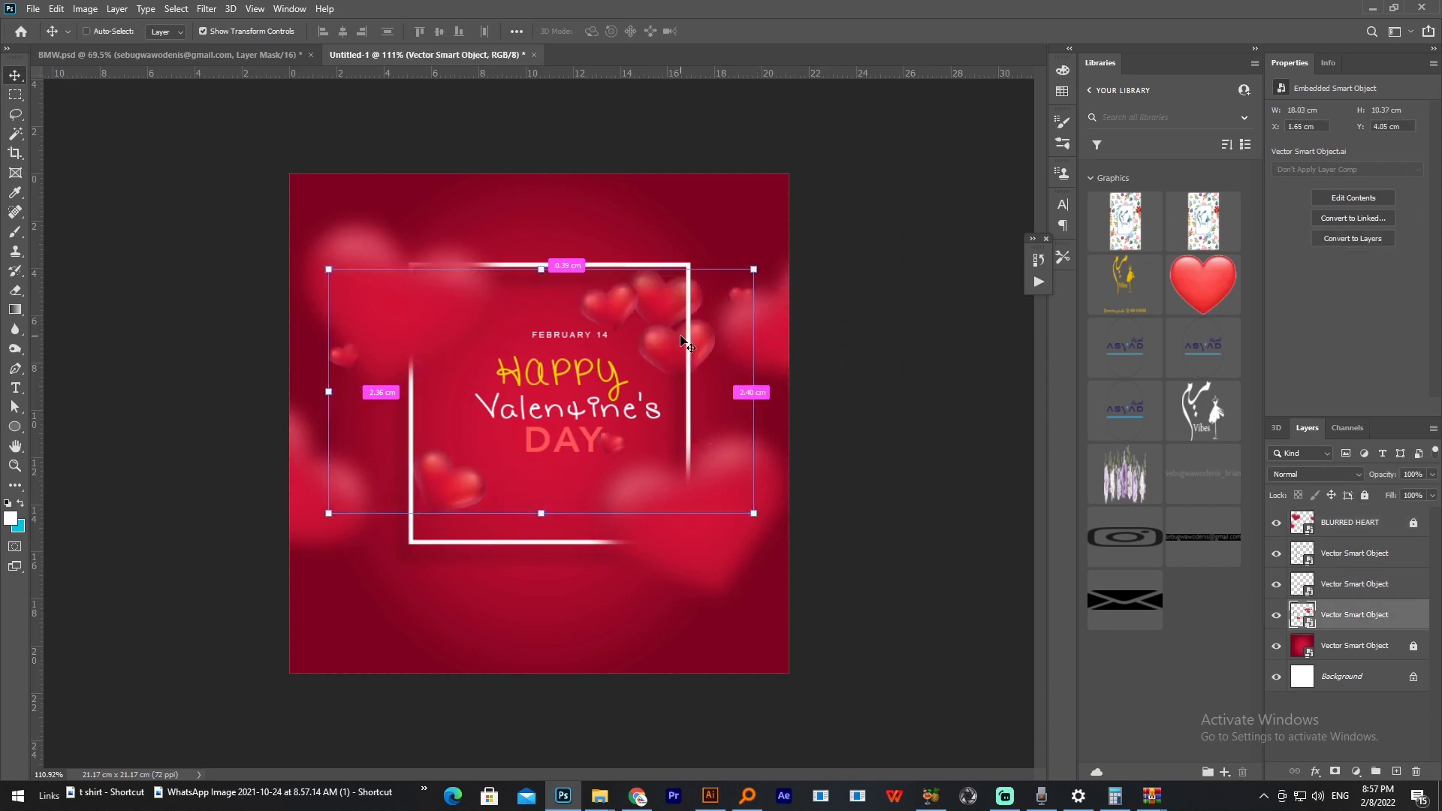
{"action": "key", "text": "ctrl+shift+bracketright"}
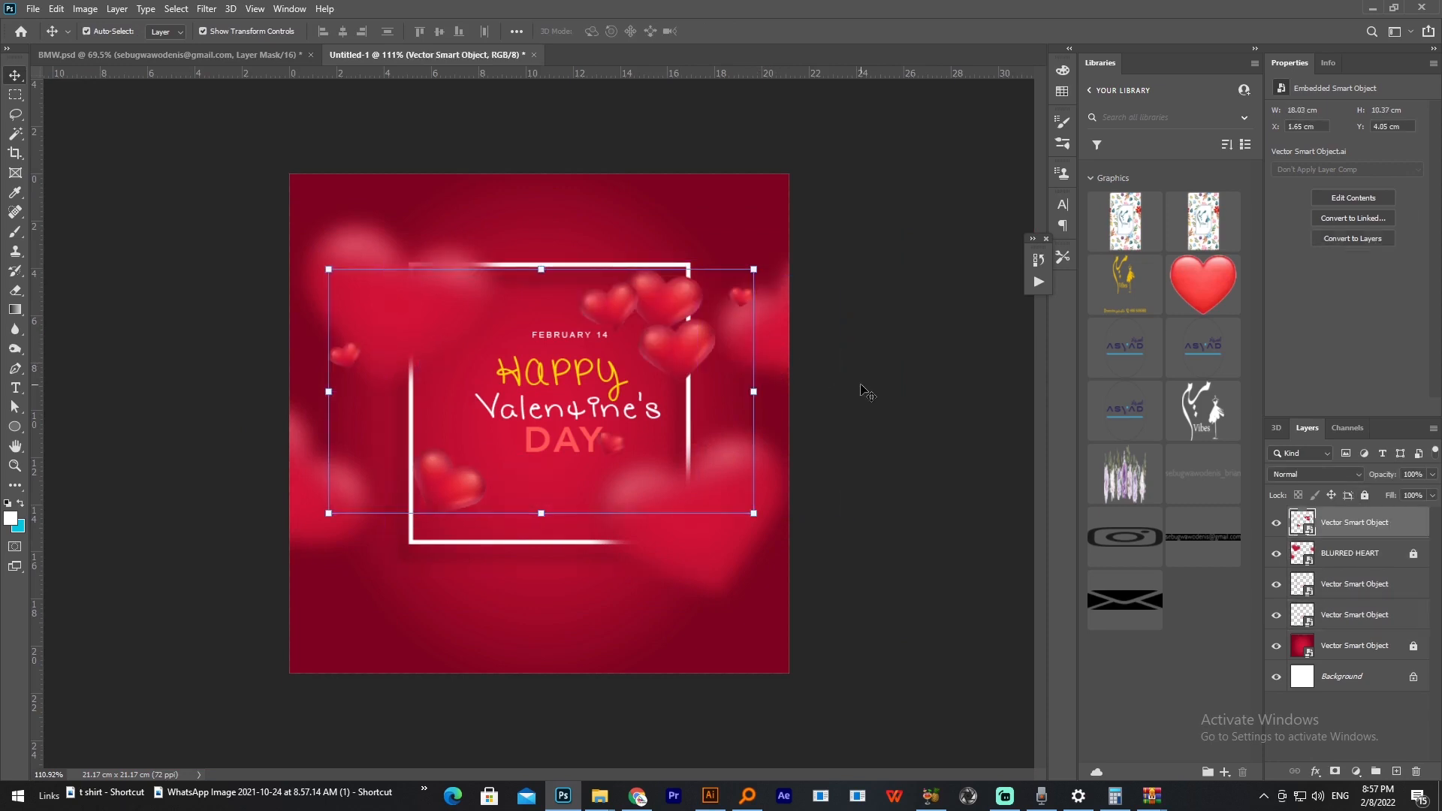
{"action": "mouse_move", "coordinate": [666, 326]}
{"action": "left_mouse_down"}
{"action": "mouse_move", "coordinate": [670, 314]}
{"action": "mouse_move", "coordinate": [665, 334]}
{"action": "left_mouse_up"}
Step: Rasterize the glossy hearts layer and cut its lassoed upper-right heart cluster onto a separate layer
{"action": "right_click", "coordinate": [1322, 524]}
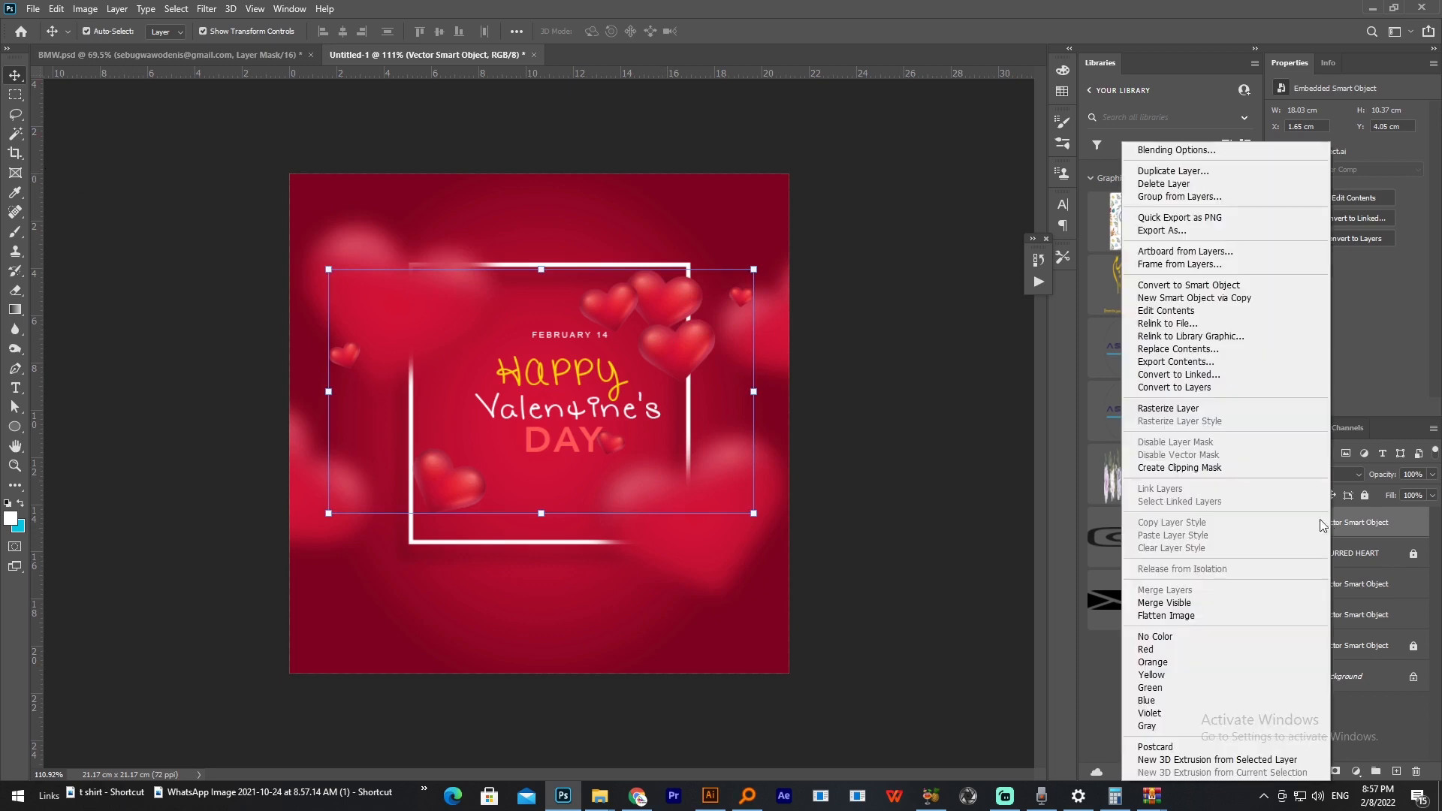
{"action": "left_click", "coordinate": [1177, 416]}
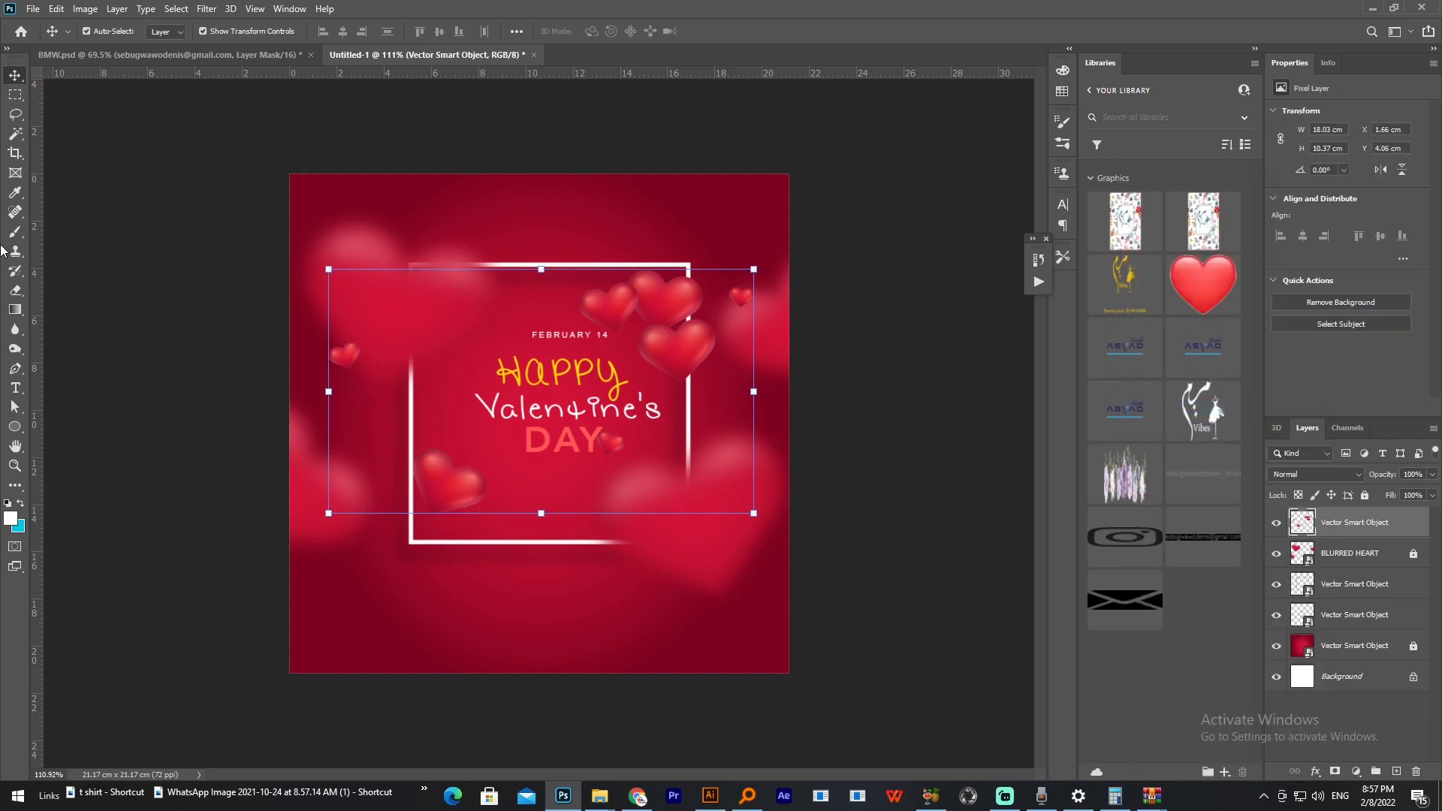
{"action": "left_click", "coordinate": [16, 118]}
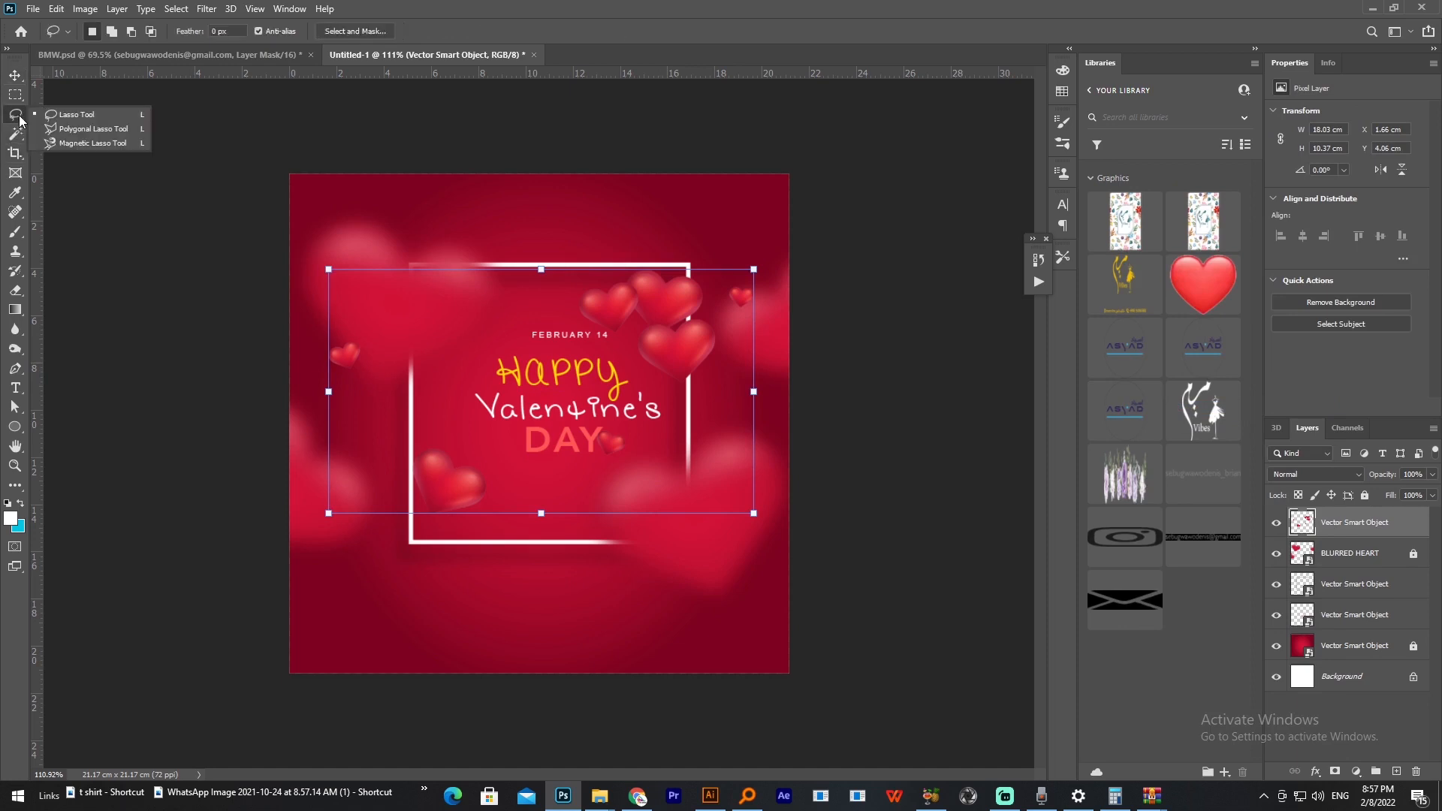
{"action": "left_click", "coordinate": [76, 114]}
{"action": "mouse_move", "coordinate": [788, 296]}
{"action": "left_mouse_down"}
{"action": "mouse_move", "coordinate": [572, 239]}
{"action": "mouse_move", "coordinate": [544, 308]}
{"action": "mouse_move", "coordinate": [592, 411]}
{"action": "mouse_move", "coordinate": [792, 401]}
{"action": "mouse_move", "coordinate": [801, 304]}
{"action": "left_mouse_up"}
{"action": "right_click", "coordinate": [728, 314]}
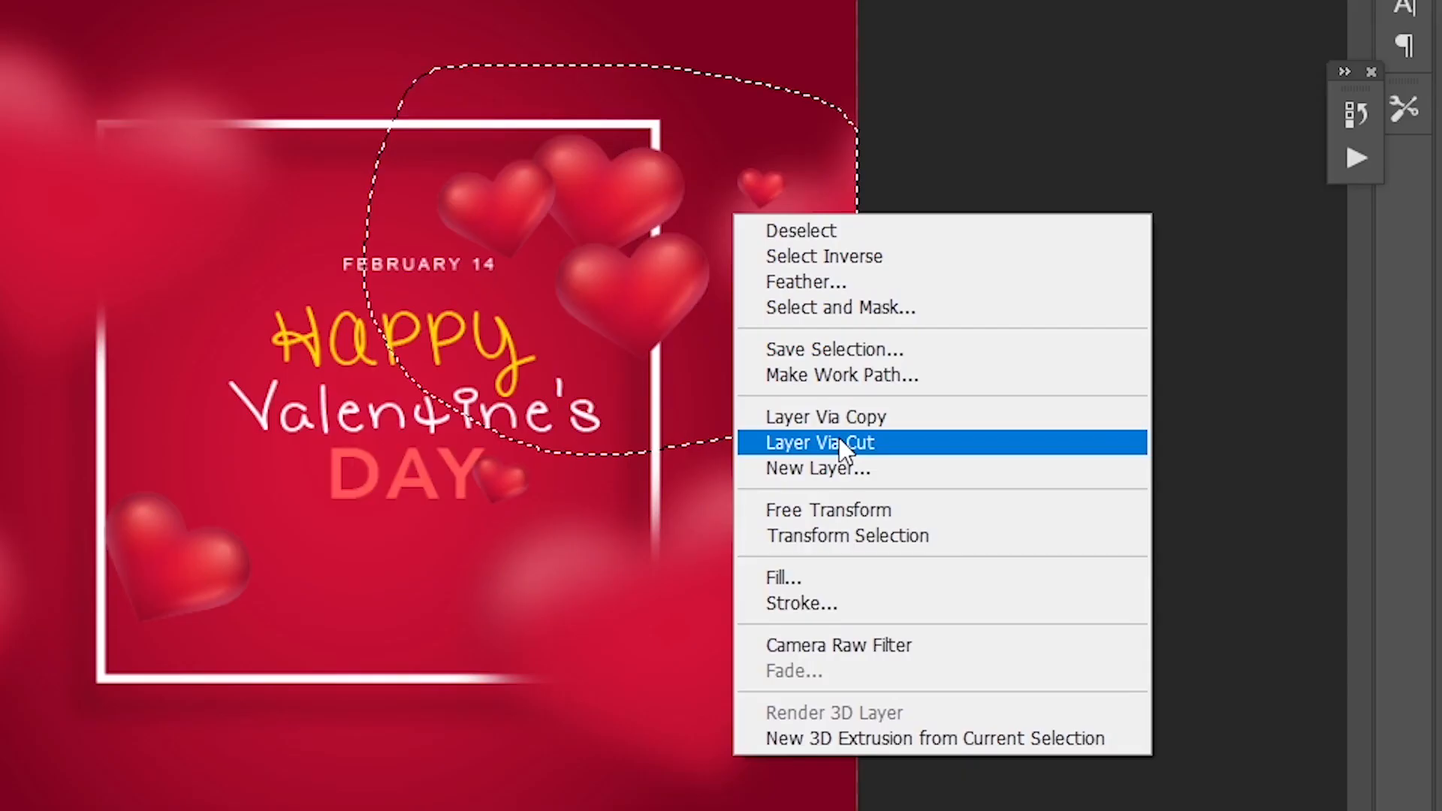
{"action": "left_click", "coordinate": [782, 426]}
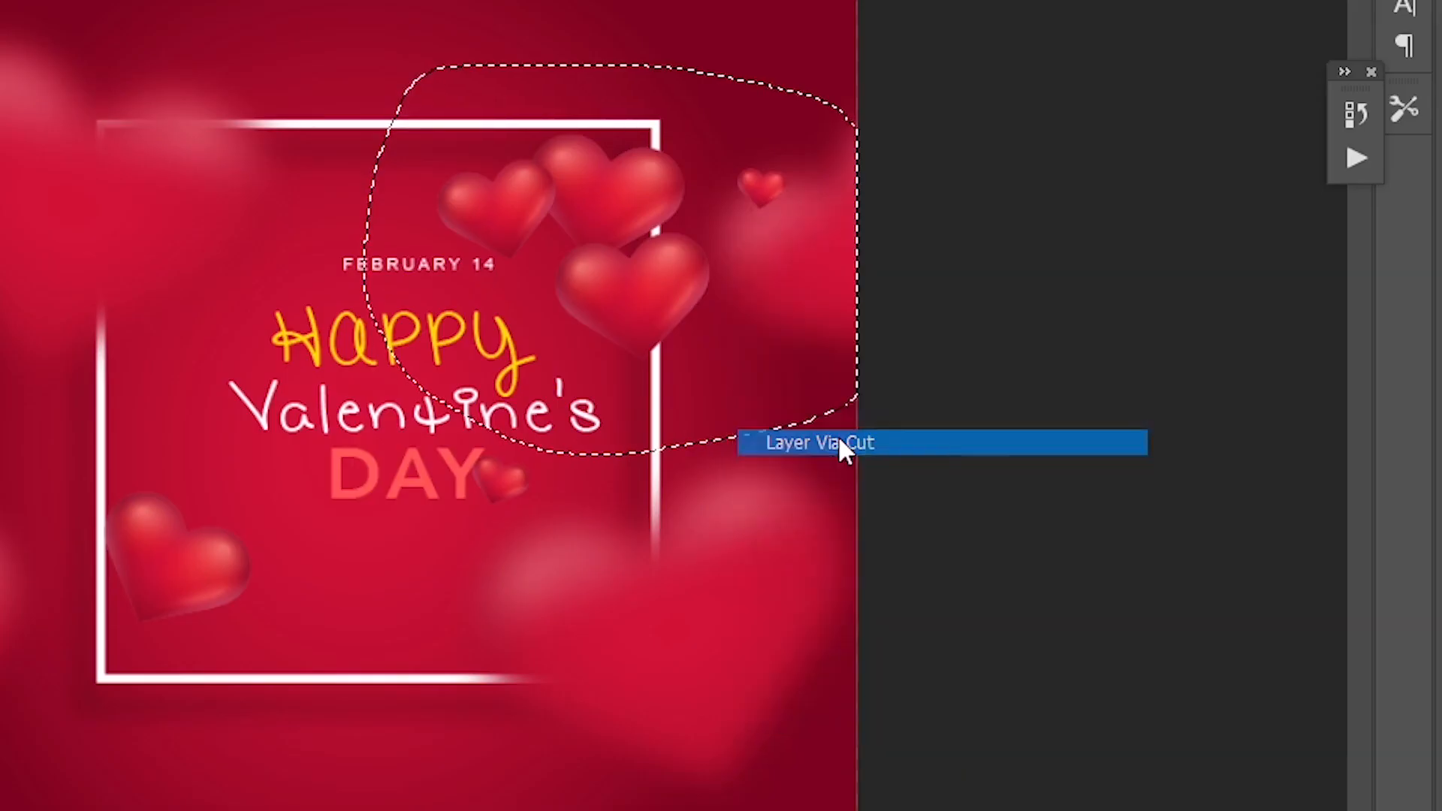
Step: Place the heart cluster on the frame's upper-right corner and the remaining hearts with the large one on its lower-left corner
{"action": "left_click", "coordinate": [15, 75]}
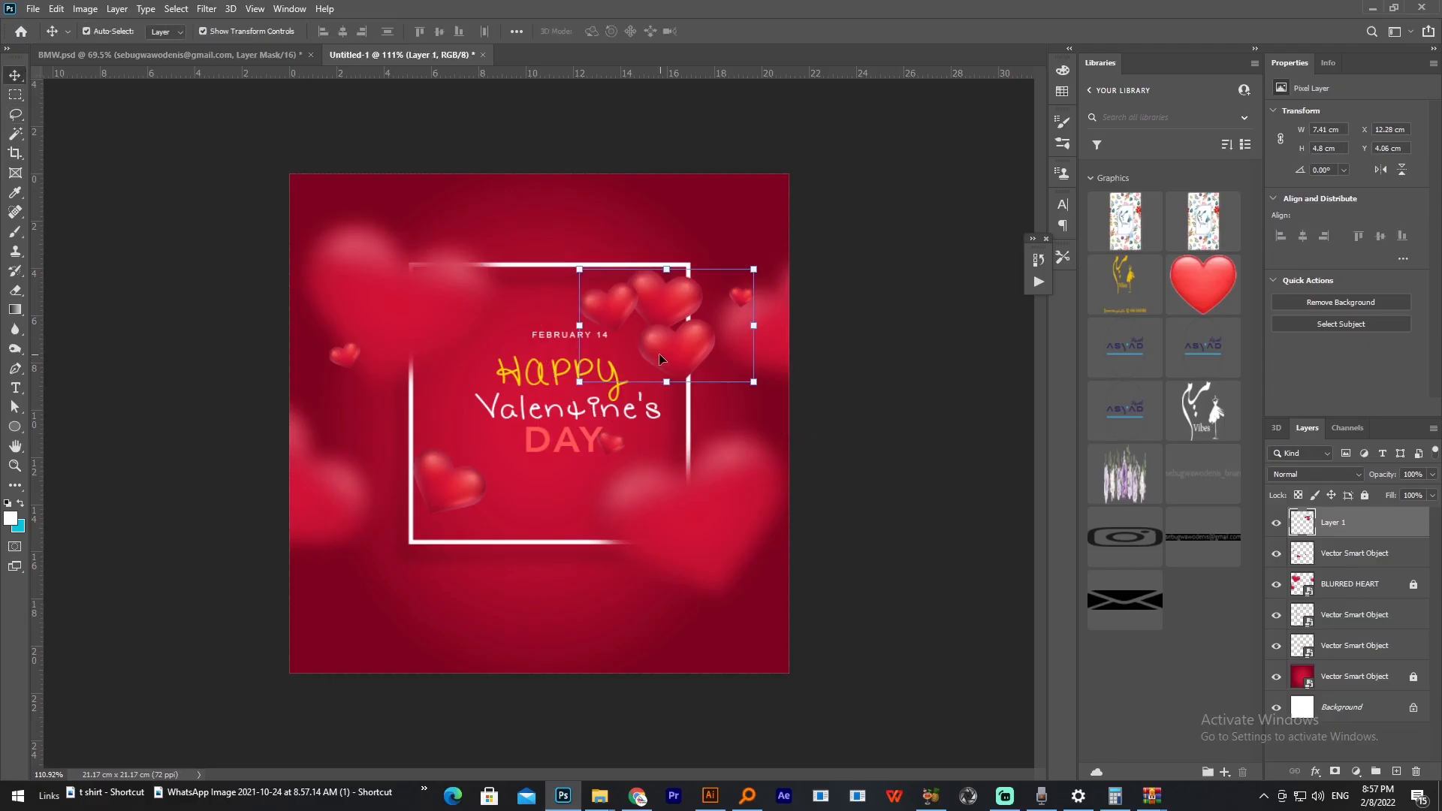
{"action": "left_click", "coordinate": [454, 503]}
{"action": "left_click_drag", "start_coordinate": [658, 342], "coordinate": [692, 311]}
{"action": "left_click", "coordinate": [921, 390]}
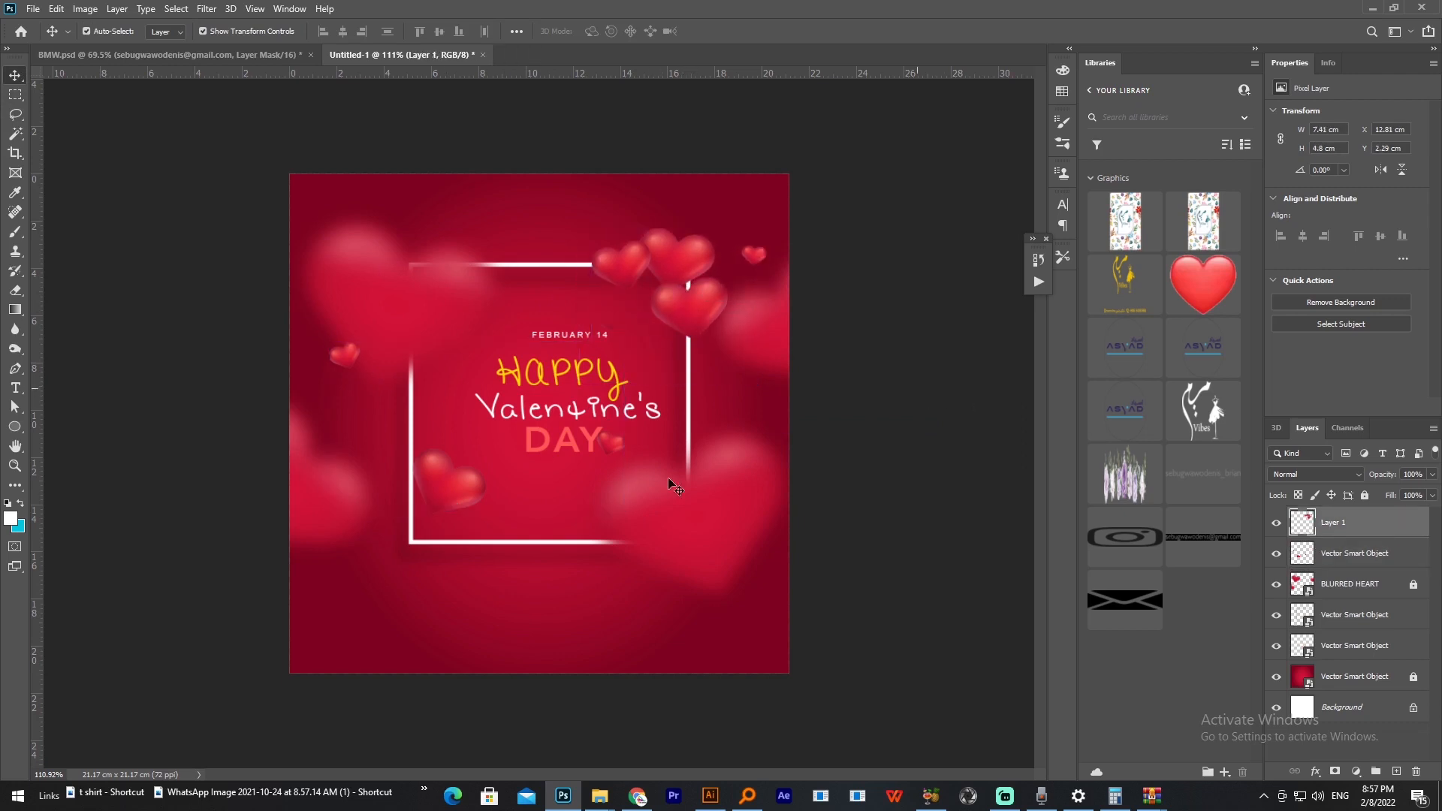
{"action": "left_click_drag", "start_coordinate": [460, 496], "coordinate": [435, 554]}
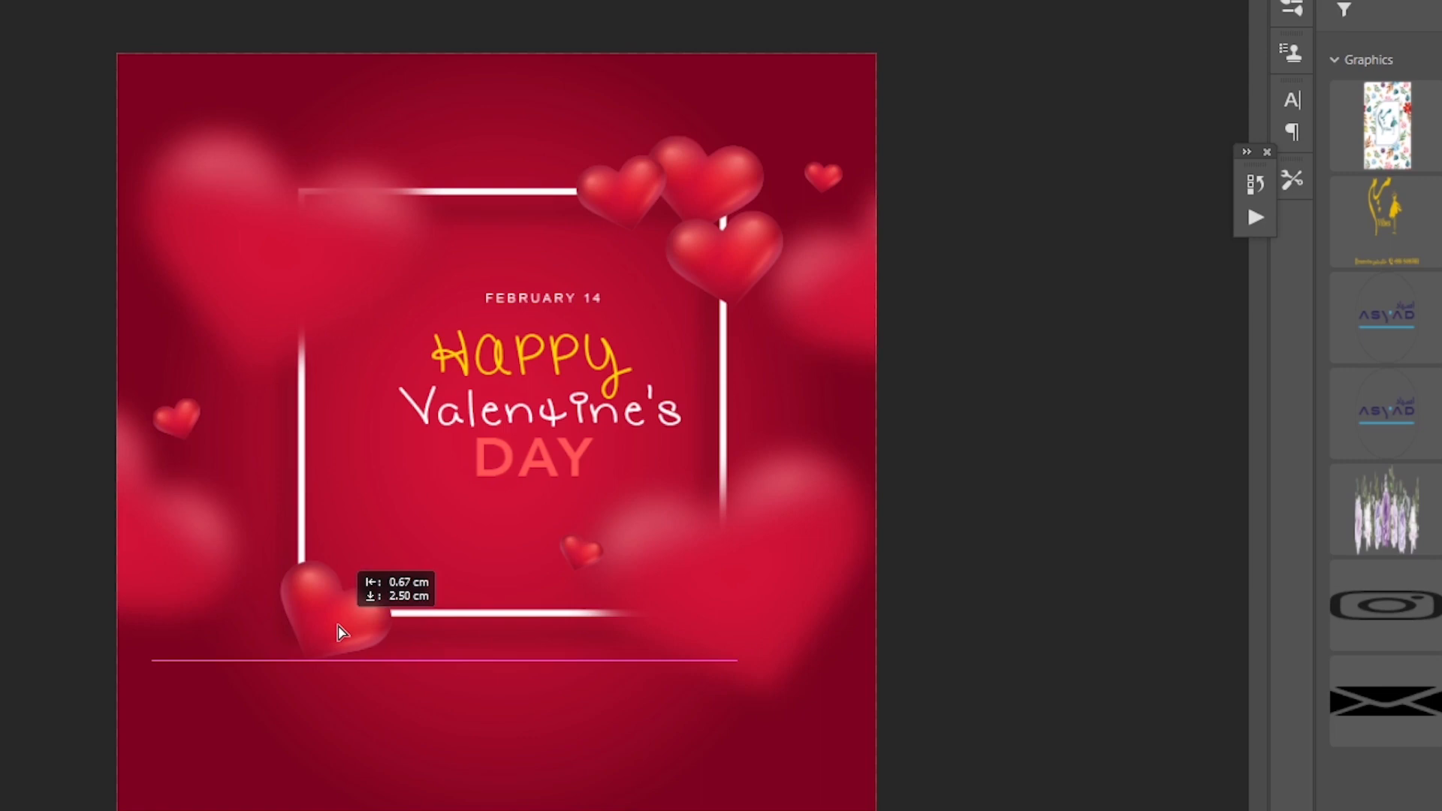
{"action": "left_click_drag", "start_coordinate": [338, 624], "coordinate": [341, 625]}
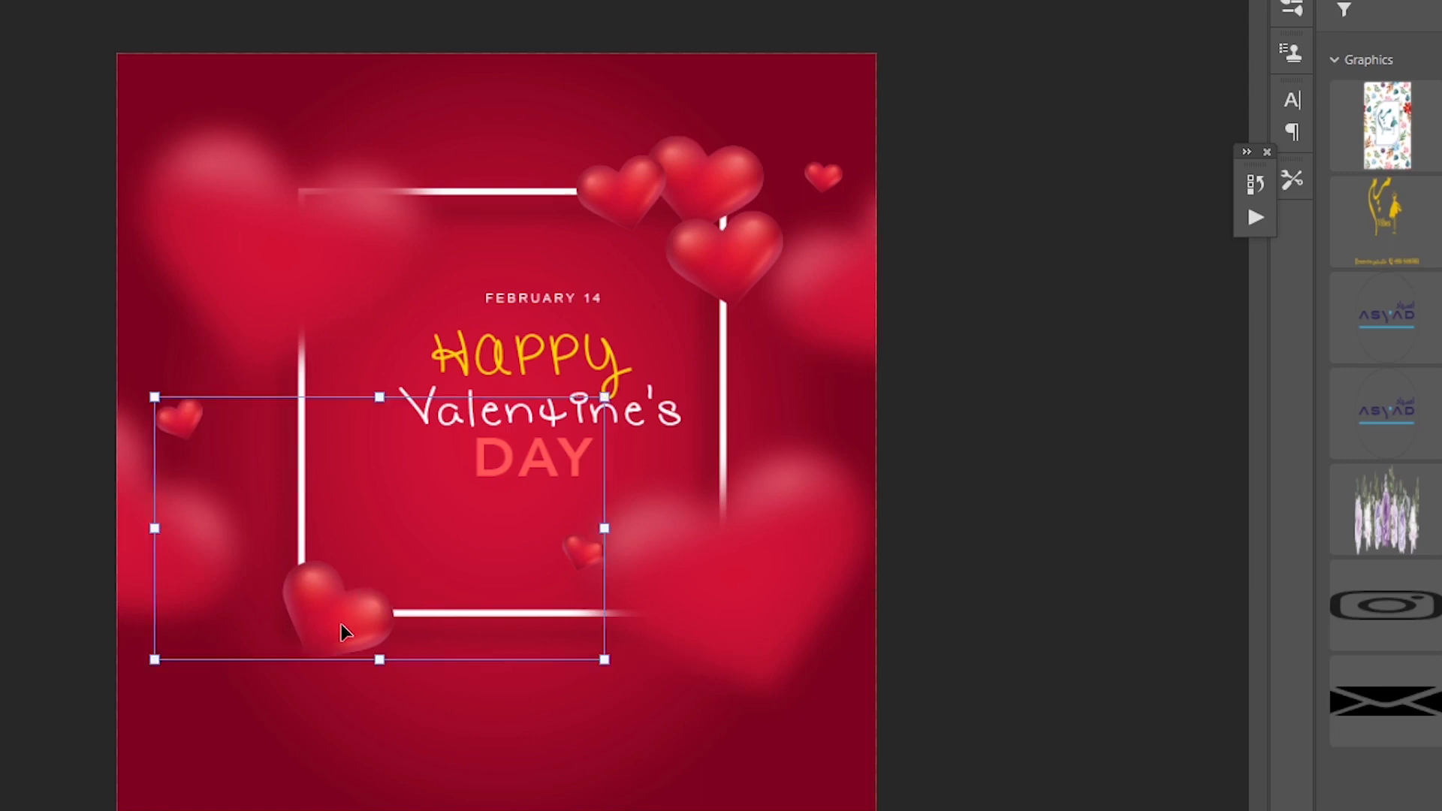
Step: Cut the small glossy heart near the canvas's left edge onto its own layer and place it beside the Happy text
{"action": "key", "text": "q"}
{"action": "mouse_move", "coordinate": [250, 362]}
{"action": "left_mouse_down"}
{"action": "mouse_move", "coordinate": [120, 414]}
{"action": "mouse_move", "coordinate": [169, 523]}
{"action": "mouse_move", "coordinate": [279, 389]}
{"action": "left_mouse_up"}
{"action": "right_click", "coordinate": [250, 411]}
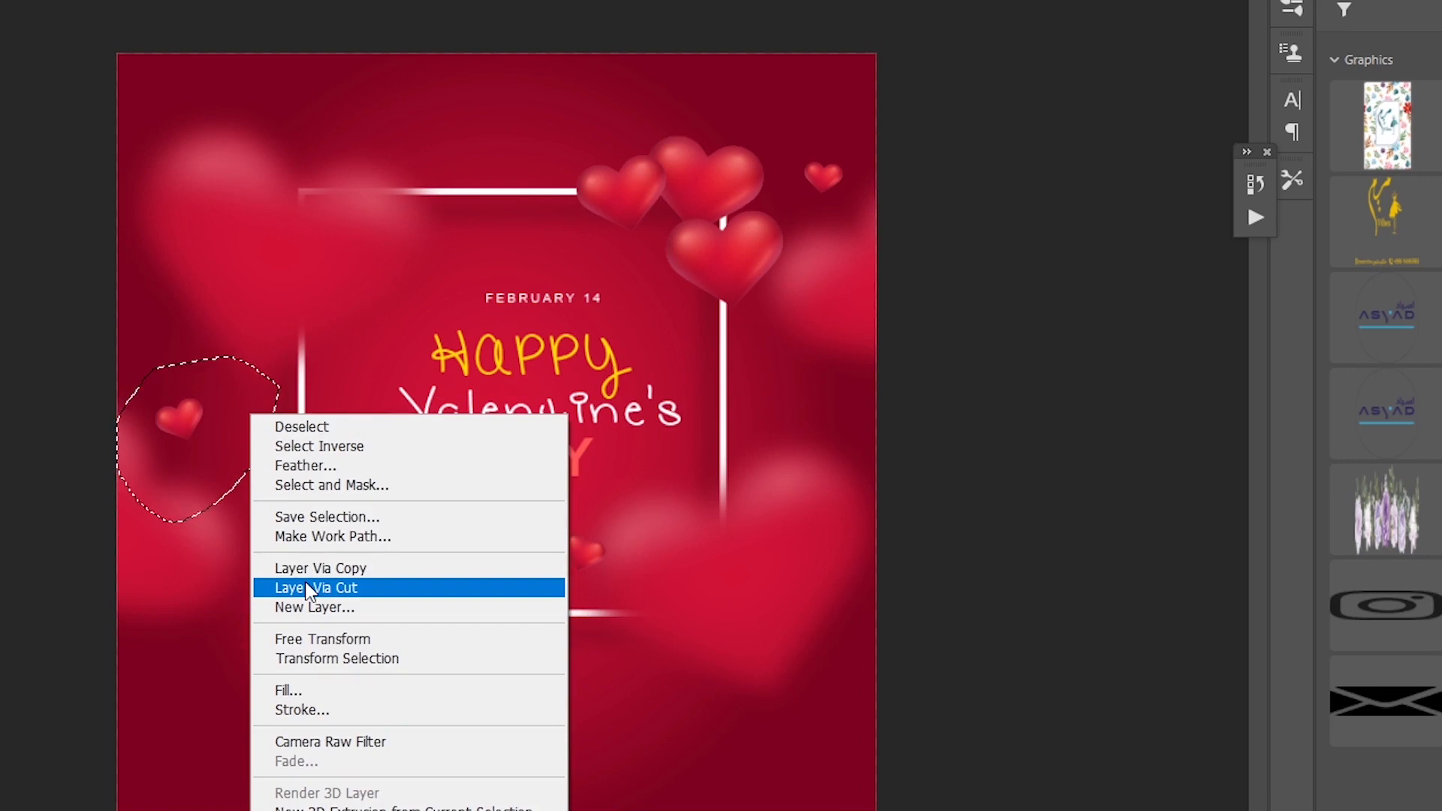
{"action": "left_click", "coordinate": [306, 585]}
{"action": "key", "text": "v"}
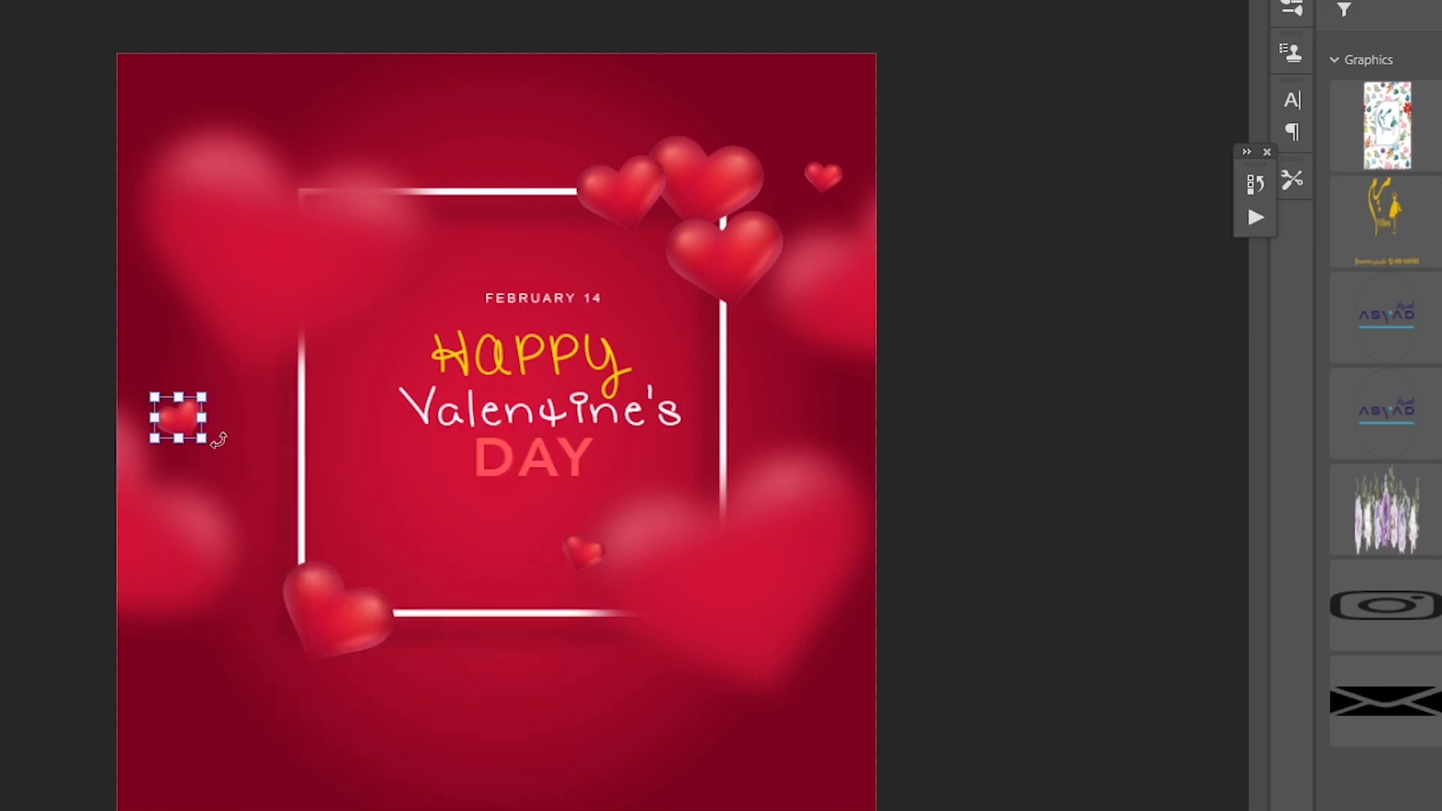
{"action": "left_click_drag", "start_coordinate": [178, 420], "coordinate": [399, 388]}
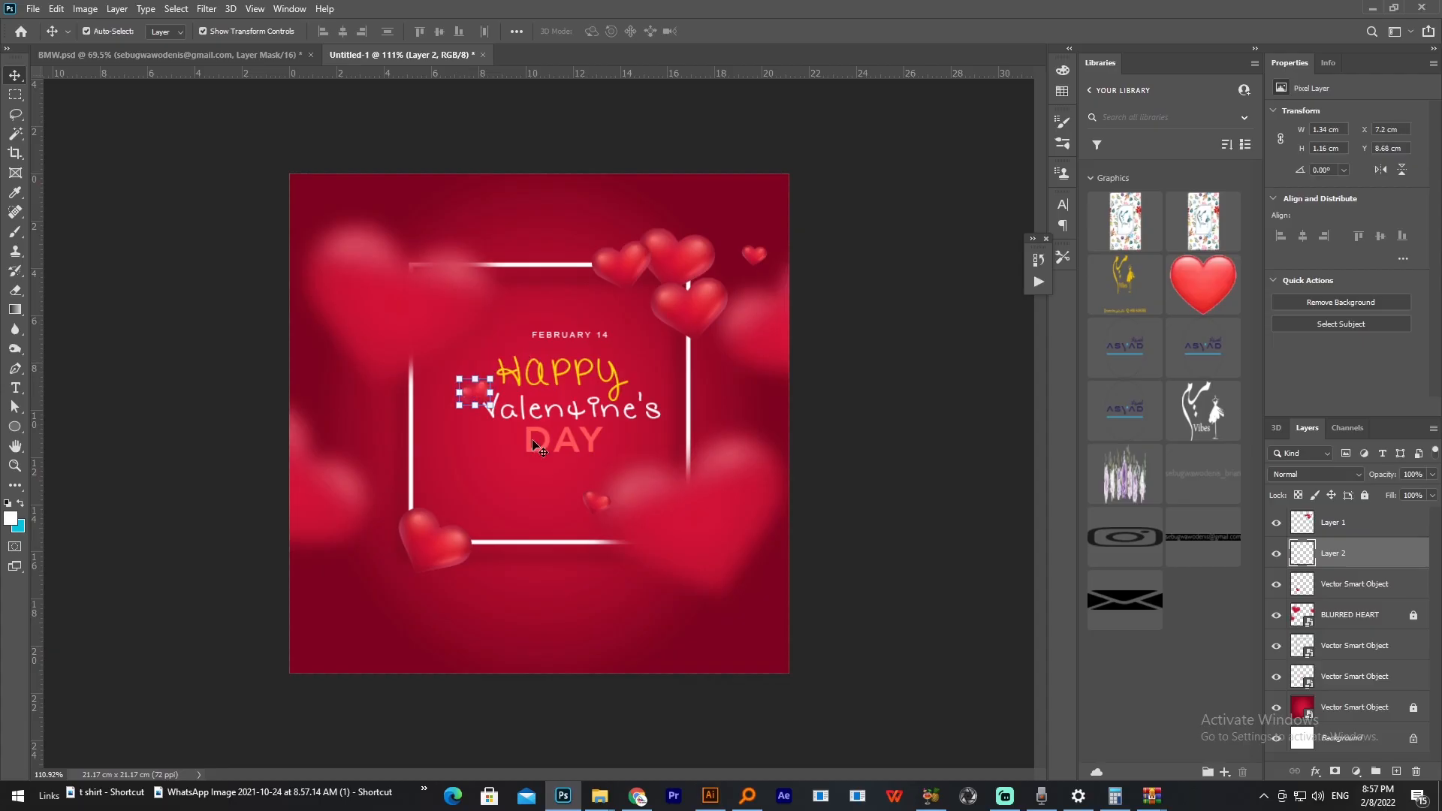
Step: Cut the small glossy heart below DAY onto its own layer and place it on the frame's left edge
{"action": "mouse_move", "coordinate": [601, 507]}
{"action": "left_mouse_down"}
{"action": "mouse_move", "coordinate": [513, 496]}
{"action": "mouse_move", "coordinate": [568, 494]}
{"action": "mouse_move", "coordinate": [530, 465]}
{"action": "mouse_move", "coordinate": [522, 519]}
{"action": "mouse_move", "coordinate": [610, 516]}
{"action": "left_mouse_up"}
{"action": "key", "text": "l"}
{"action": "right_click", "coordinate": [606, 501]}
{"action": "left_click", "coordinate": [658, 617]}
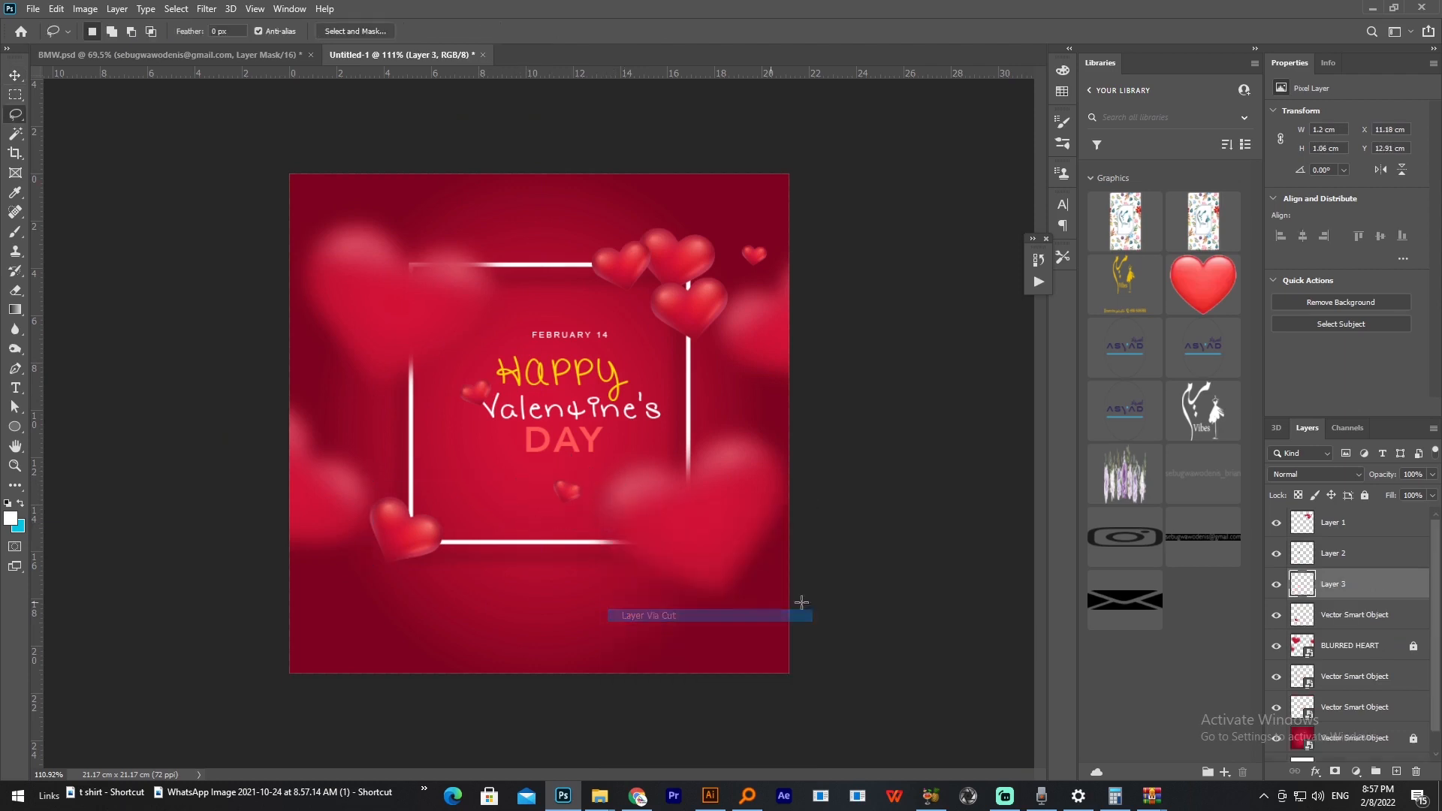
{"action": "key", "text": "v"}
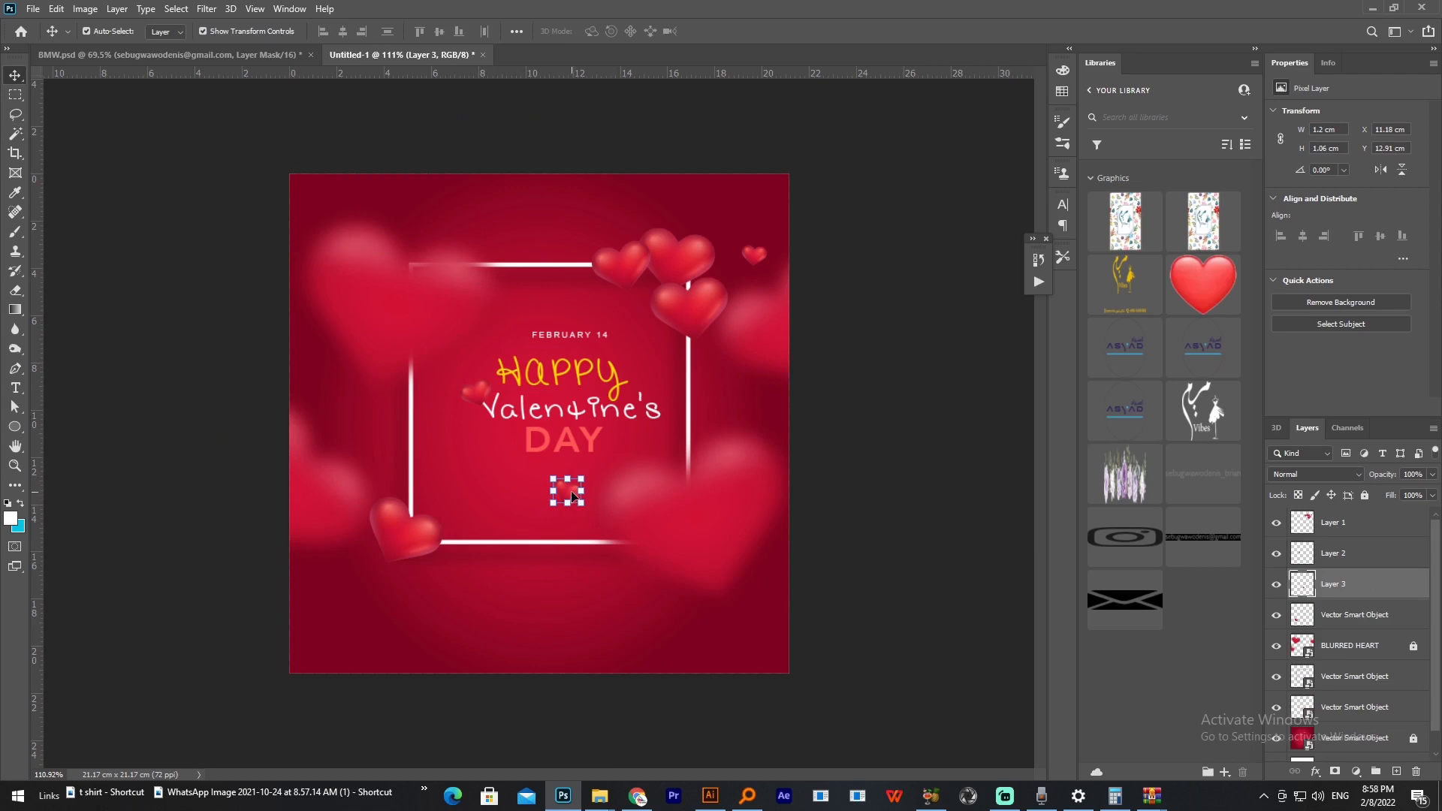
{"action": "left_click_drag", "start_coordinate": [572, 496], "coordinate": [411, 457]}
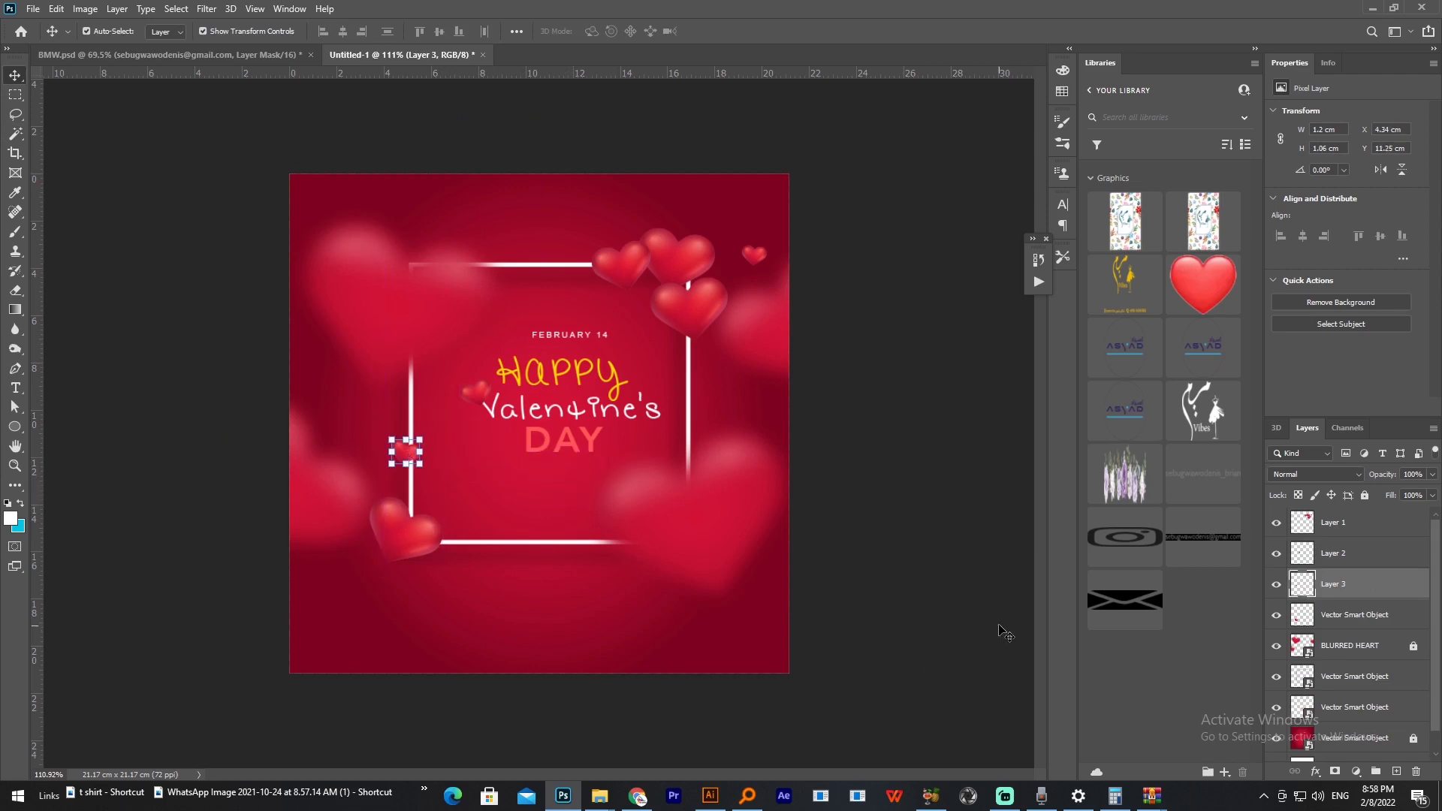
Step: Send the small glossy heart on the frame's left edge three levels down in the layer stack, behind the frame
{"action": "left_click", "coordinate": [409, 457]}
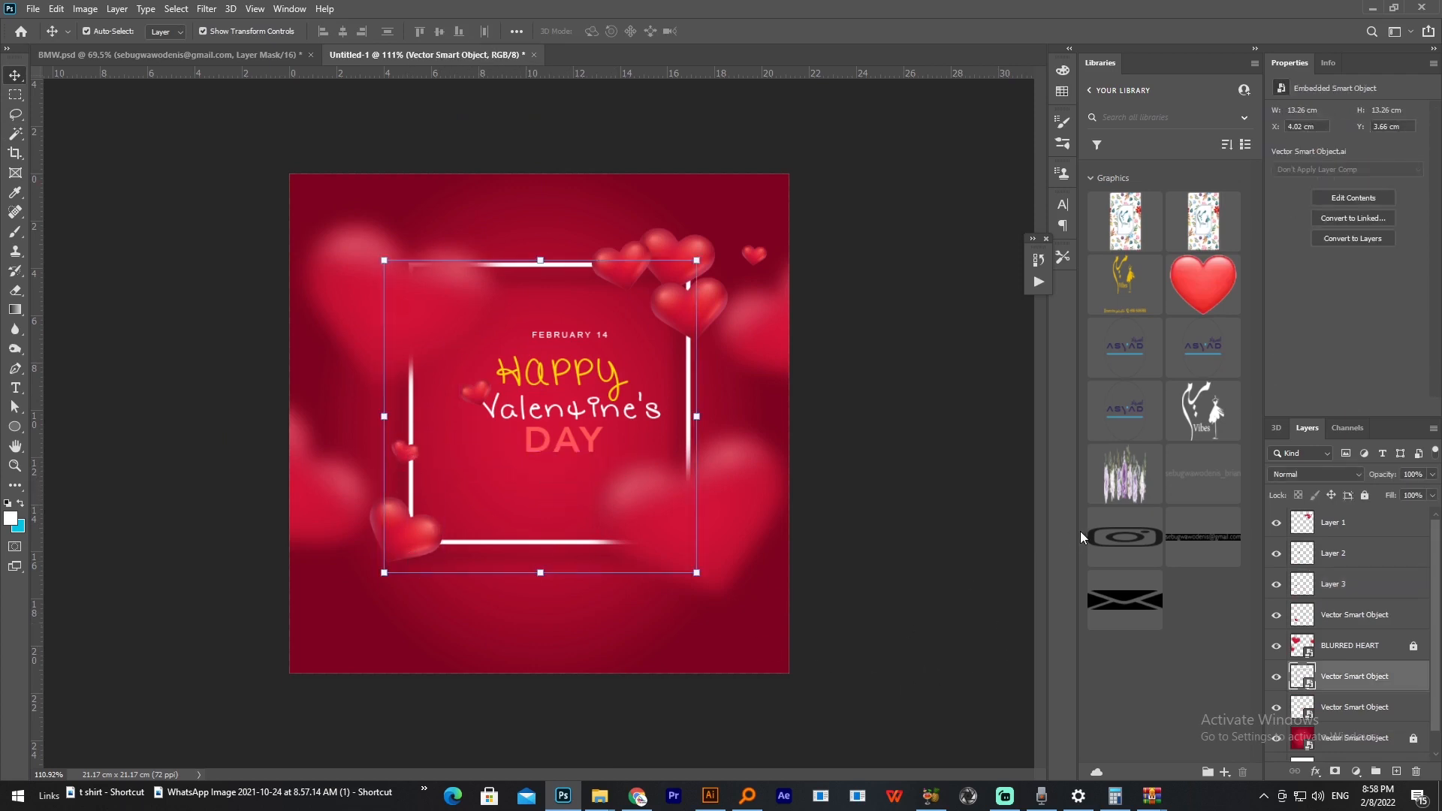
{"action": "left_click", "coordinate": [199, 616]}
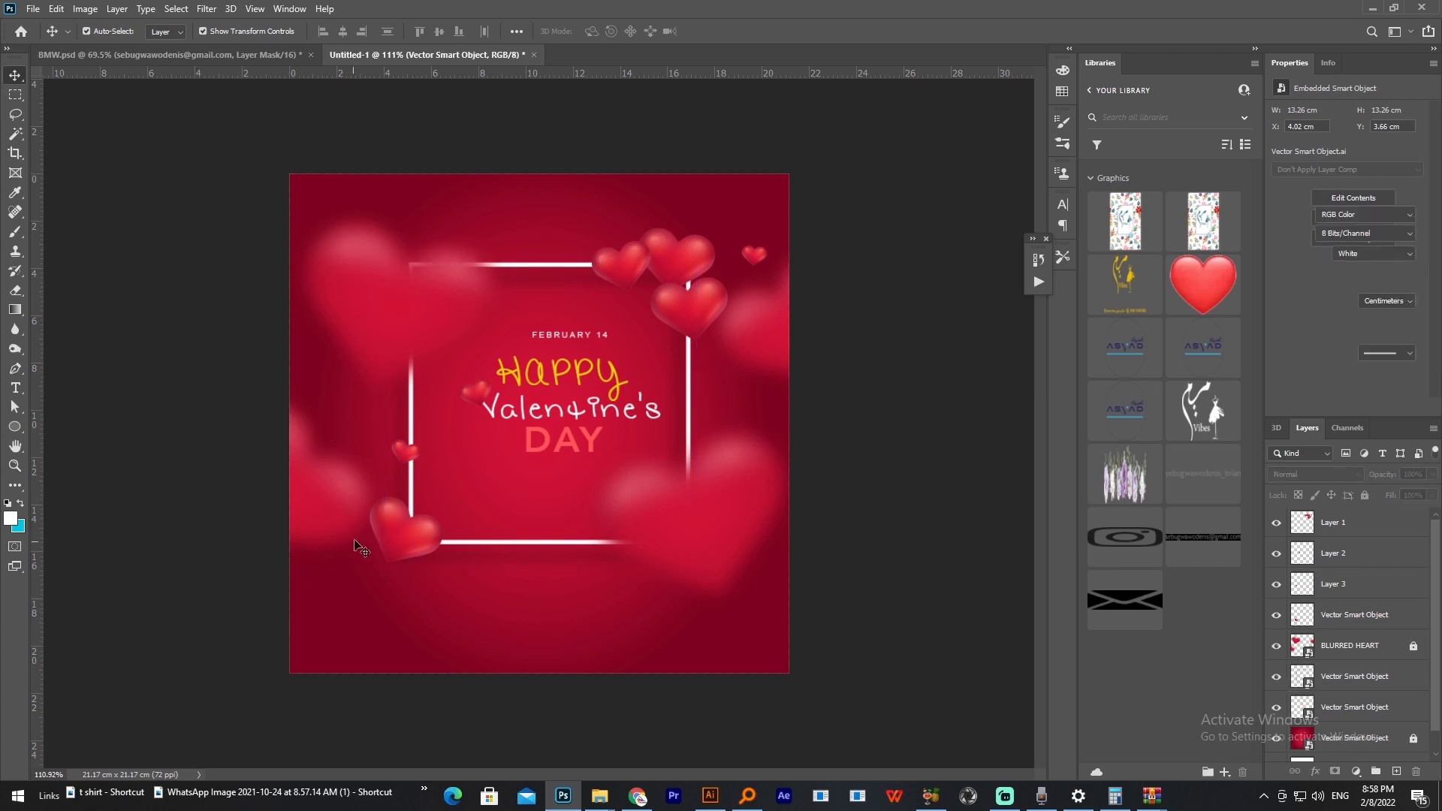
{"action": "left_click", "coordinate": [393, 535]}
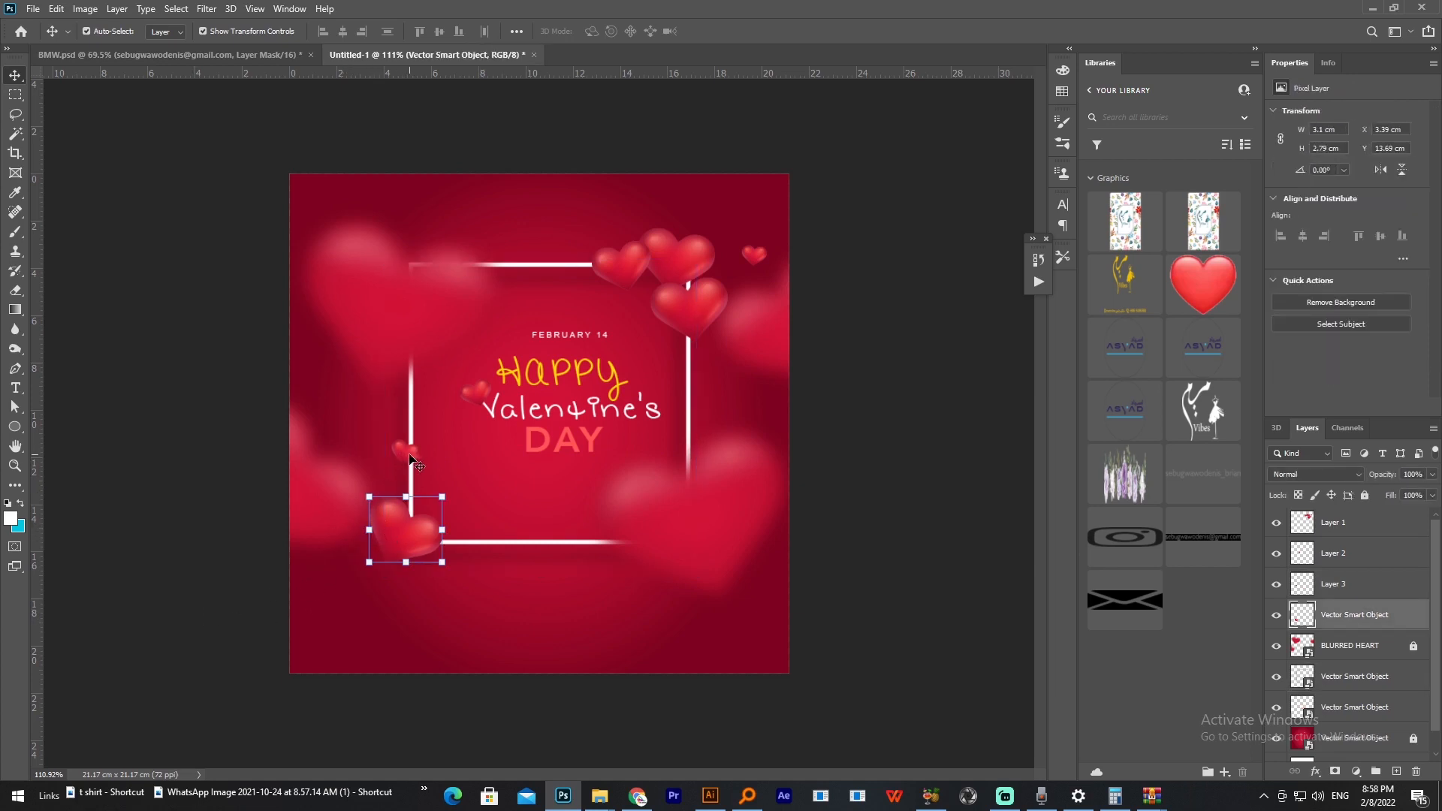
{"action": "left_click", "coordinate": [412, 459]}
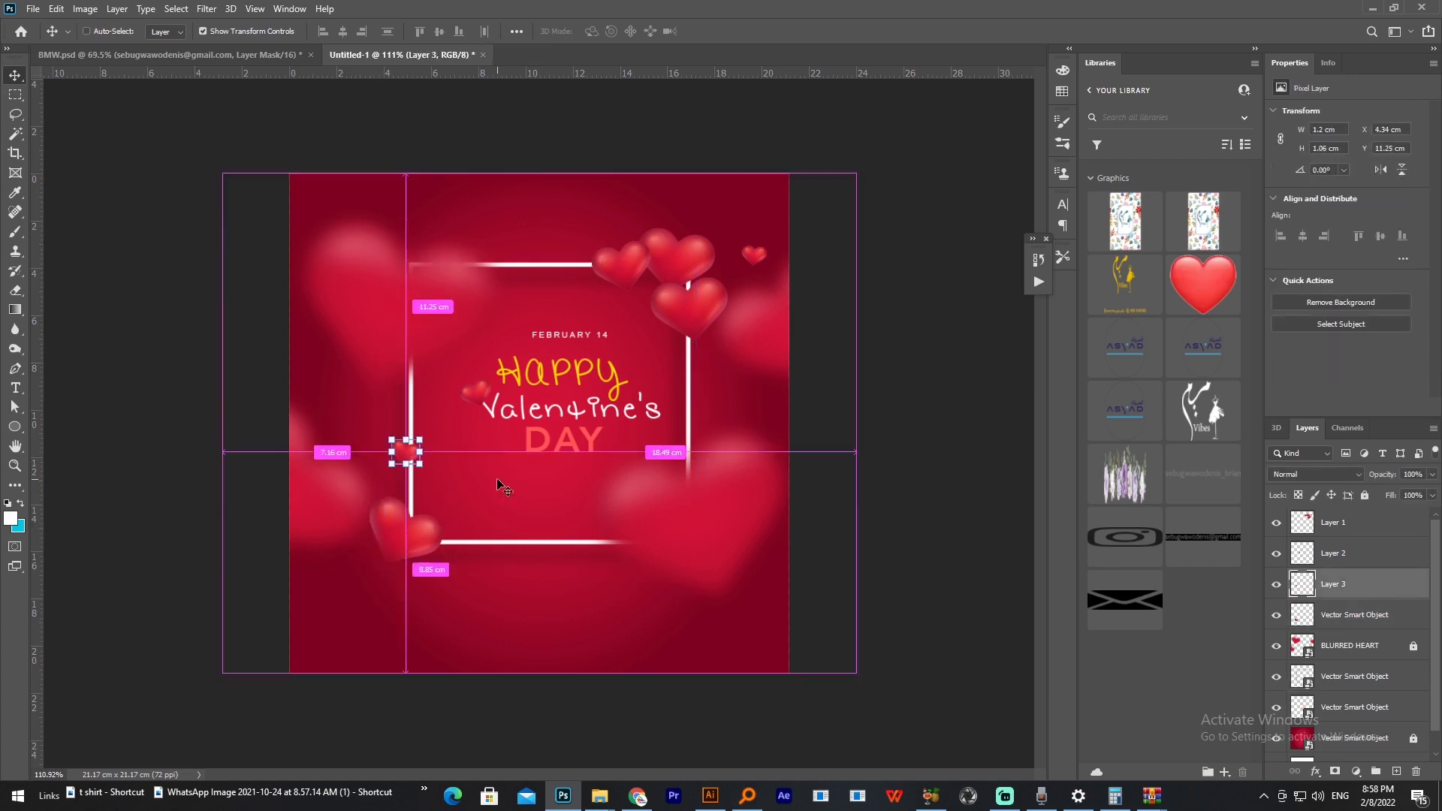
{"action": "key", "text": "ctrl+bracketleft"}
{"action": "key", "text": "ctrl+bracketleft"}
{"action": "key", "text": "ctrl+bracketleft"}
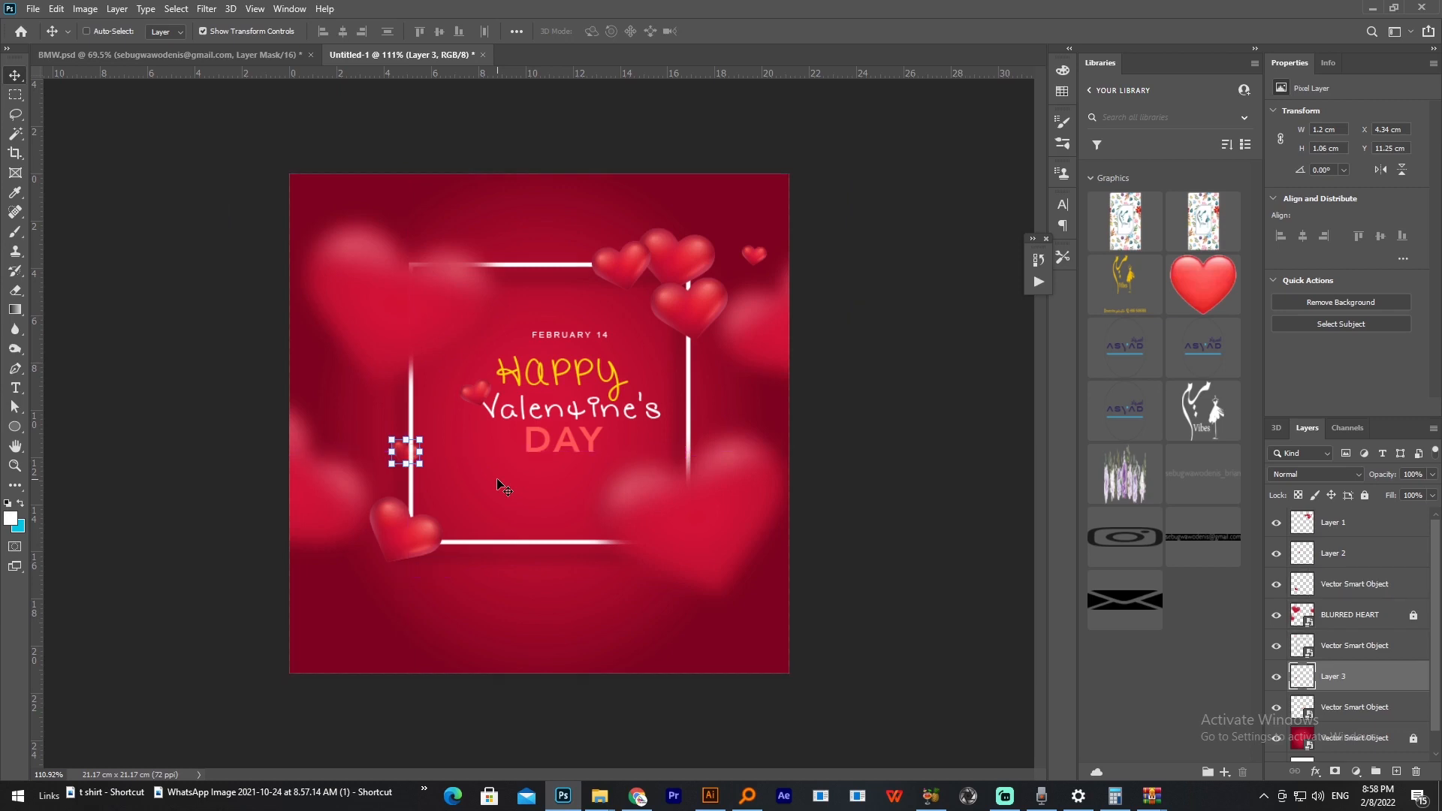
{"action": "left_click", "coordinate": [886, 471]}
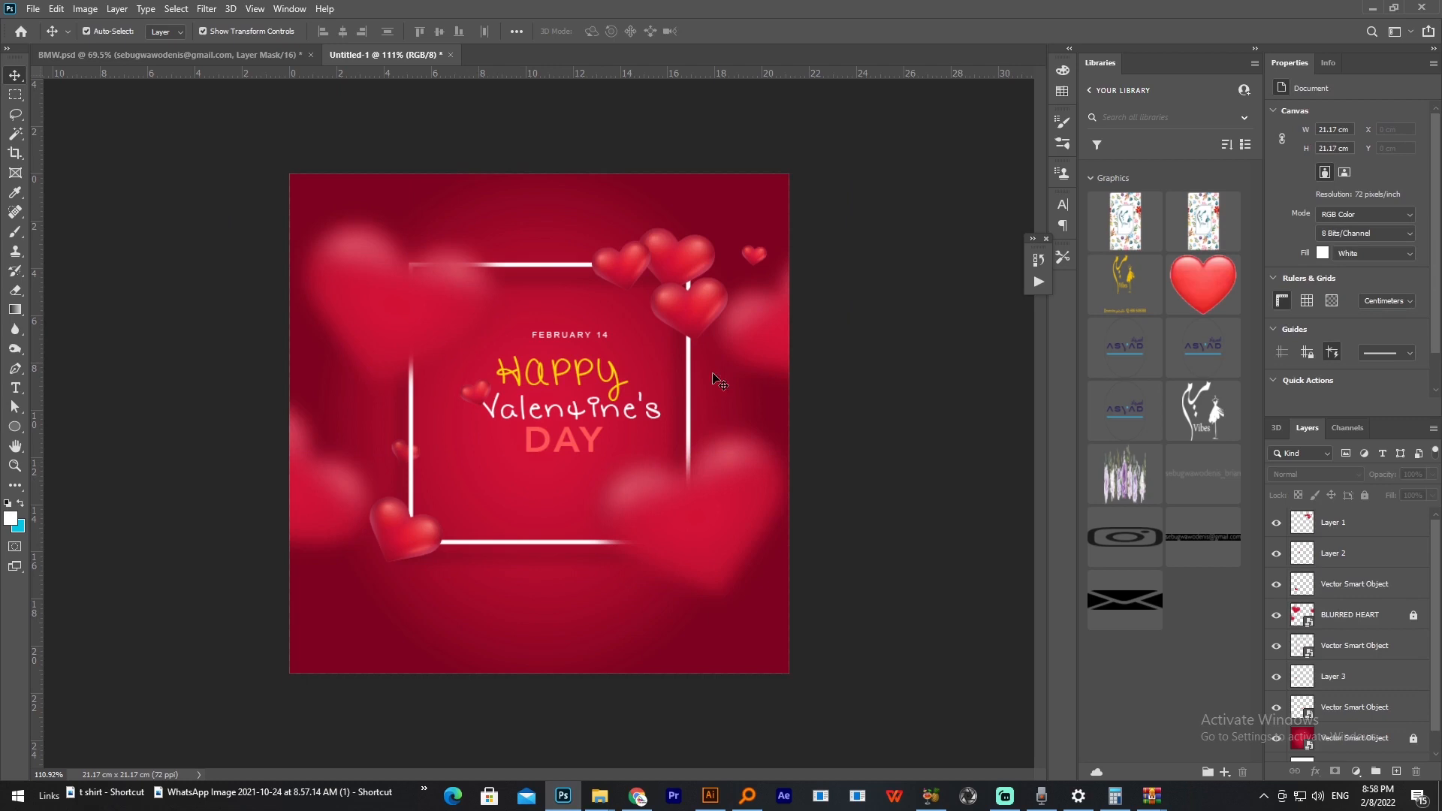
Step: Group the other glossy heart layers with the frame and convert the group to a Smart Object
{"action": "left_click", "coordinate": [686, 321]}
{"action": "left_click", "coordinate": [472, 402], "text": "shift"}
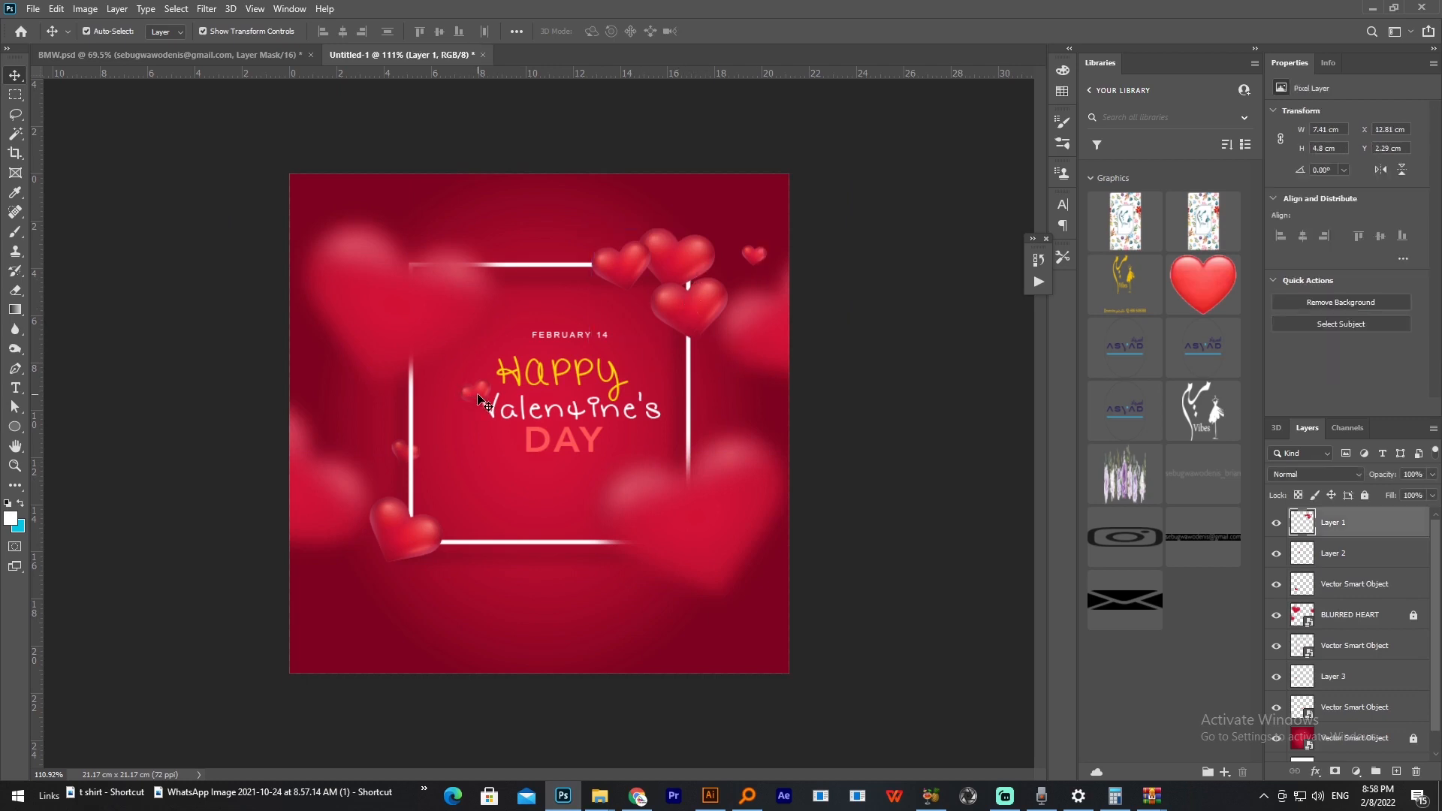
{"action": "left_click", "coordinate": [397, 451], "text": "shift"}
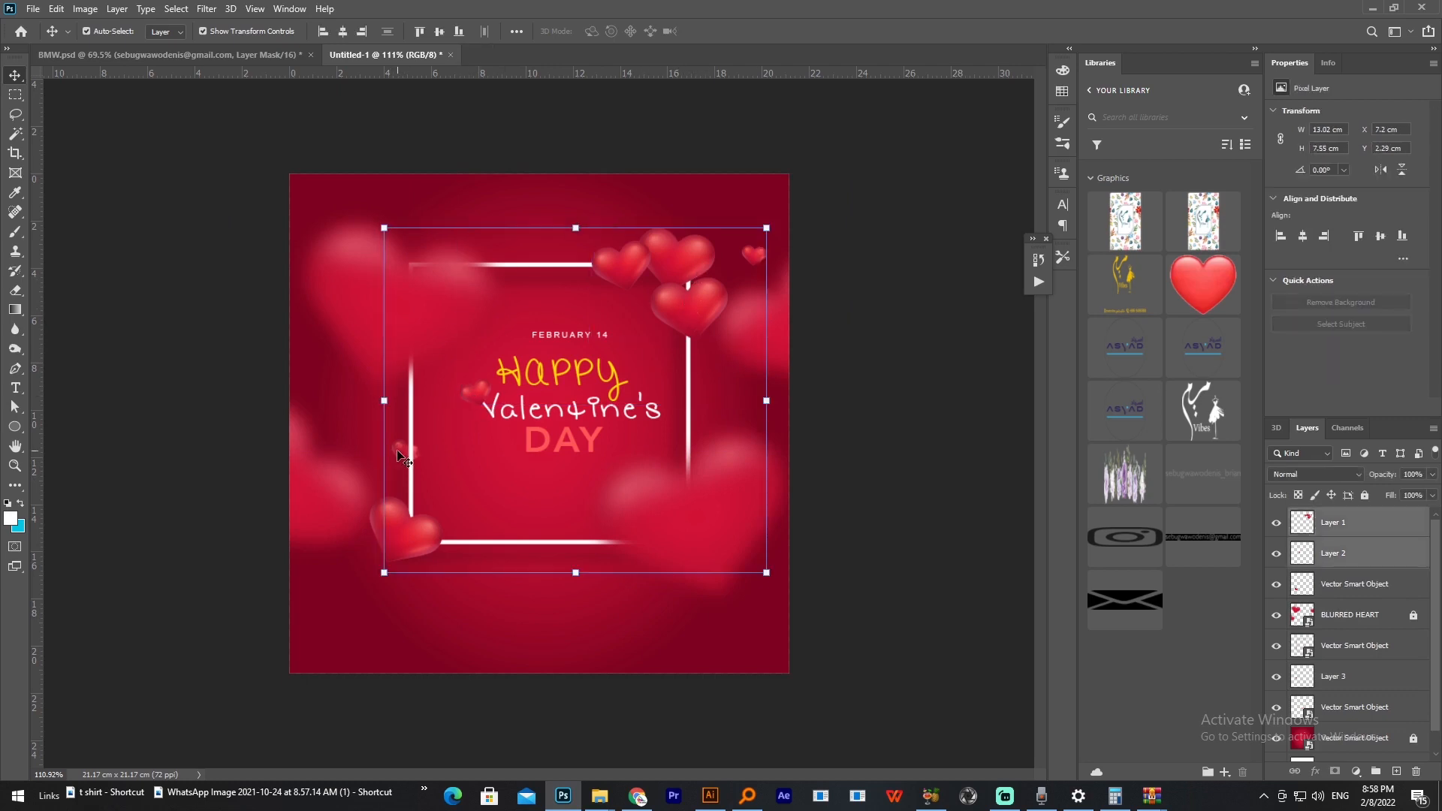
{"action": "left_click", "coordinate": [391, 537], "text": "shift"}
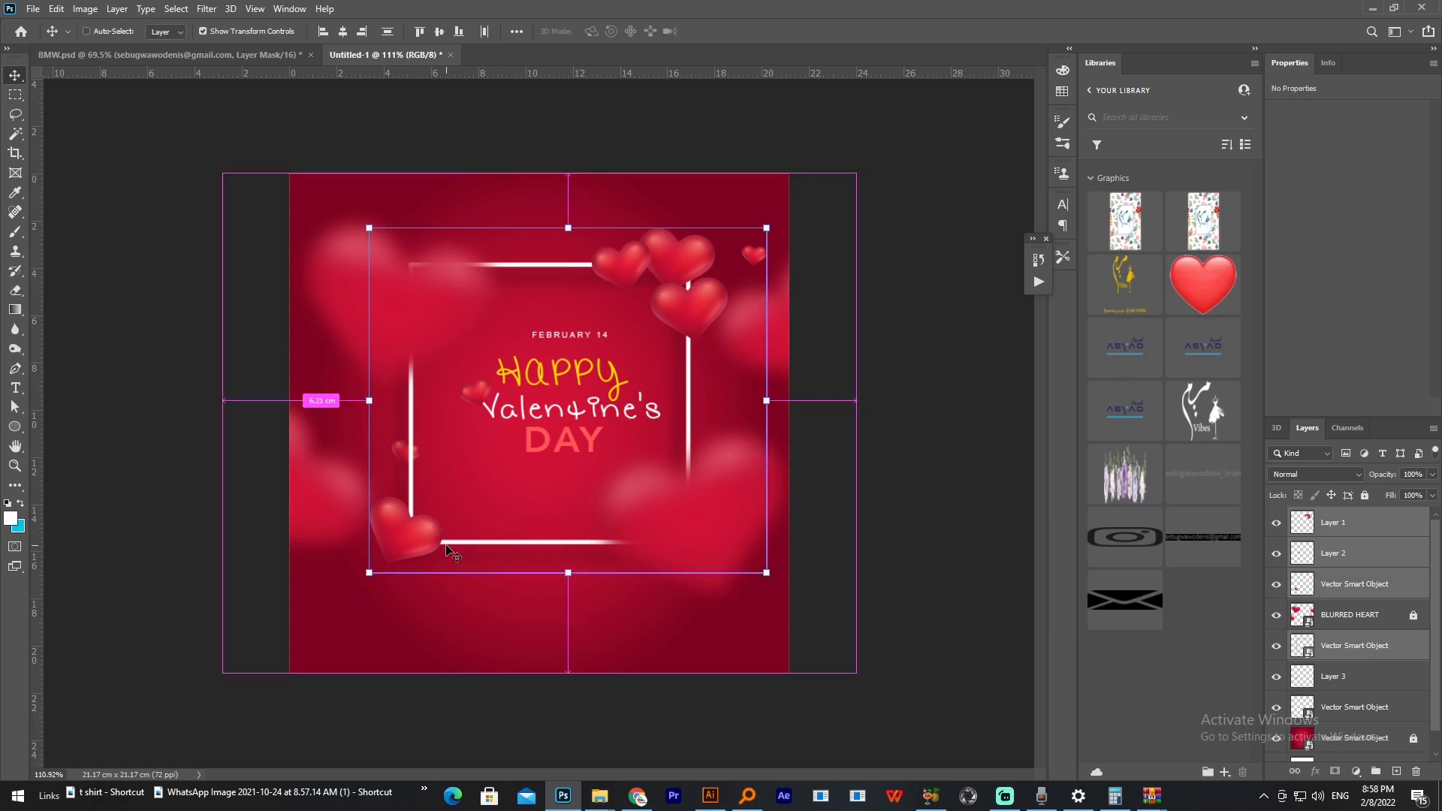
{"action": "key", "text": "ctrl+g"}
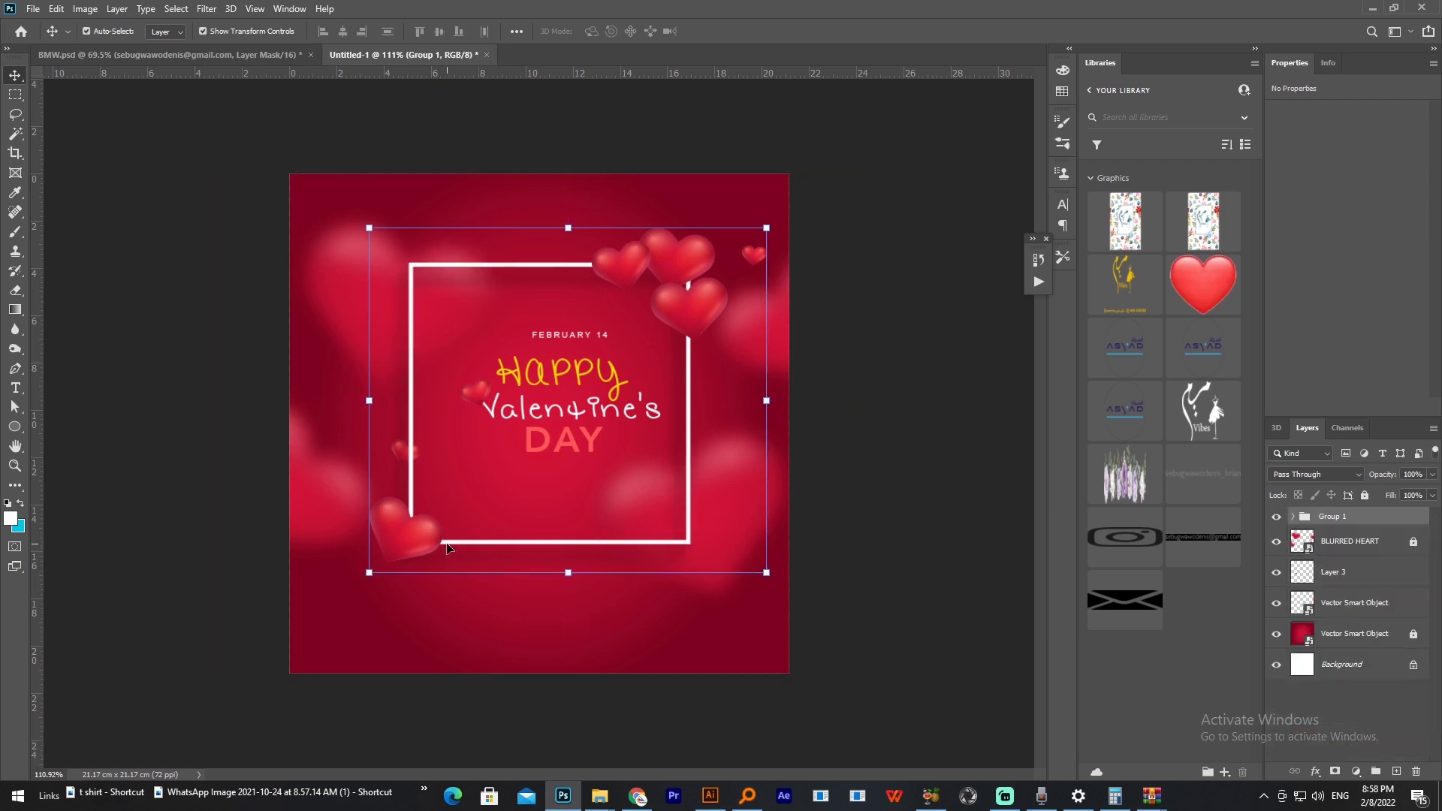
{"action": "right_click", "coordinate": [1351, 526]}
{"action": "left_click", "coordinate": [1258, 380]}
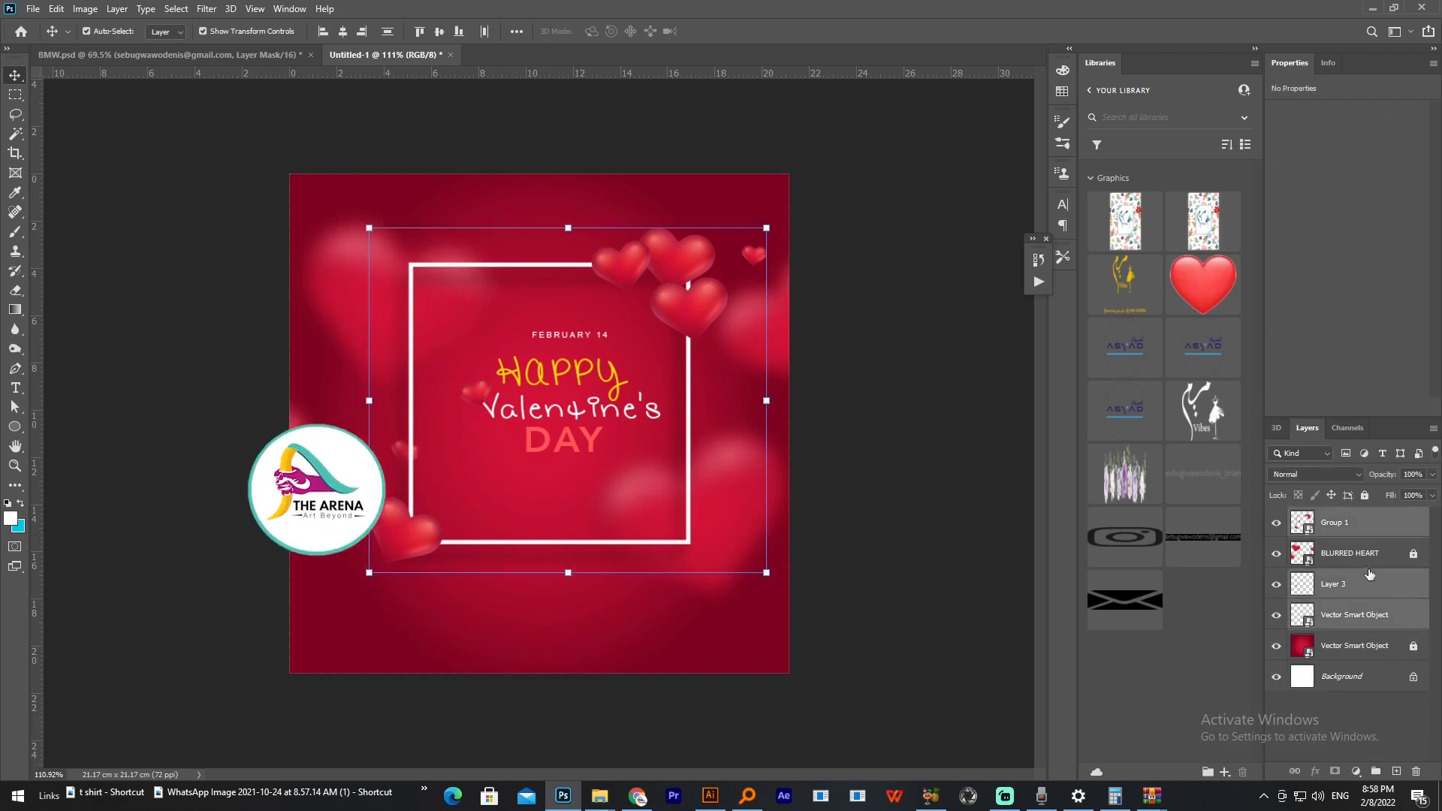
Step: Unlock the BLURRED HEART layer and move the hearts, frame and text down together by about 0.7 cm
{"action": "left_click", "coordinate": [1350, 553]}
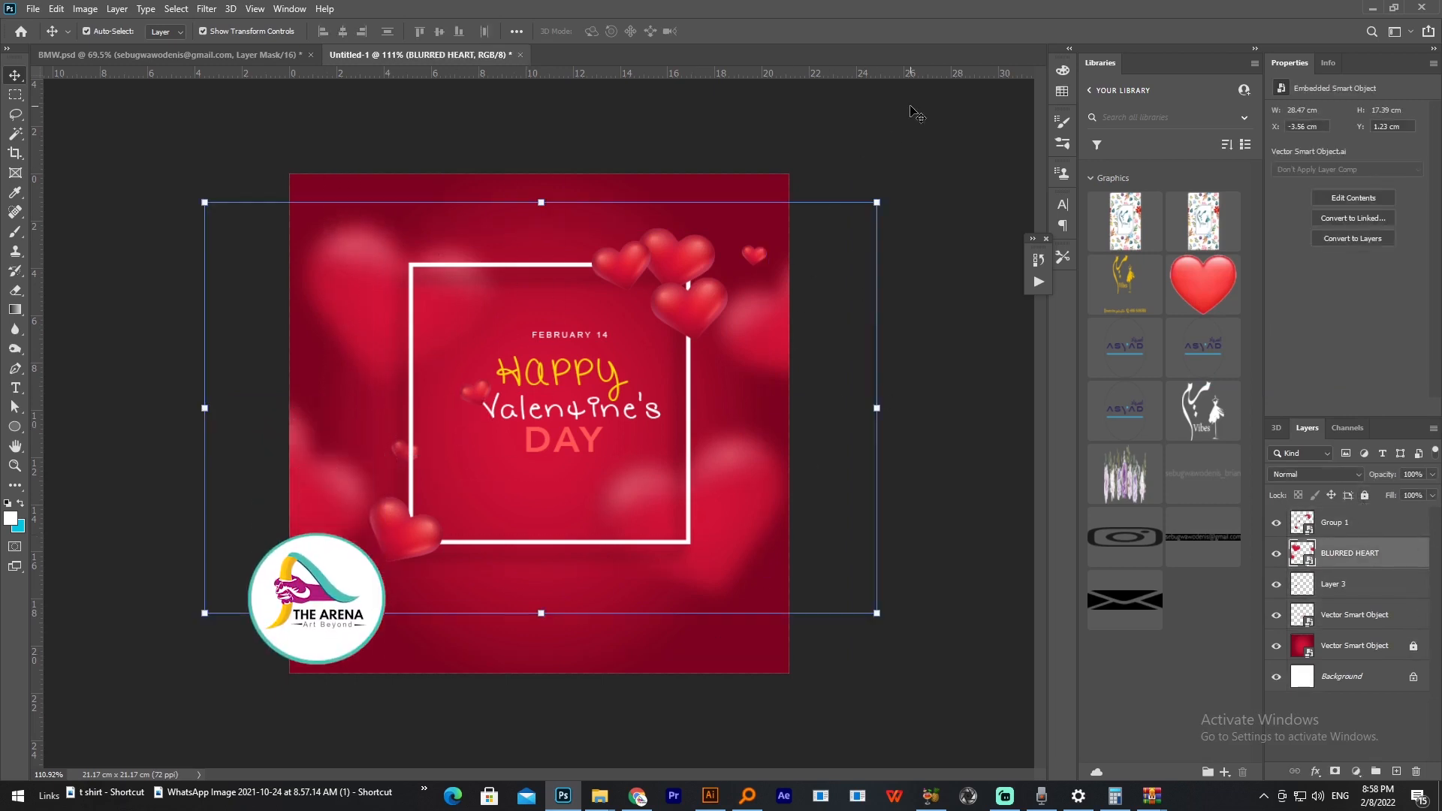
{"action": "left_click_drag", "start_coordinate": [913, 109], "coordinate": [153, 712]}
{"action": "left_click_drag", "start_coordinate": [659, 279], "coordinate": [699, 305]}
{"action": "left_click", "coordinate": [971, 599]}
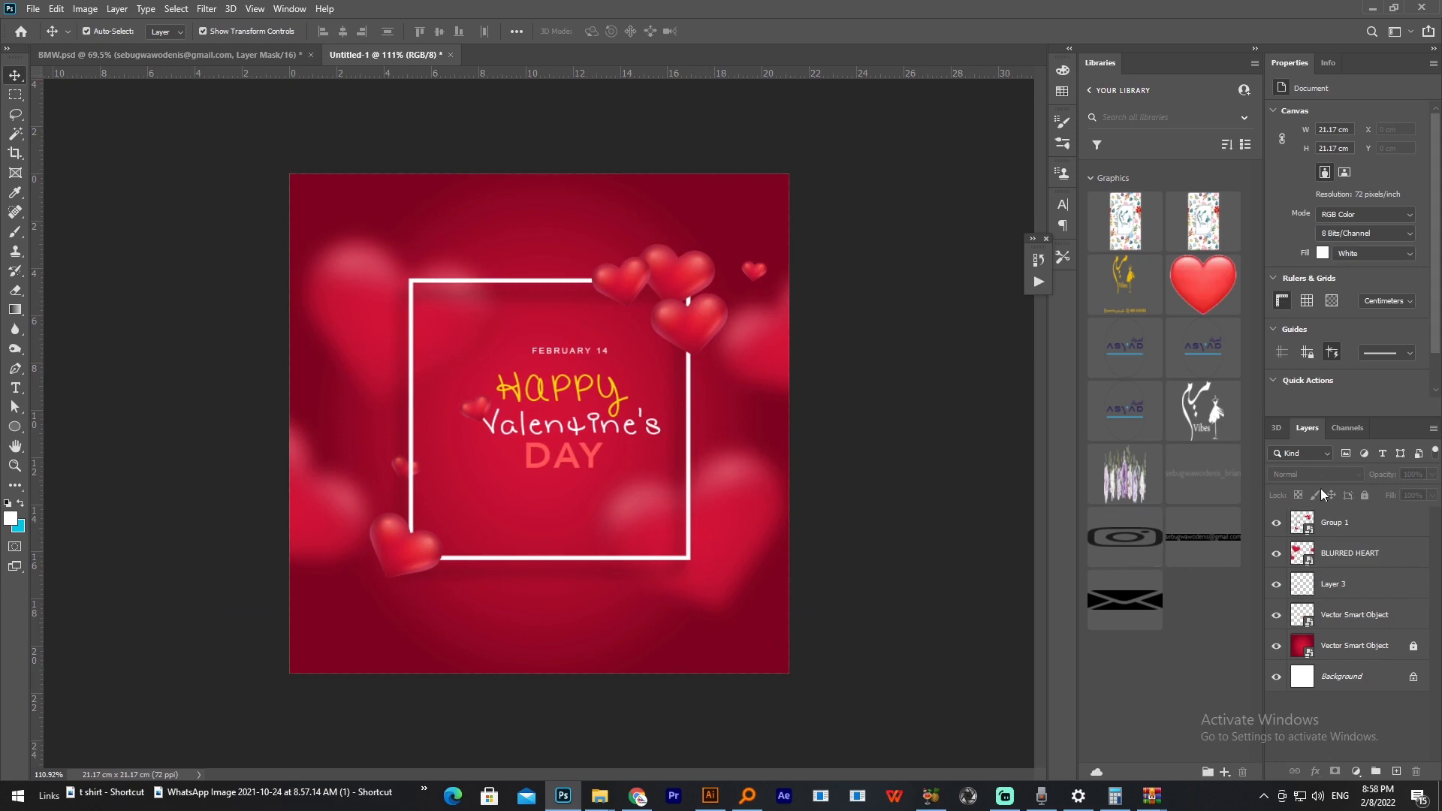
Step: Rename the grouped hearts layer SMALL HEART and the text's smart object layer TEXT
{"action": "double_click", "coordinate": [1335, 526]}
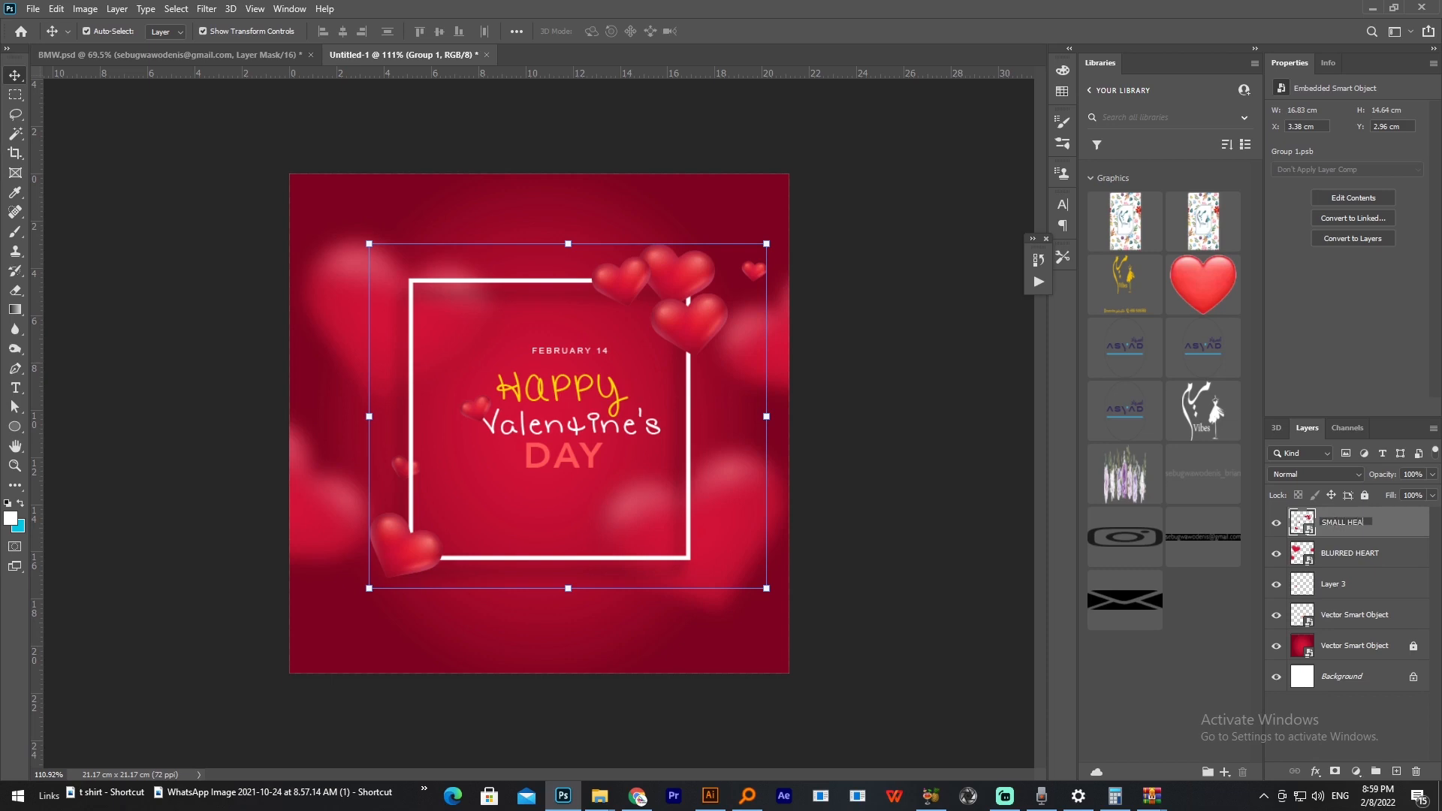
{"action": "type", "text": "SMALL HEART"}
{"action": "left_click", "coordinate": [1351, 556]}
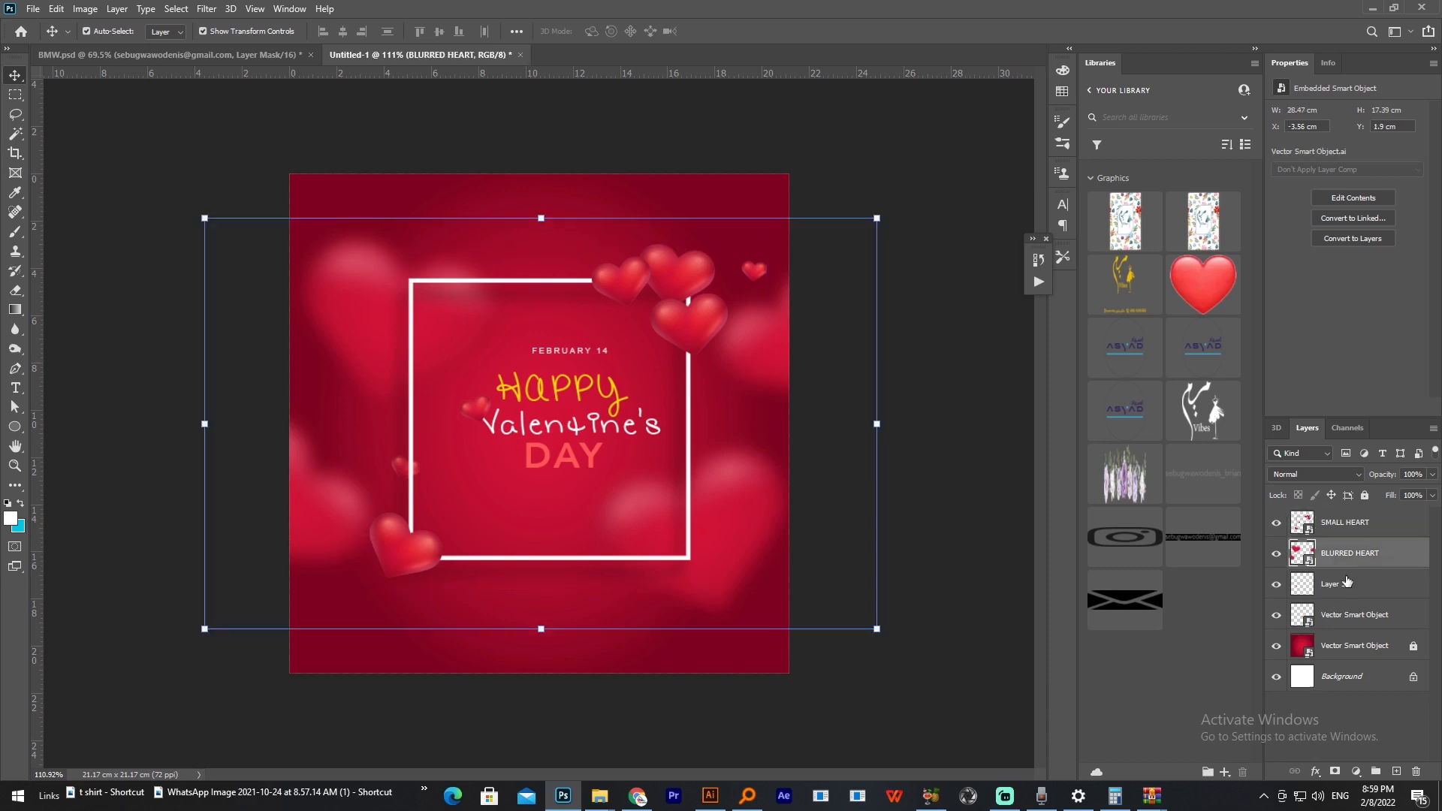
{"action": "left_click", "coordinate": [1347, 584]}
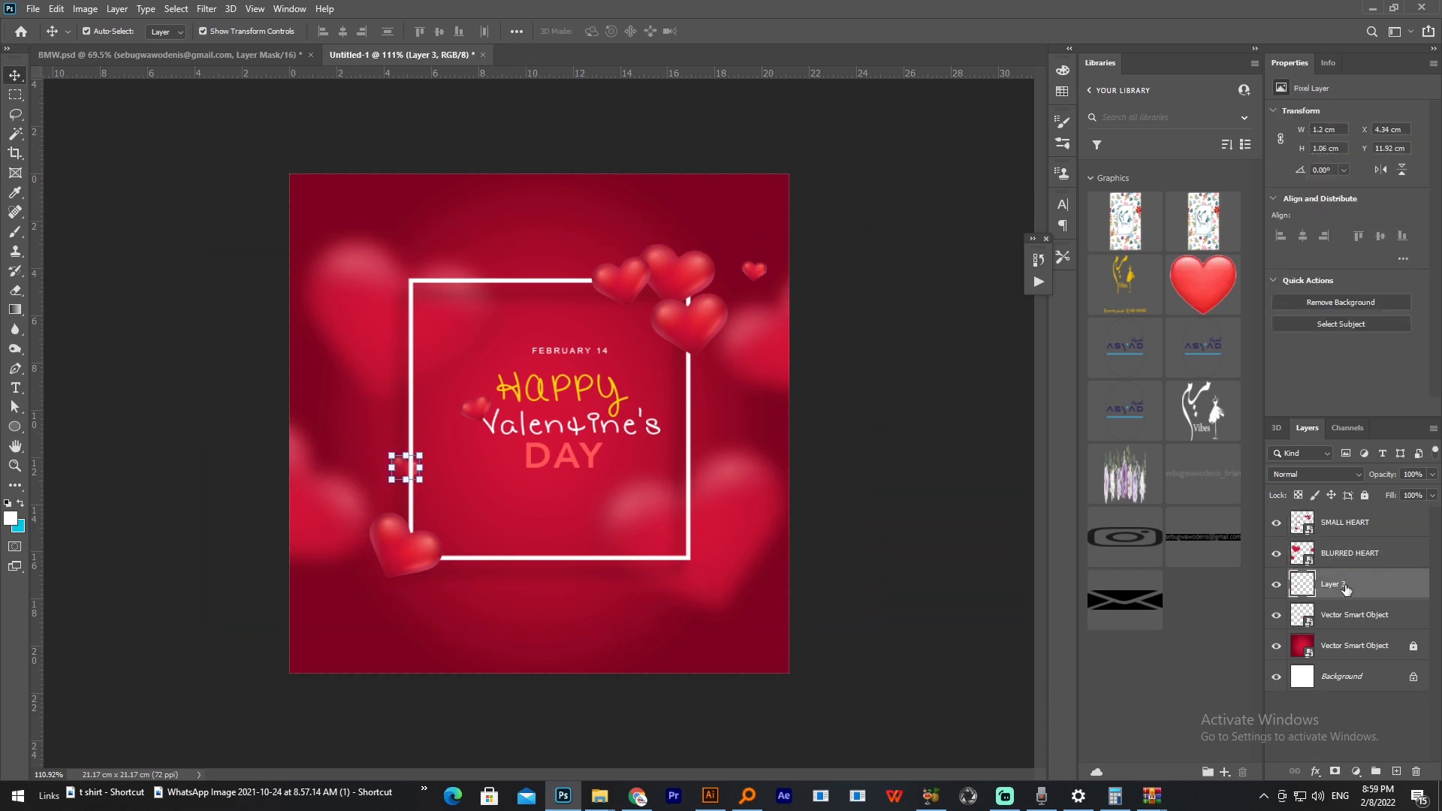
{"action": "left_click", "coordinate": [924, 650]}
{"action": "left_click", "coordinate": [1343, 616]}
{"action": "left_click", "coordinate": [901, 616]}
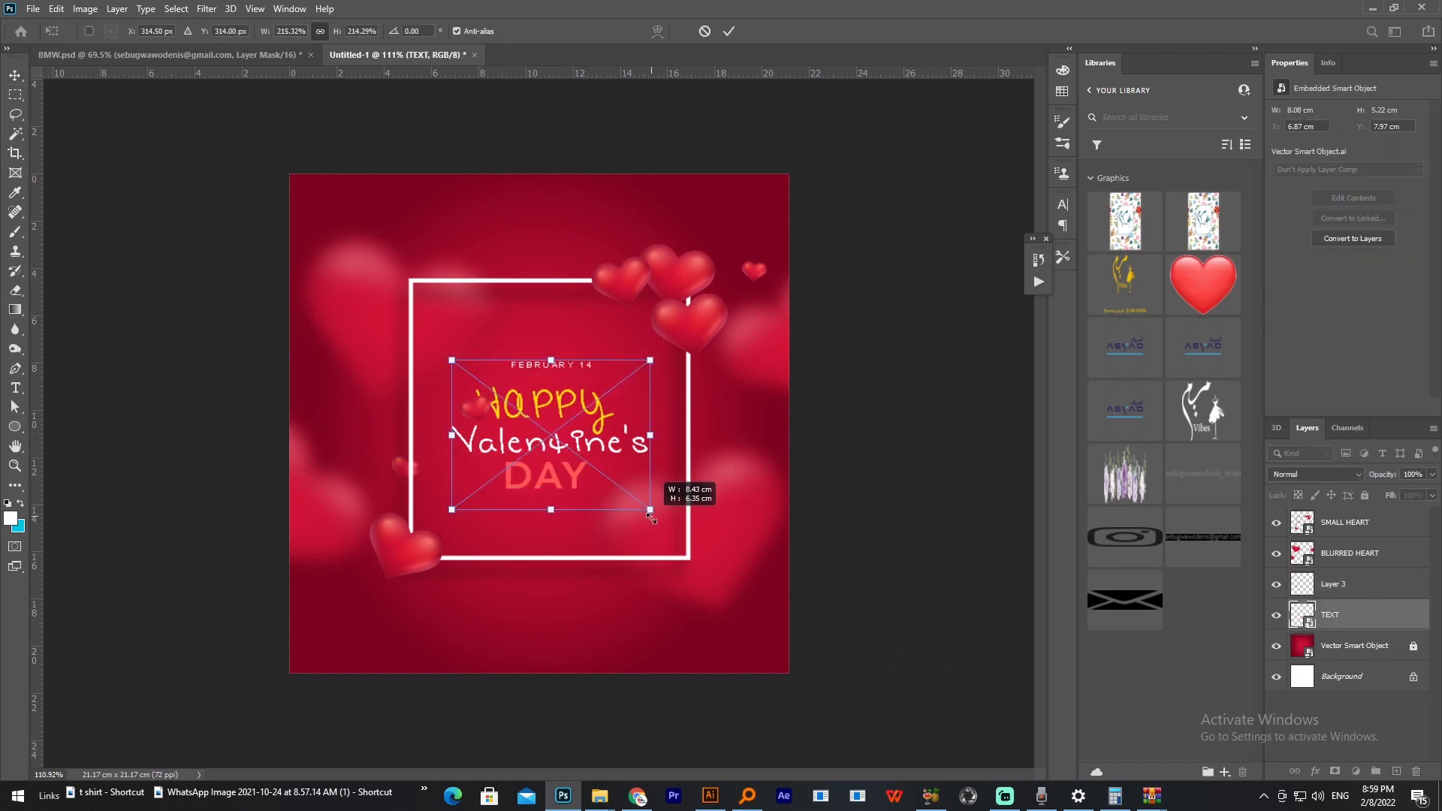
Step: Scale the Valentine's text to about 8.3 cm wide and place it centrally inside the frame
{"action": "left_click_drag", "start_coordinate": [651, 514], "coordinate": [648, 513]}
{"action": "key", "text": "Return"}
{"action": "left_click", "coordinate": [898, 556]}
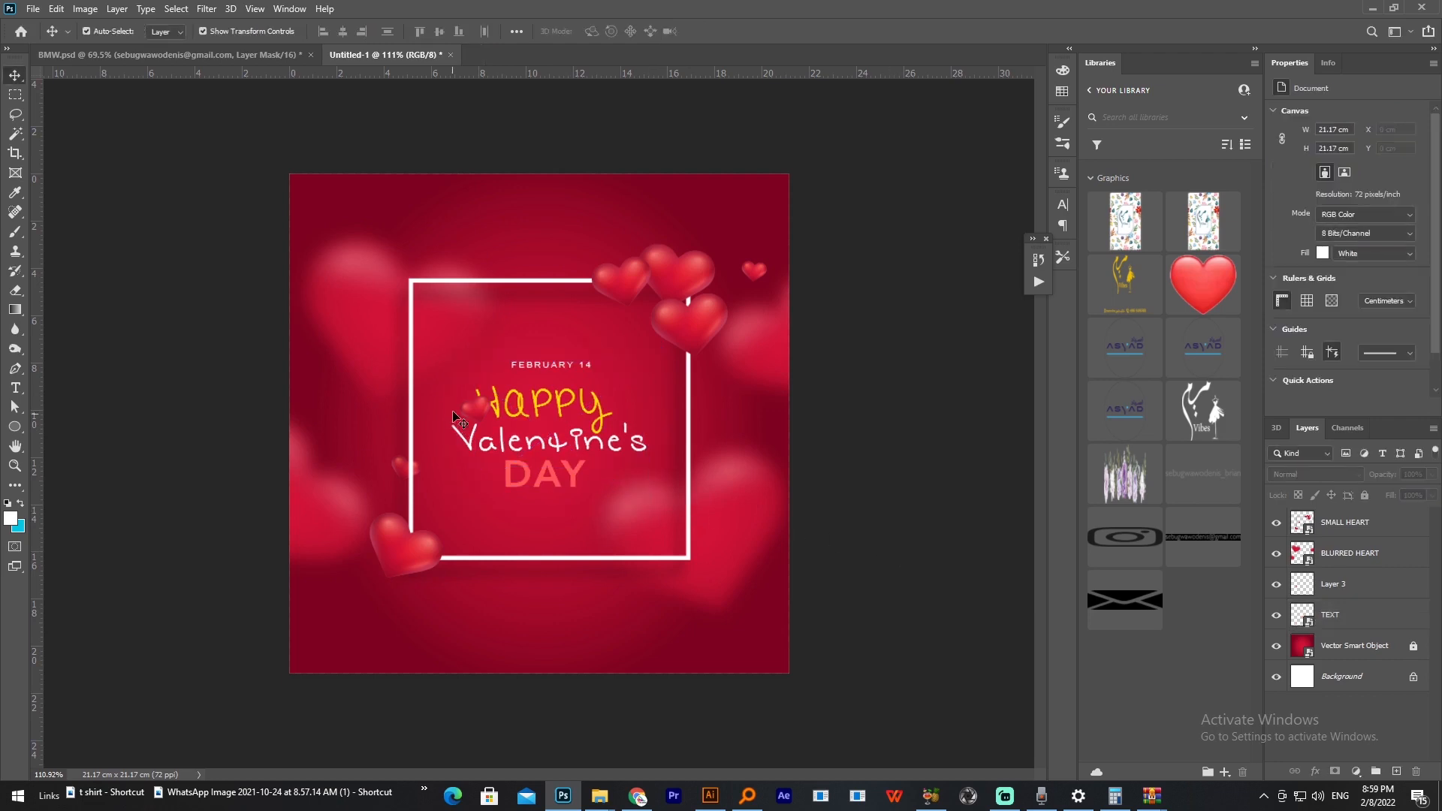
Step: Rasterize the SMALL HEART layer and split its individual hearts onto separate layers beneath BLURRED HEART
{"action": "scroll", "coordinate": [524, 417], "scroll_direction": "up", "scroll_amount": 4}
{"action": "left_click", "coordinate": [339, 498]}
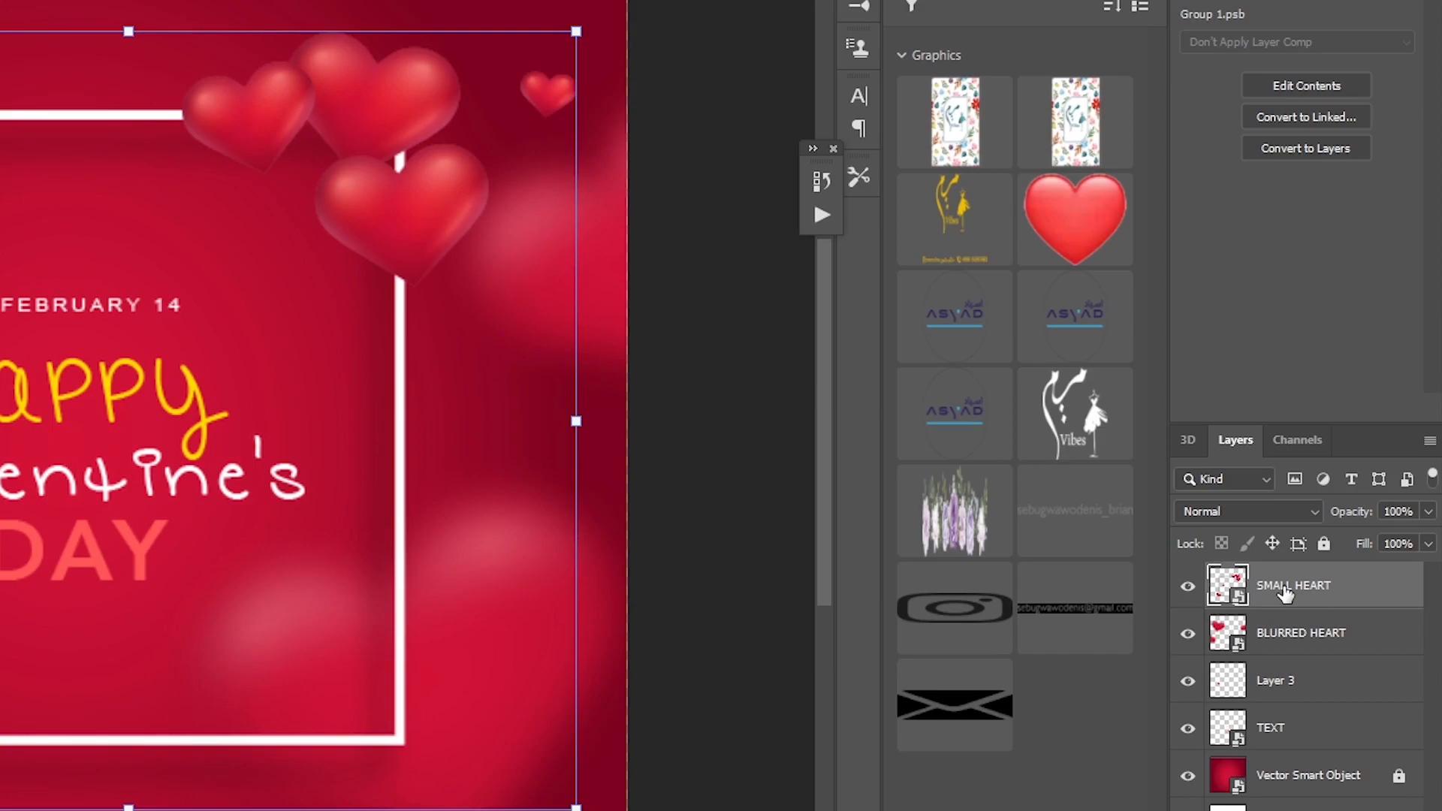
{"action": "right_click", "coordinate": [1286, 594]}
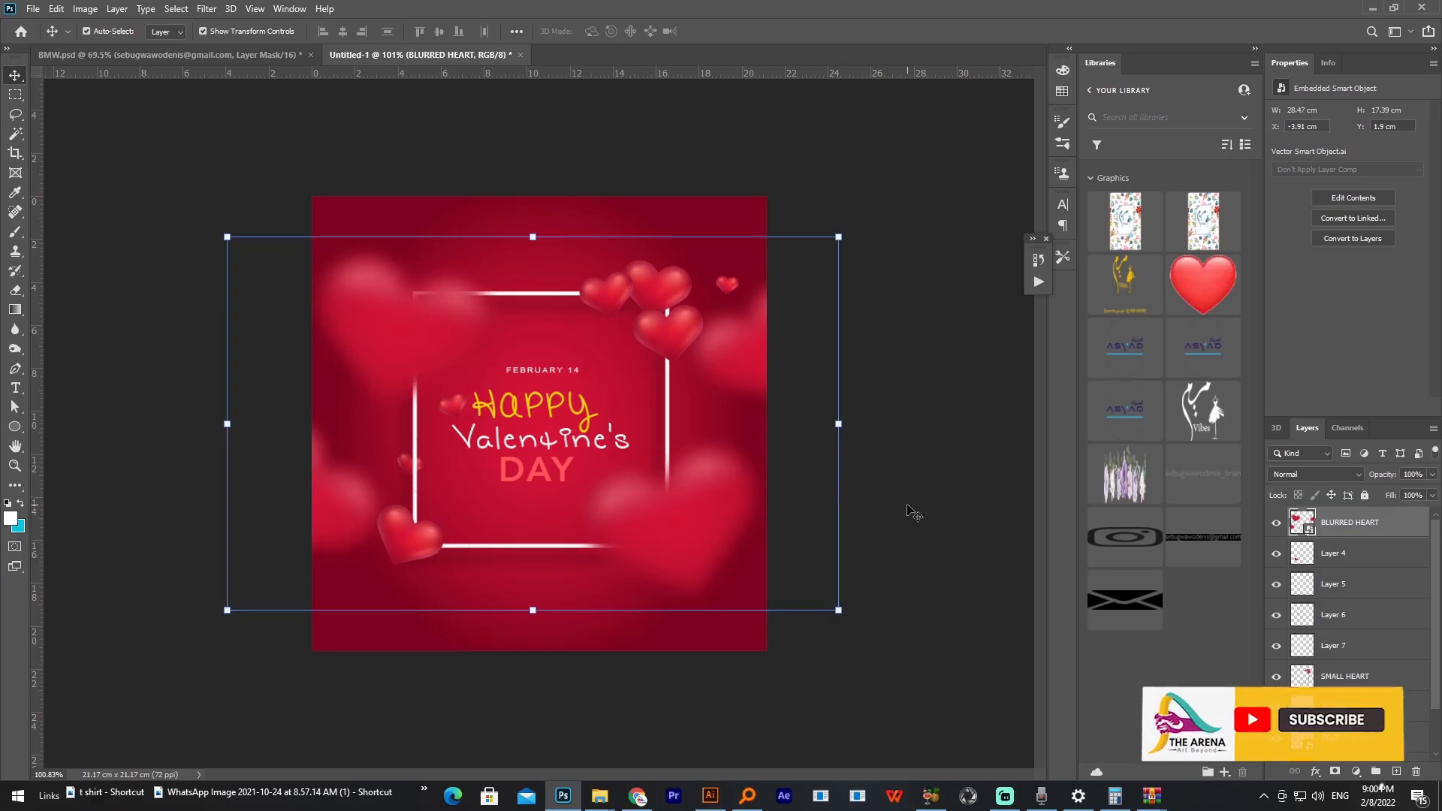
{"action": "left_click", "coordinate": [913, 513]}
Step: Show the Timeline and create a video timeline for the design's layers
{"action": "left_click", "coordinate": [291, 13]}
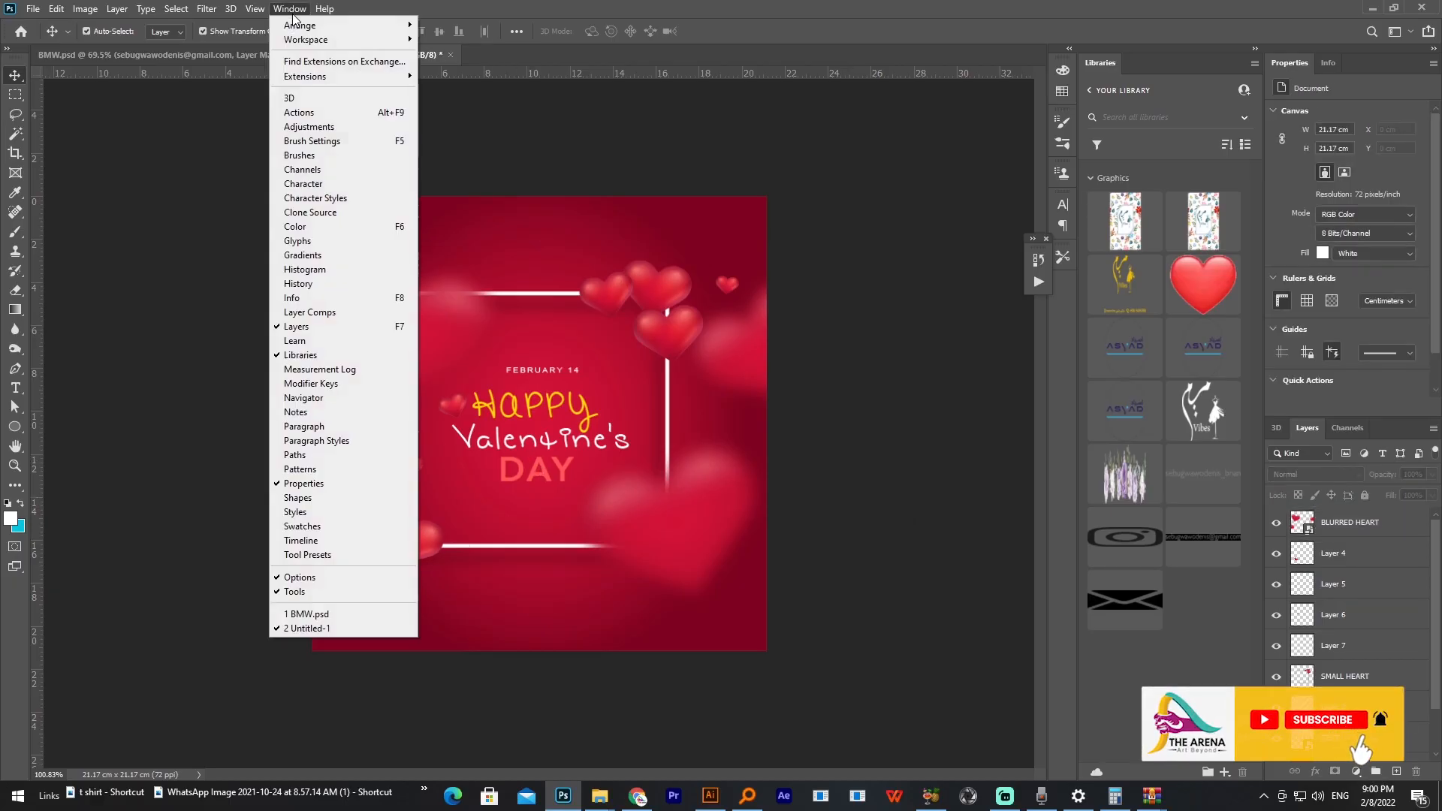
{"action": "left_click", "coordinate": [303, 541]}
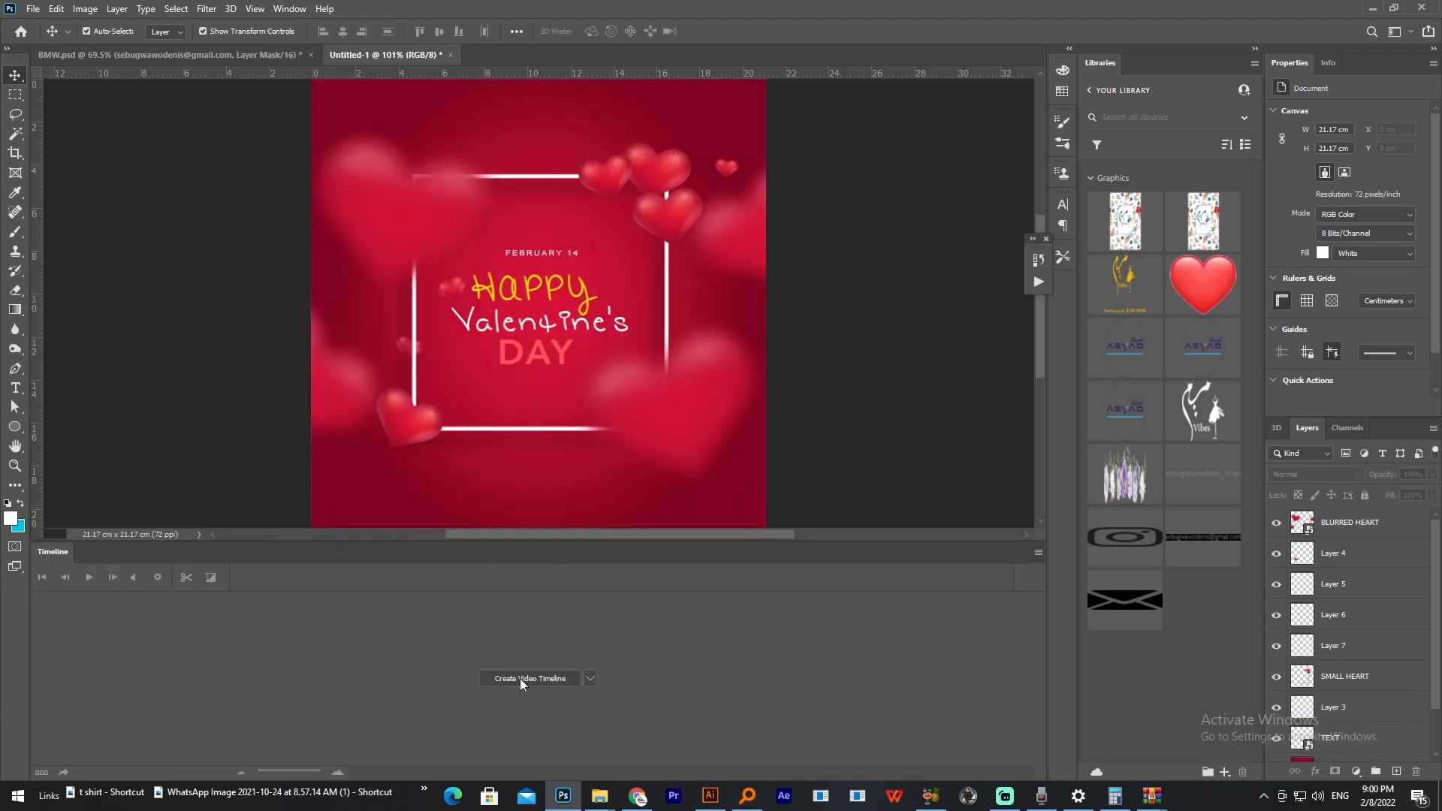
{"action": "left_click", "coordinate": [520, 680]}
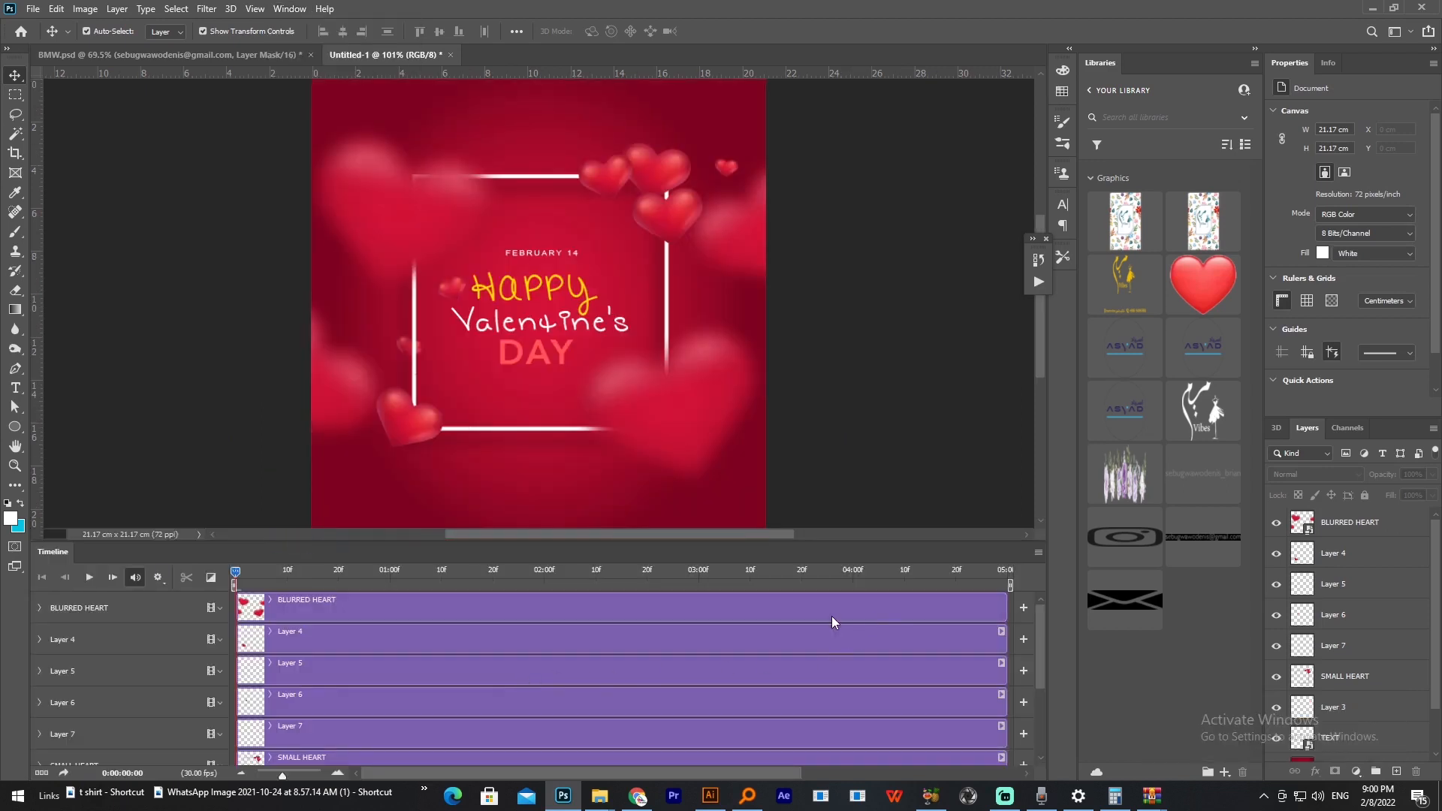
Step: Set the timeline frame rate to 24 fps
{"action": "left_click", "coordinate": [1039, 553]}
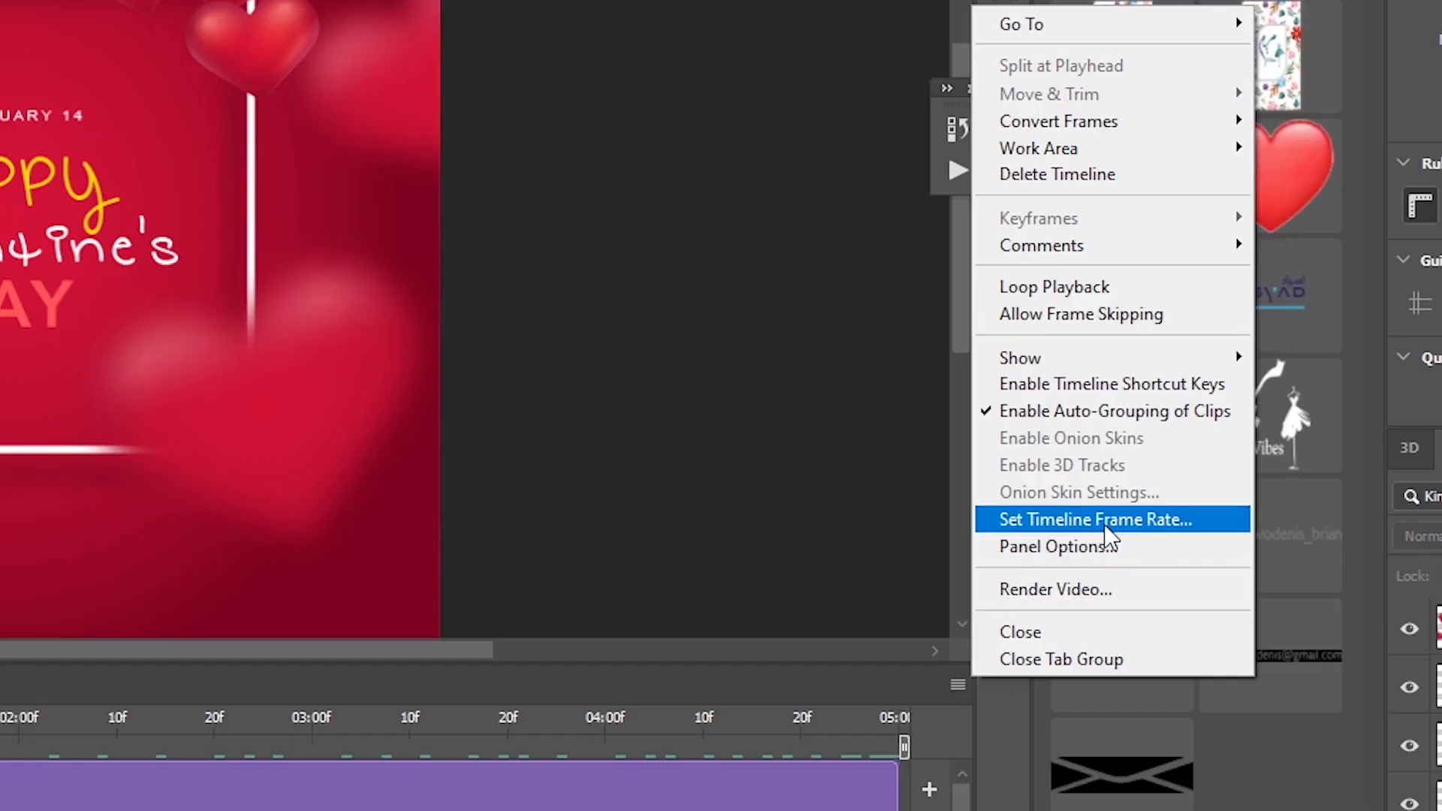
{"action": "left_click", "coordinate": [1111, 465]}
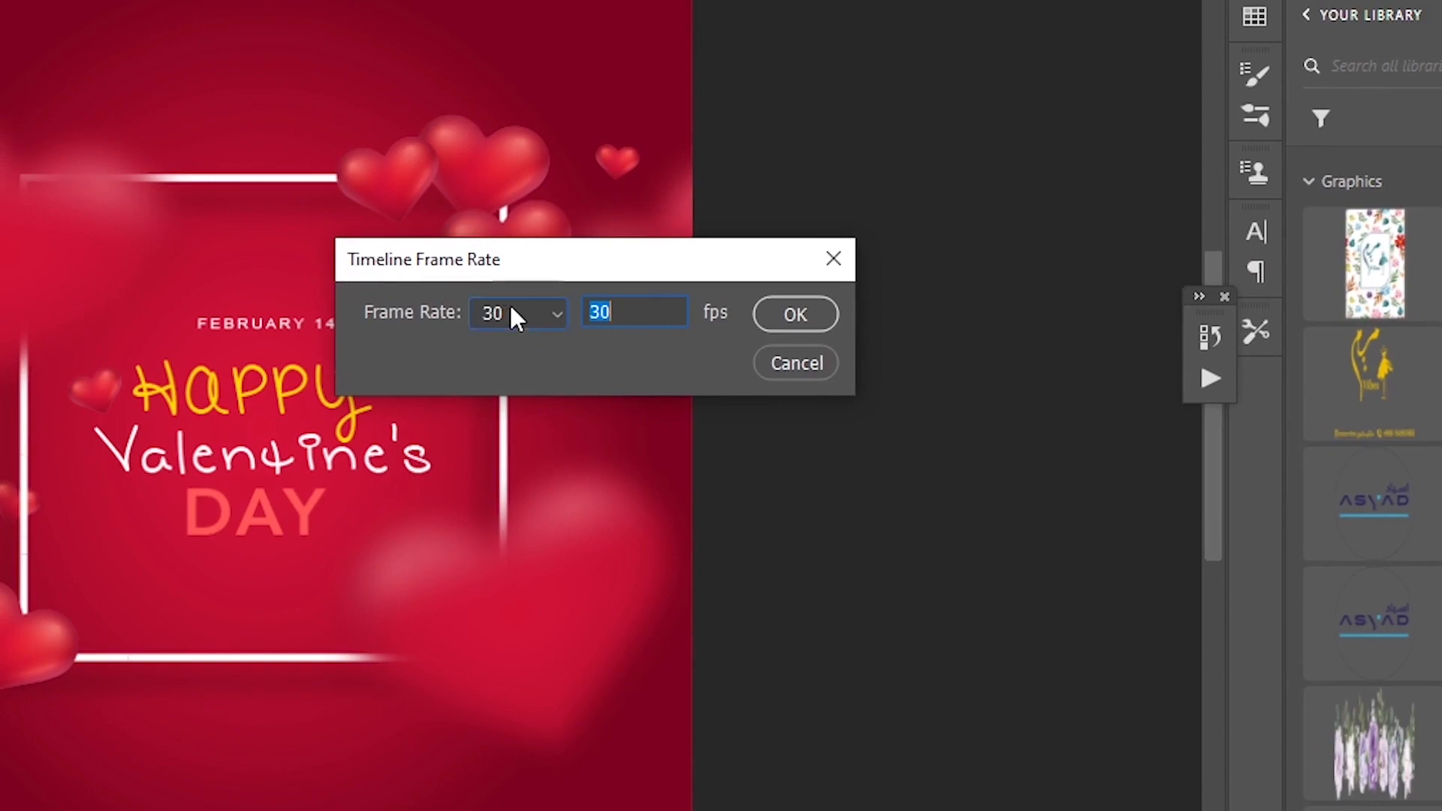
{"action": "left_click", "coordinate": [511, 313]}
{"action": "left_click", "coordinate": [496, 458]}
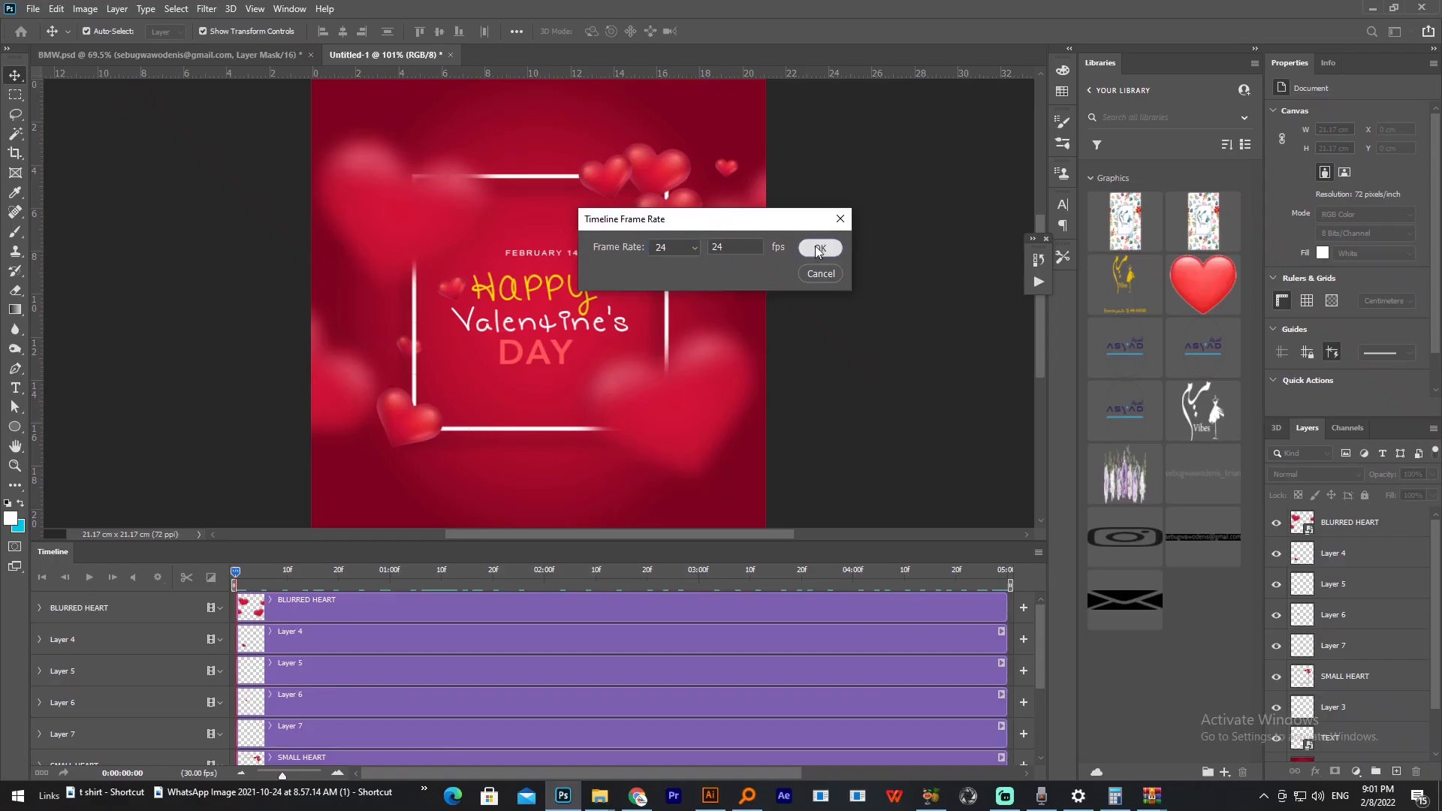
{"action": "left_click", "coordinate": [819, 249]}
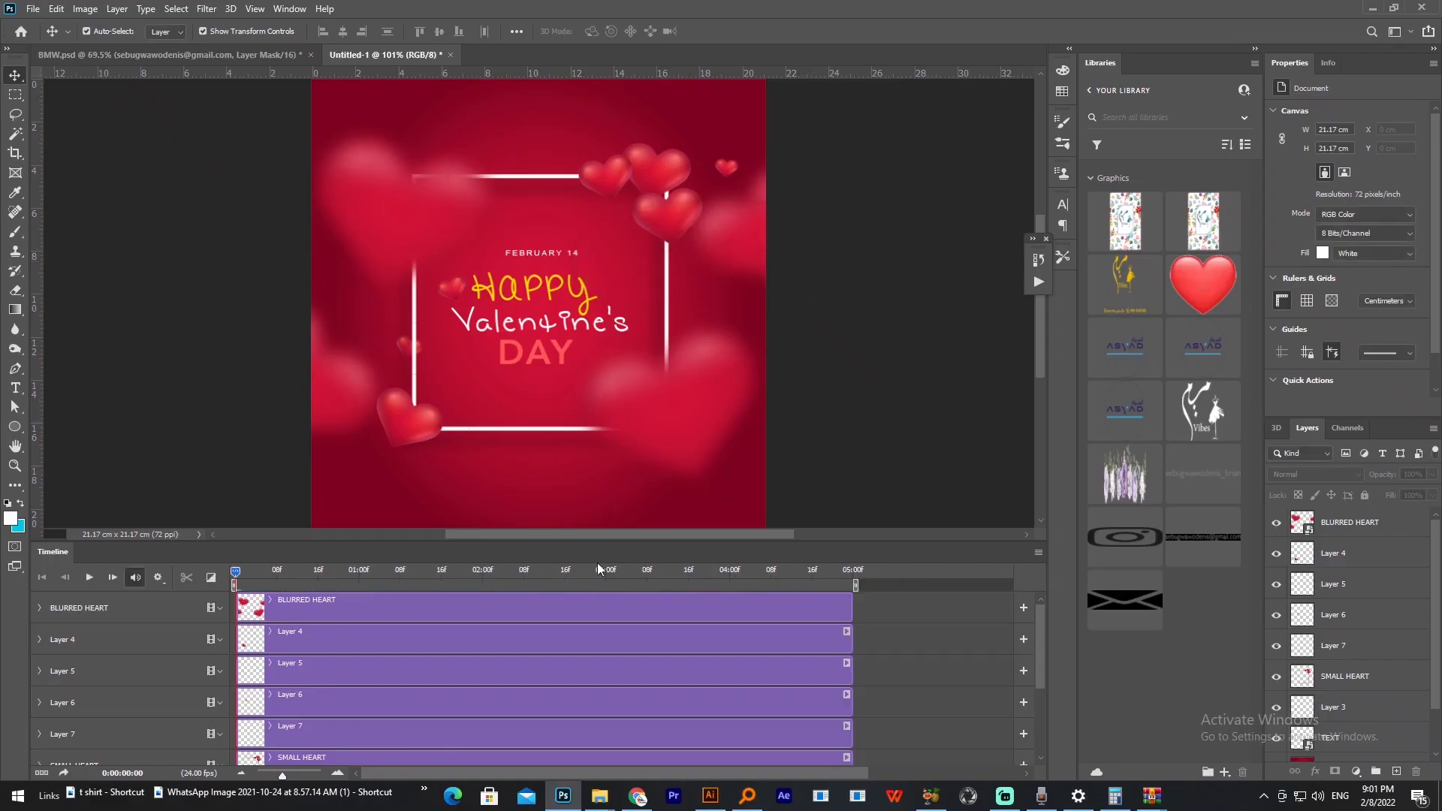
Step: Extend every layer's clip to the same end just past 10:00 and briefly play the timeline
{"action": "left_click_drag", "start_coordinate": [472, 485], "coordinate": [732, 485]}
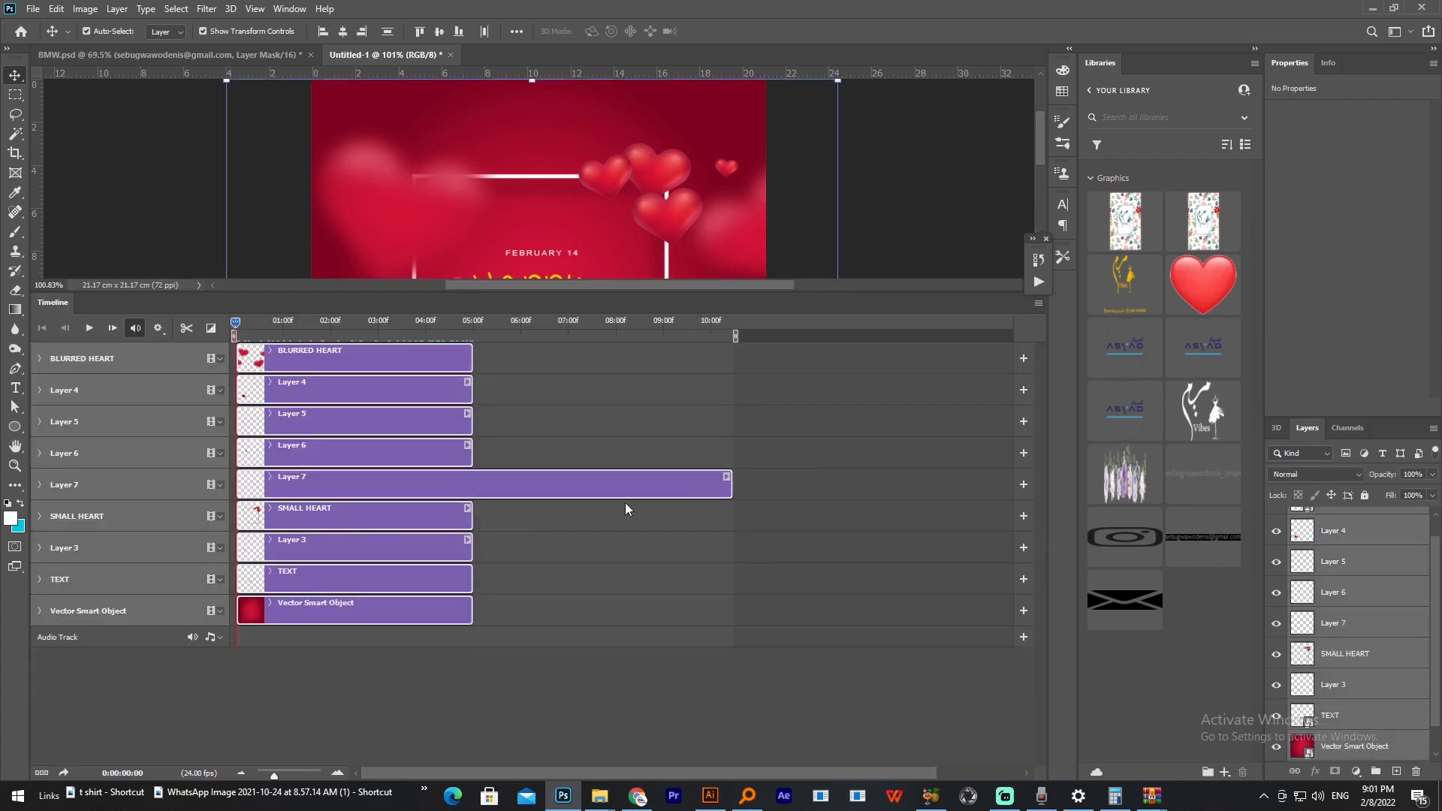
{"action": "left_click", "coordinate": [473, 521]}
{"action": "left_click_drag", "start_coordinate": [470, 522], "coordinate": [733, 517]}
{"action": "left_click_drag", "start_coordinate": [470, 459], "coordinate": [733, 459]}
{"action": "left_click_drag", "start_coordinate": [471, 416], "coordinate": [732, 415]}
{"action": "left_click_drag", "start_coordinate": [470, 390], "coordinate": [732, 390]}
{"action": "left_click_drag", "start_coordinate": [471, 359], "coordinate": [732, 358]}
{"action": "left_click_drag", "start_coordinate": [470, 548], "coordinate": [732, 547]}
{"action": "left_click_drag", "start_coordinate": [469, 584], "coordinate": [733, 583]}
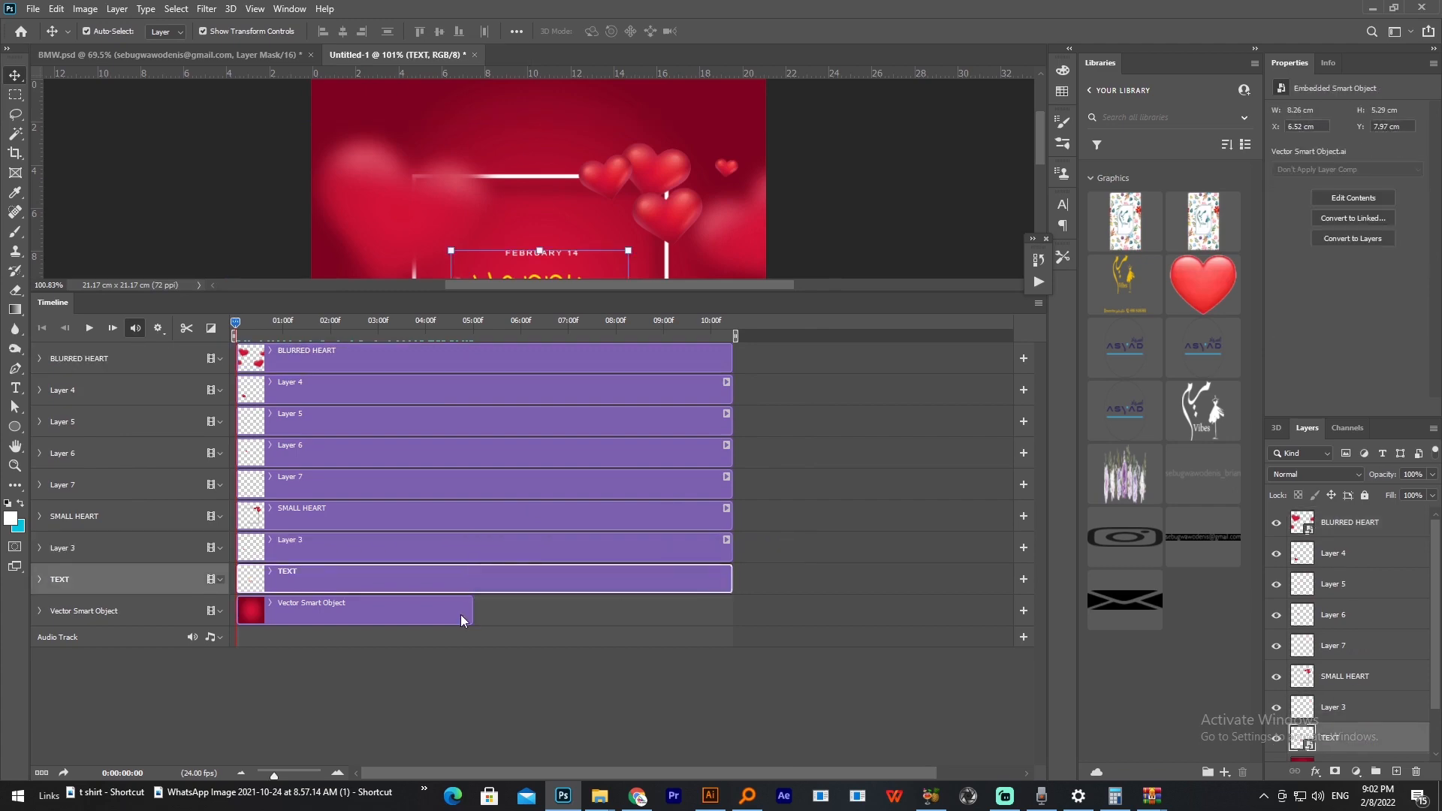
{"action": "left_click_drag", "start_coordinate": [471, 610], "coordinate": [733, 611]}
{"action": "left_click", "coordinate": [89, 329]}
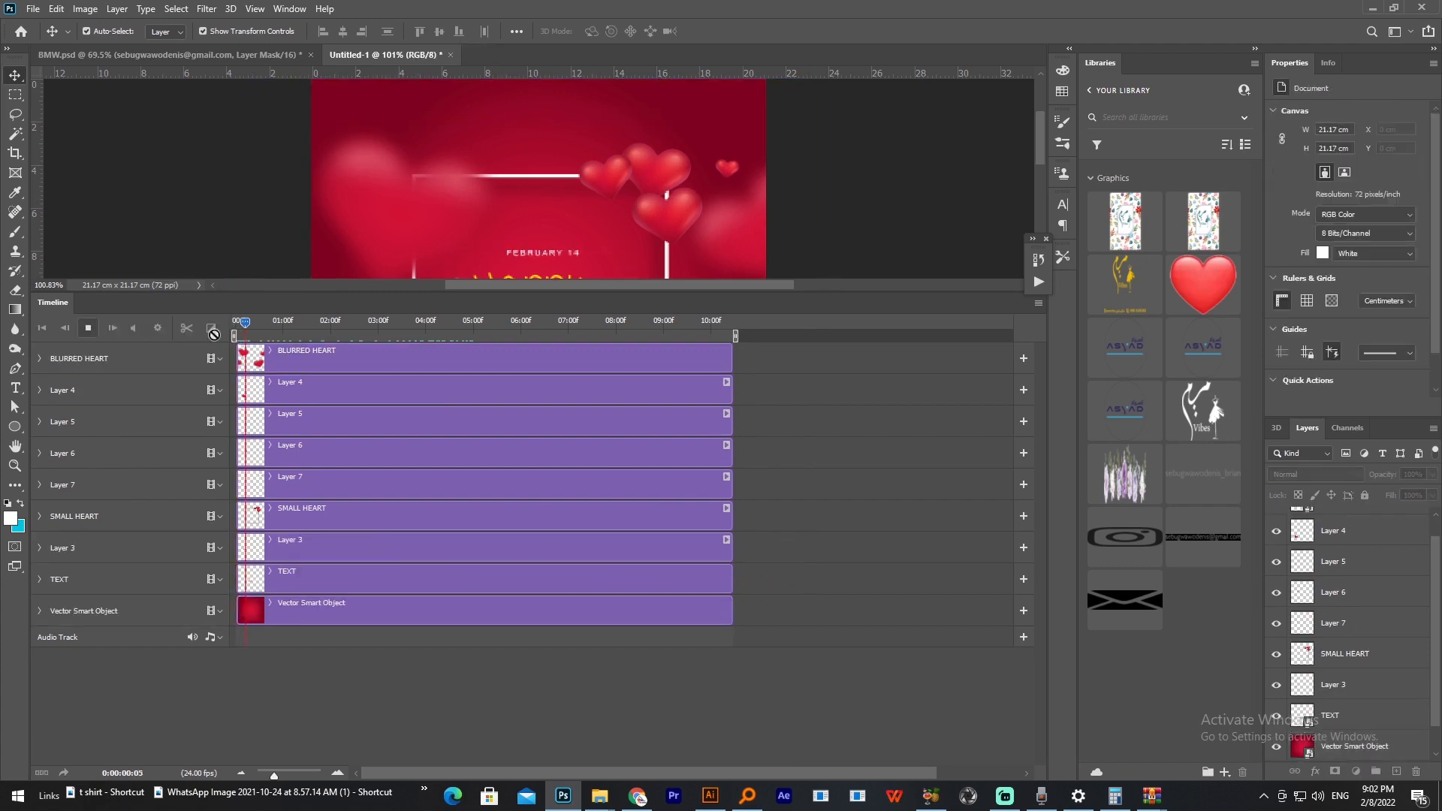
{"action": "left_click", "coordinate": [90, 328]}
Step: Convert Layer 3 and the SMALL HEART layer to smart objects
{"action": "left_click_drag", "start_coordinate": [399, 293], "coordinate": [400, 496]}
{"action": "left_click", "coordinate": [1354, 704]}
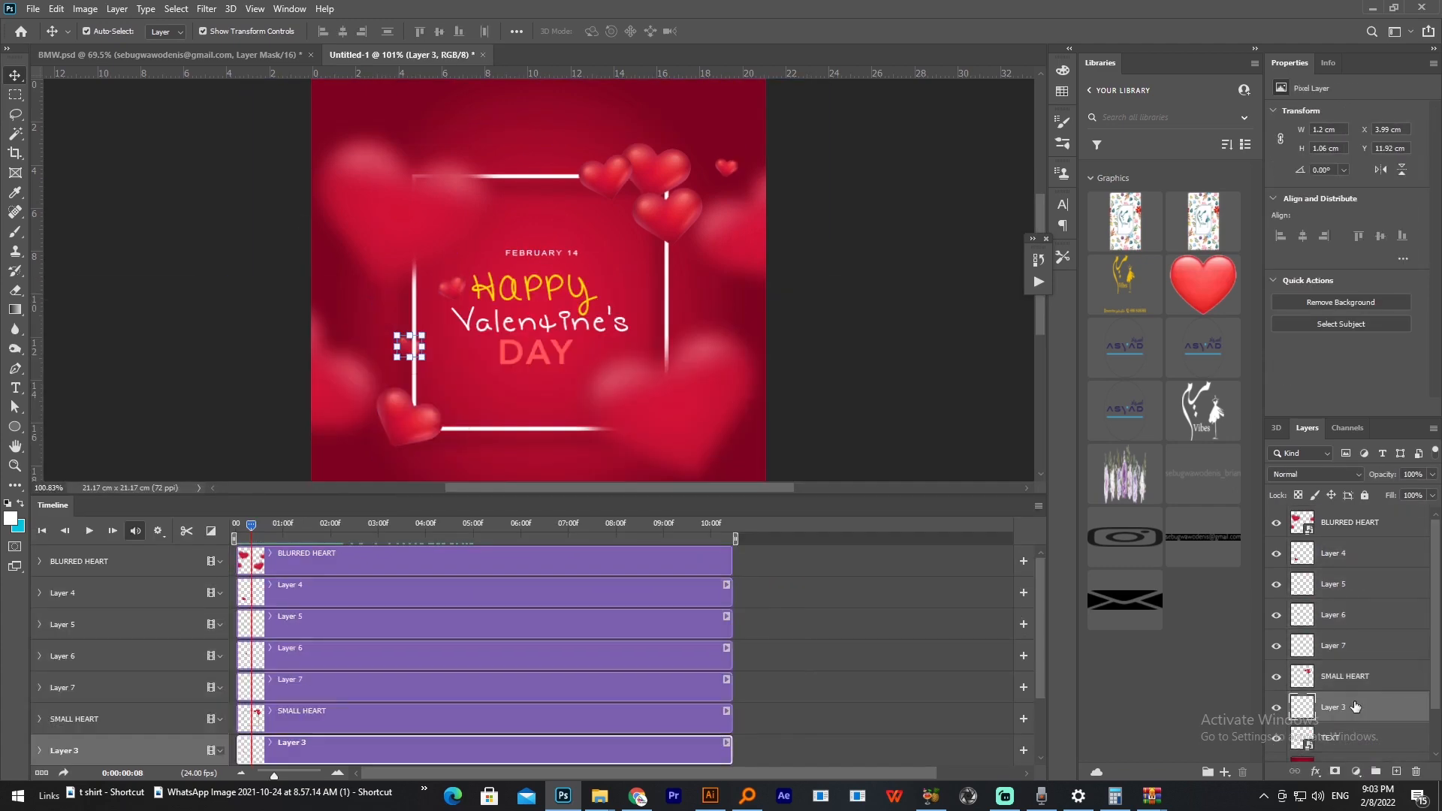
{"action": "right_click", "coordinate": [1356, 706]}
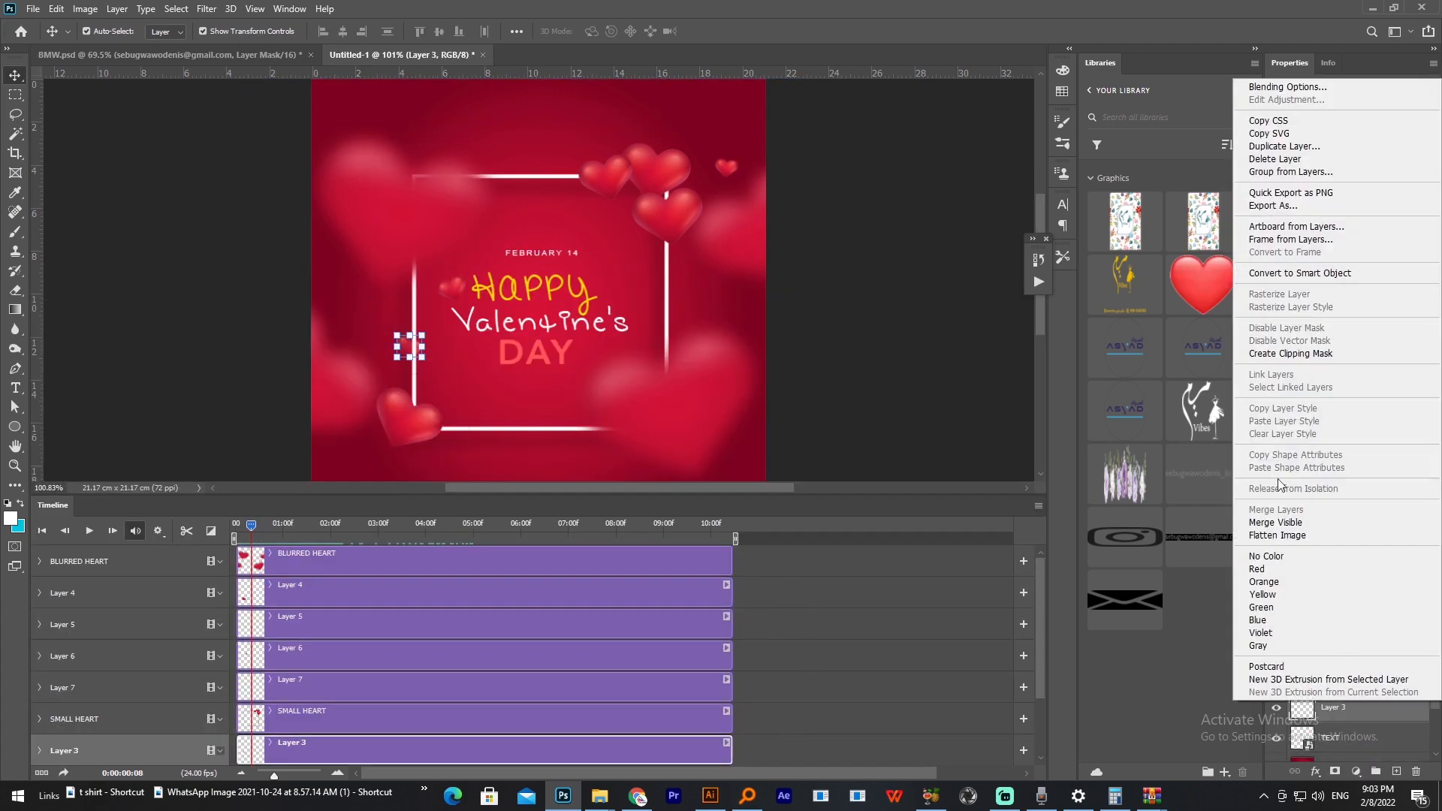
{"action": "left_click", "coordinate": [1286, 273]}
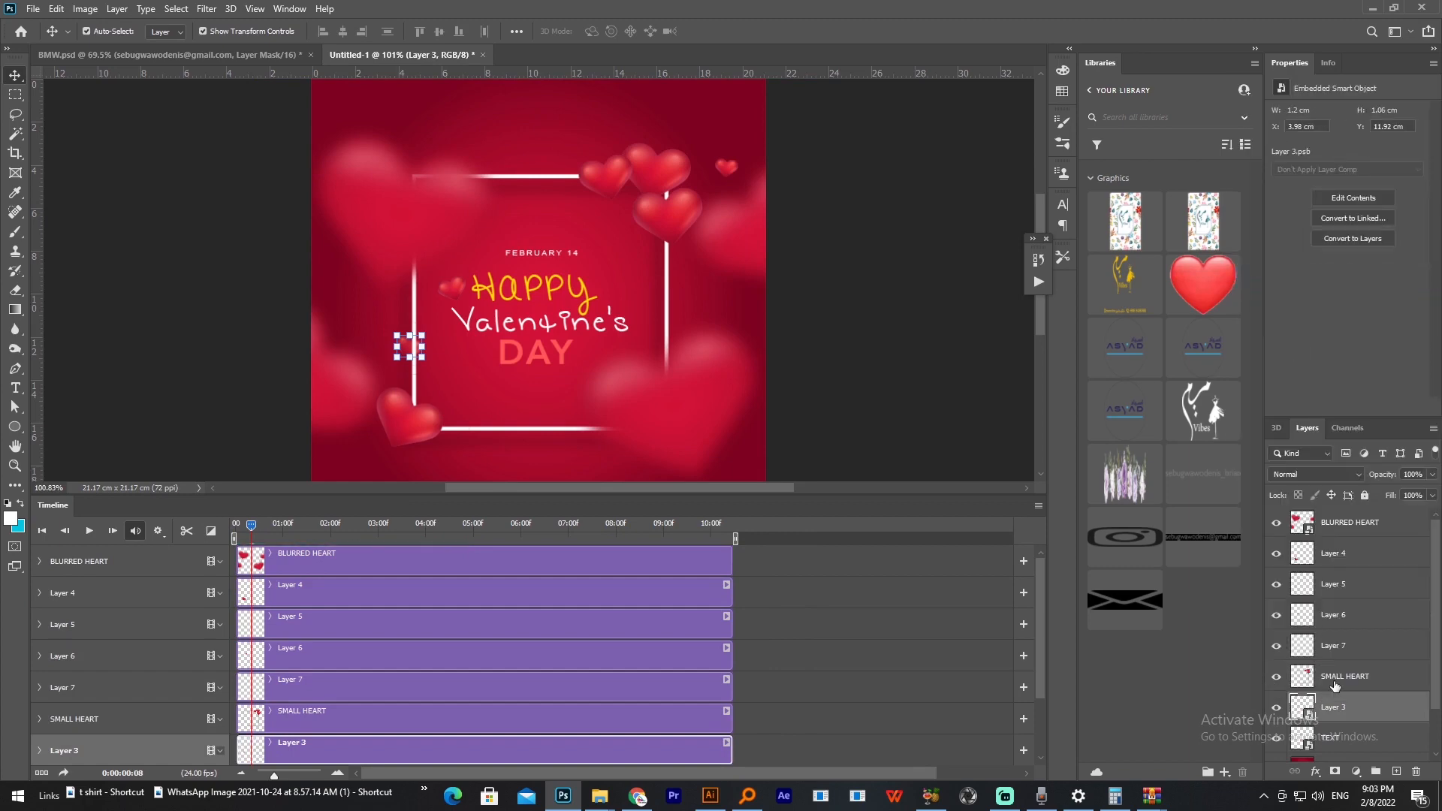
{"action": "right_click", "coordinate": [1330, 657]}
{"action": "left_click", "coordinate": [1274, 248]}
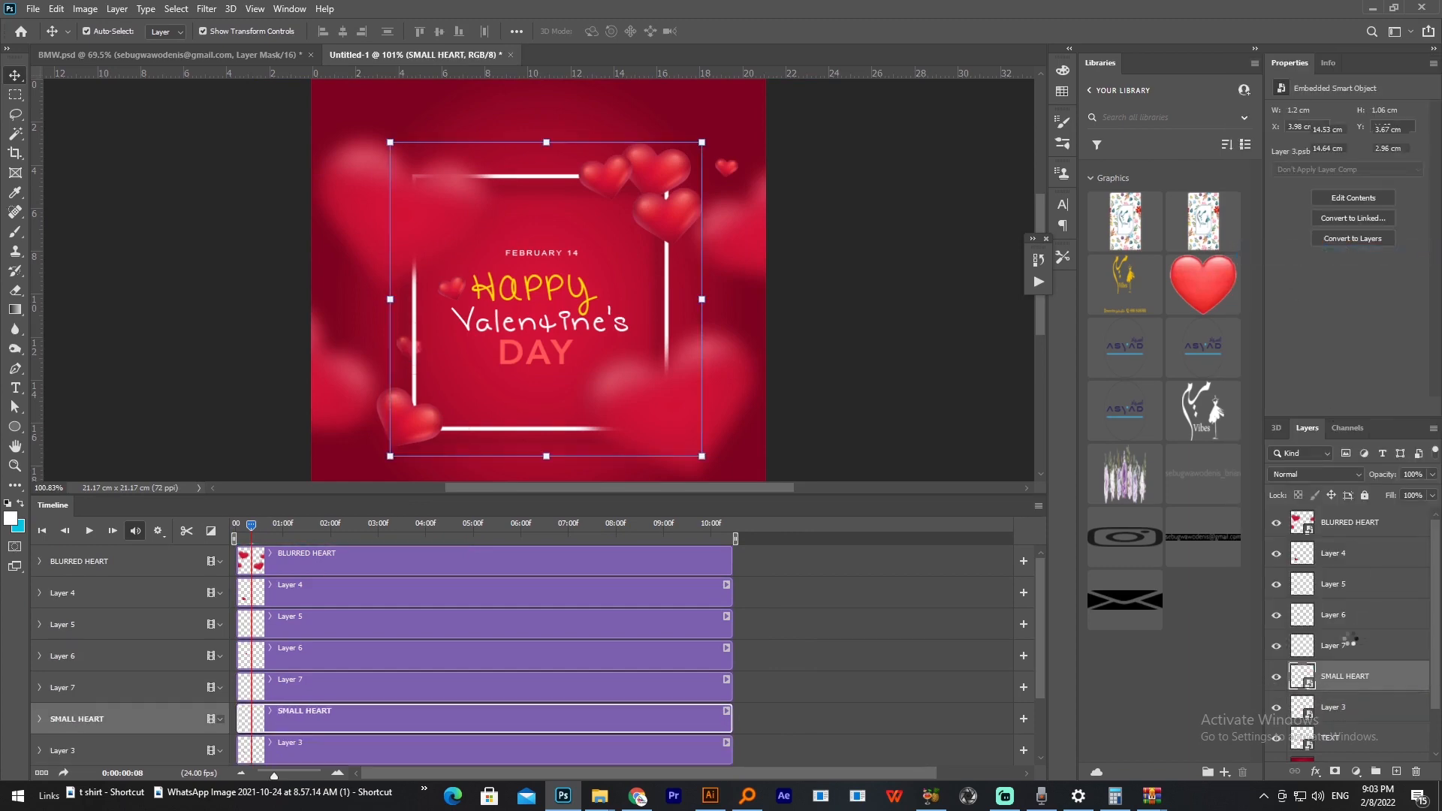
Step: Convert Layer 7, Layer 6, Layer 5 and Layer 4 each to a smart object
{"action": "right_click", "coordinate": [1352, 646]}
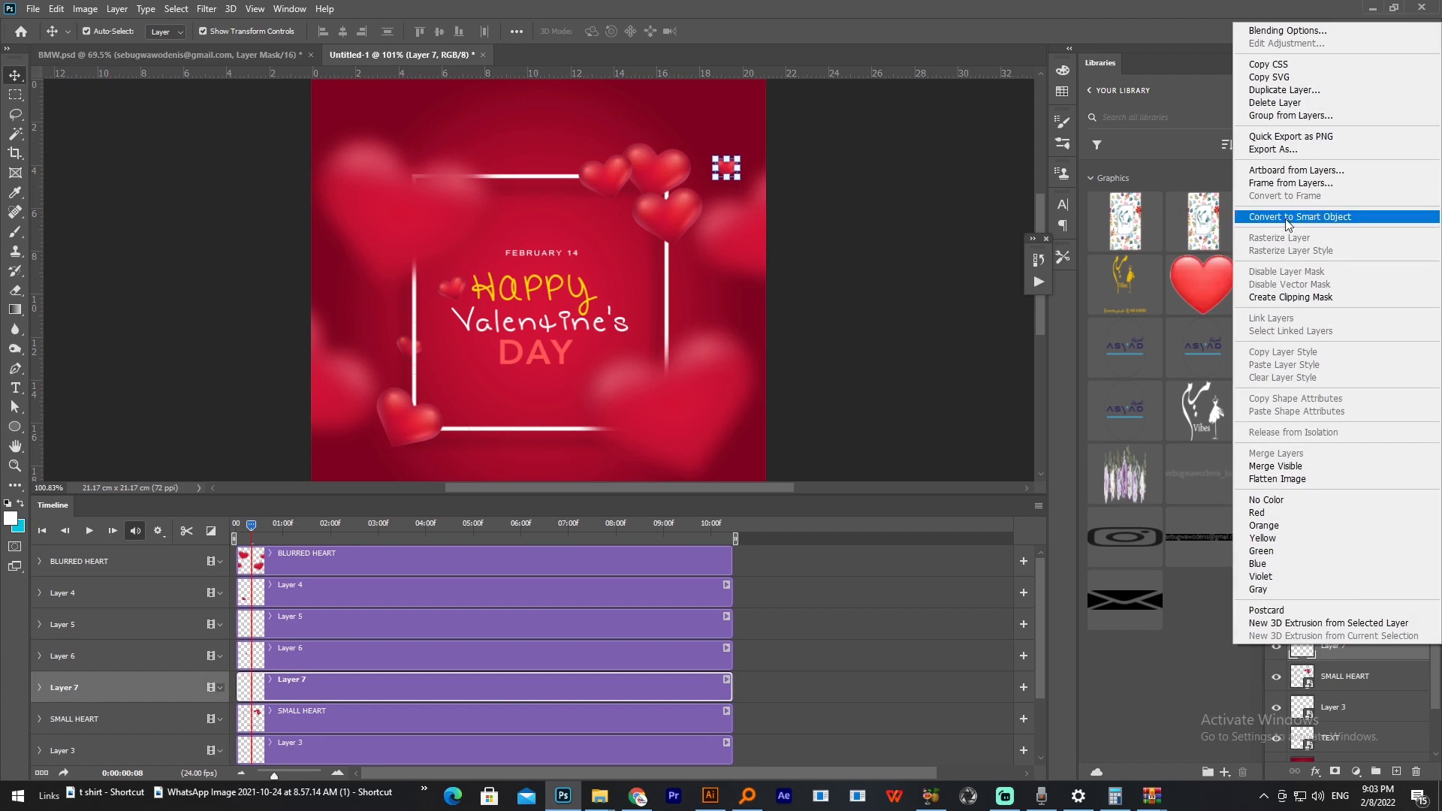
{"action": "left_click", "coordinate": [1286, 218]}
{"action": "right_click", "coordinate": [1352, 616]}
{"action": "left_click", "coordinate": [1198, 353]}
{"action": "right_click", "coordinate": [1350, 583]}
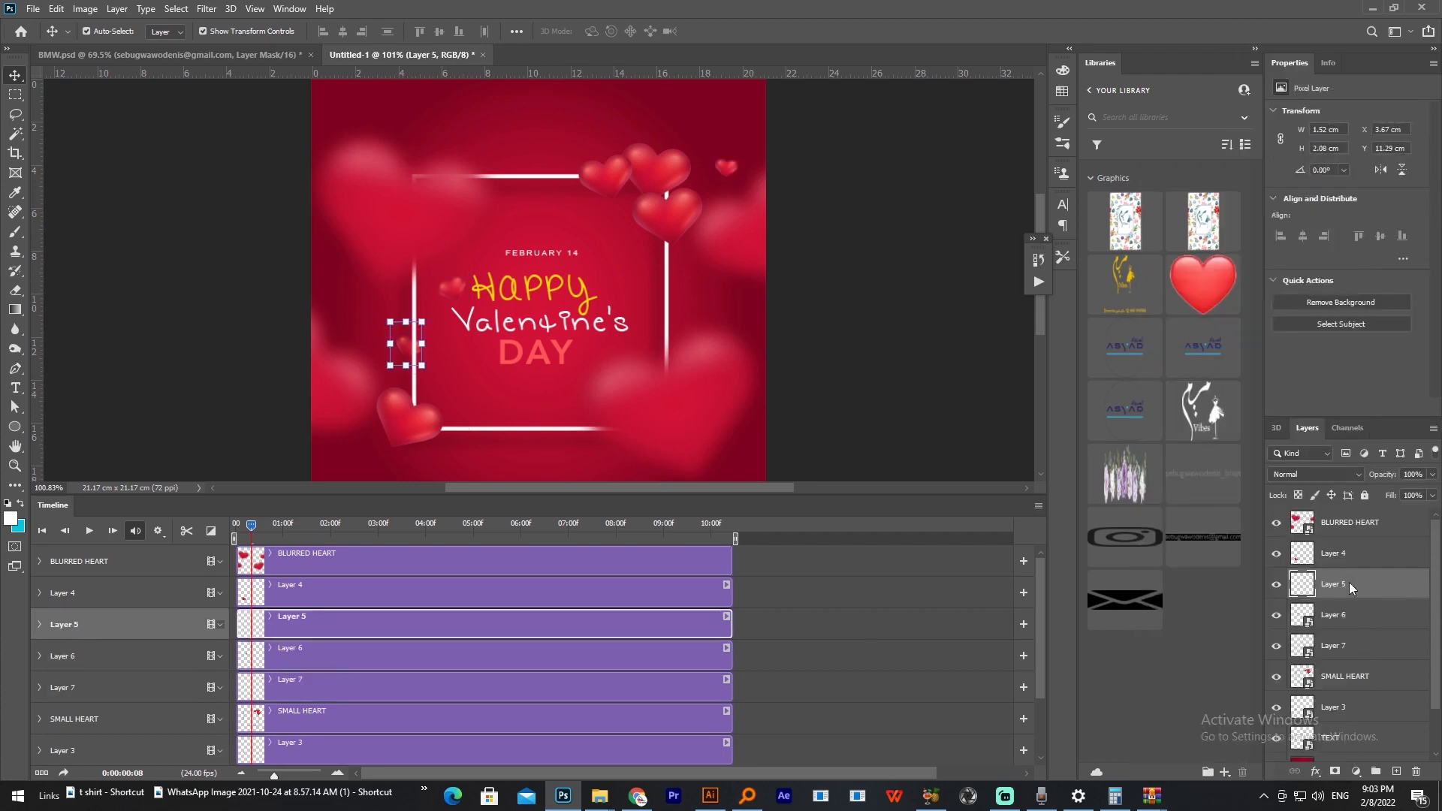
{"action": "left_click", "coordinate": [1198, 354]}
{"action": "right_click", "coordinate": [1345, 552]}
{"action": "left_click", "coordinate": [1193, 353]}
{"action": "scroll", "coordinate": [1365, 712], "scroll_direction": "down", "scroll_amount": 3}
{"action": "scroll", "coordinate": [1365, 712], "scroll_direction": "up", "scroll_amount": 3}
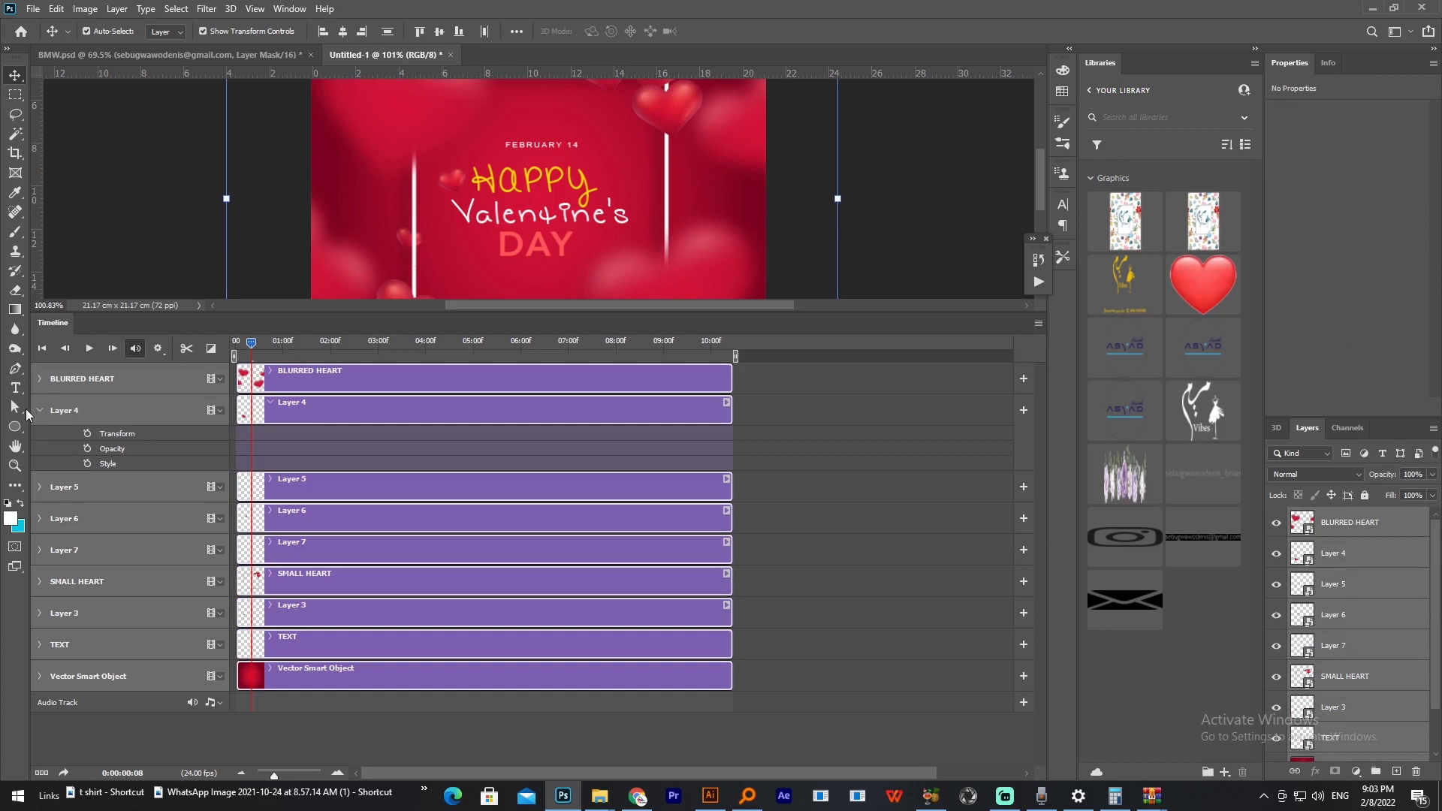
Step: Expand the timeline tracks from BLURRED HEART through TEXT to show their animatable properties
{"action": "left_click", "coordinate": [39, 378]}
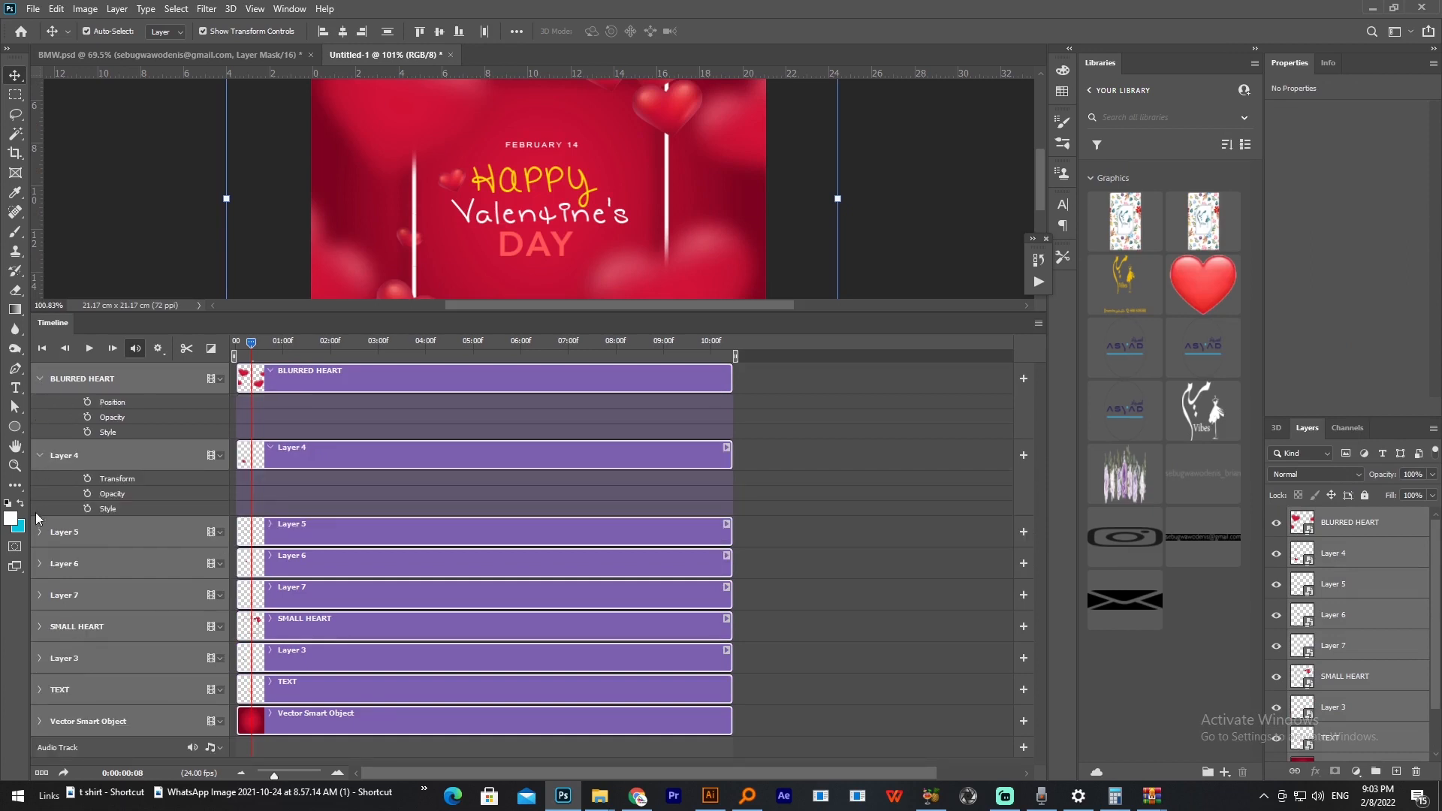
{"action": "left_click", "coordinate": [40, 531]}
{"action": "left_click", "coordinate": [39, 608]}
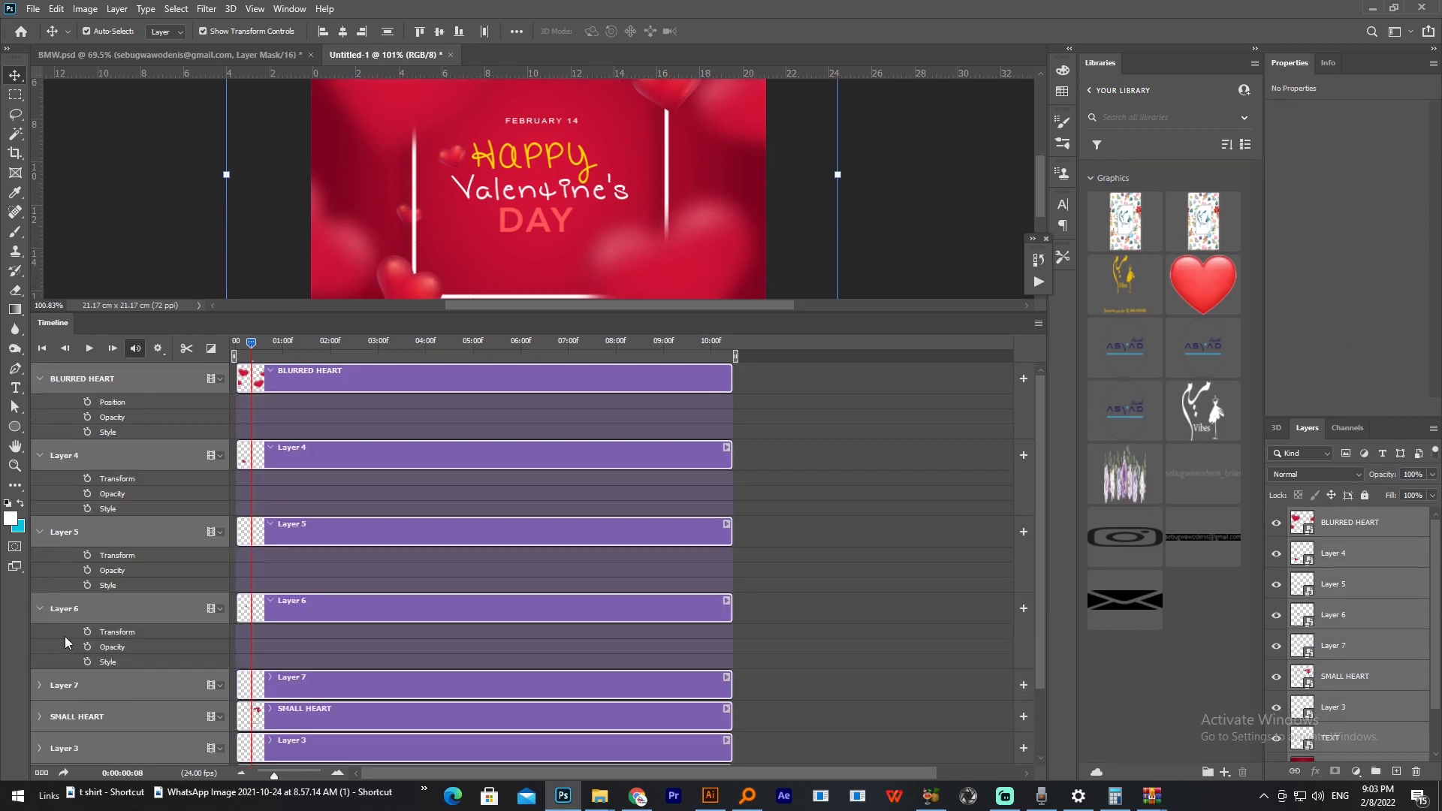
{"action": "left_click", "coordinate": [39, 685]}
{"action": "scroll", "coordinate": [1035, 703], "scroll_direction": "down", "scroll_amount": 2}
{"action": "left_click", "coordinate": [39, 634]}
{"action": "left_click", "coordinate": [39, 711]}
{"action": "left_click_drag", "start_coordinate": [1041, 627], "coordinate": [1040, 695]}
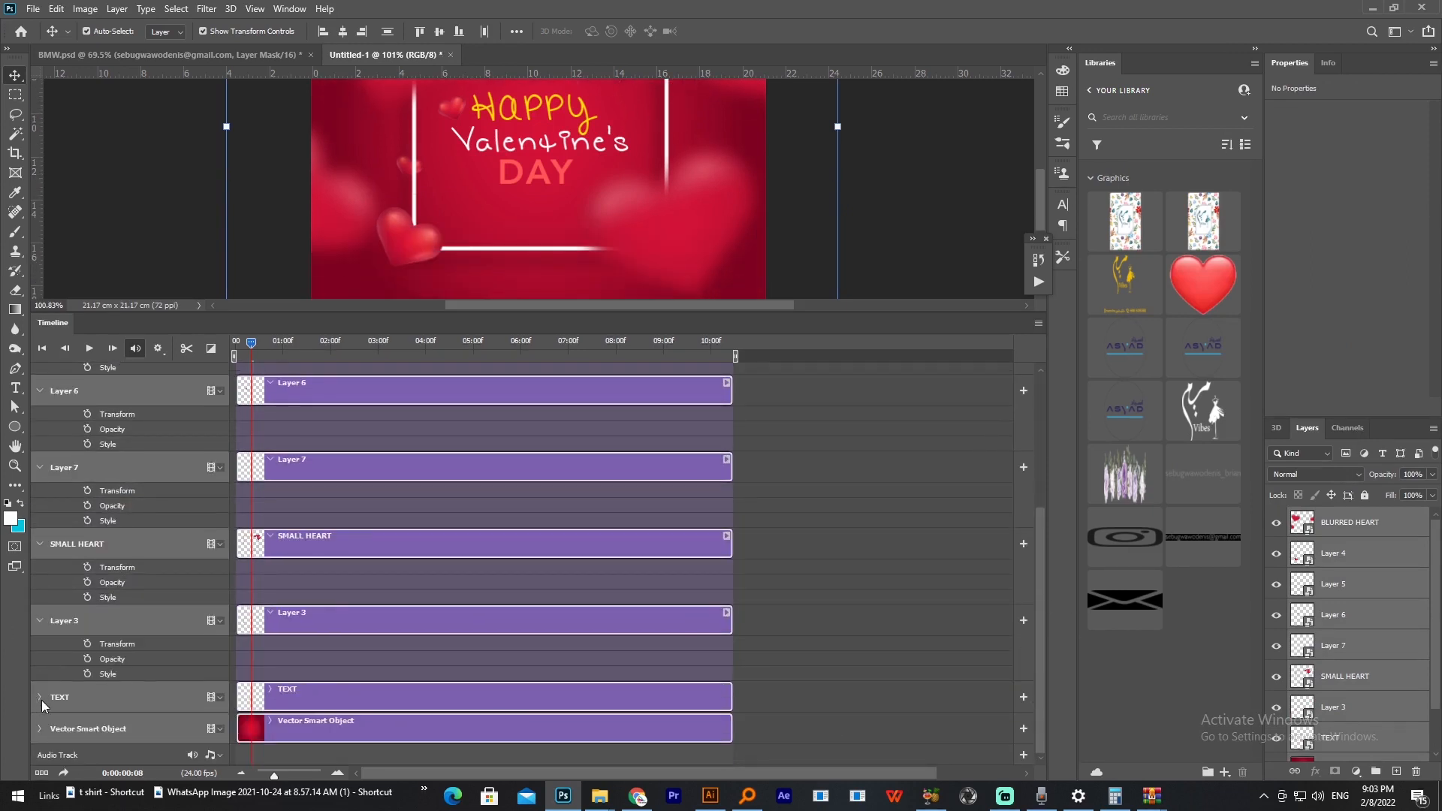
{"action": "left_click", "coordinate": [40, 697]}
Step: Add a Position keyframe to TEXT and Transform keyframes to Layer 3, SMALL HEART, Layer 7 and Layer 6 at frame 0:00:00:08
{"action": "left_click", "coordinate": [183, 724]}
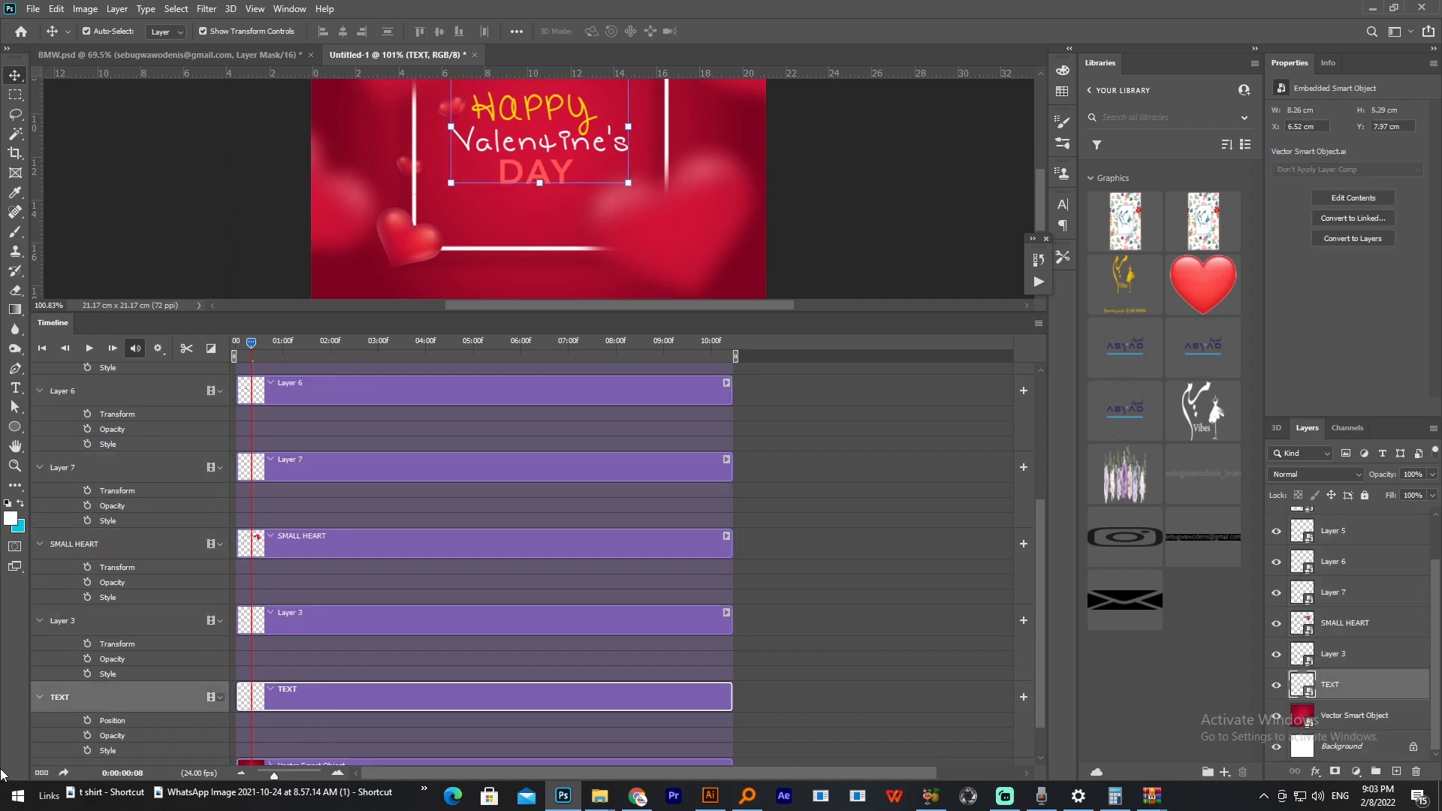
{"action": "left_click", "coordinate": [88, 720]}
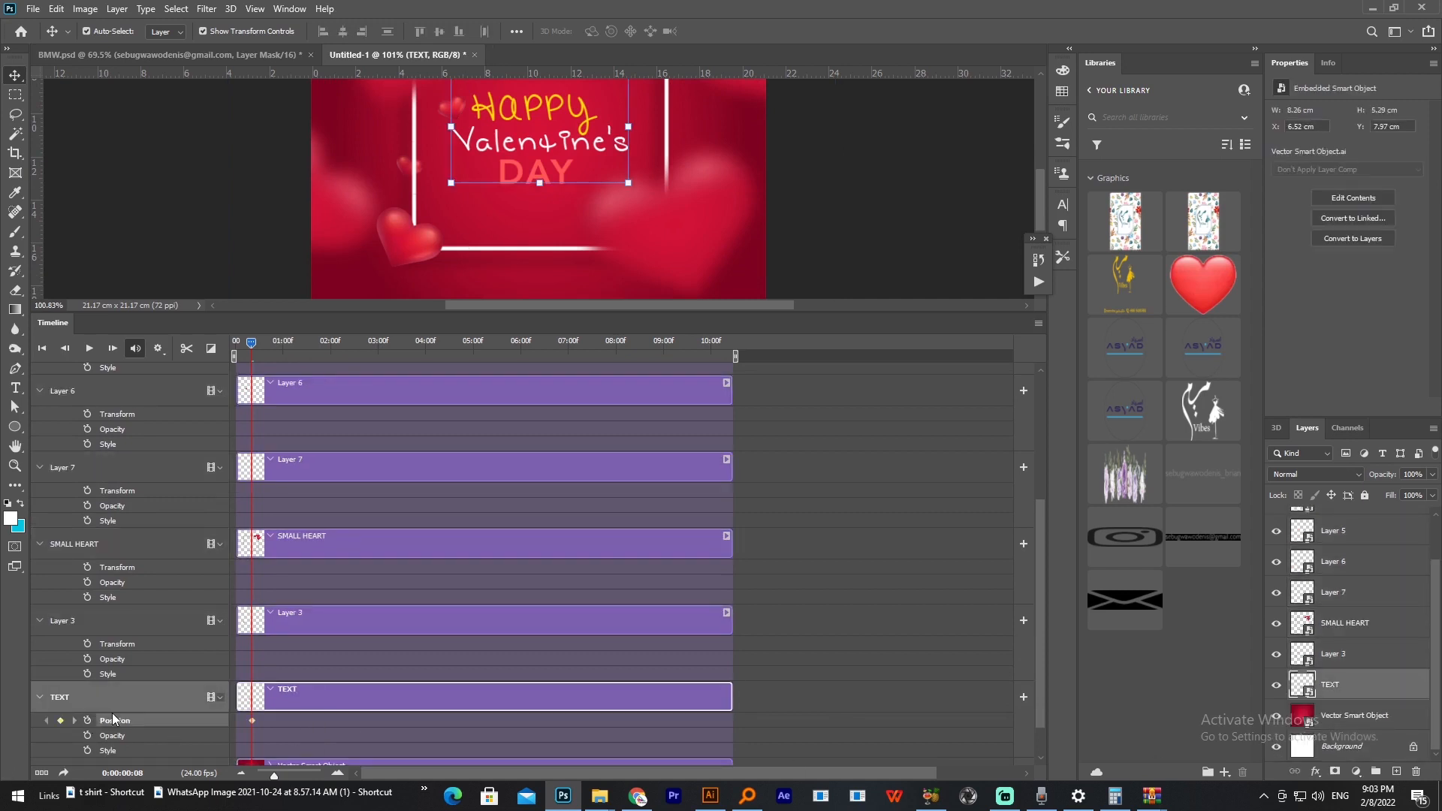
{"action": "left_click", "coordinate": [88, 643]}
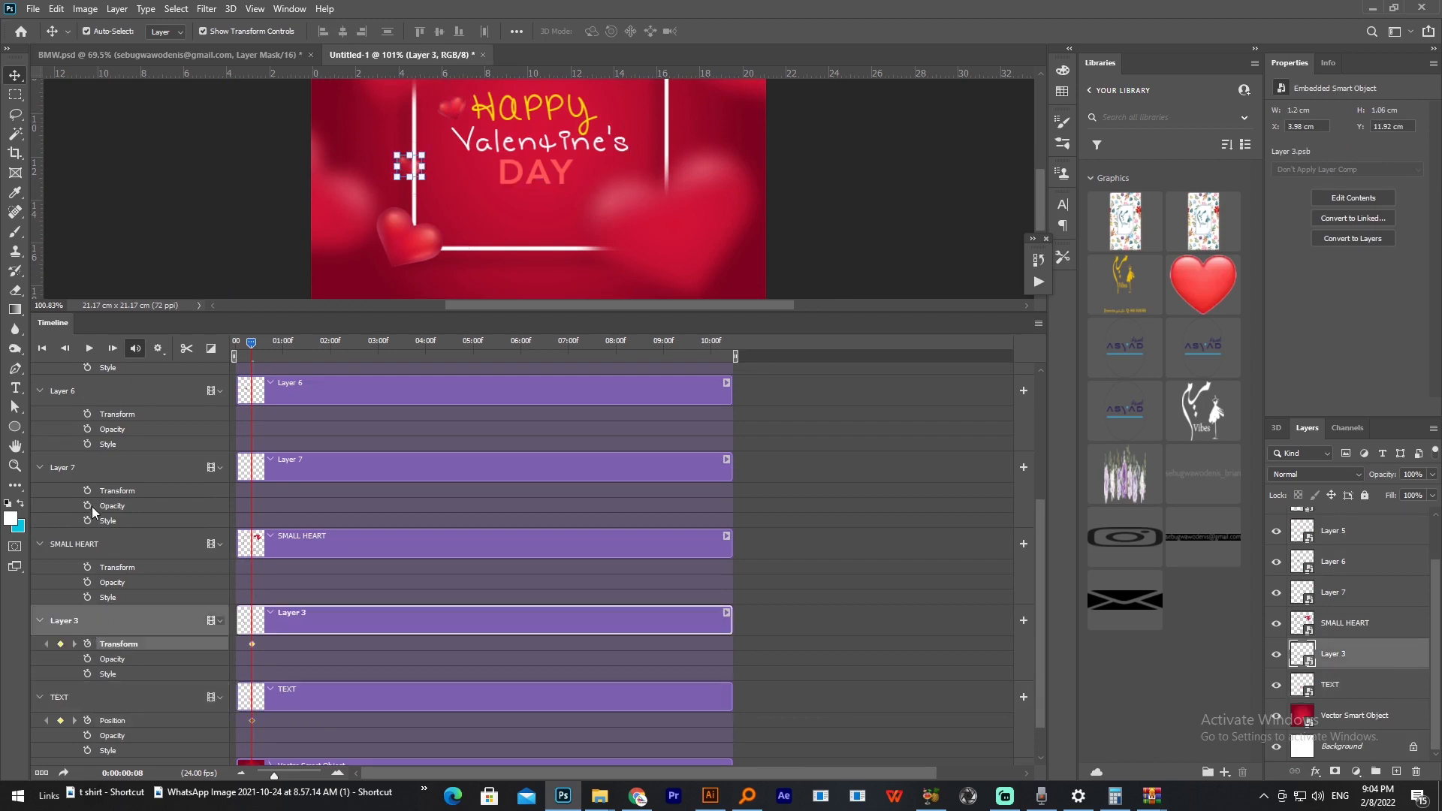
{"action": "left_click", "coordinate": [87, 567]}
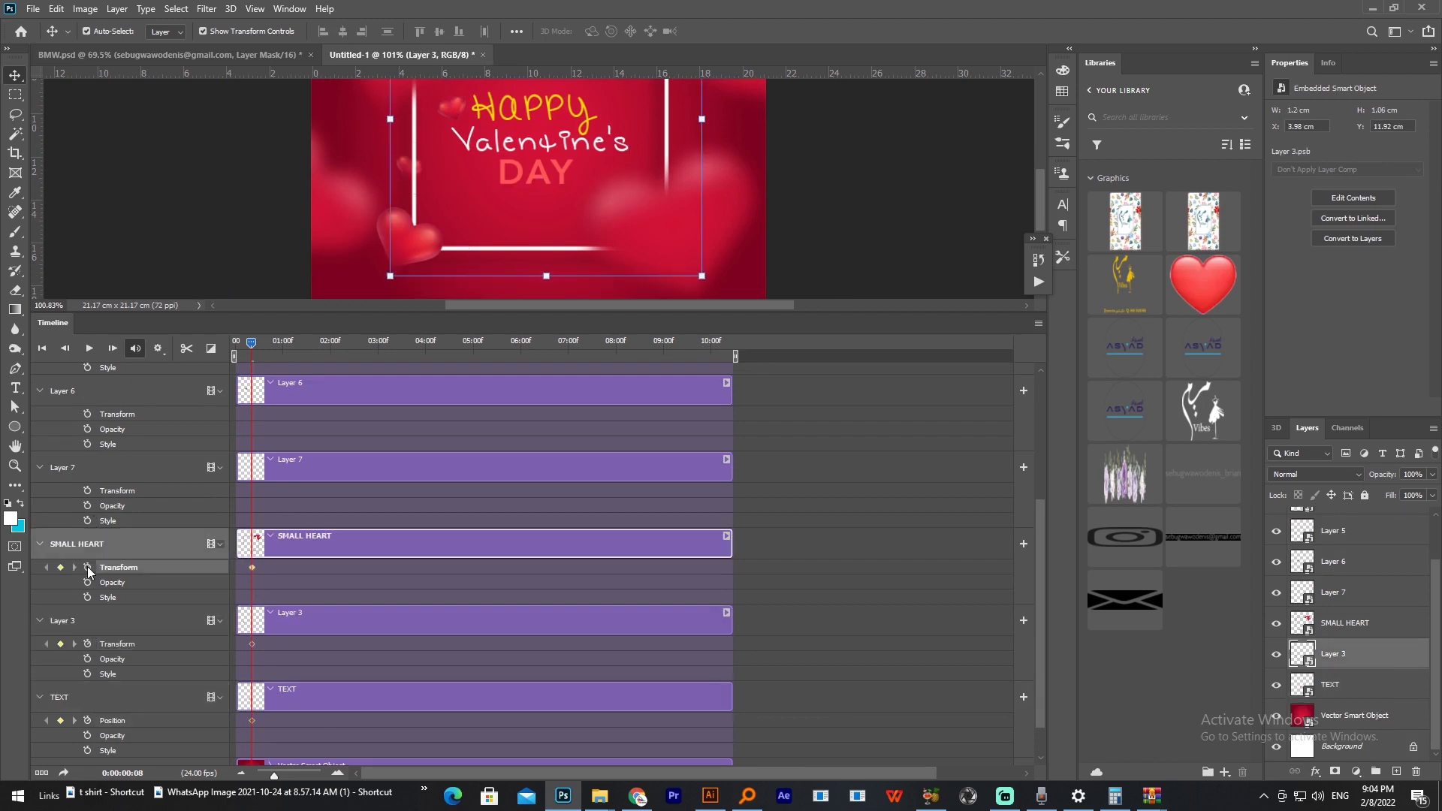
{"action": "left_click", "coordinate": [88, 491]}
{"action": "left_click", "coordinate": [87, 414]}
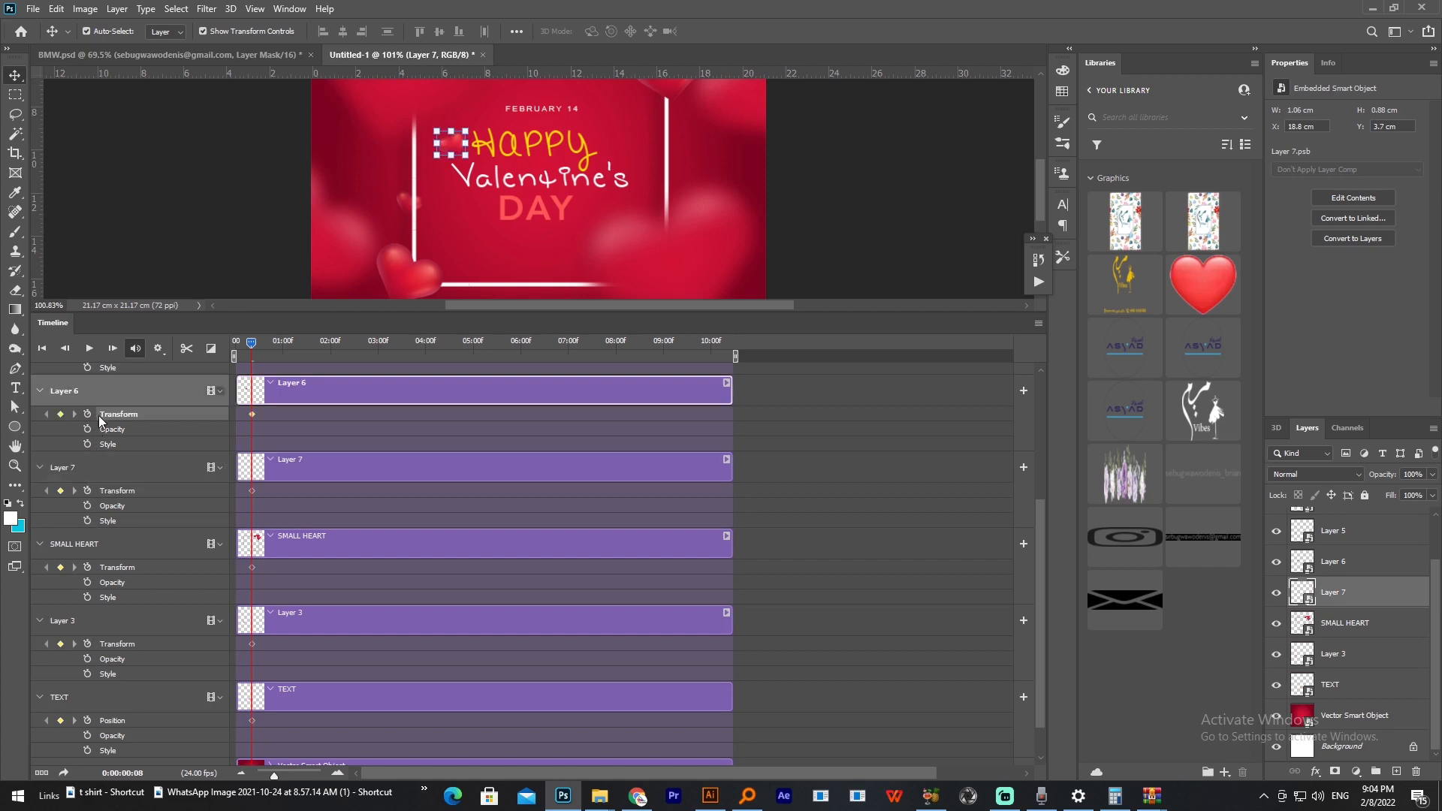
Step: Expand the Vector Smart Object track and add a Position keyframe to it at the playhead
{"action": "left_click_drag", "start_coordinate": [1039, 692], "coordinate": [837, 741]}
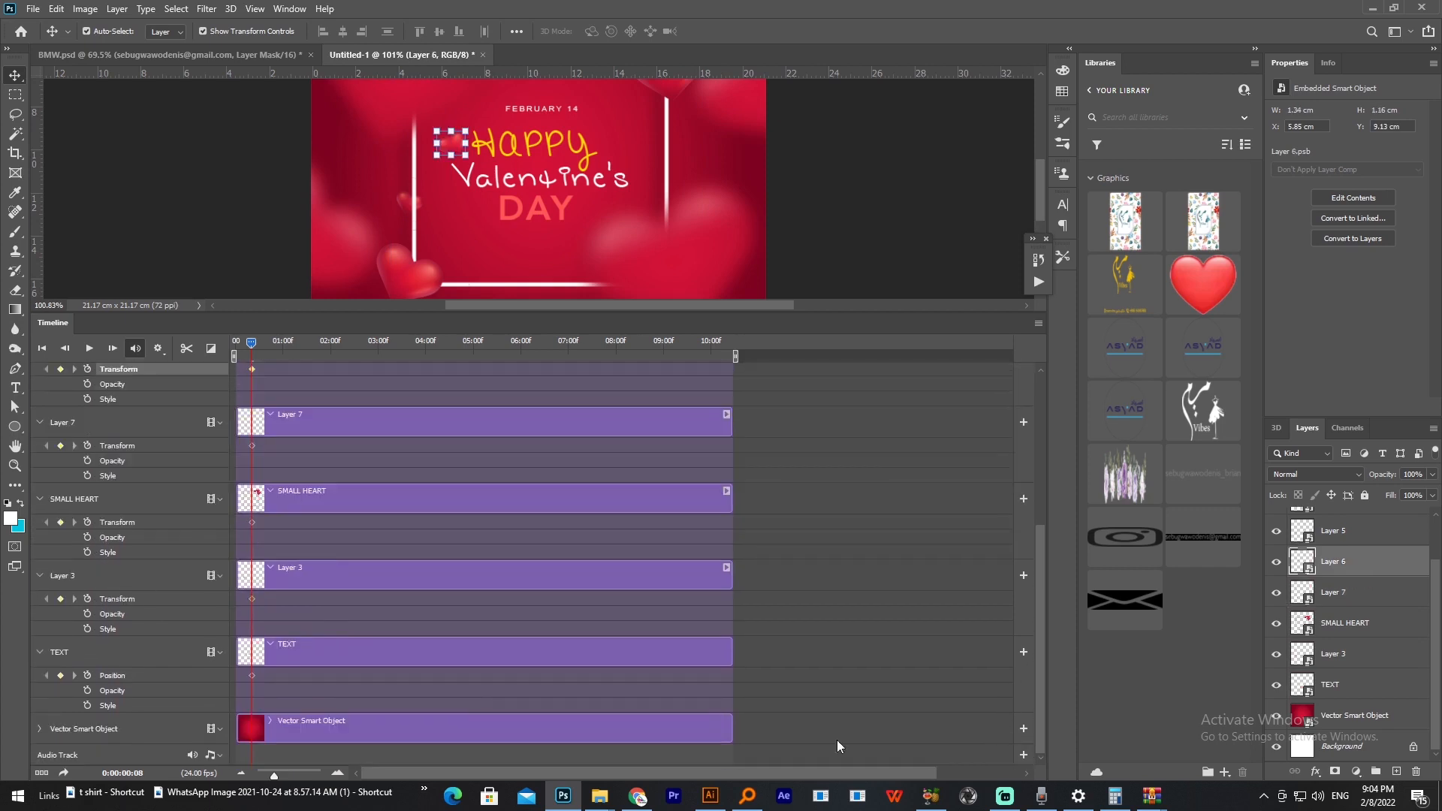
{"action": "left_click", "coordinate": [45, 728]}
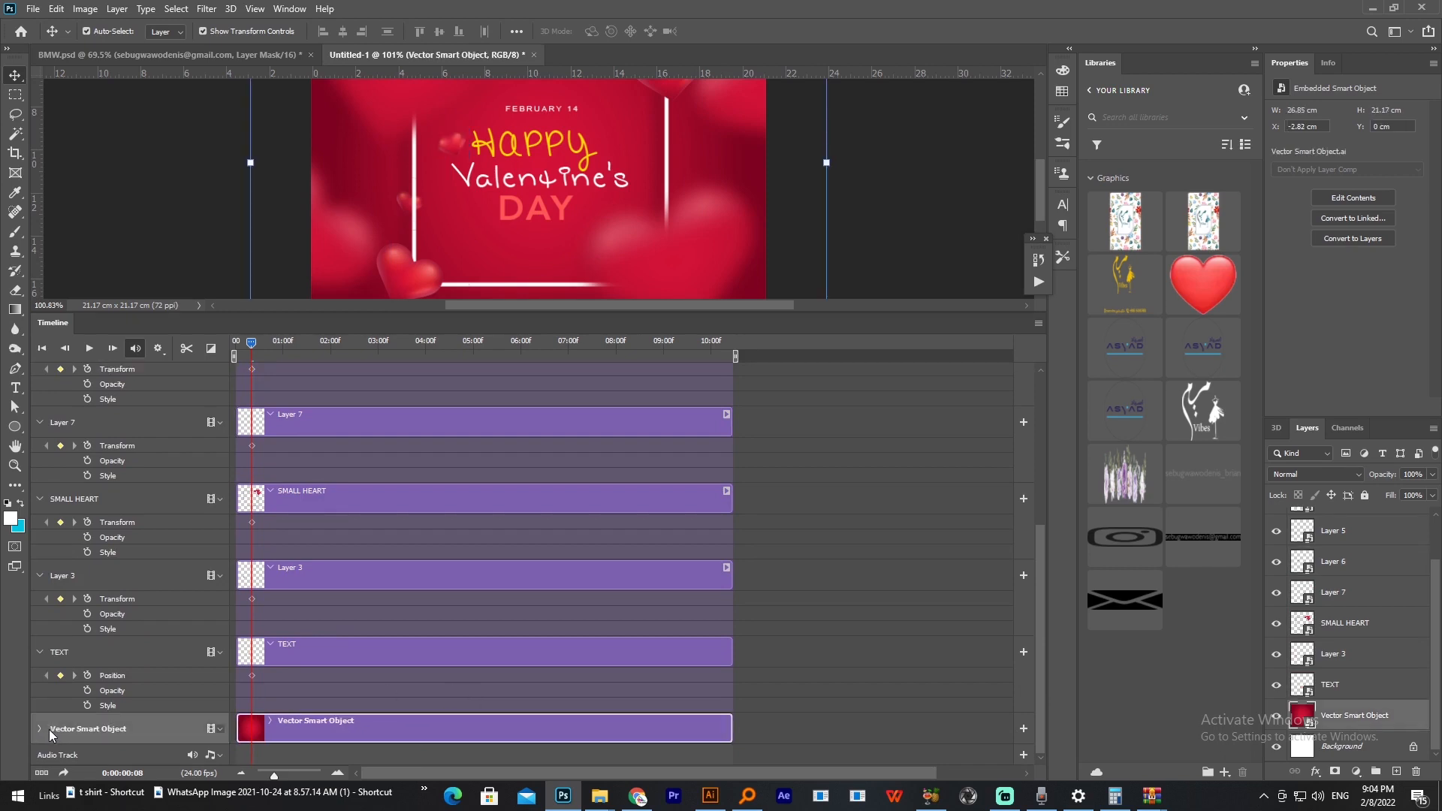
{"action": "left_click", "coordinate": [40, 729]}
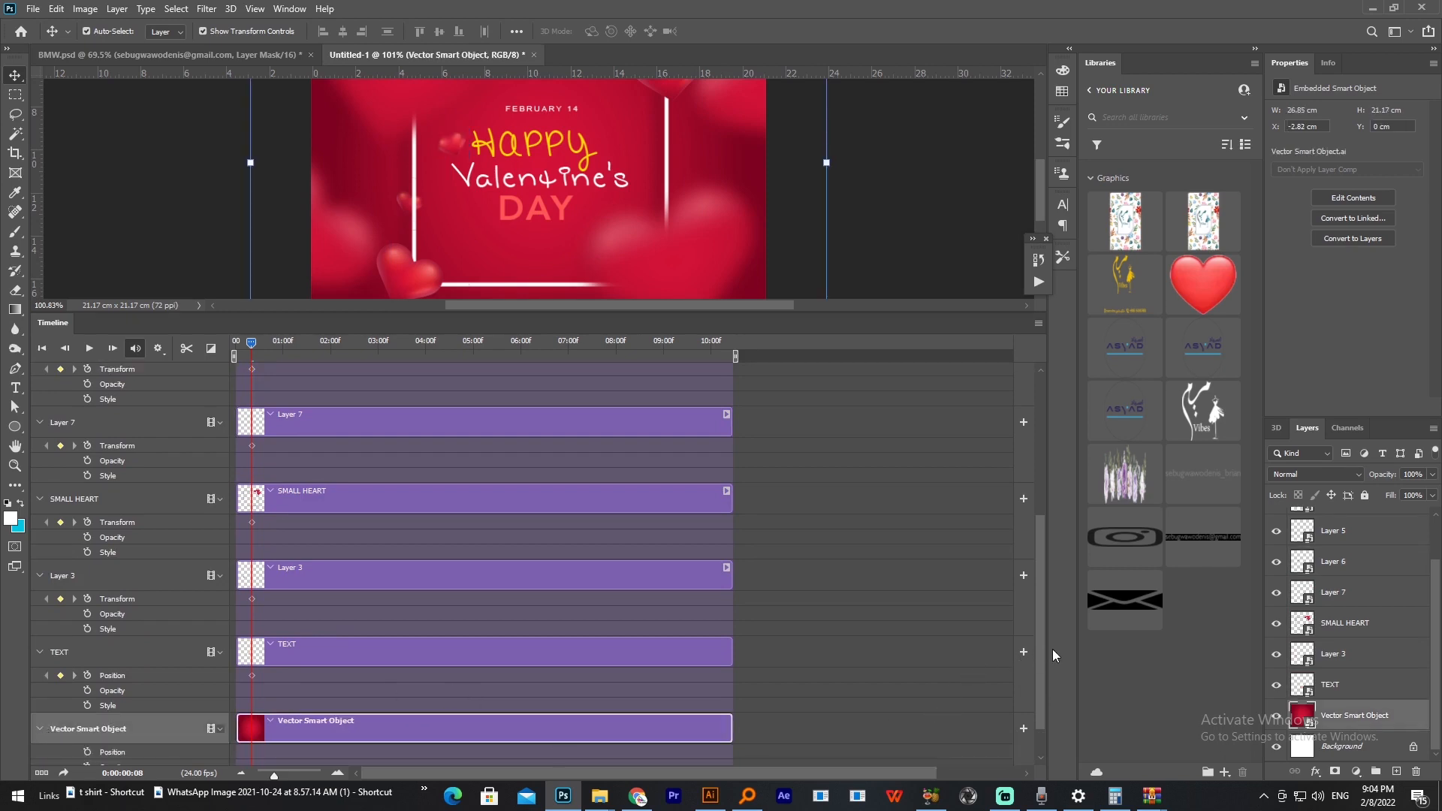
{"action": "left_click_drag", "start_coordinate": [1040, 661], "coordinate": [354, 711]}
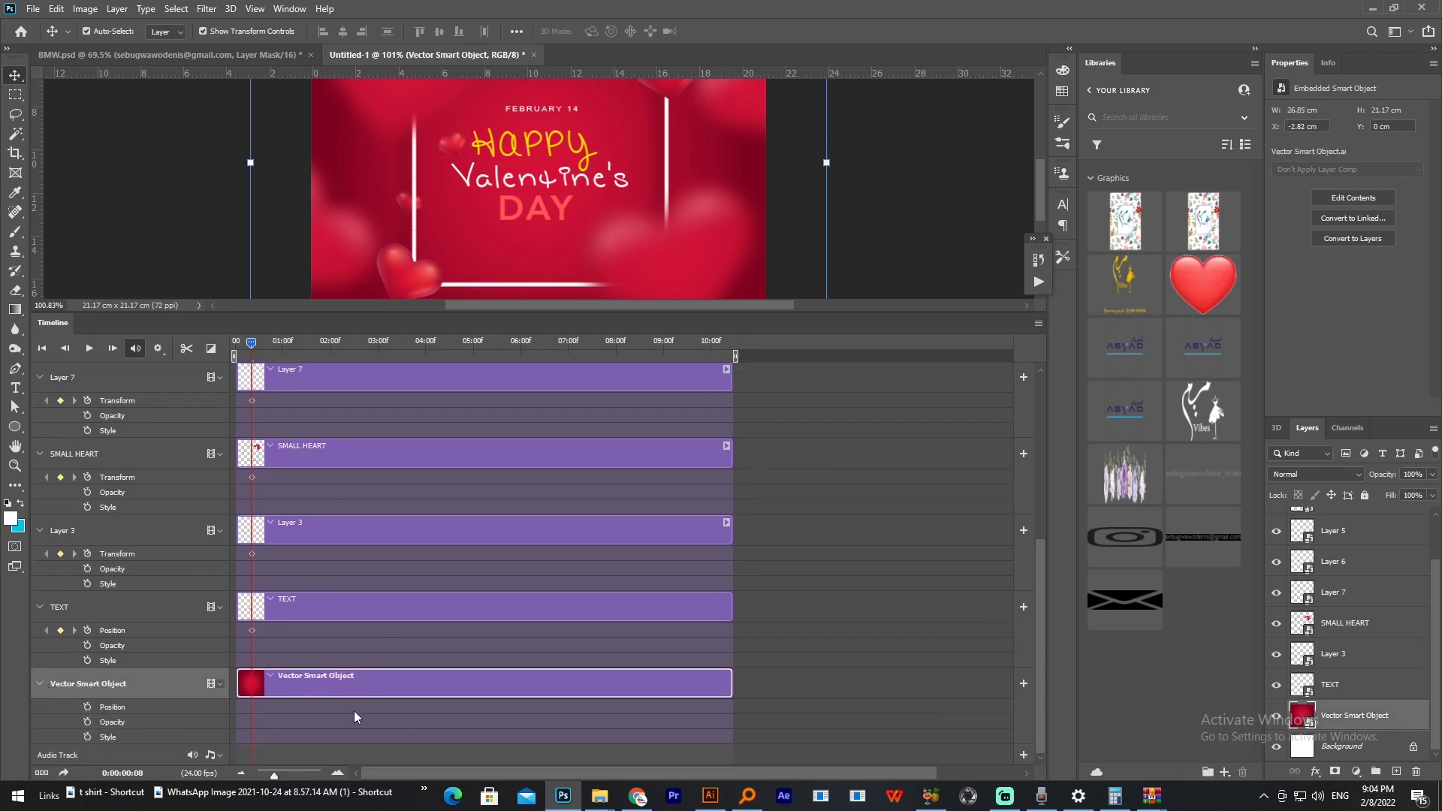
{"action": "left_click", "coordinate": [87, 708]}
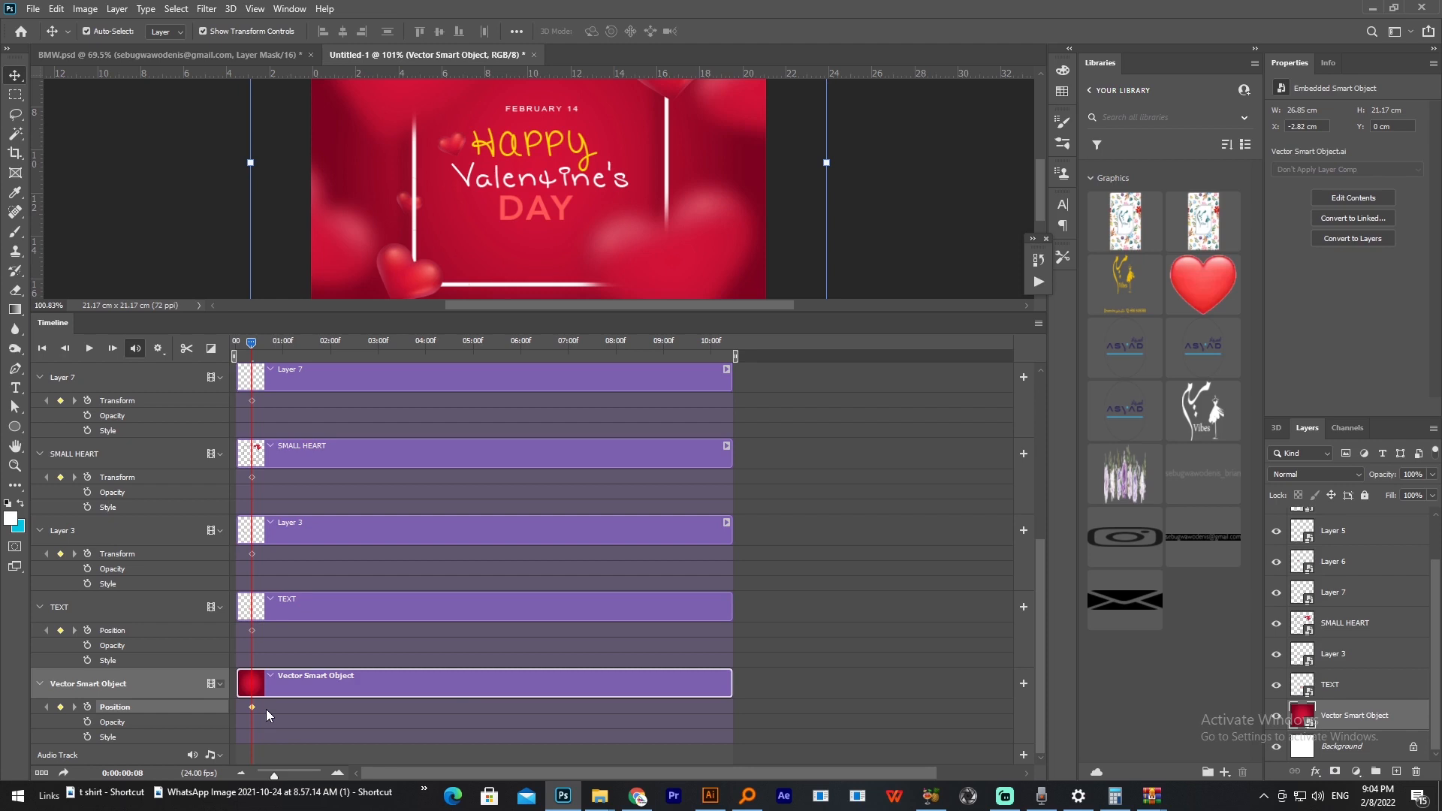
Step: Add a Transform keyframe to Layer 5 and a Position keyframe to BLURRED HEART at the playhead, leaving no layer selected
{"action": "left_click_drag", "start_coordinate": [1041, 626], "coordinate": [1042, 469]}
{"action": "left_click", "coordinate": [87, 514]}
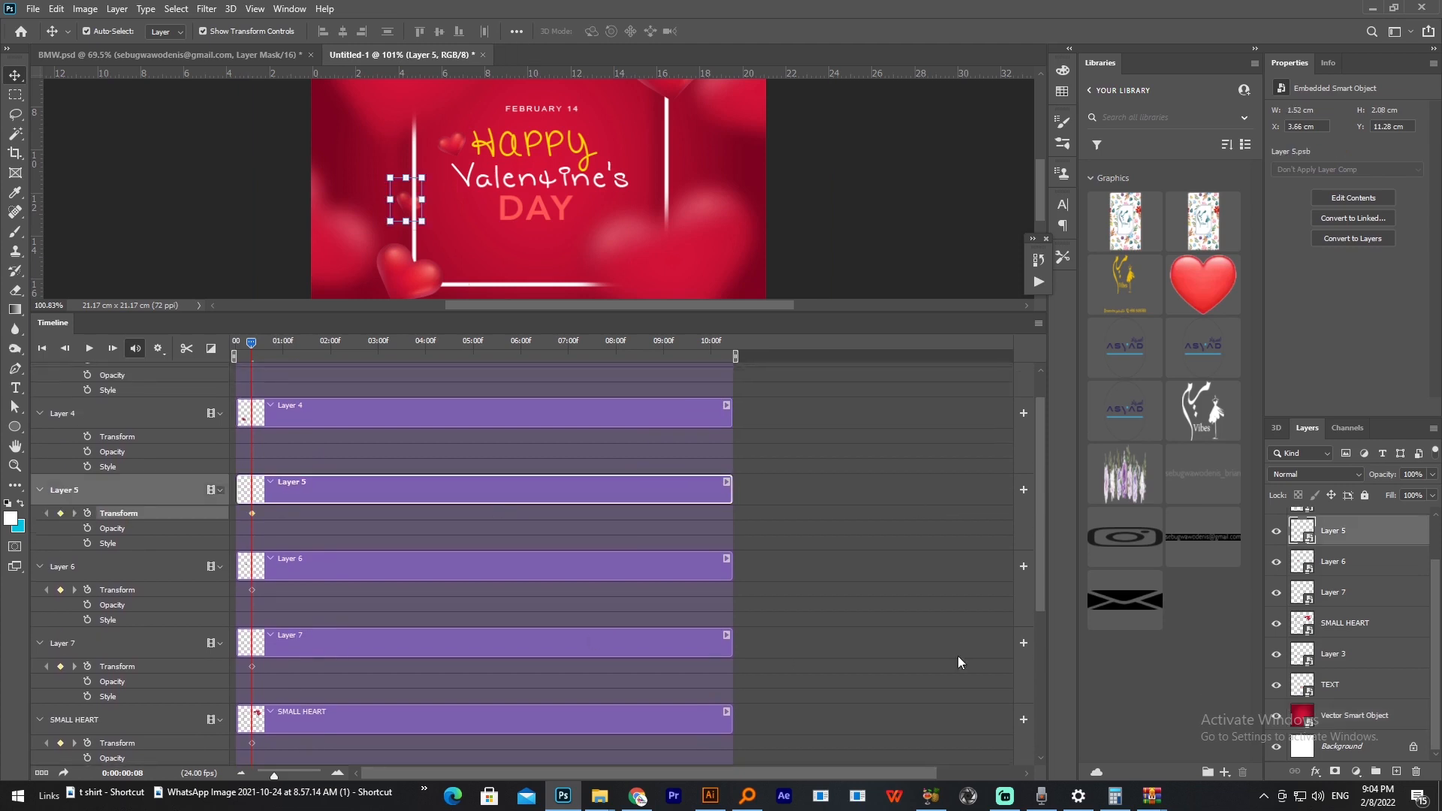
{"action": "scroll", "coordinate": [1044, 548], "scroll_direction": "up", "scroll_amount": 1}
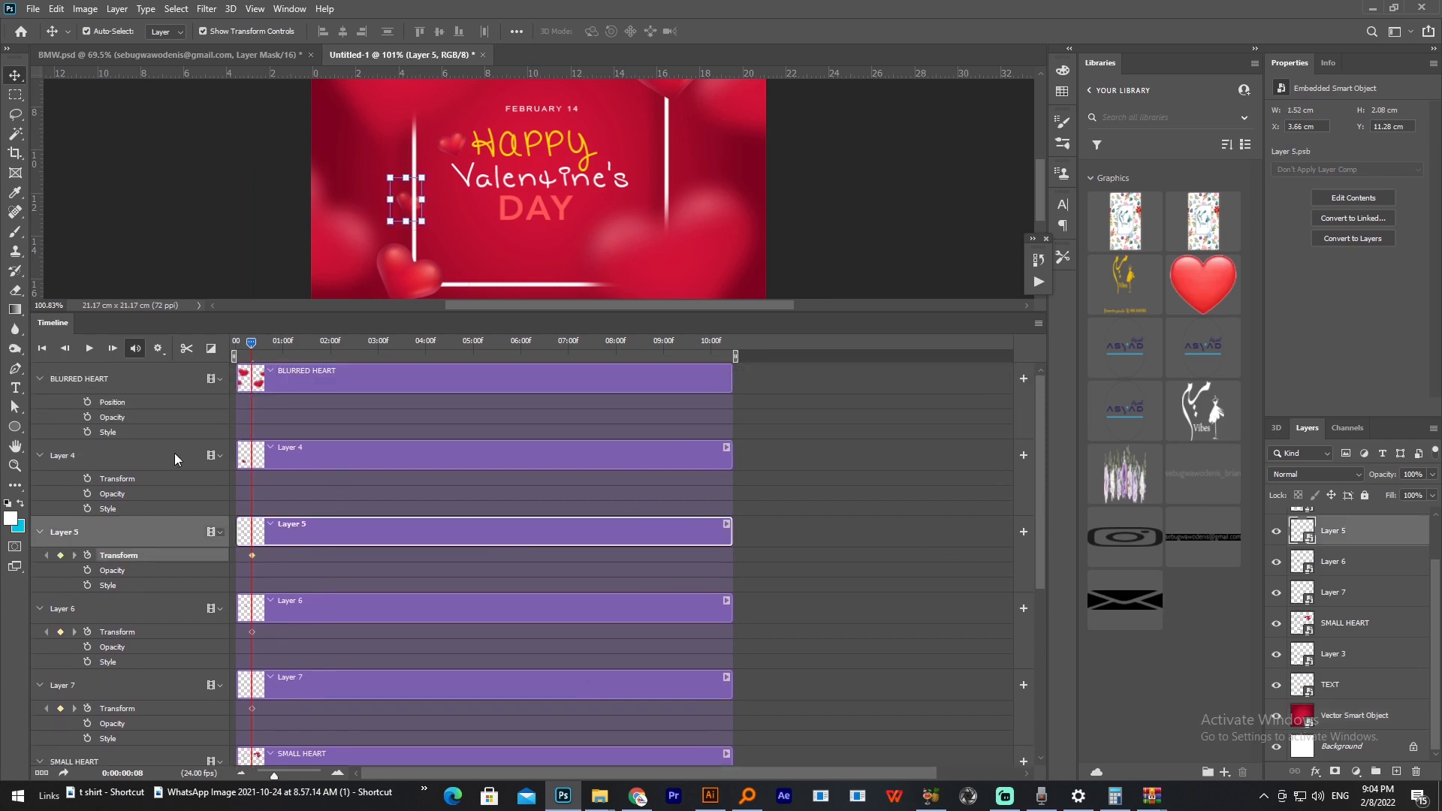
{"action": "left_click", "coordinate": [88, 402]}
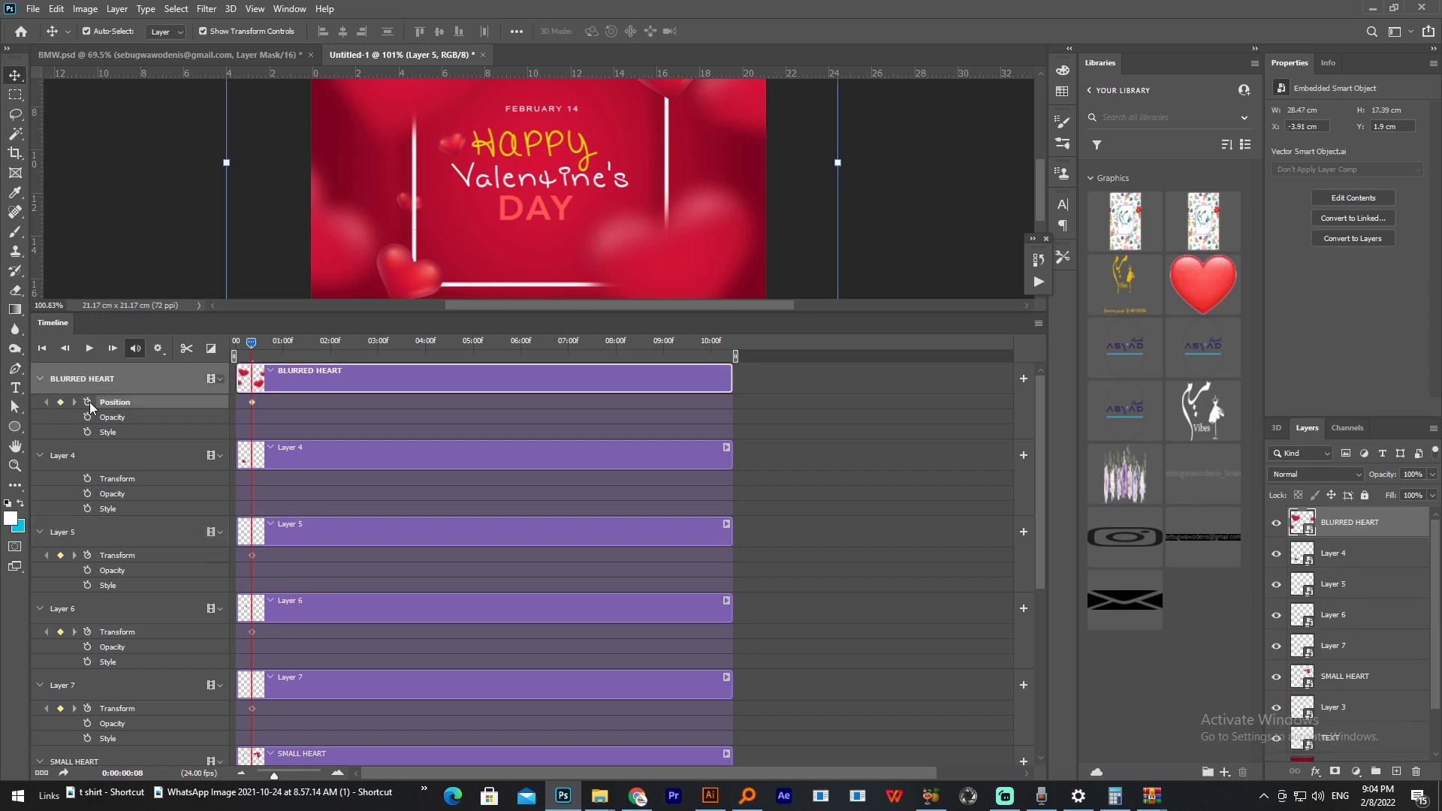
{"action": "left_click", "coordinate": [930, 241]}
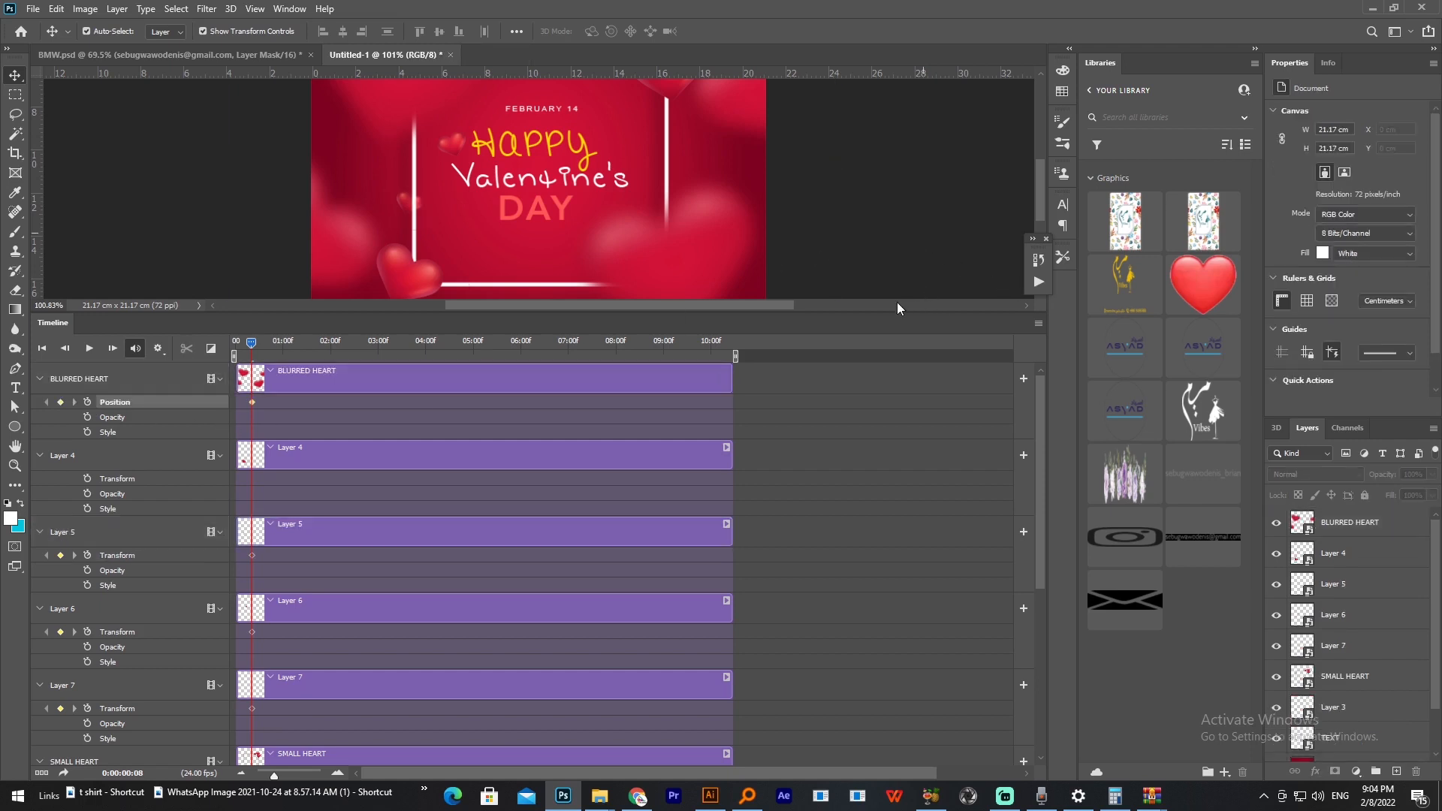
Step: Shrink the timeline area, fit the design on screen and convert the TEXT layer to a new smart object
{"action": "left_click_drag", "start_coordinate": [880, 314], "coordinate": [883, 535]}
{"action": "scroll", "coordinate": [753, 390], "scroll_direction": "up", "scroll_amount": 2}
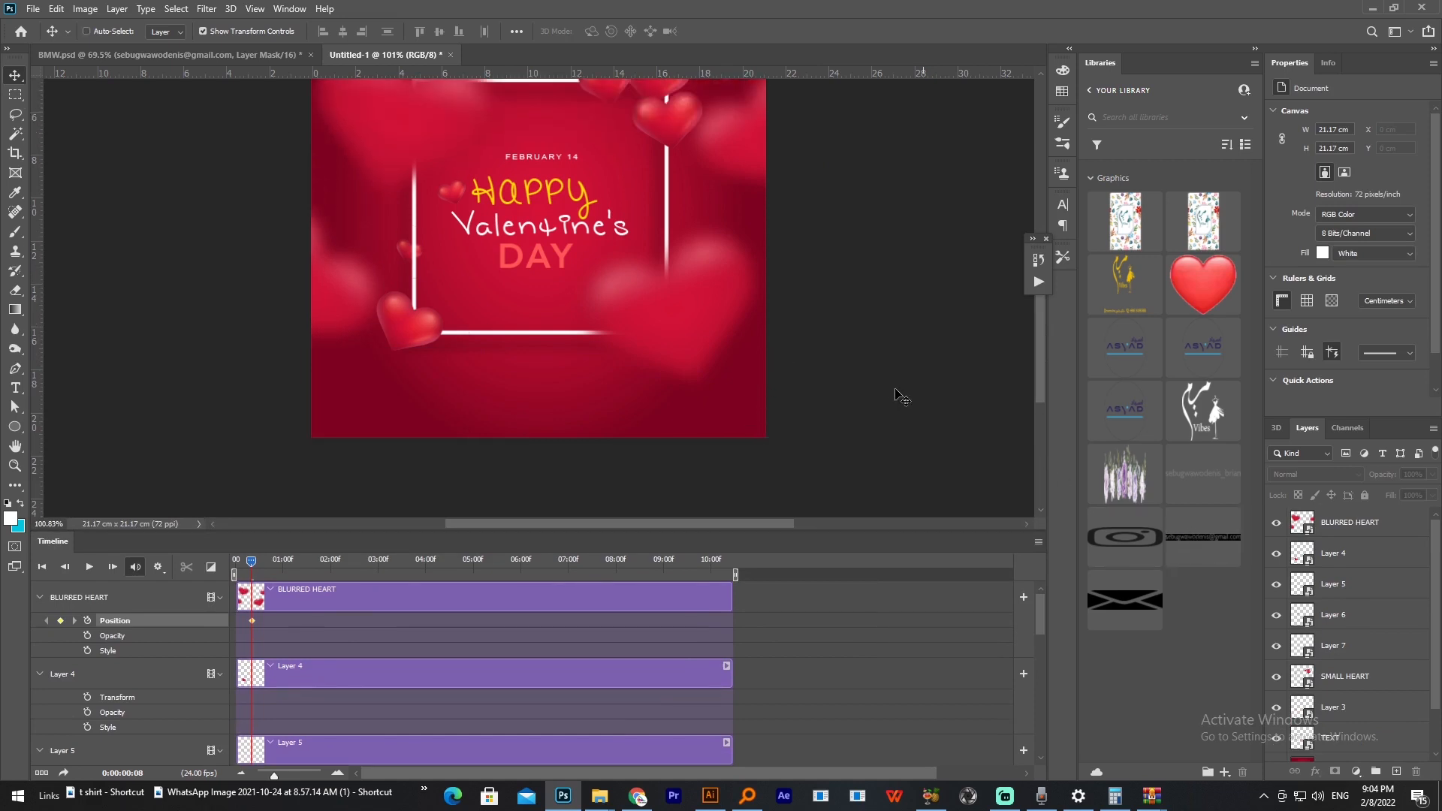
{"action": "key", "text": "ctrl+0"}
{"action": "scroll", "coordinate": [1357, 704], "scroll_direction": "down", "scroll_amount": 2}
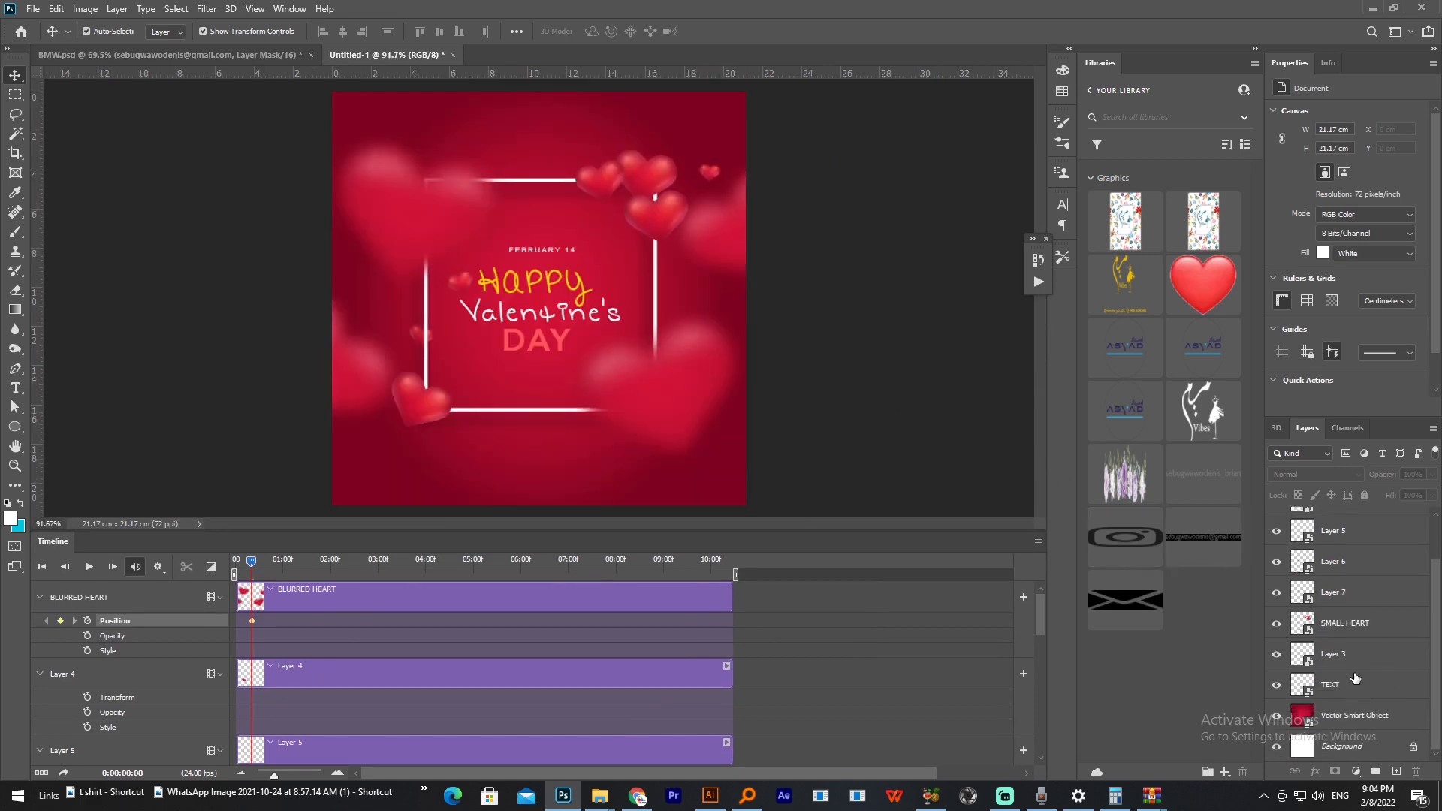
{"action": "left_click", "coordinate": [1346, 629]}
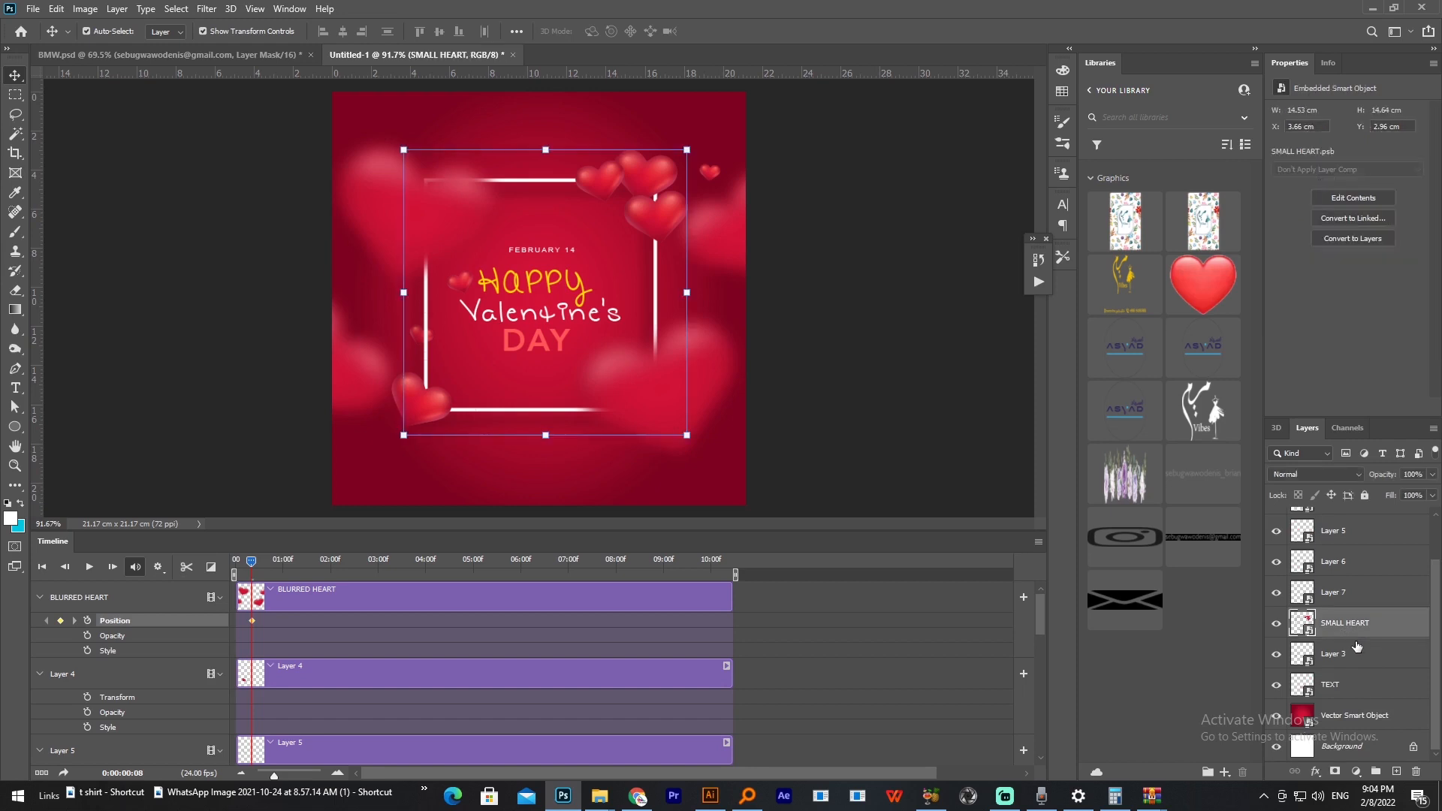
{"action": "left_click", "coordinate": [1337, 687]}
{"action": "right_click", "coordinate": [1337, 687]}
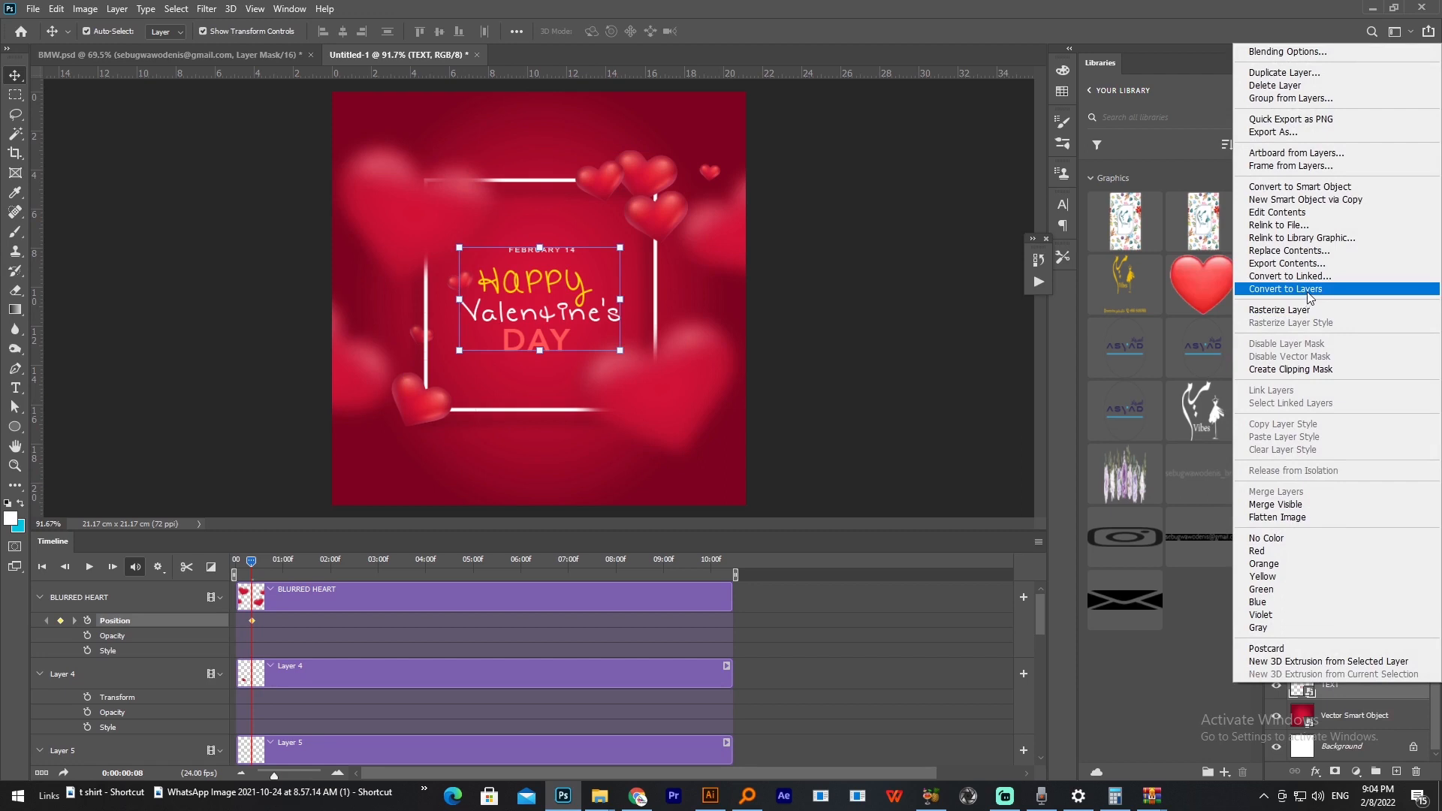
{"action": "left_click", "coordinate": [1318, 188]}
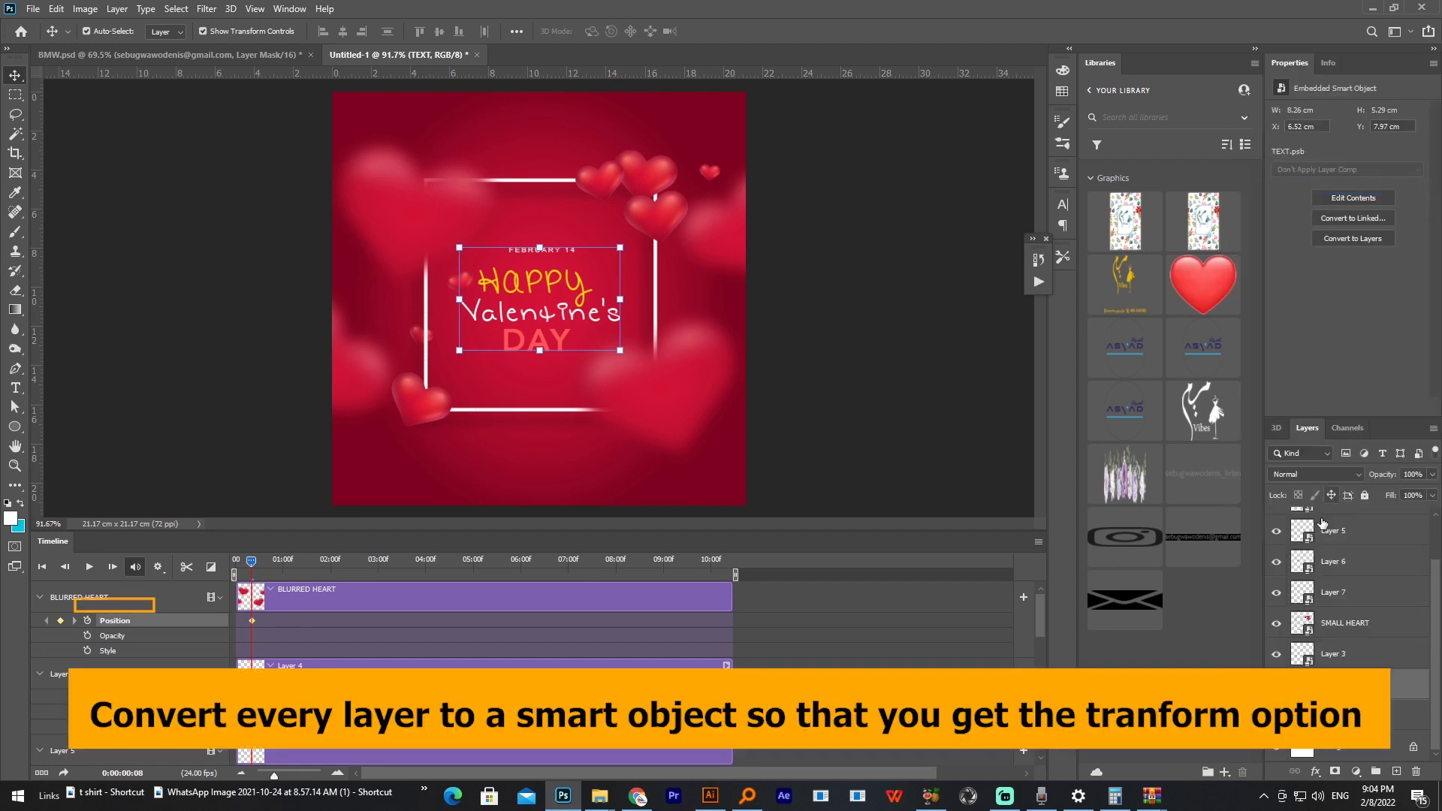
Step: Convert the Vector Smart Object background layer to a new smart object so its timeline track offers Transform
{"action": "scroll", "coordinate": [553, 586], "scroll_direction": "down", "scroll_amount": 5}
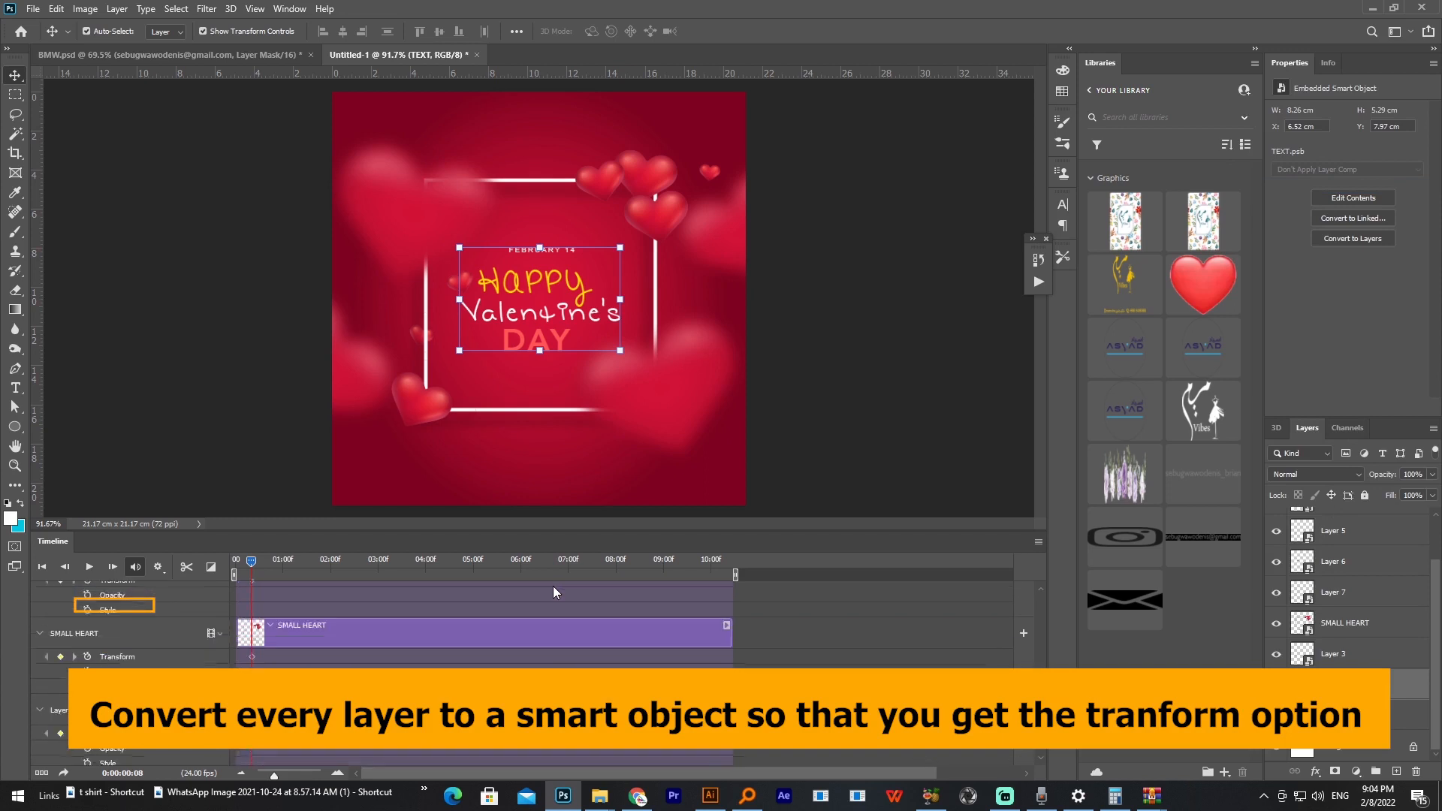
{"action": "scroll", "coordinate": [557, 583], "scroll_direction": "down", "scroll_amount": 2}
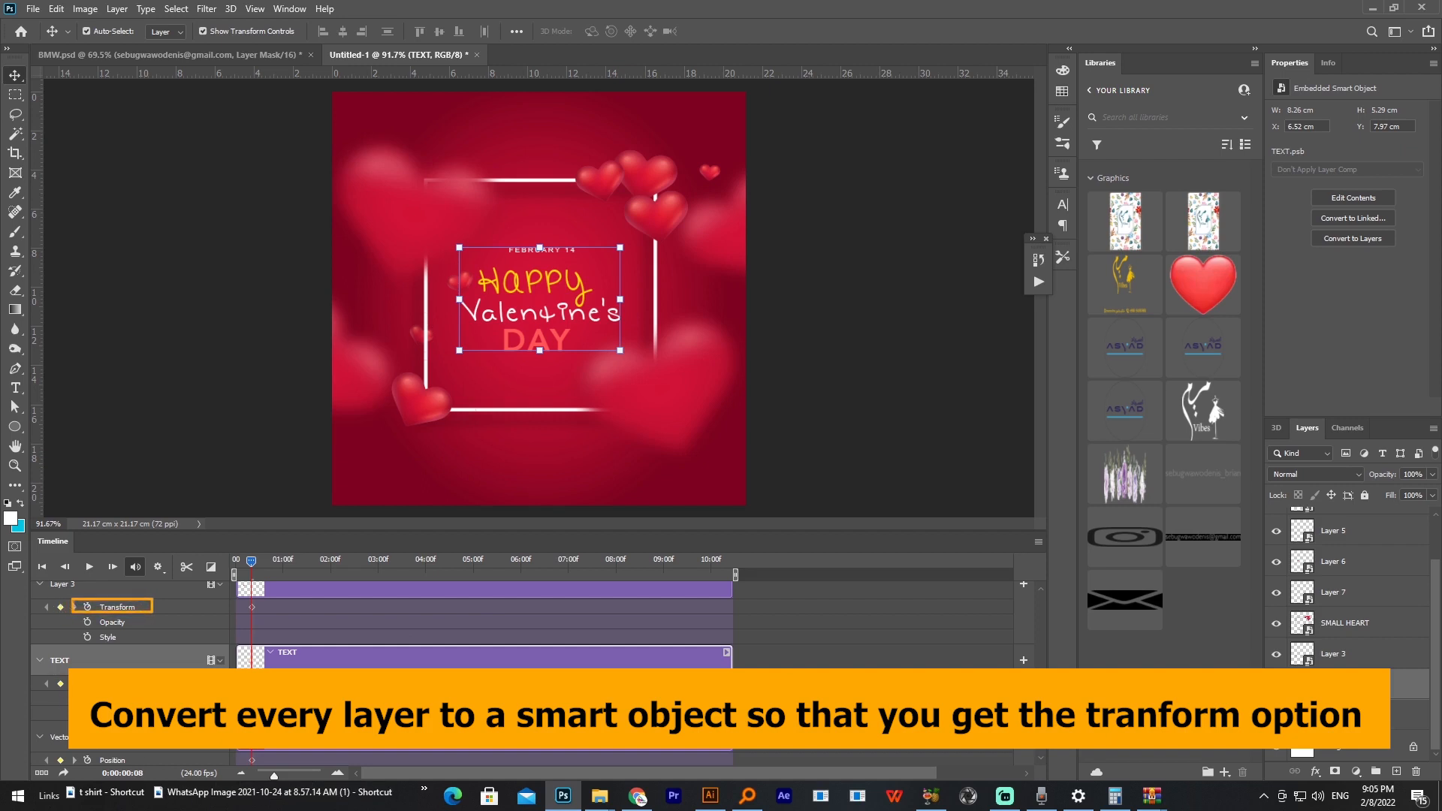
{"action": "left_click", "coordinate": [1040, 755]}
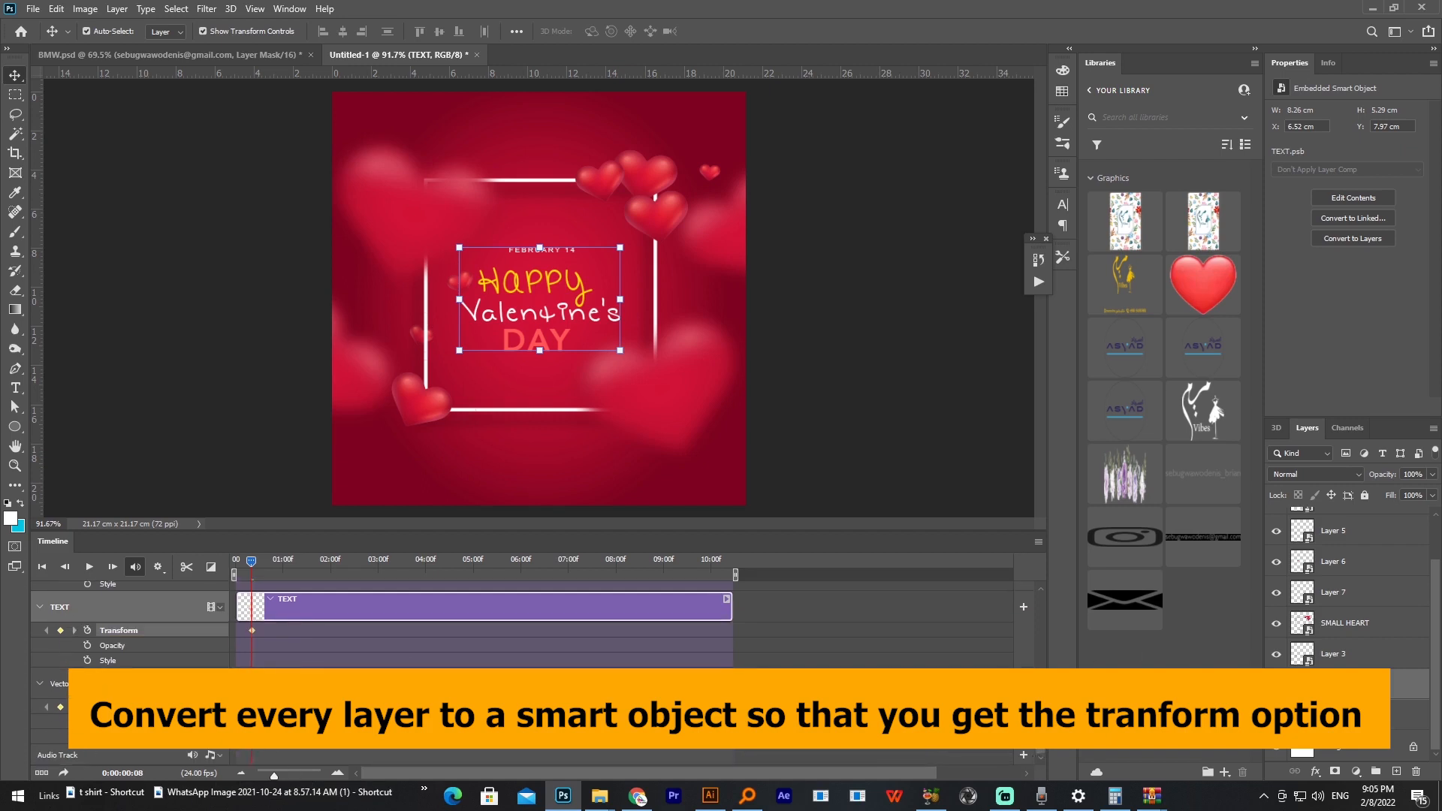
{"action": "left_click", "coordinate": [117, 707]}
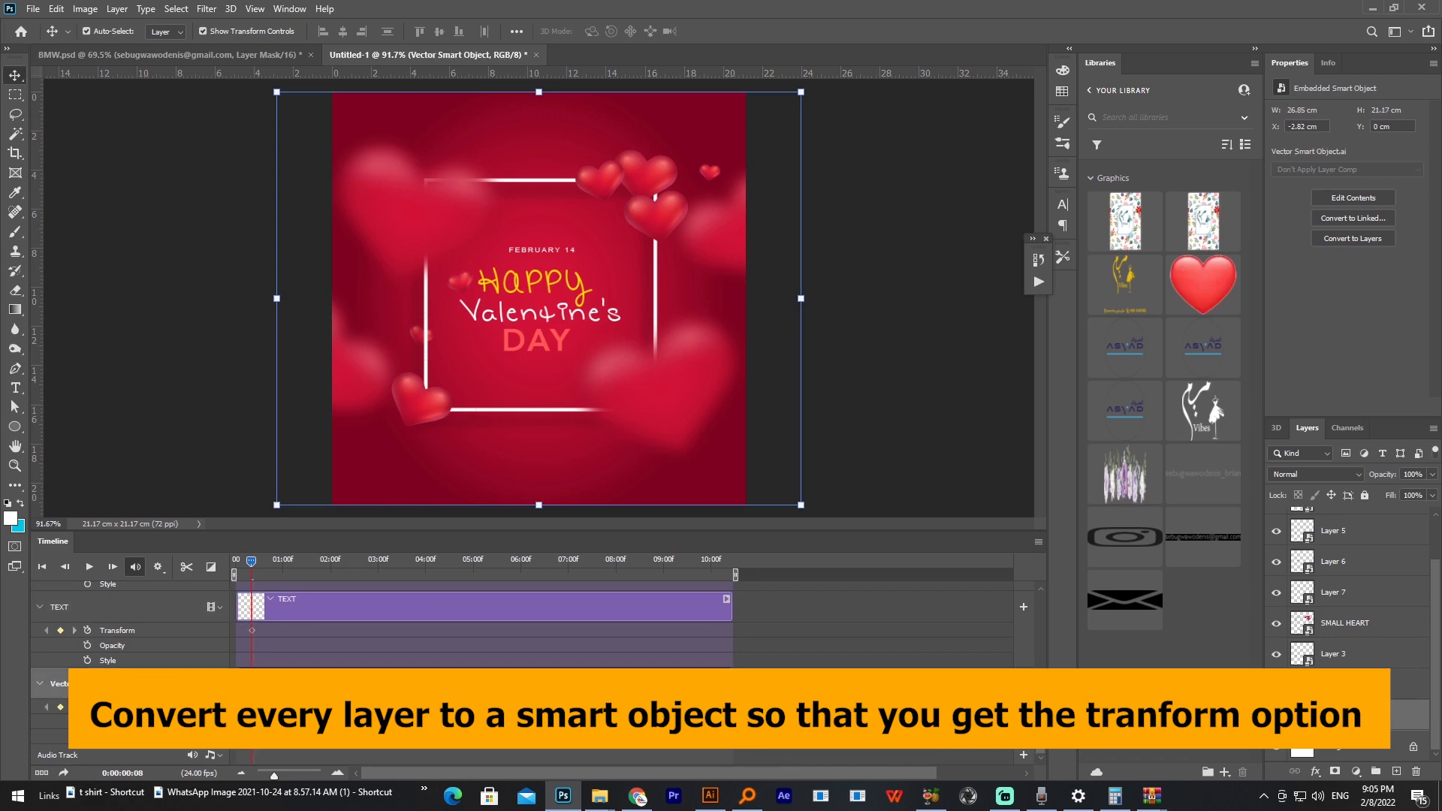
{"action": "right_click", "coordinate": [1331, 719]}
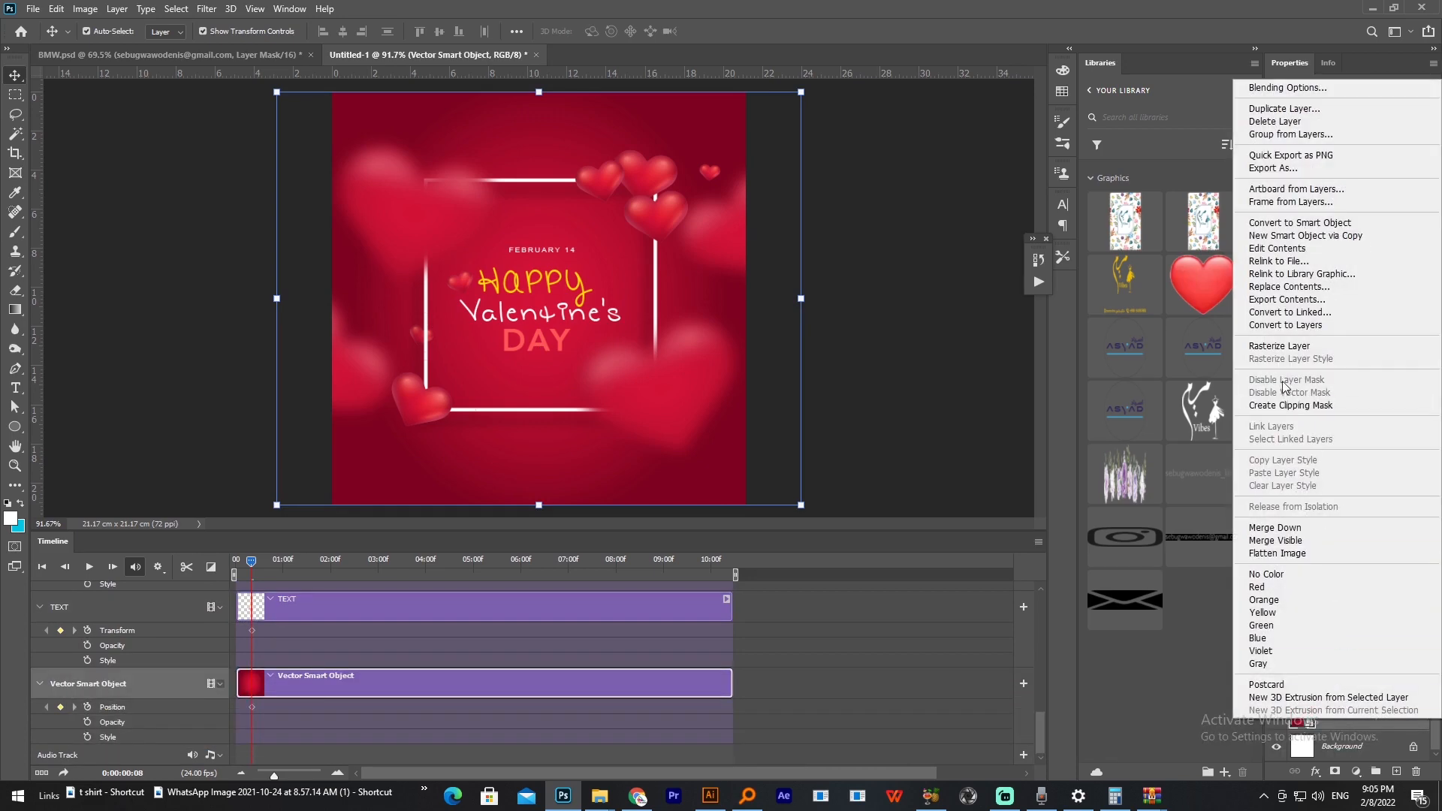
{"action": "left_click", "coordinate": [1286, 224]}
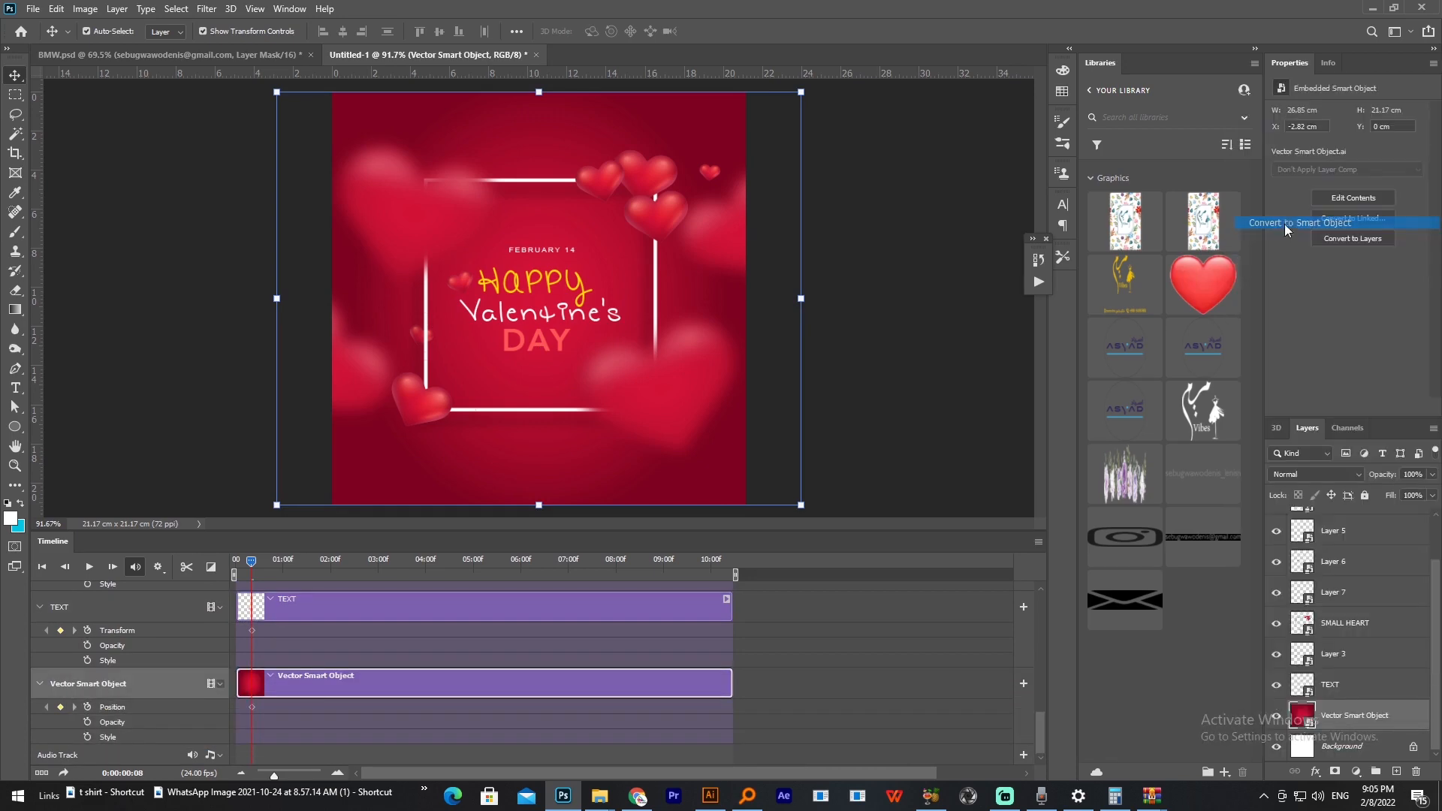
{"action": "left_click", "coordinate": [39, 729]}
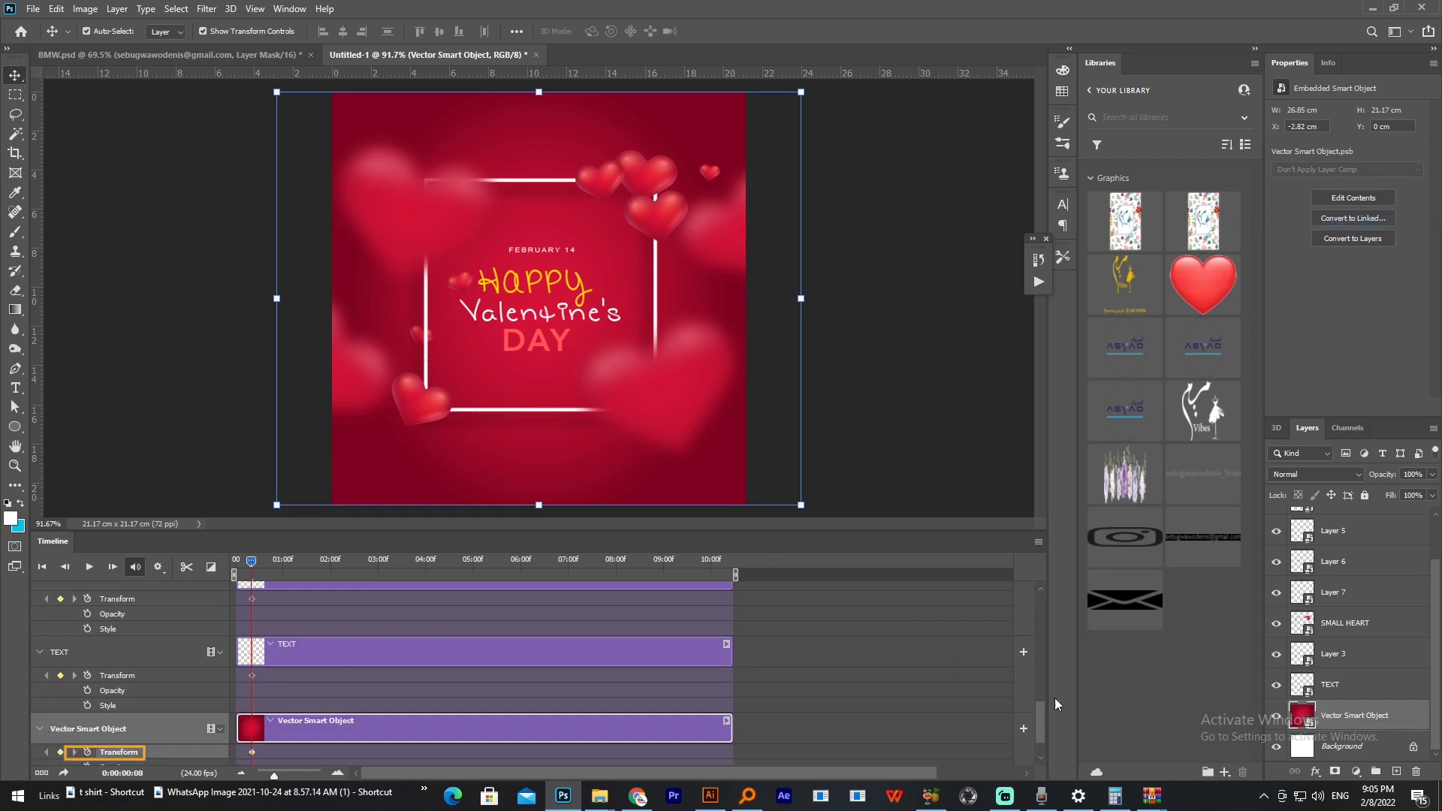
Step: Select all the artwork layers and, with the playhead at 0:00:00:00, scale them up together to about 226%
{"action": "scroll", "coordinate": [645, 646], "scroll_direction": "up", "scroll_amount": 3}
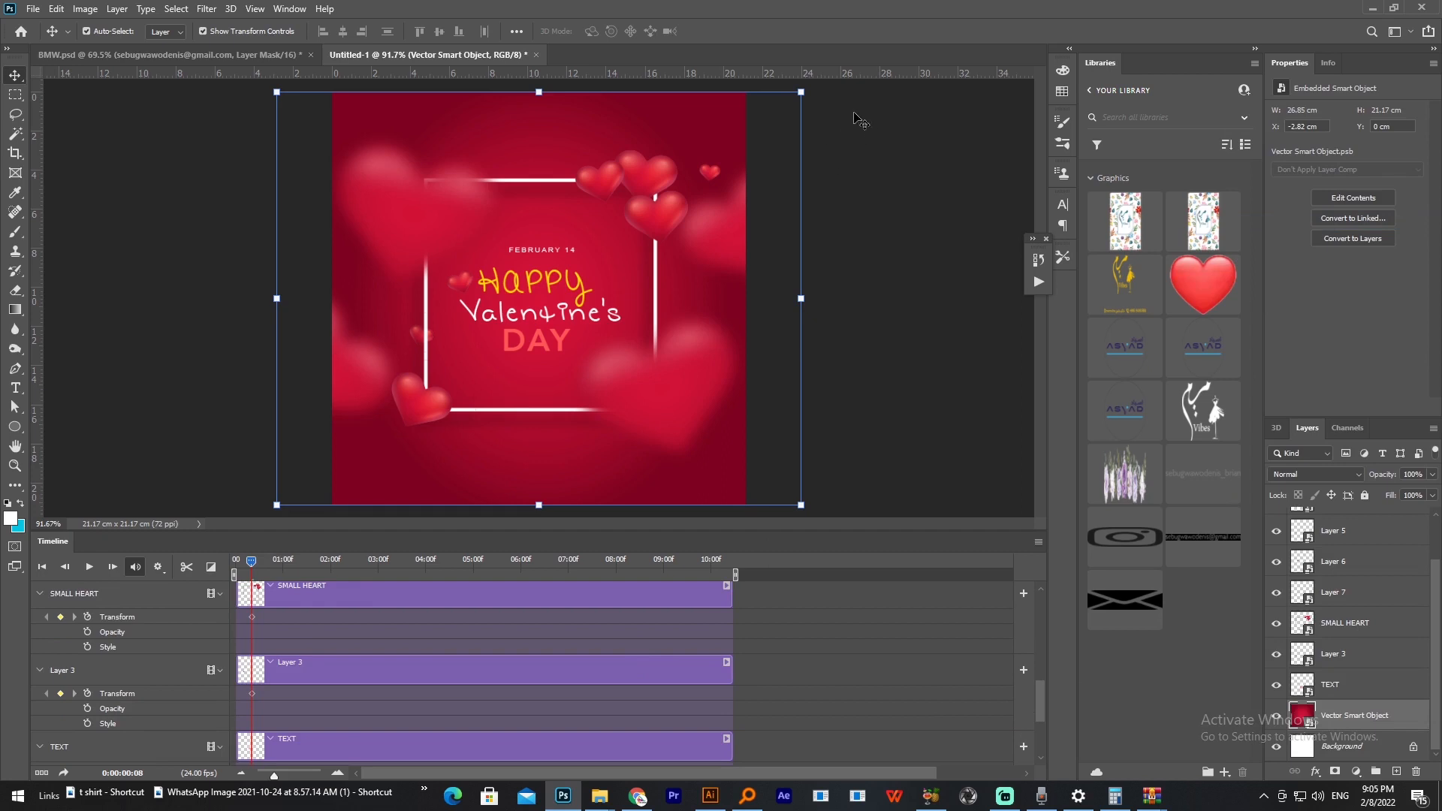
{"action": "left_click_drag", "start_coordinate": [846, 93], "coordinate": [229, 557]}
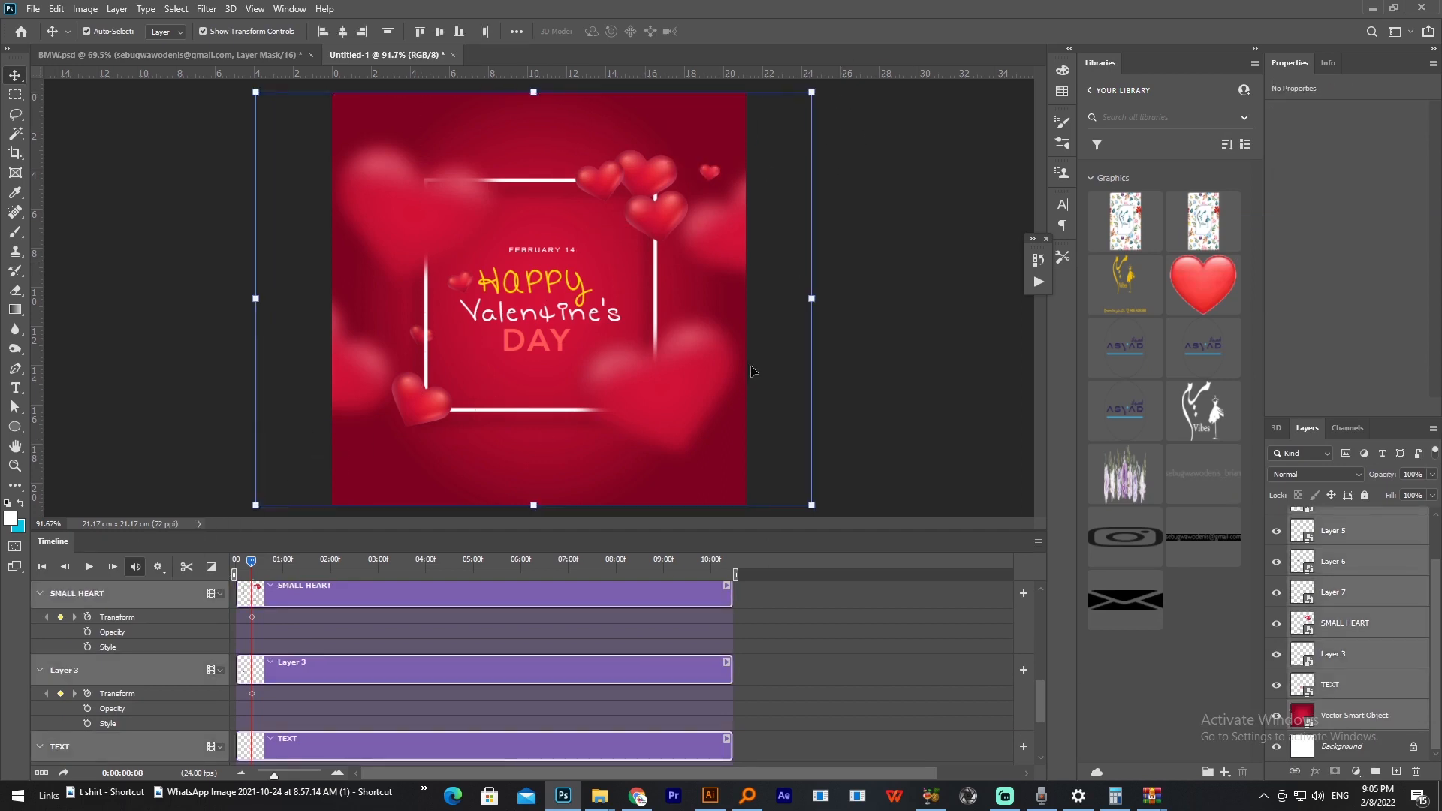
{"action": "key", "text": "ctrl+minus"}
{"action": "key", "text": "ctrl+minus"}
{"action": "key", "text": "ctrl+minus"}
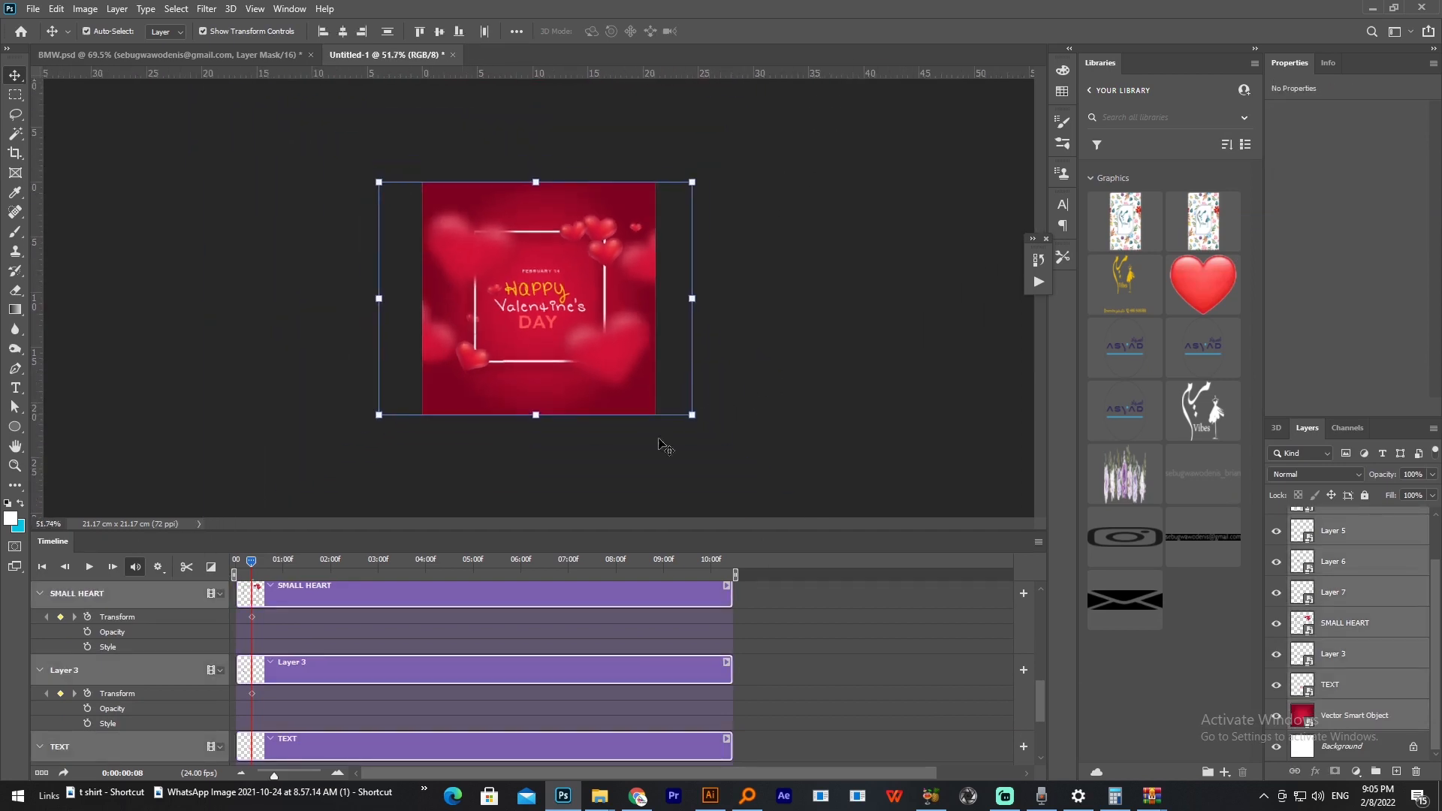
{"action": "left_click_drag", "start_coordinate": [249, 565], "coordinate": [232, 571]}
{"action": "left_click_drag", "start_coordinate": [1045, 703], "coordinate": [1040, 735]}
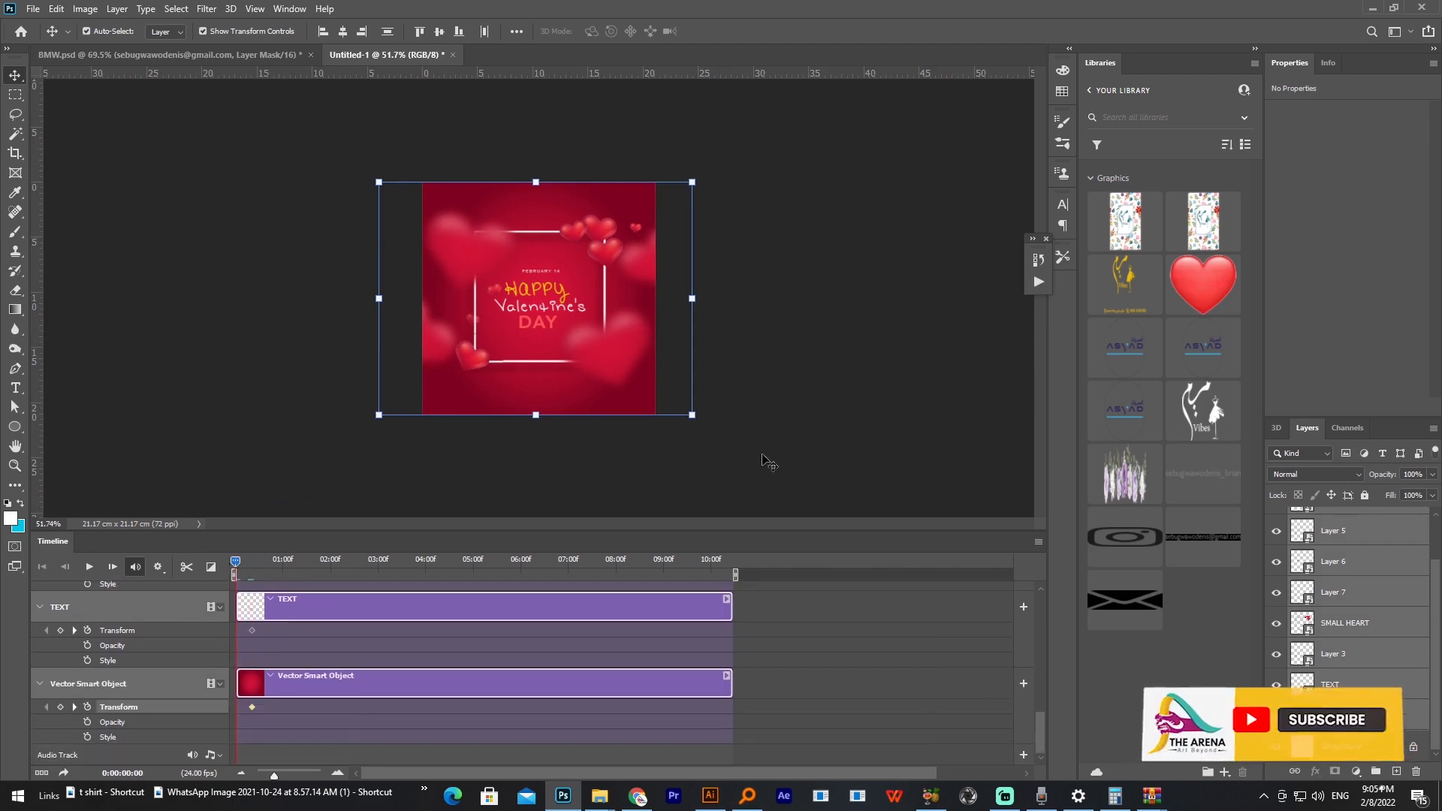
{"action": "key", "text": "ctrl+t"}
{"action": "left_click_drag", "start_coordinate": [695, 418], "coordinate": [915, 539]}
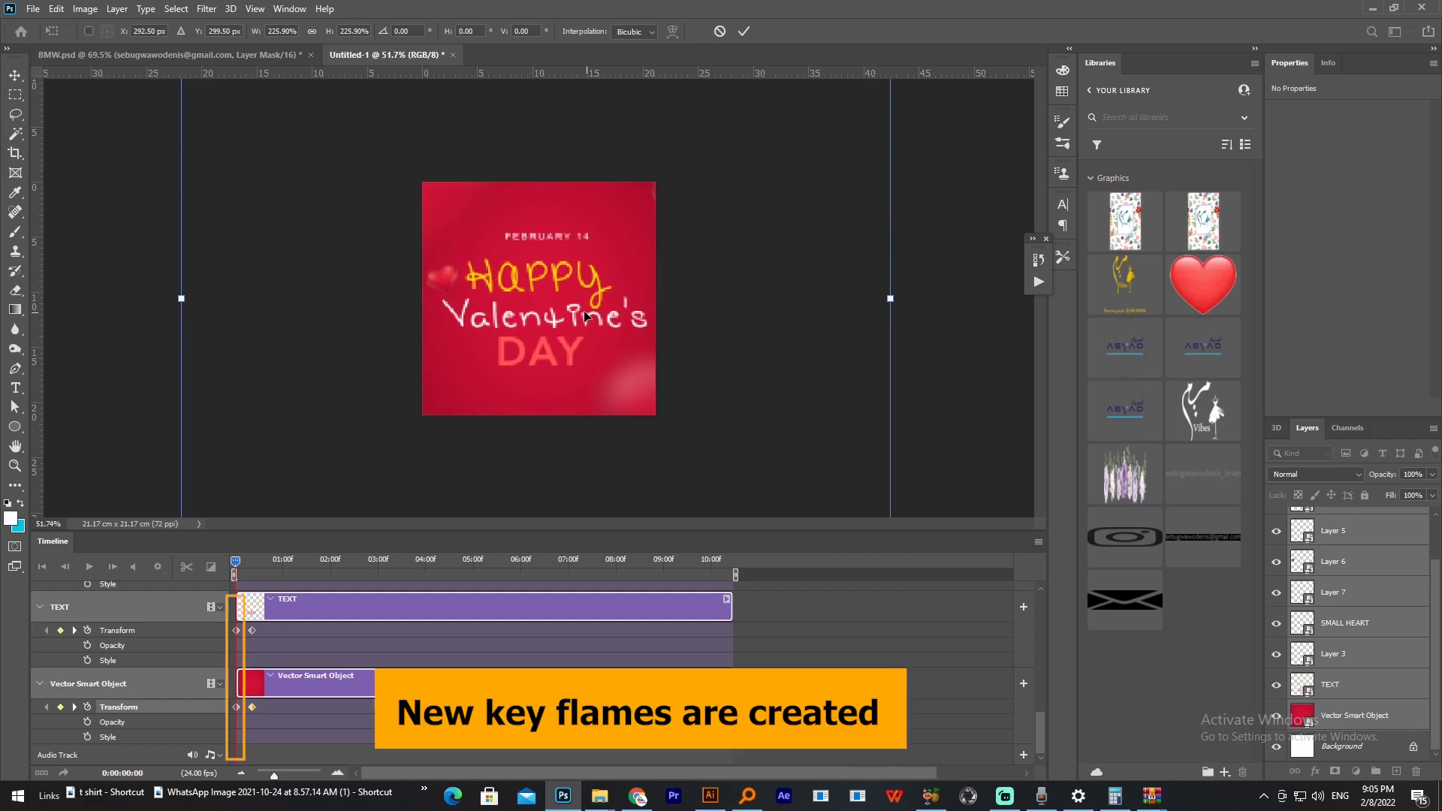
{"action": "key", "text": "Return"}
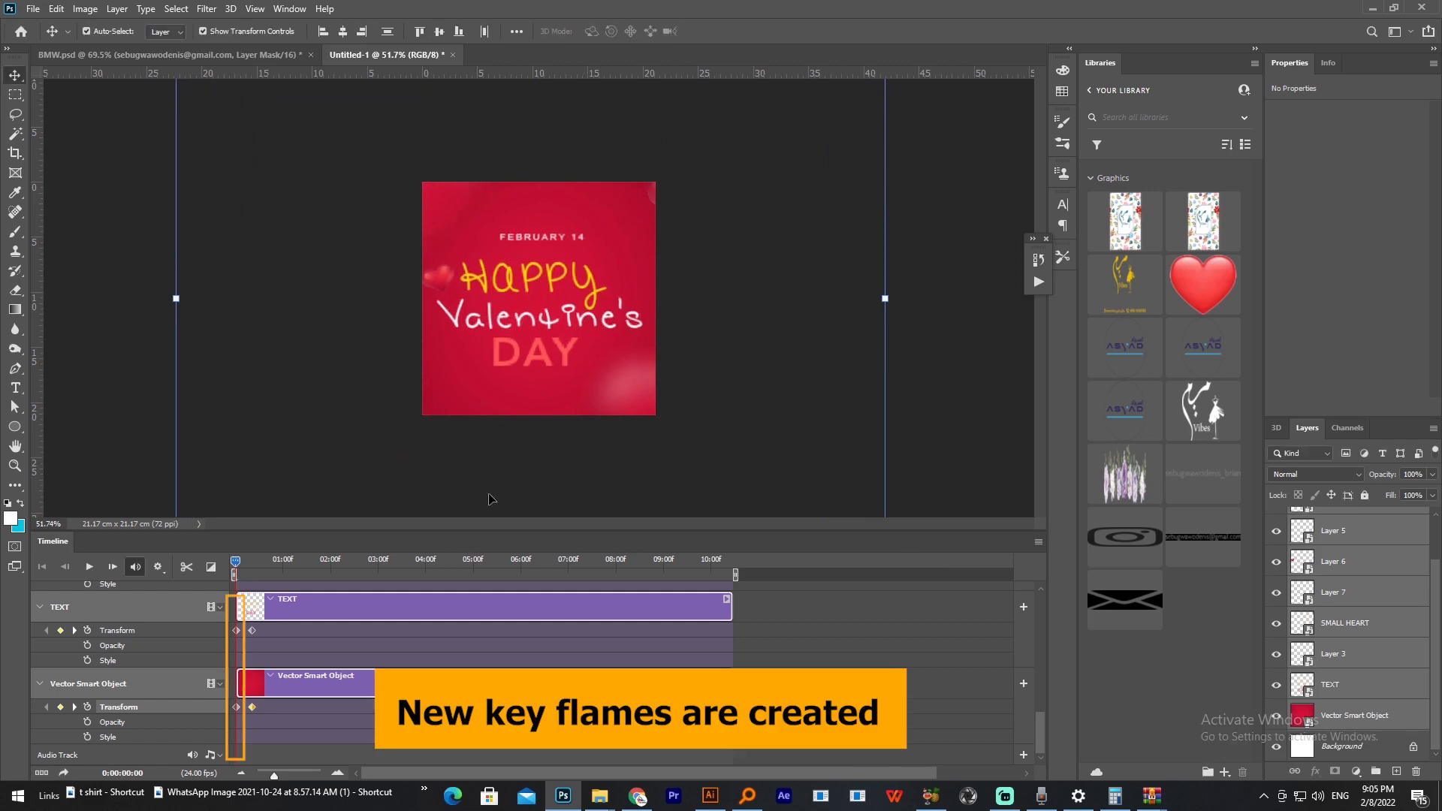
Step: Preview the opening zoom animation several times from the start of the timeline
{"action": "left_click", "coordinate": [90, 573]}
{"action": "left_click", "coordinate": [90, 573]}
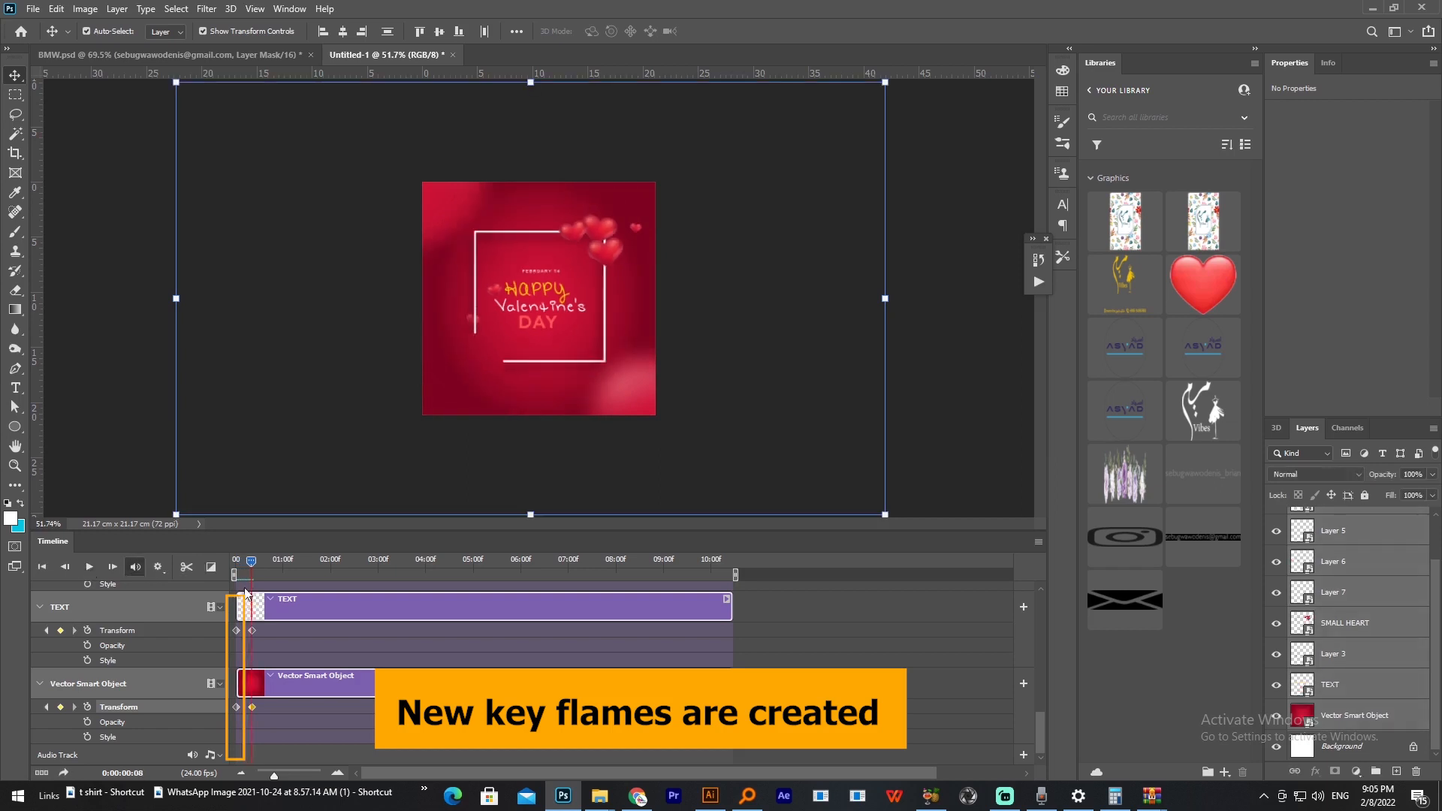
{"action": "left_click_drag", "start_coordinate": [253, 566], "coordinate": [235, 566]}
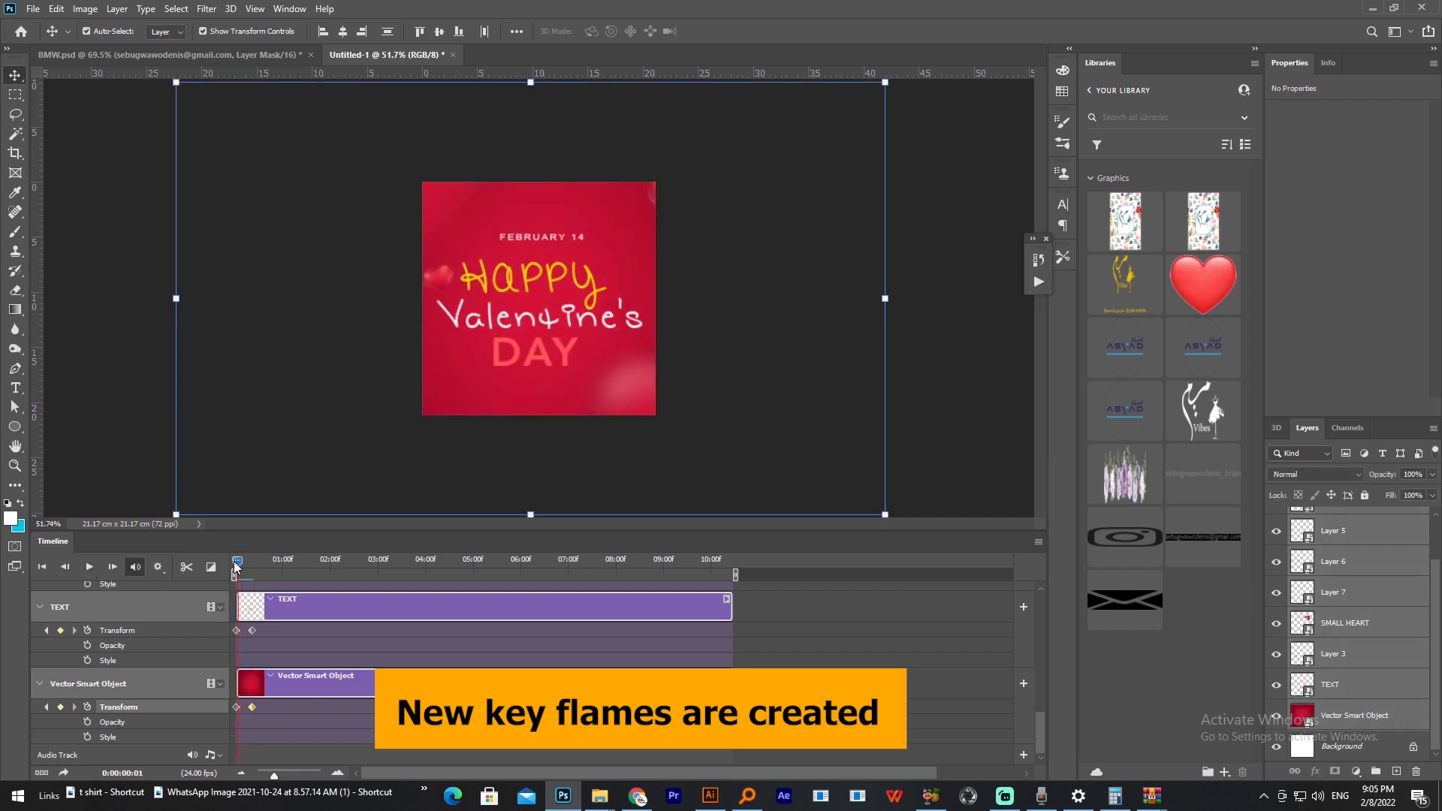
{"action": "left_click", "coordinate": [89, 573]}
{"action": "left_click", "coordinate": [90, 574]}
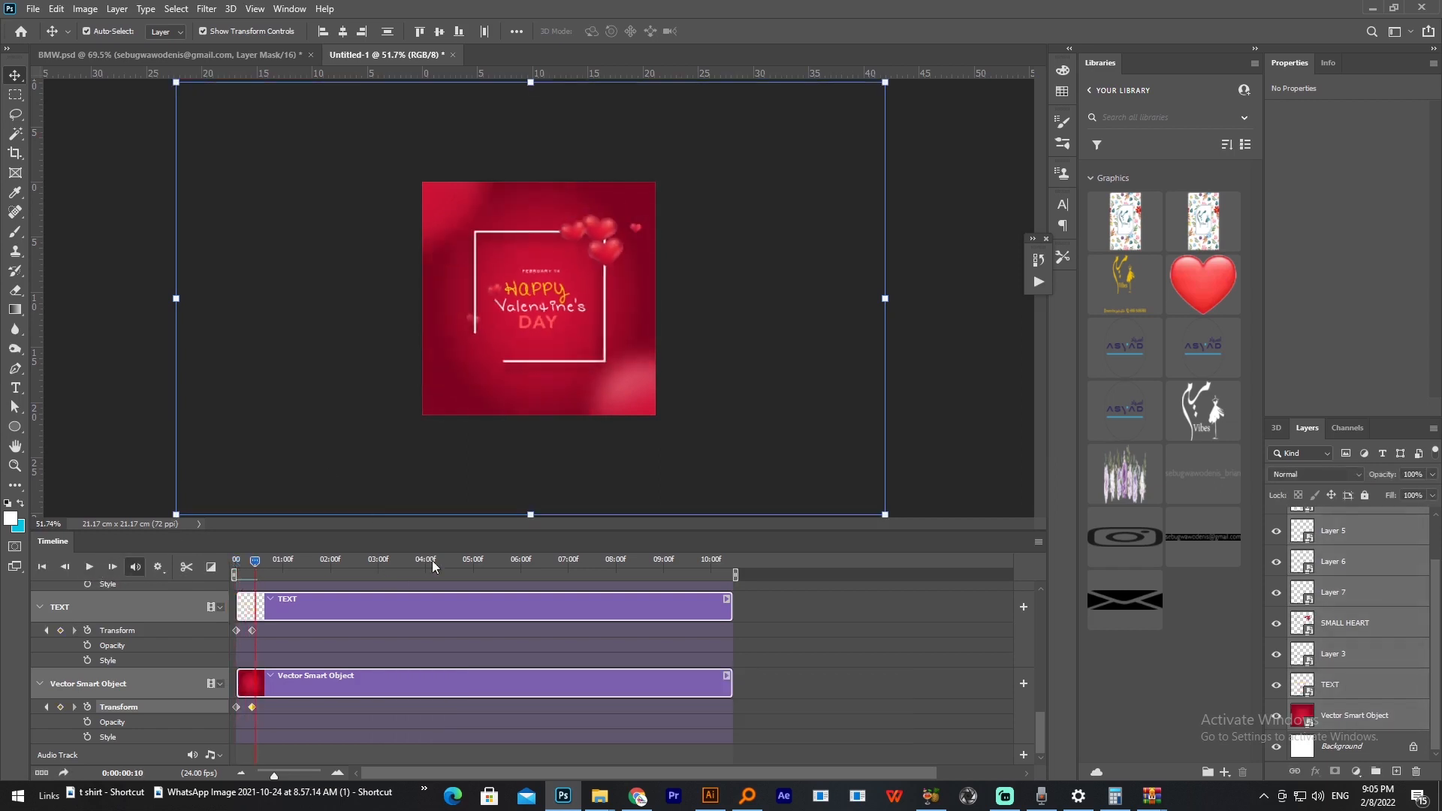
{"action": "left_click_drag", "start_coordinate": [254, 562], "coordinate": [235, 562]}
{"action": "left_click", "coordinate": [90, 570]}
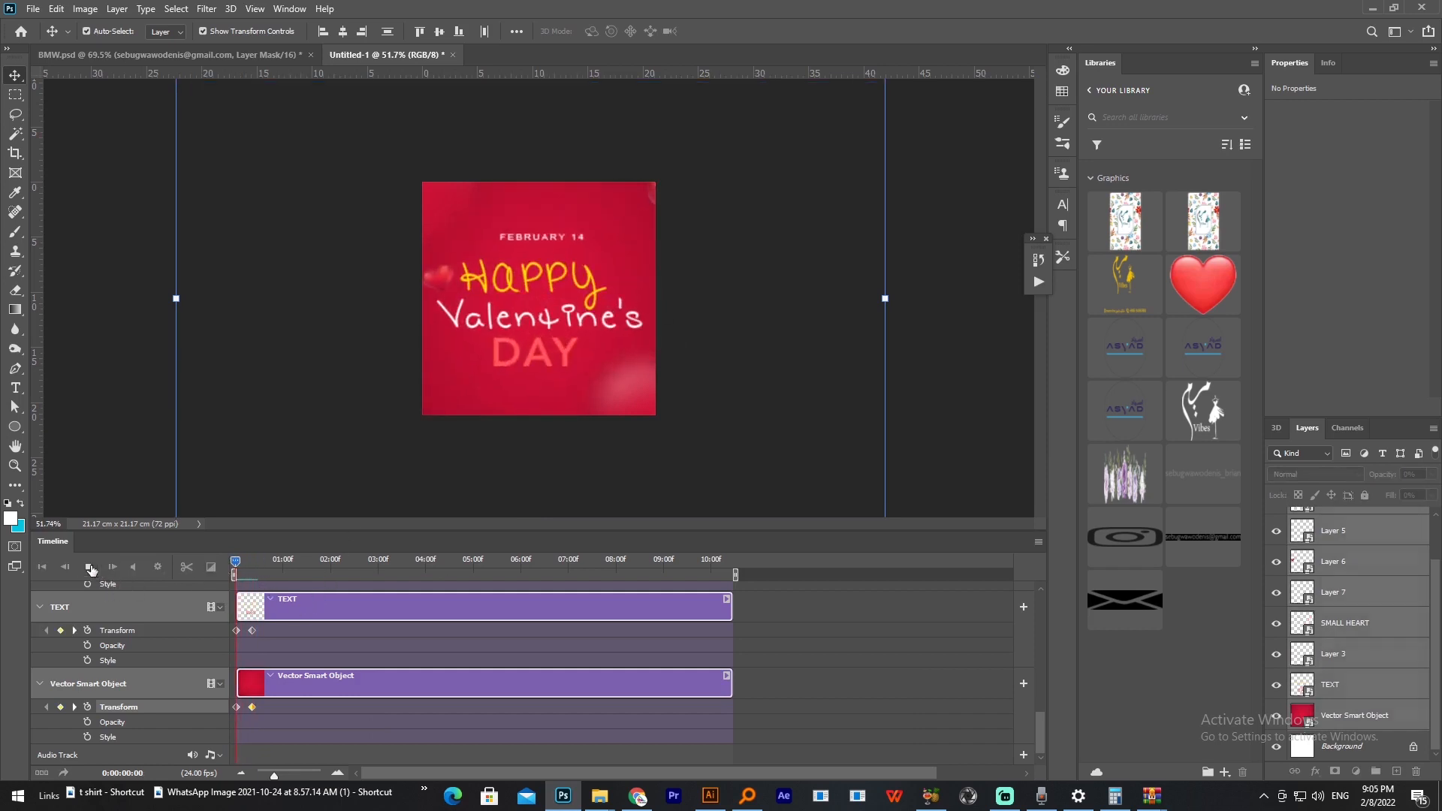
{"action": "left_click", "coordinate": [90, 570]}
{"action": "left_click_drag", "start_coordinate": [254, 563], "coordinate": [234, 563]}
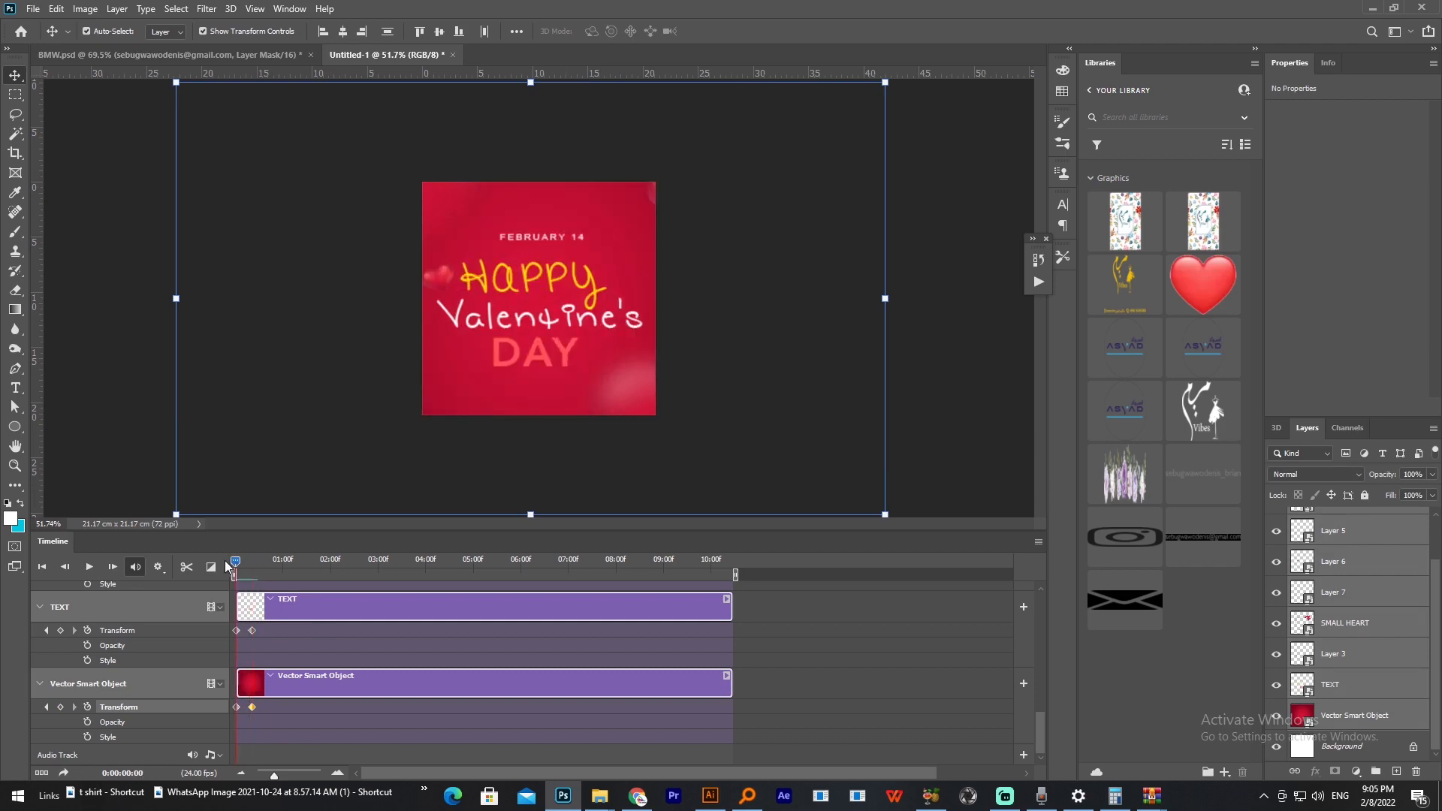
{"action": "left_click", "coordinate": [89, 568]}
{"action": "left_click", "coordinate": [89, 568]}
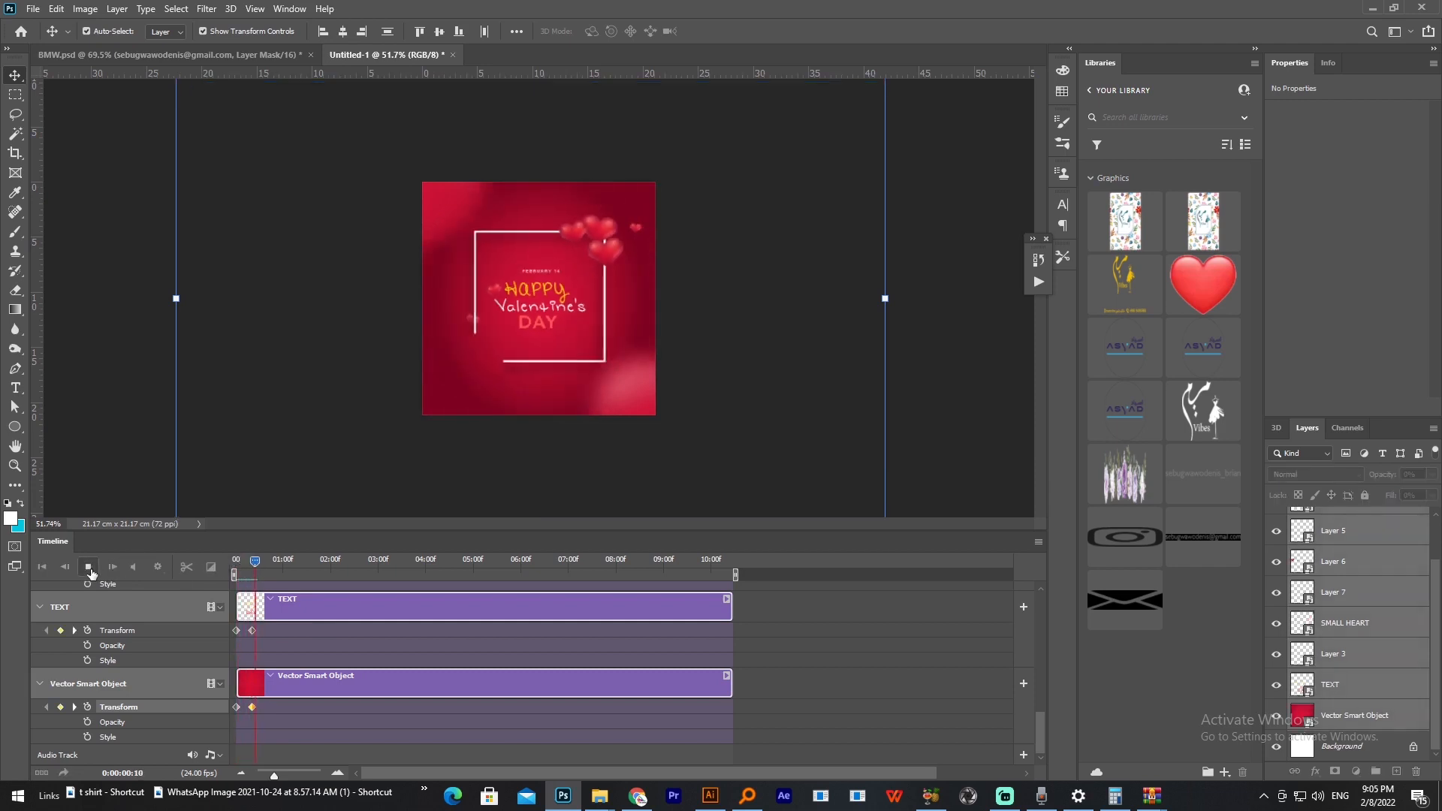
{"action": "left_click_drag", "start_coordinate": [258, 566], "coordinate": [234, 565]}
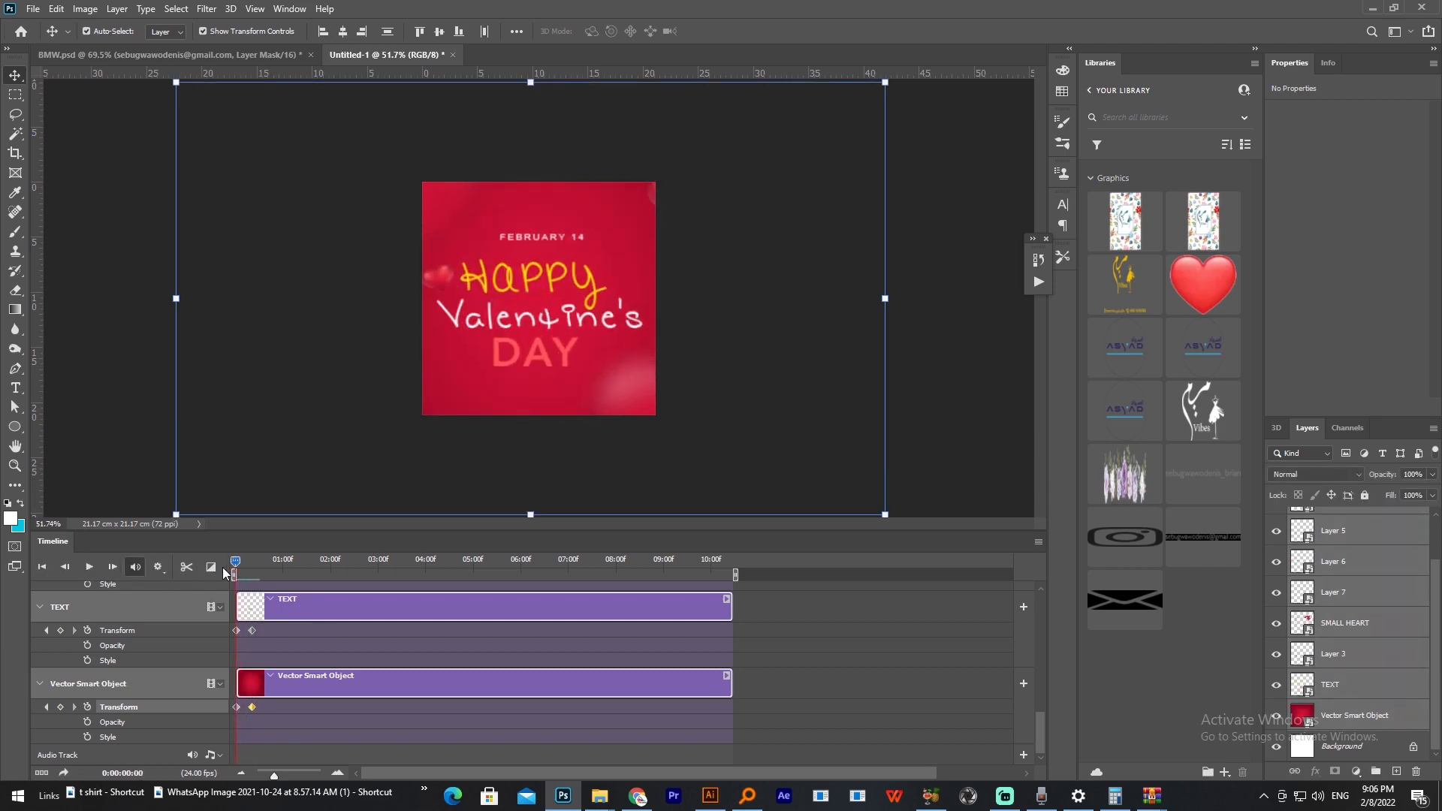
{"action": "left_click", "coordinate": [90, 568]}
{"action": "left_click", "coordinate": [89, 568]}
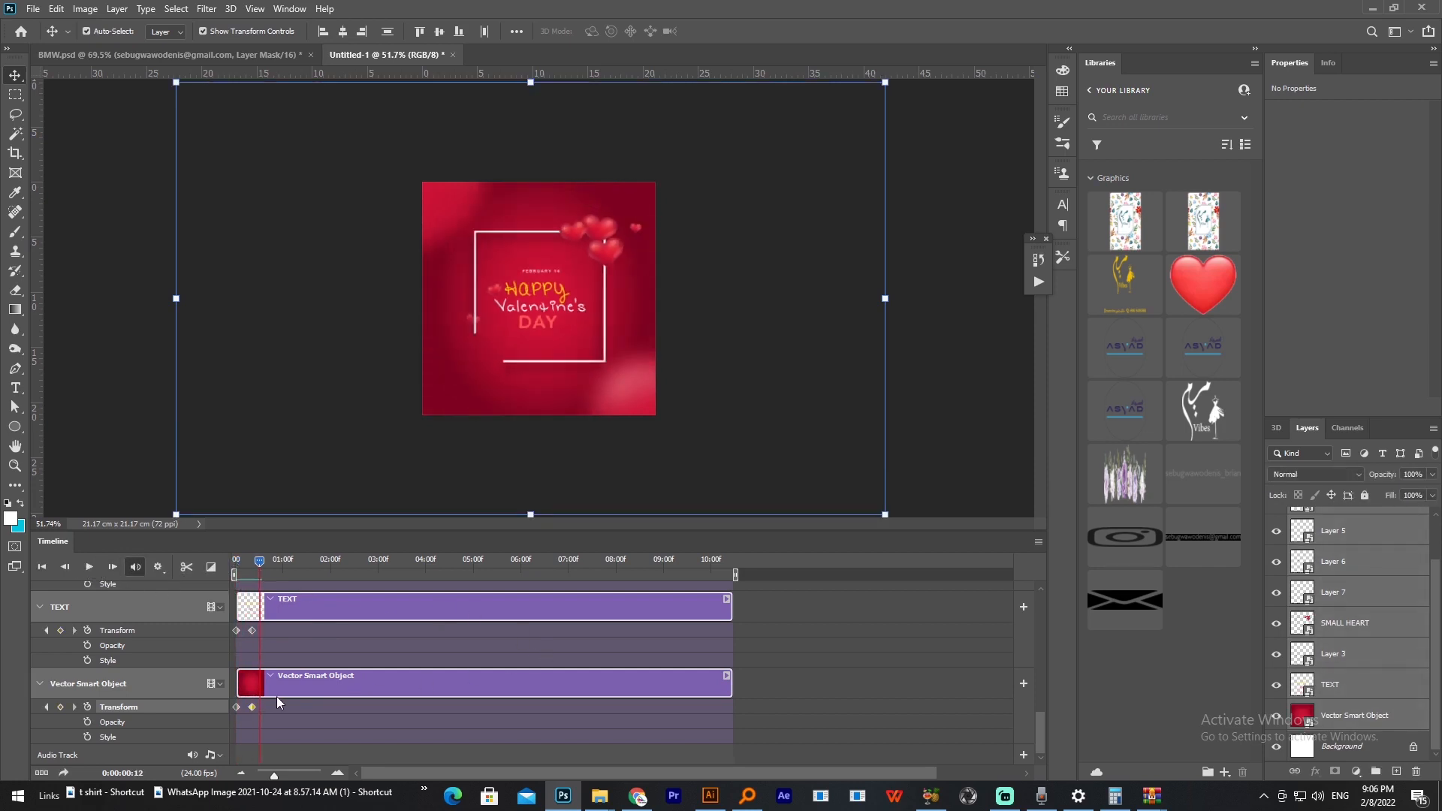
Step: Shift the second keyframe of each animated layer, from Vector Smart Object up to BLURRED HEART, to 0:00:00:19
{"action": "mouse_move", "coordinate": [261, 566]}
{"action": "left_mouse_down"}
{"action": "mouse_move", "coordinate": [236, 565]}
{"action": "mouse_move", "coordinate": [273, 566]}
{"action": "left_mouse_up"}
{"action": "left_click_drag", "start_coordinate": [254, 708], "coordinate": [273, 706]}
{"action": "left_click_drag", "start_coordinate": [253, 631], "coordinate": [275, 658]}
{"action": "scroll", "coordinate": [276, 646], "scroll_direction": "up", "scroll_amount": 1}
{"action": "scroll", "coordinate": [273, 655], "scroll_direction": "up", "scroll_amount": 1}
{"action": "scroll", "coordinate": [275, 664], "scroll_direction": "up", "scroll_amount": 1}
{"action": "scroll", "coordinate": [278, 658], "scroll_direction": "up", "scroll_amount": 1}
{"action": "scroll", "coordinate": [278, 646], "scroll_direction": "up", "scroll_amount": 1}
{"action": "scroll", "coordinate": [279, 660], "scroll_direction": "up", "scroll_amount": 1}
{"action": "left_click_drag", "start_coordinate": [253, 600], "coordinate": [275, 601]}
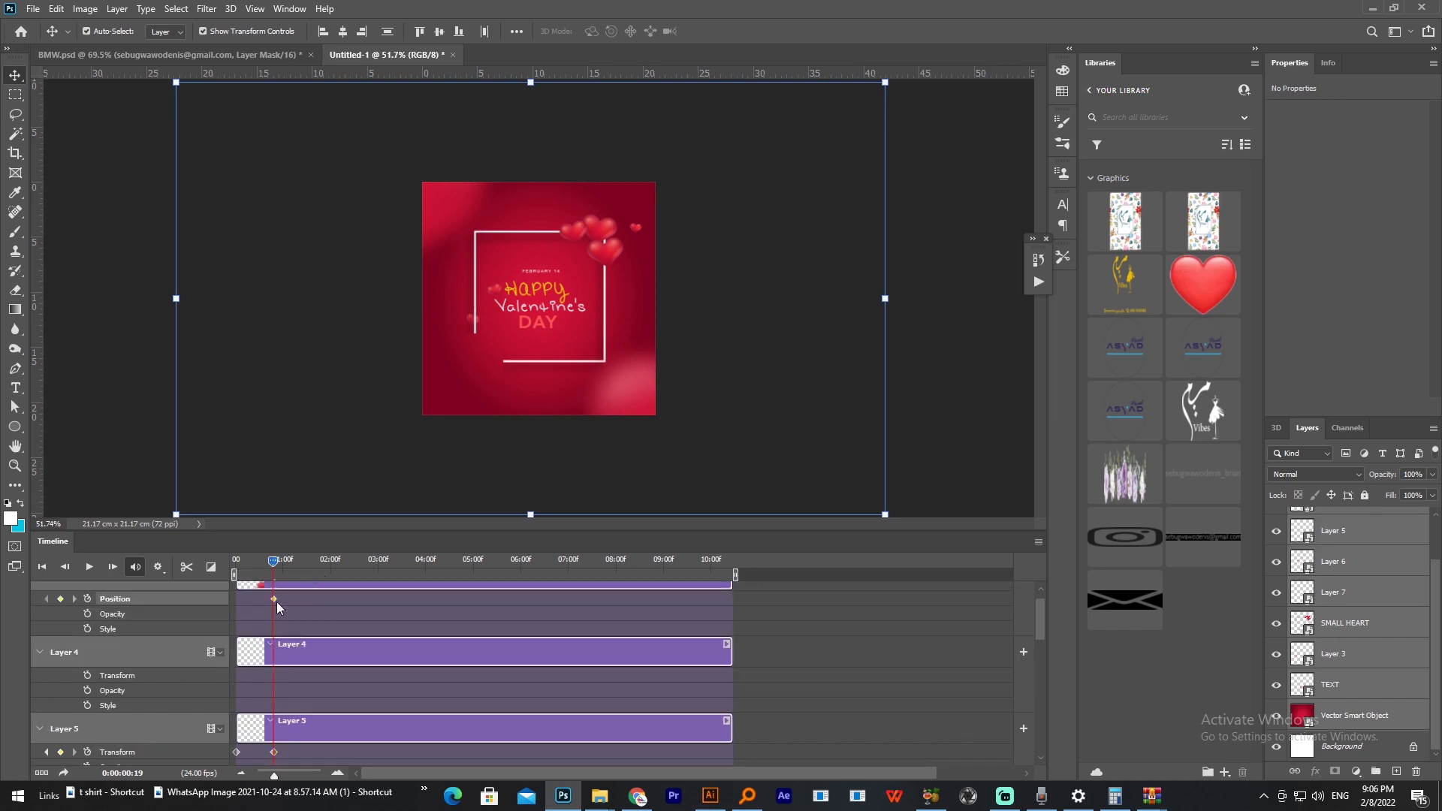
Step: Add a Transform keyframe to Layer 4 at 0:00:00:19 and return the playhead to 0:00:00:00
{"action": "scroll", "coordinate": [276, 602], "scroll_direction": "up", "scroll_amount": 1}
{"action": "scroll", "coordinate": [275, 639], "scroll_direction": "down", "scroll_amount": 1}
{"action": "left_click", "coordinate": [88, 666]}
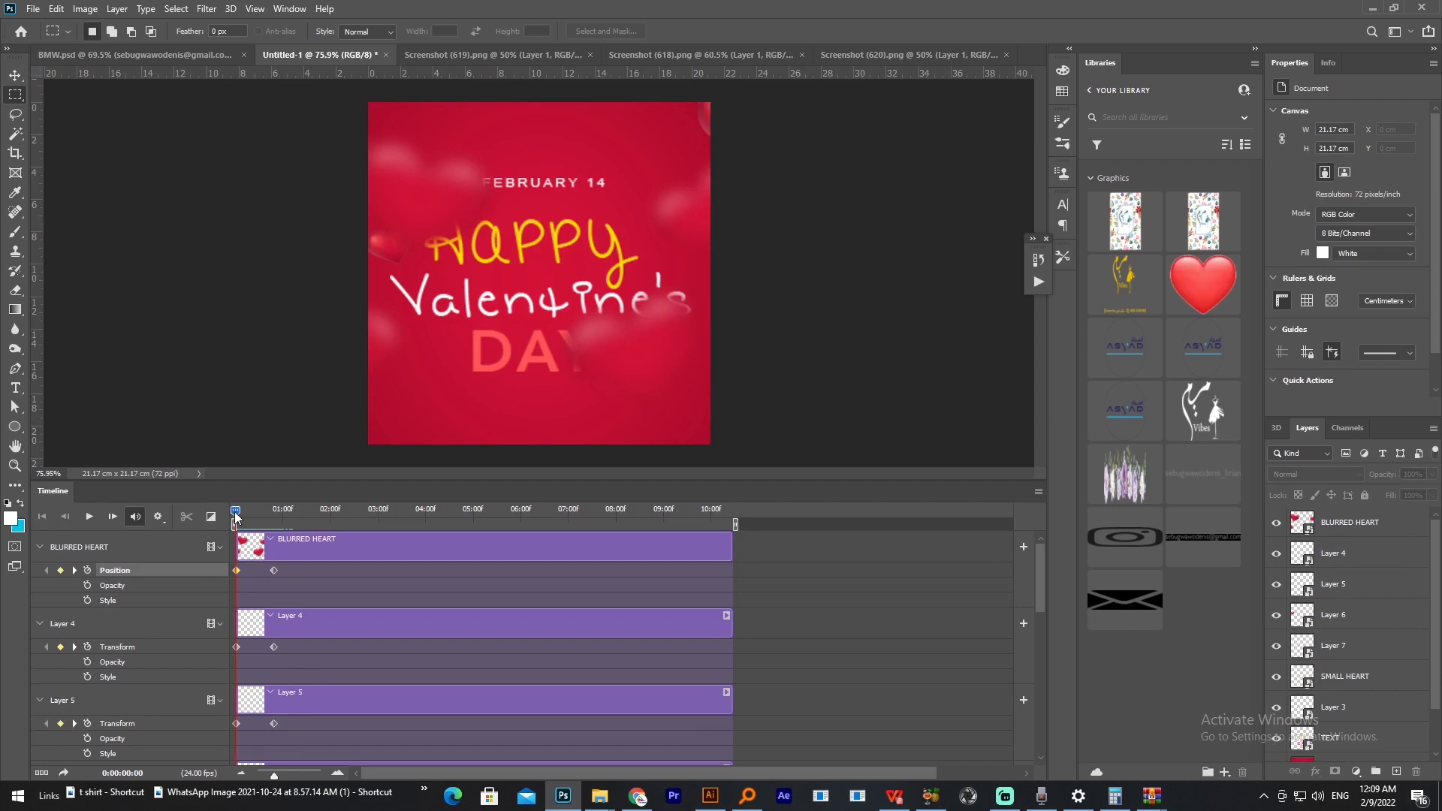
{"action": "mouse_move", "coordinate": [234, 511]}
{"action": "left_mouse_down"}
{"action": "mouse_move", "coordinate": [257, 511]}
{"action": "mouse_move", "coordinate": [236, 511]}
{"action": "left_mouse_up"}
{"action": "mouse_move", "coordinate": [243, 511]}
{"action": "left_mouse_down"}
{"action": "mouse_move", "coordinate": [276, 512]}
{"action": "mouse_move", "coordinate": [224, 520]}
{"action": "left_mouse_up"}
Step: Enlarge the timeline area, select the keyframes of all layers and shift them together so the first ones sit shortly before 02:00f
{"action": "left_click_drag", "start_coordinate": [267, 480], "coordinate": [277, 266]}
{"action": "left_click", "coordinate": [285, 359]}
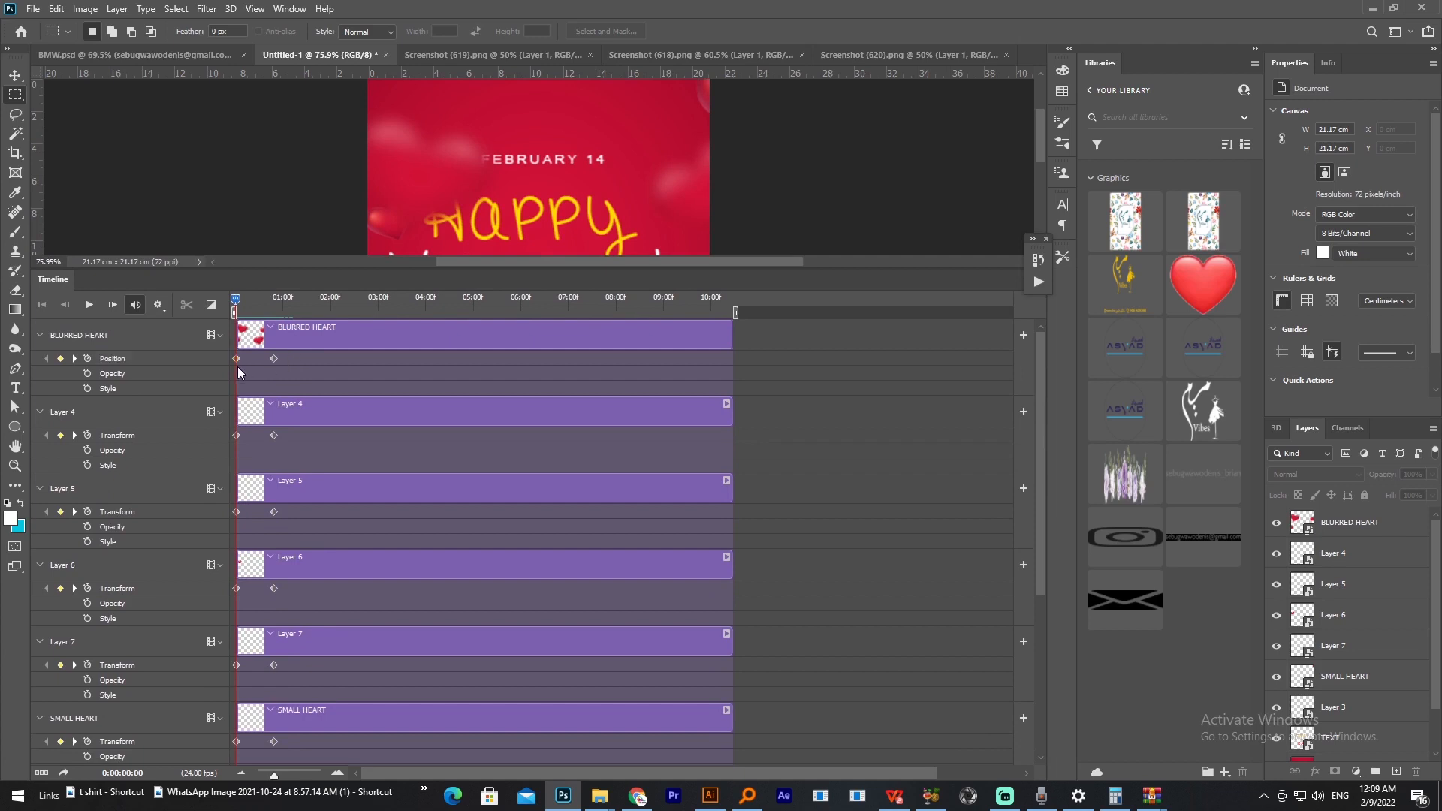
{"action": "left_click_drag", "start_coordinate": [238, 366], "coordinate": [282, 524]}
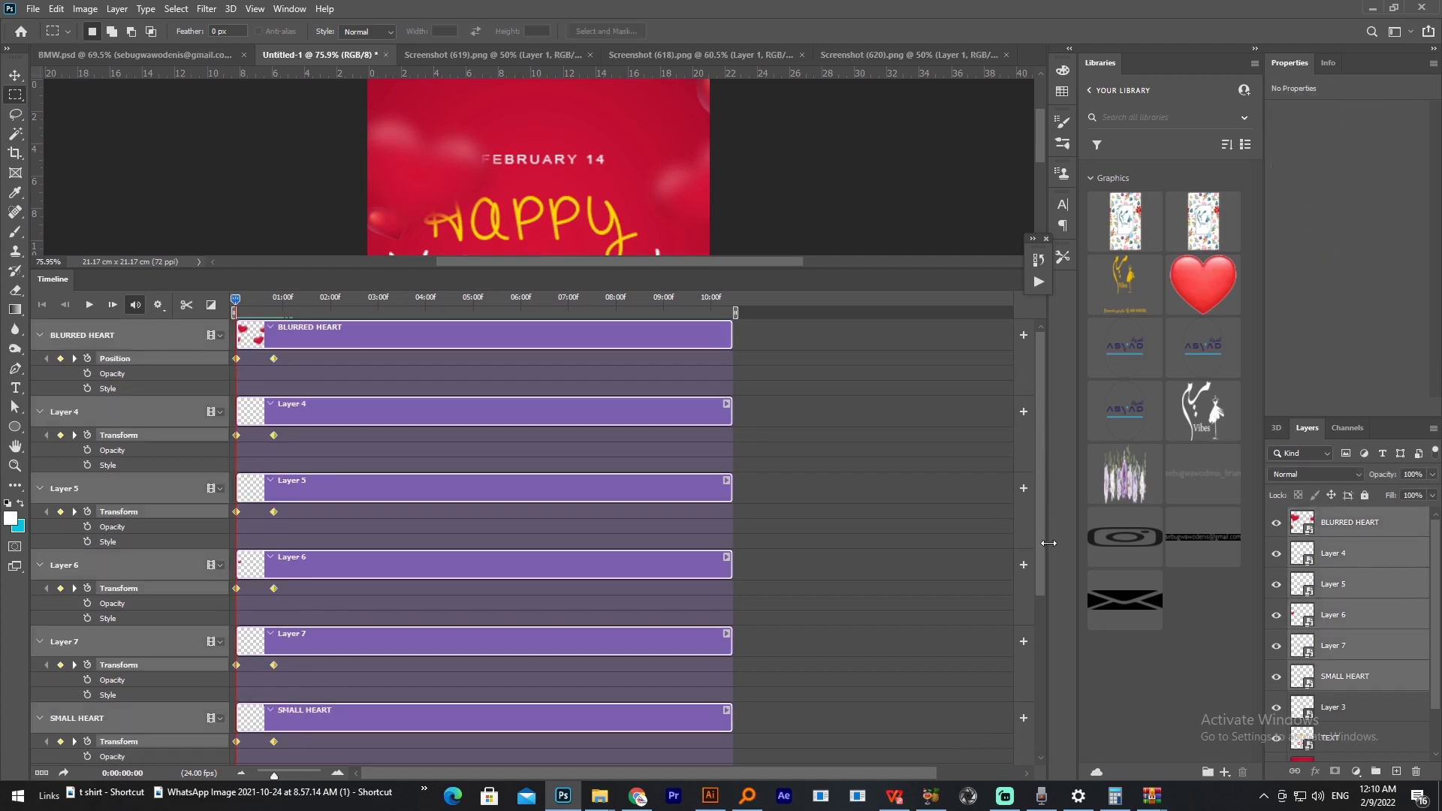
{"action": "left_click_drag", "start_coordinate": [1043, 548], "coordinate": [1037, 695]}
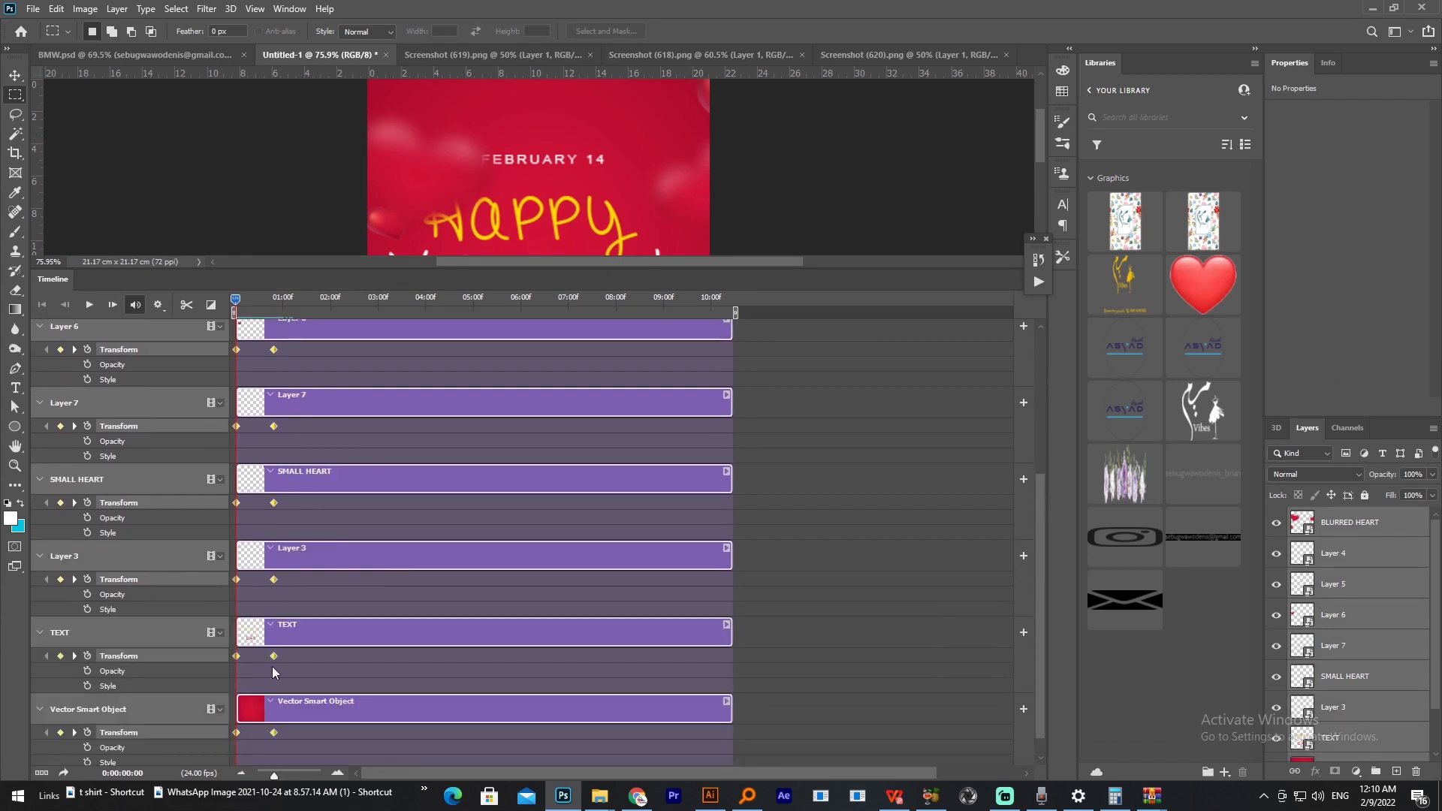
{"action": "left_click_drag", "start_coordinate": [274, 655], "coordinate": [363, 652]}
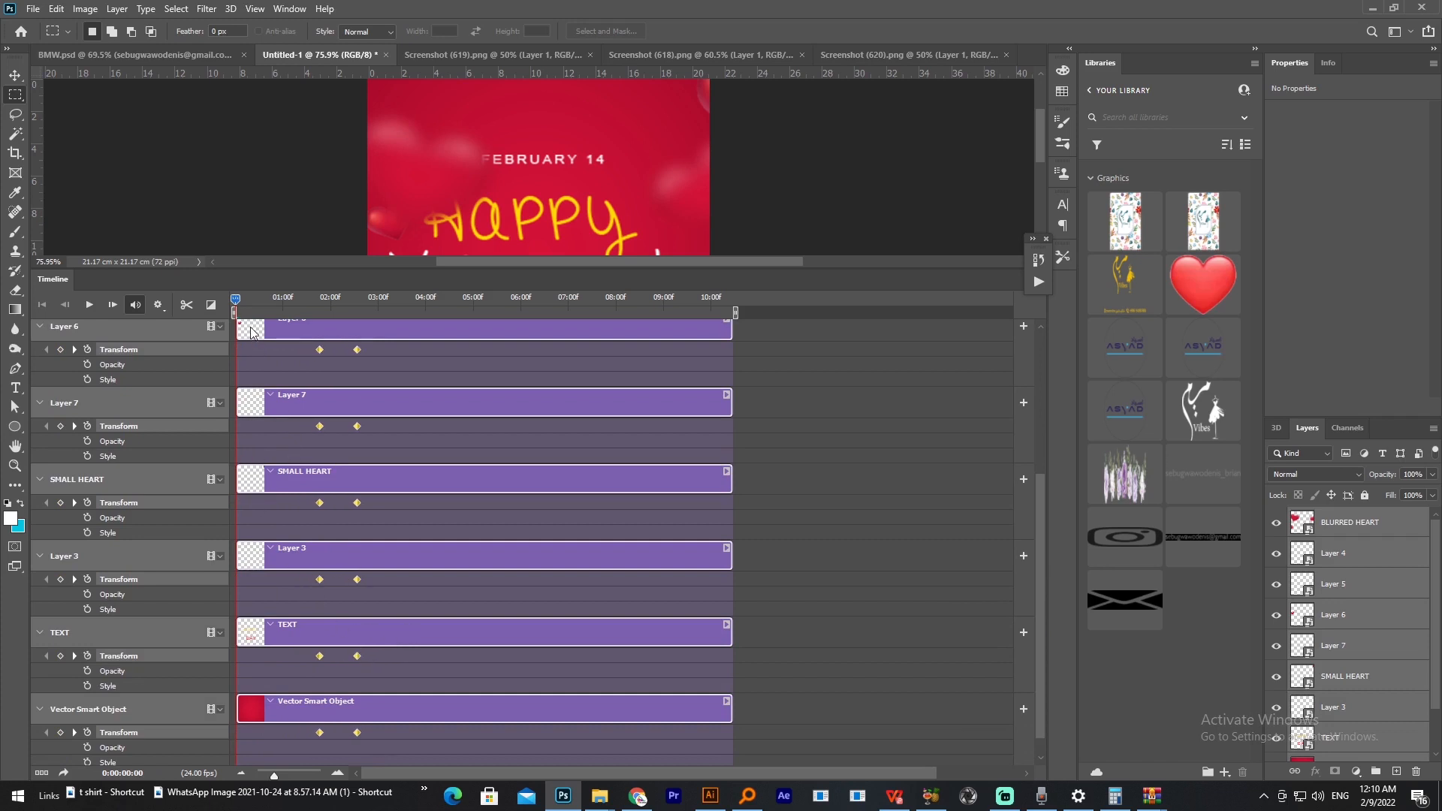
Step: Shrink the timeline area, select the TEXT layer and add an Opacity keyframe to it at 0:00:01:00
{"action": "left_click_drag", "start_coordinate": [236, 299], "coordinate": [251, 298]}
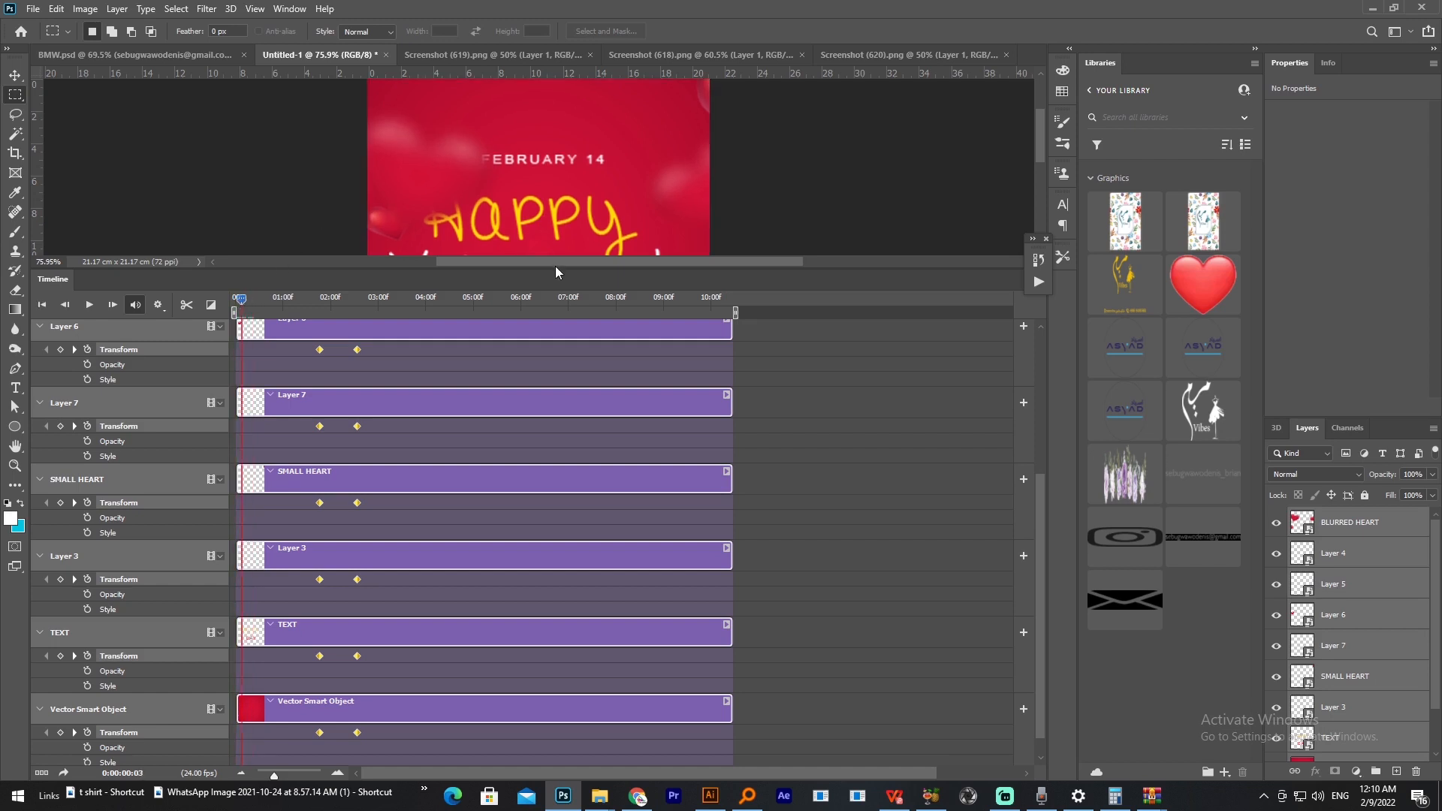
{"action": "left_click_drag", "start_coordinate": [559, 276], "coordinate": [285, 427]}
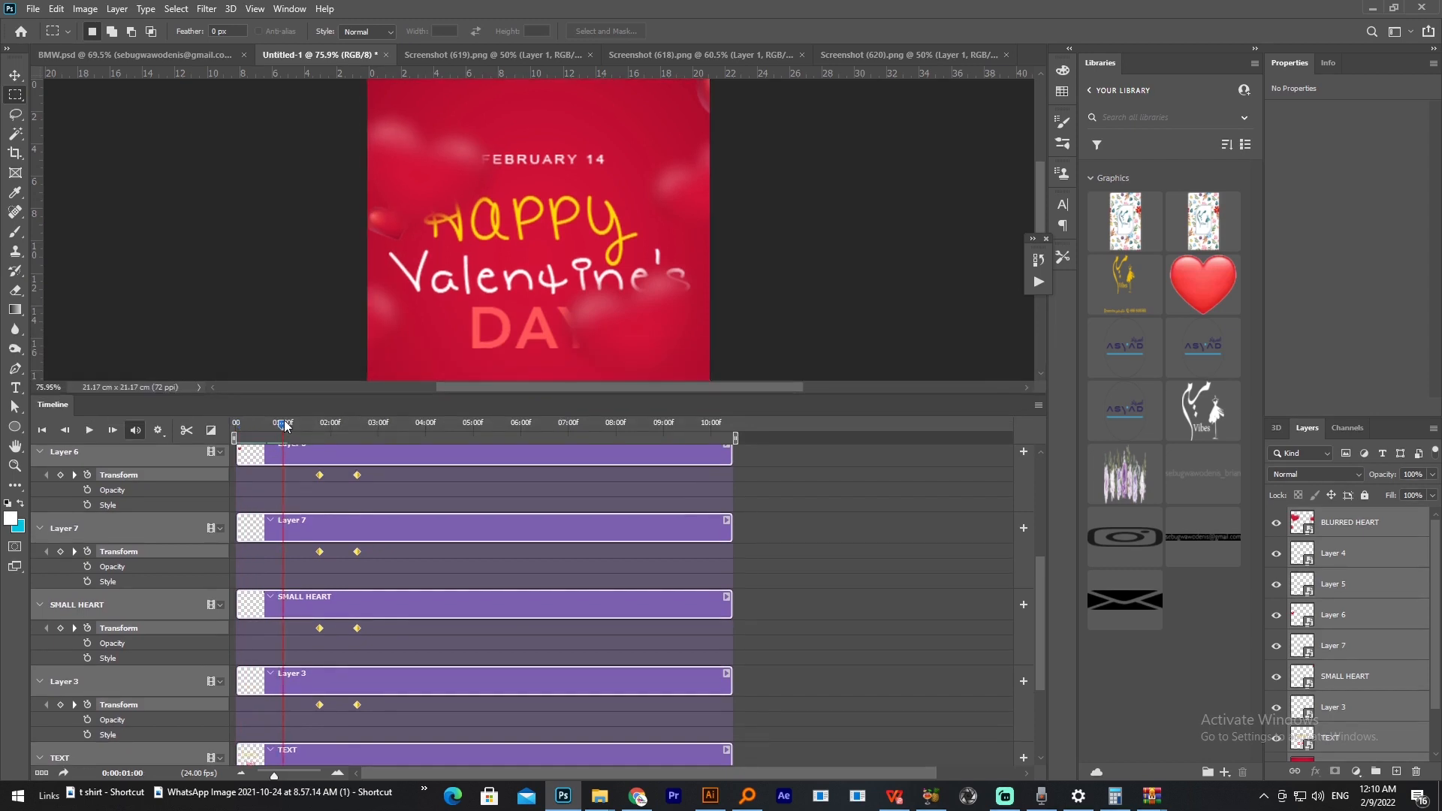
{"action": "left_click", "coordinate": [14, 75]}
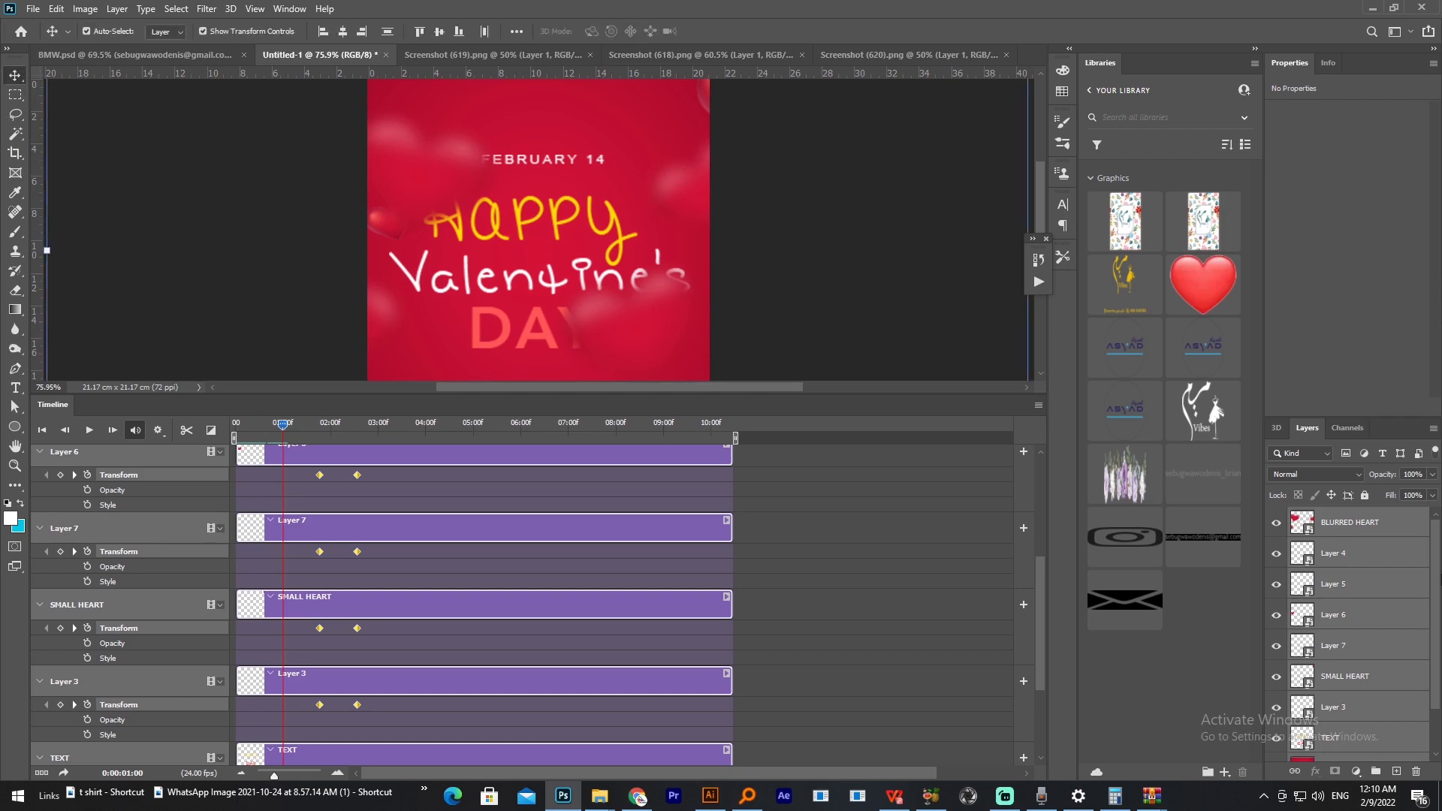
{"action": "left_click", "coordinate": [1350, 624]}
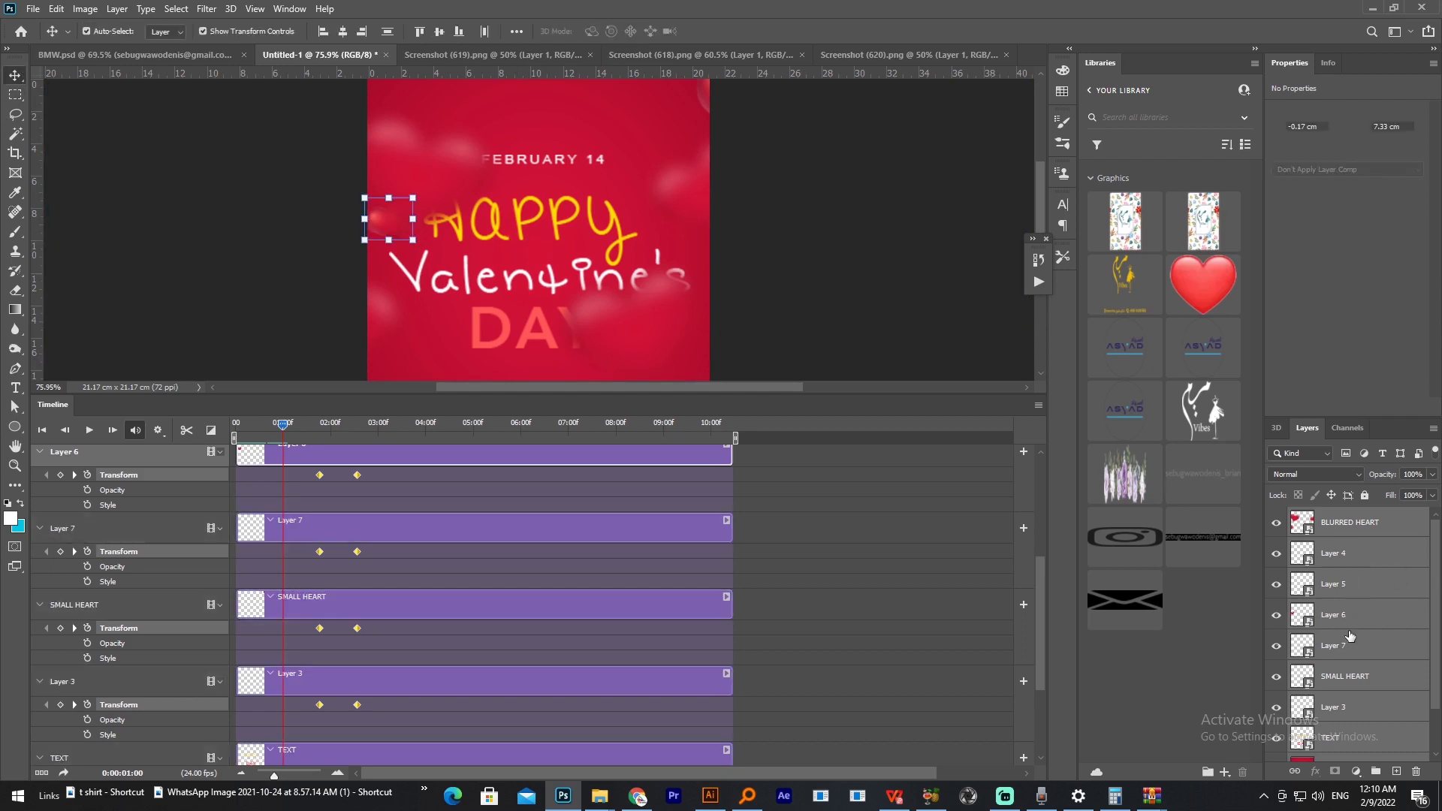
{"action": "scroll", "coordinate": [1363, 627], "scroll_direction": "up", "scroll_amount": 1}
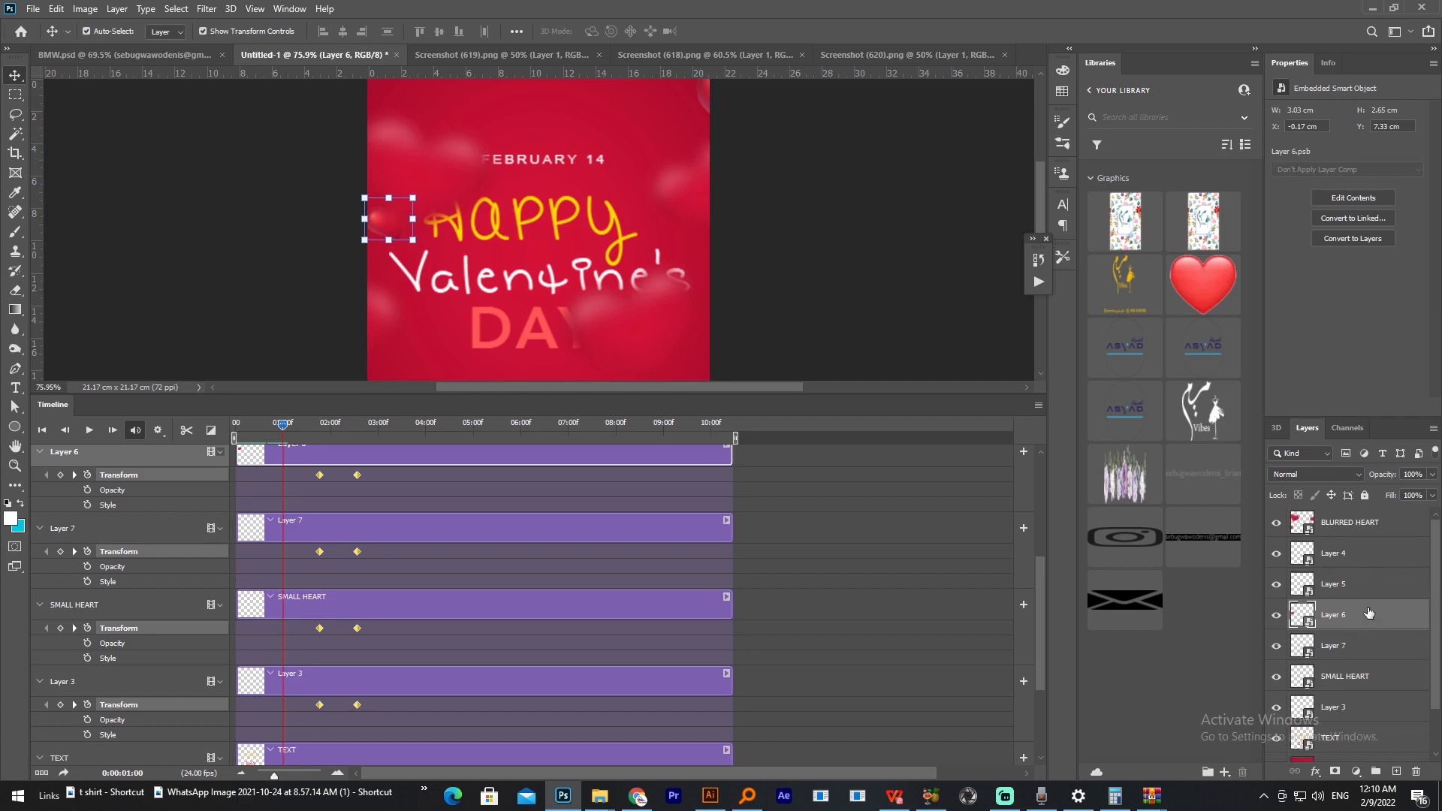
{"action": "left_click", "coordinate": [595, 219]}
{"action": "scroll", "coordinate": [1347, 708], "scroll_direction": "down", "scroll_amount": 2}
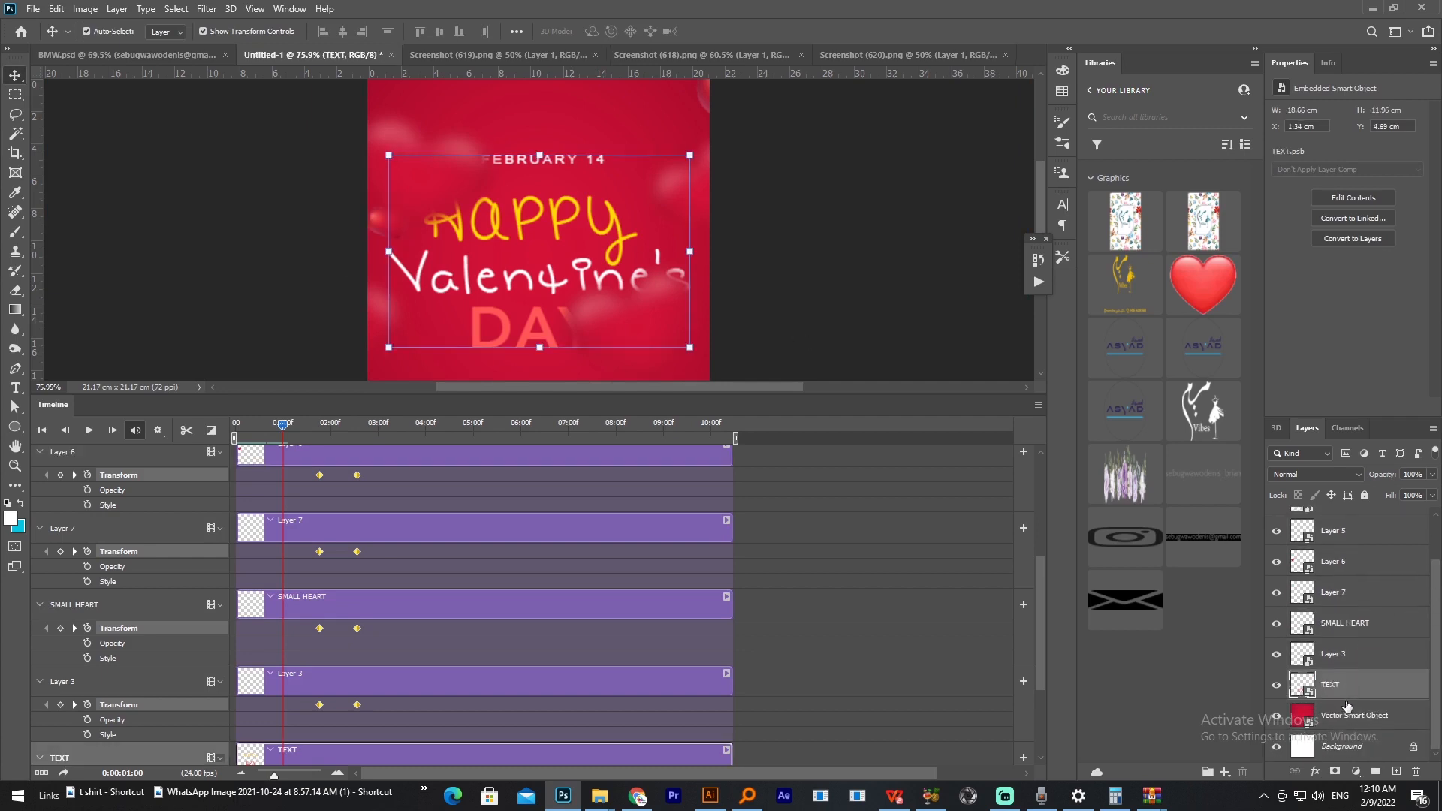
{"action": "scroll", "coordinate": [92, 651], "scroll_direction": "down", "scroll_amount": 2}
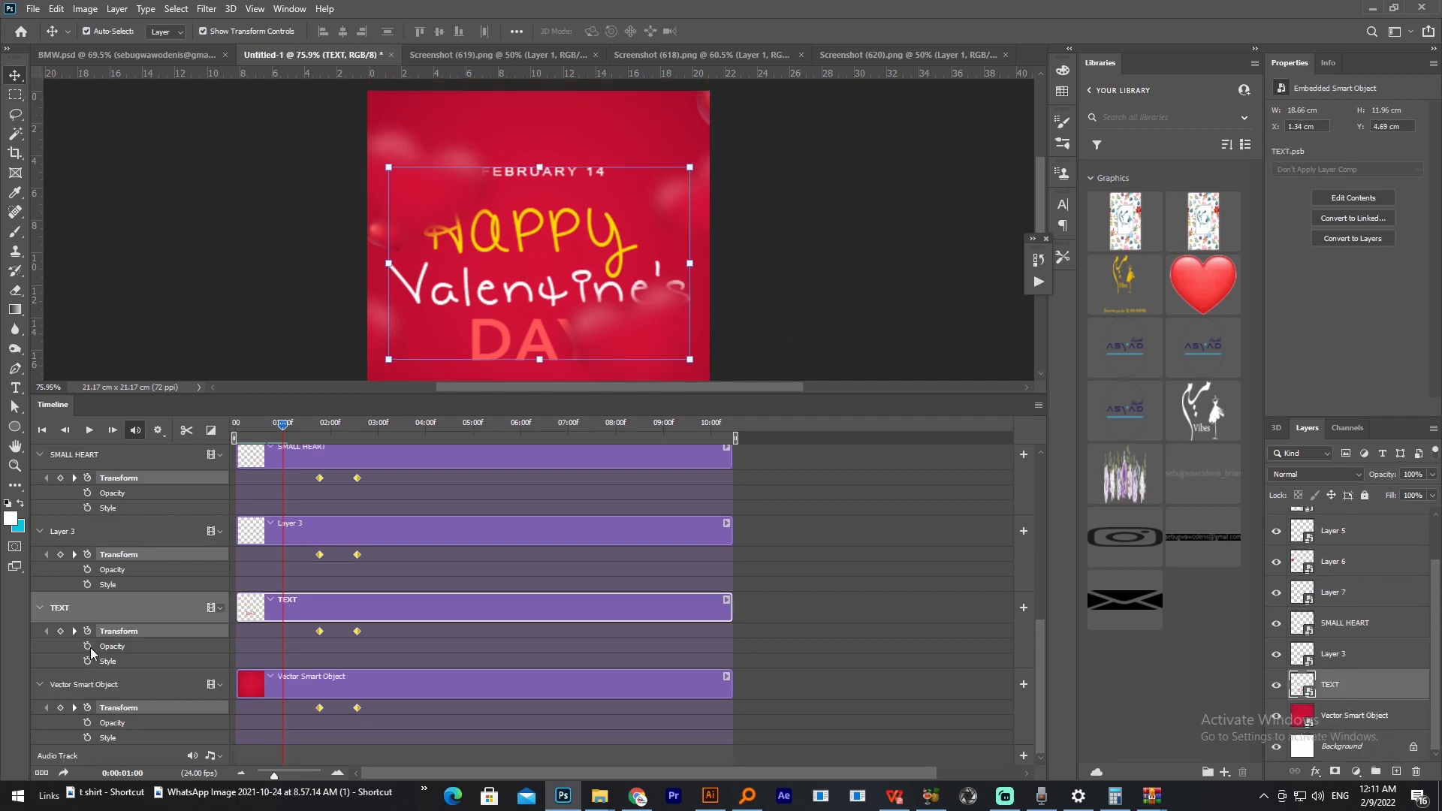
{"action": "left_click", "coordinate": [88, 647]}
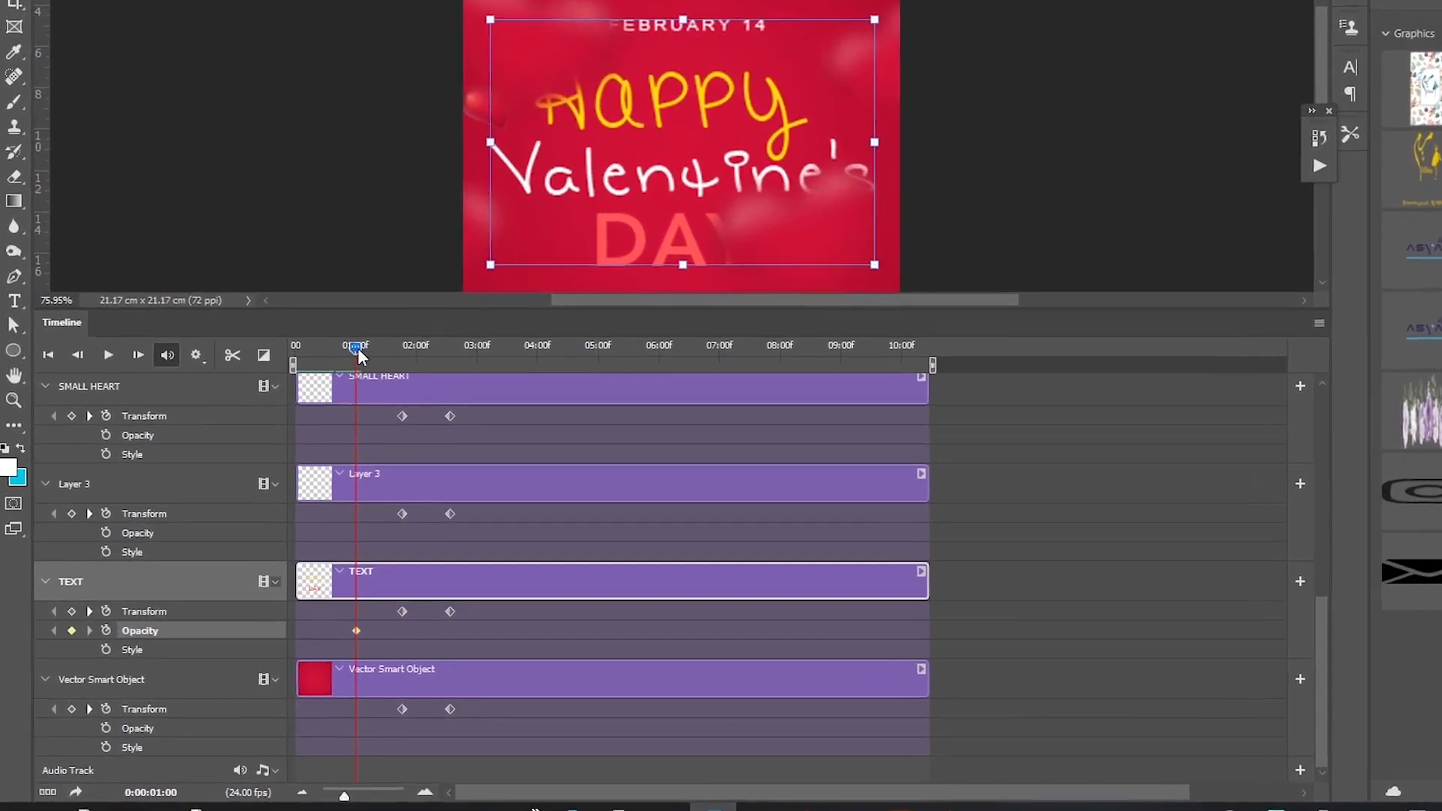
Step: Add an Opacity keyframe to the TEXT layer at 0:00:00:00 and set the layer's opacity to 0% there
{"action": "left_click_drag", "start_coordinate": [284, 426], "coordinate": [209, 439]}
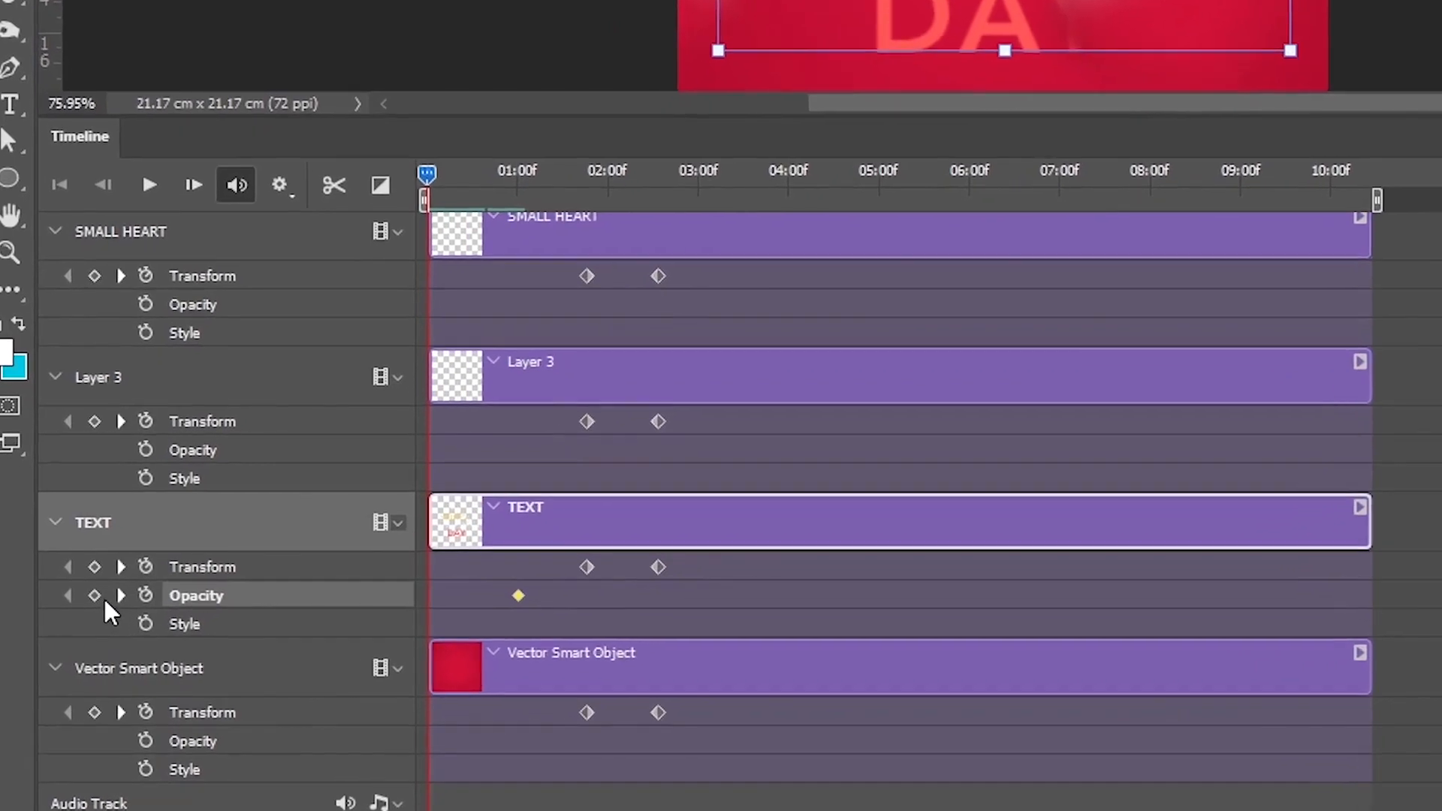
{"action": "left_click", "coordinate": [95, 595]}
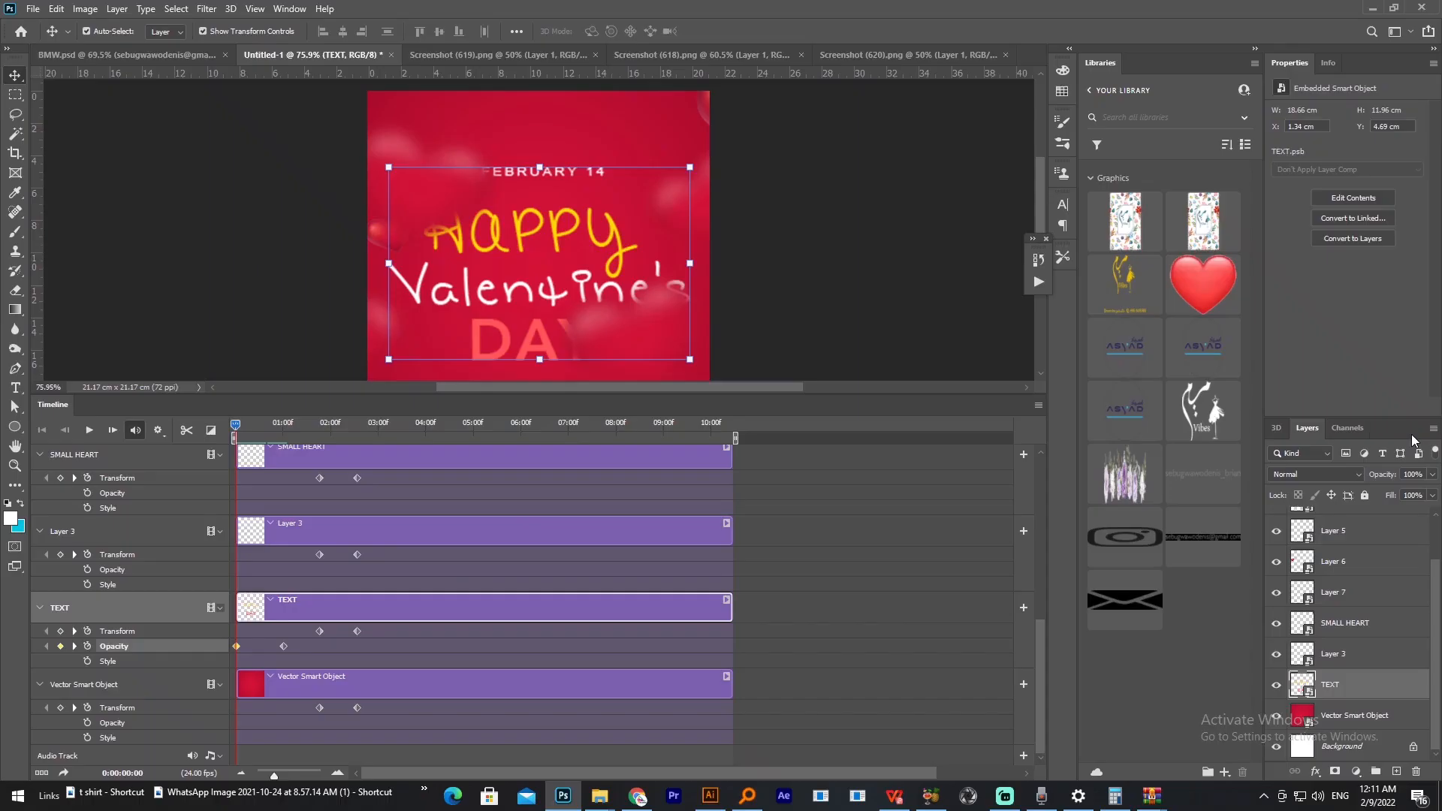
{"action": "left_click", "coordinate": [1434, 475]}
{"action": "left_click_drag", "start_coordinate": [1433, 494], "coordinate": [1393, 496]}
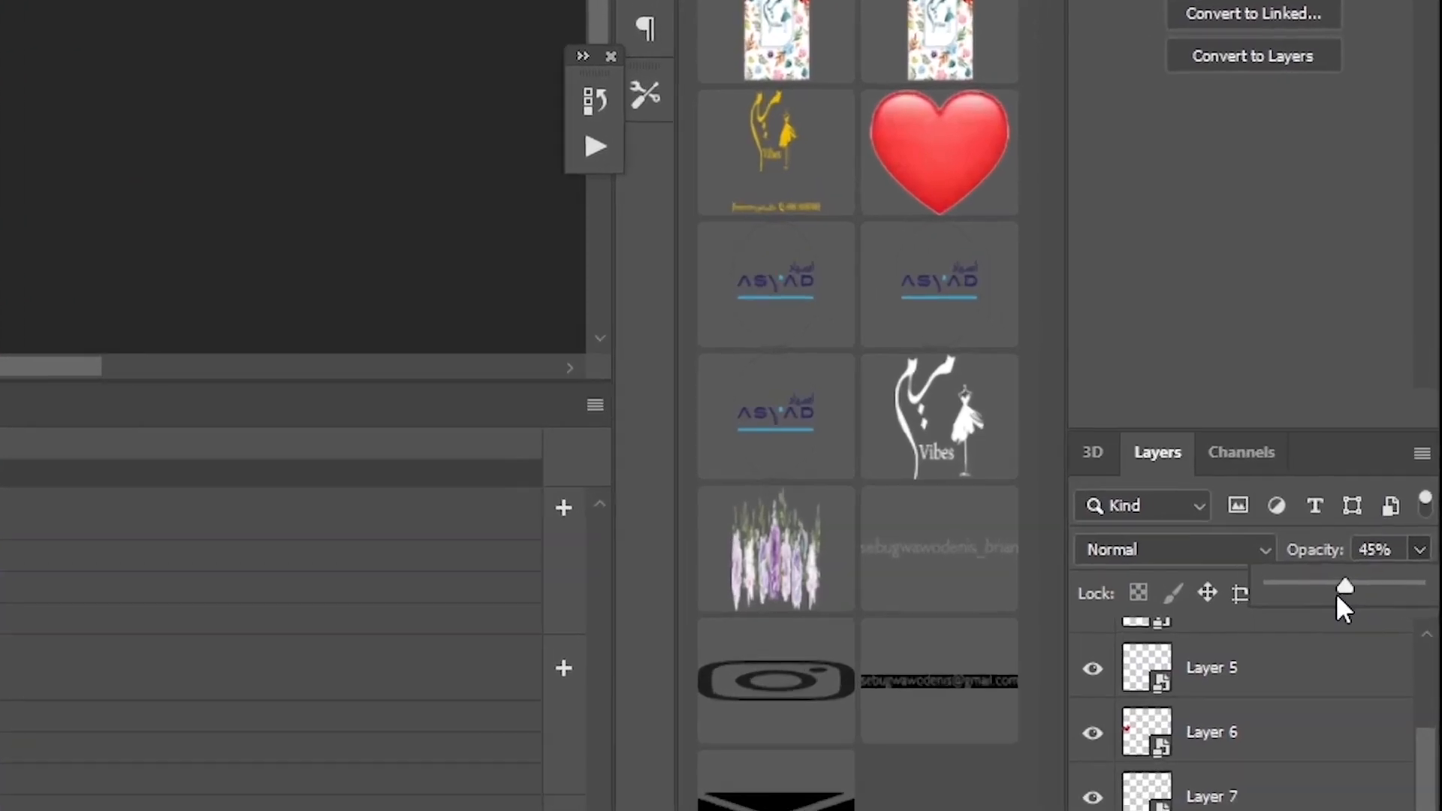
{"action": "left_click_drag", "start_coordinate": [1338, 598], "coordinate": [1270, 600]}
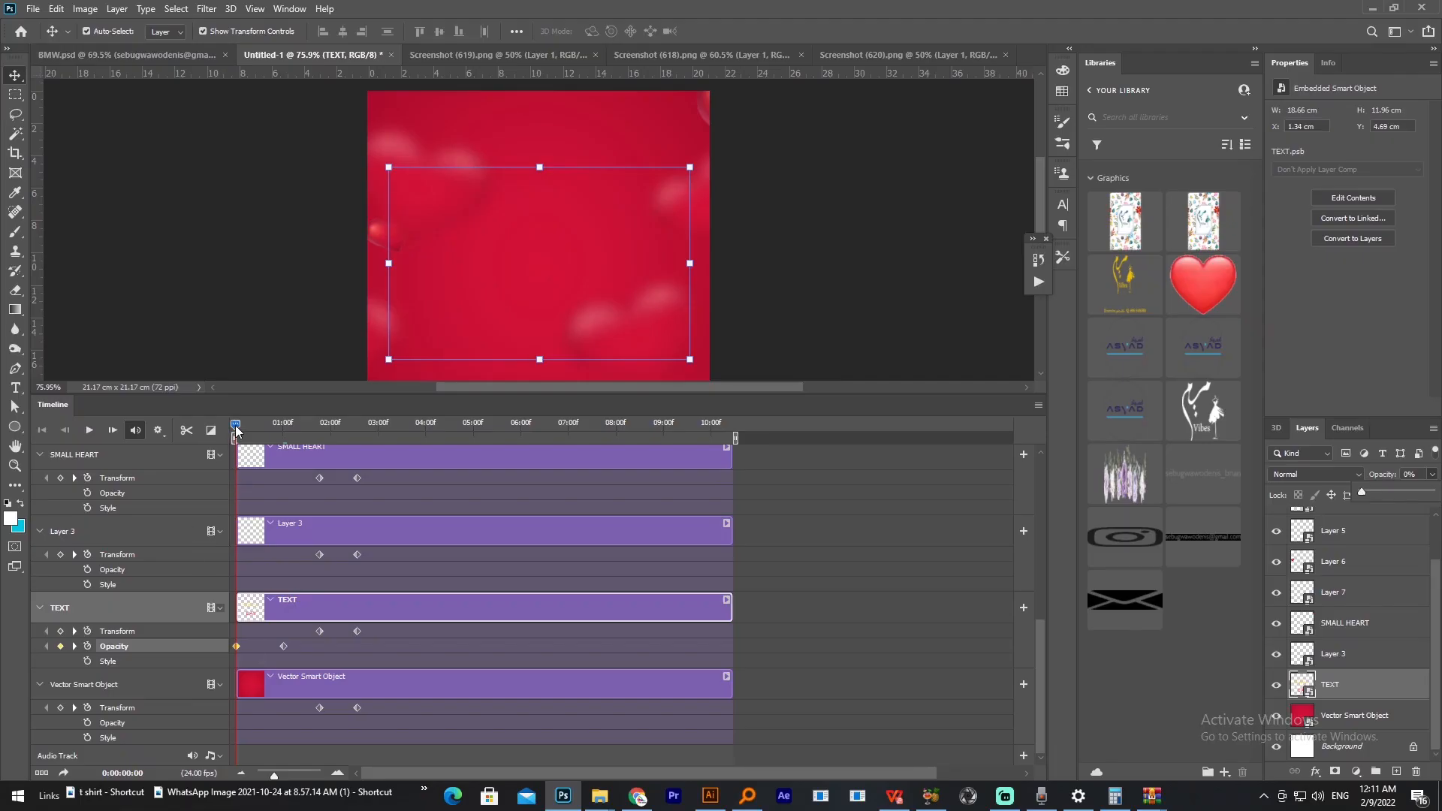
Step: Set the TEXT layer's opacity to 100% at 0:00:00:10 and move the playhead to 0:00:00:17
{"action": "left_click_drag", "start_coordinate": [235, 430], "coordinate": [256, 430]}
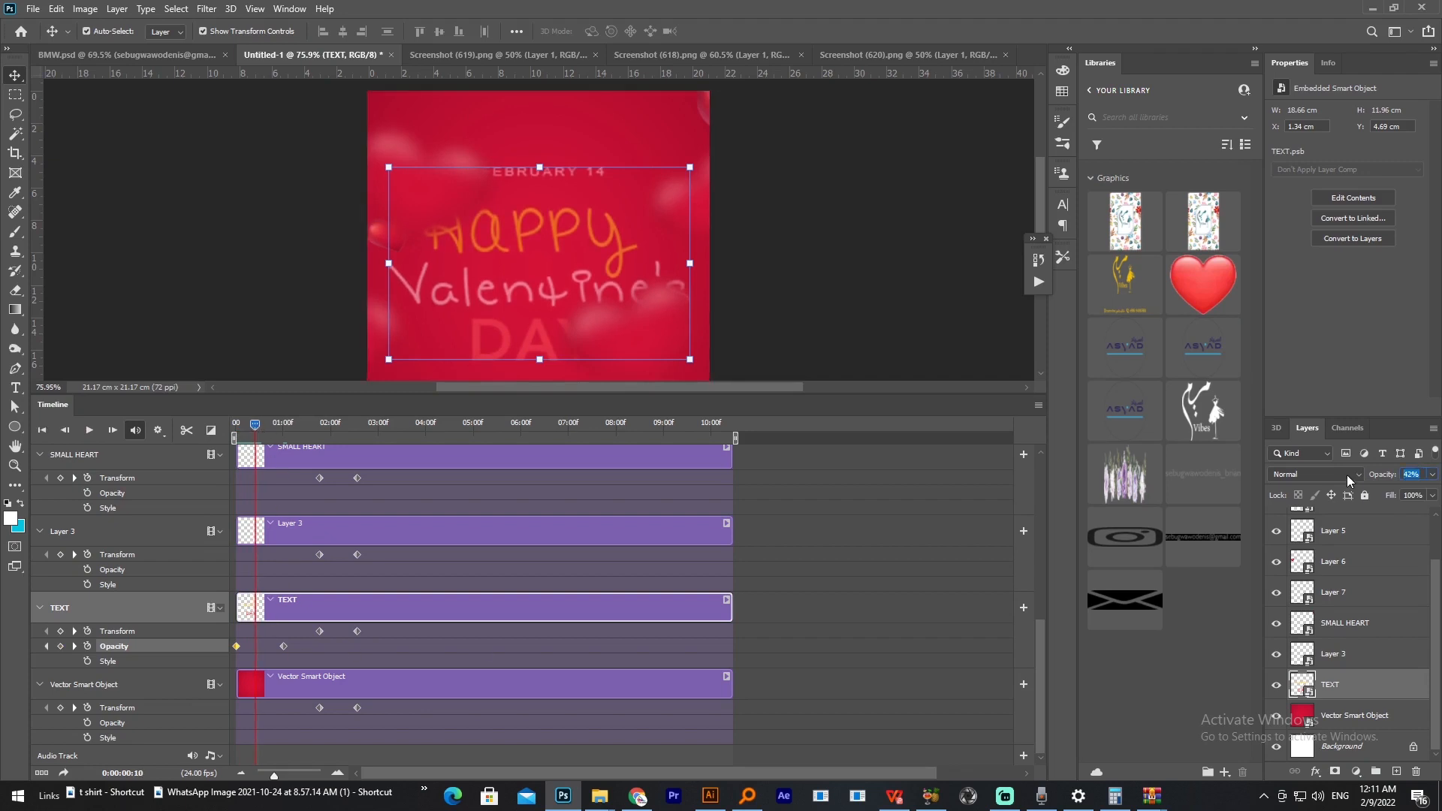
{"action": "type", "text": "100"}
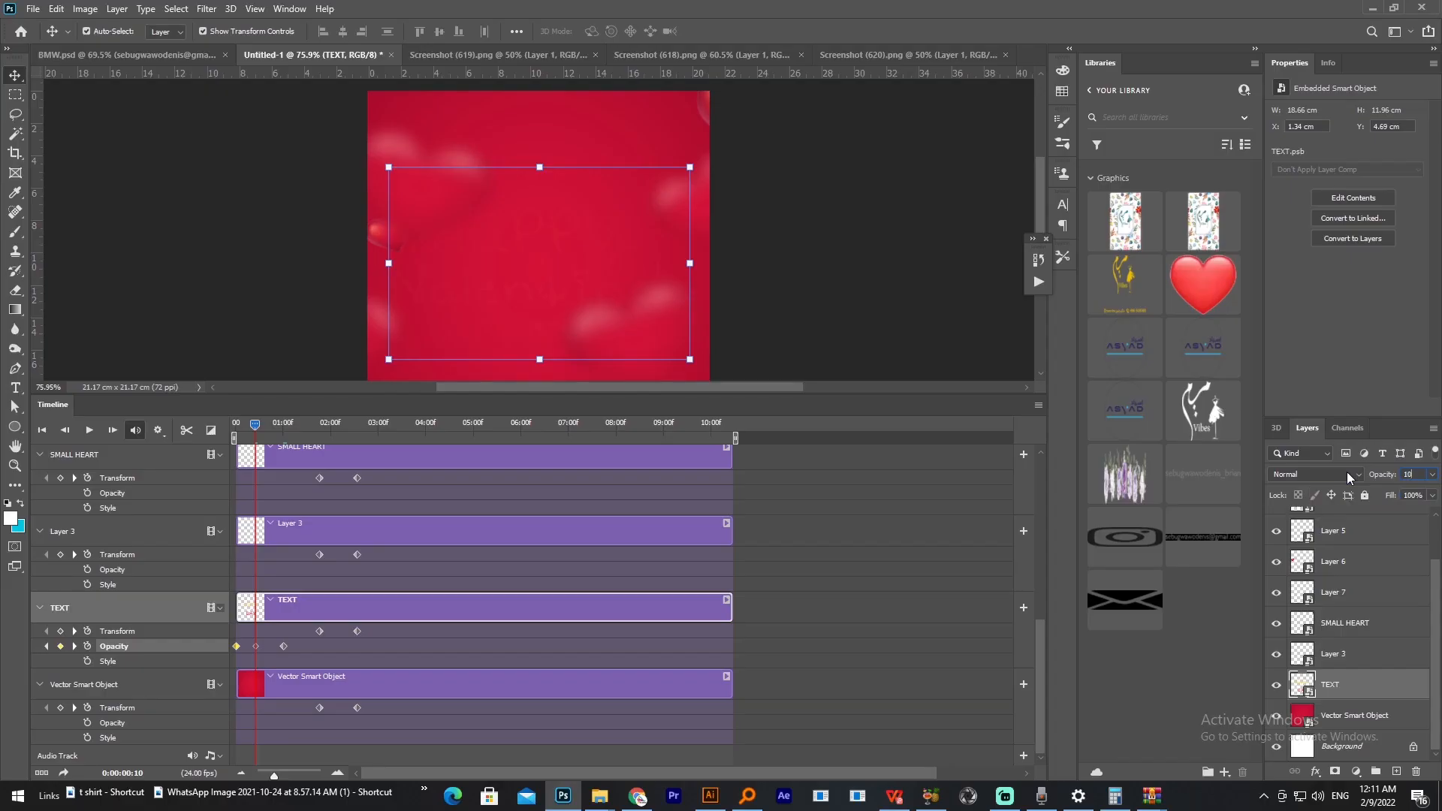
{"action": "key", "text": "Return"}
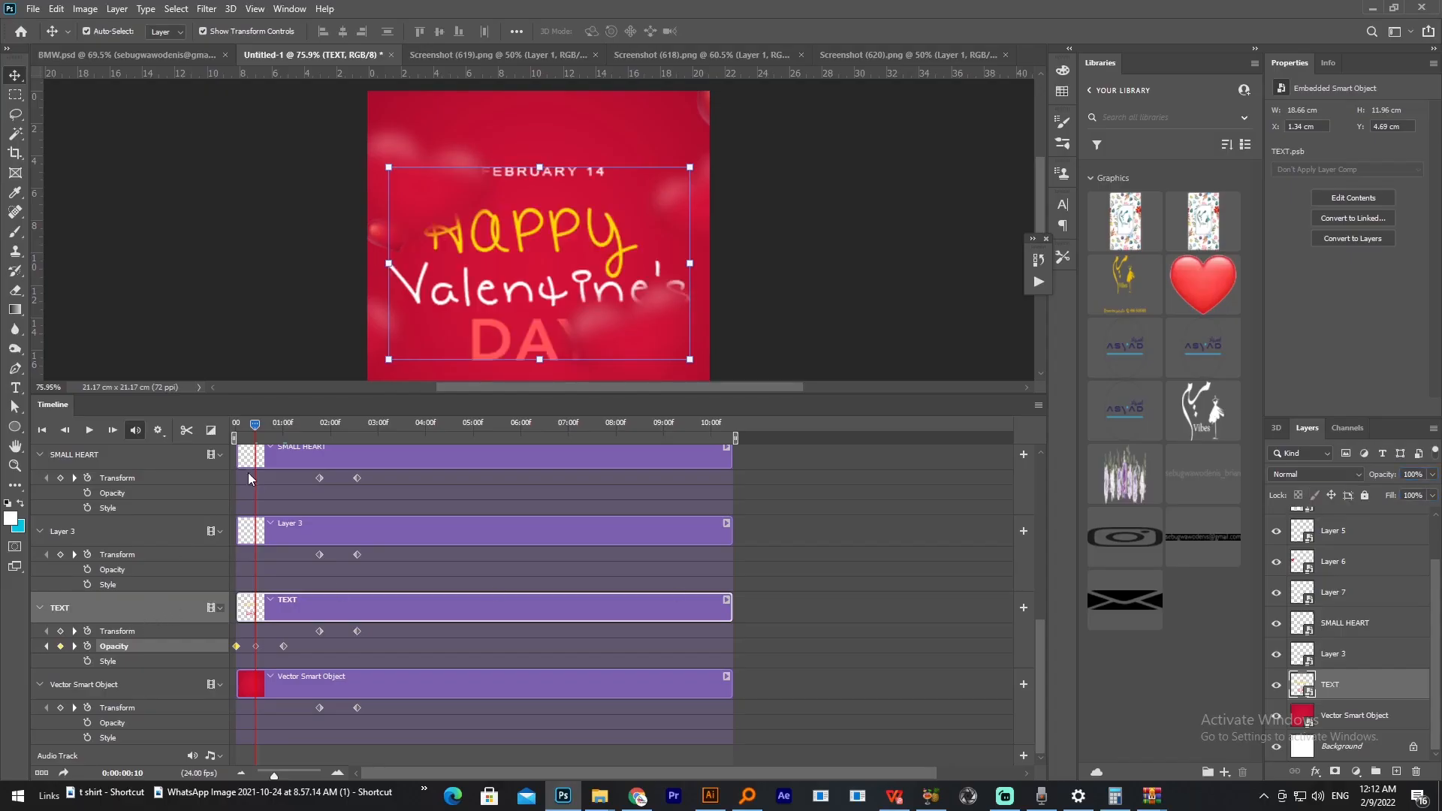
{"action": "left_click_drag", "start_coordinate": [256, 426], "coordinate": [271, 430]}
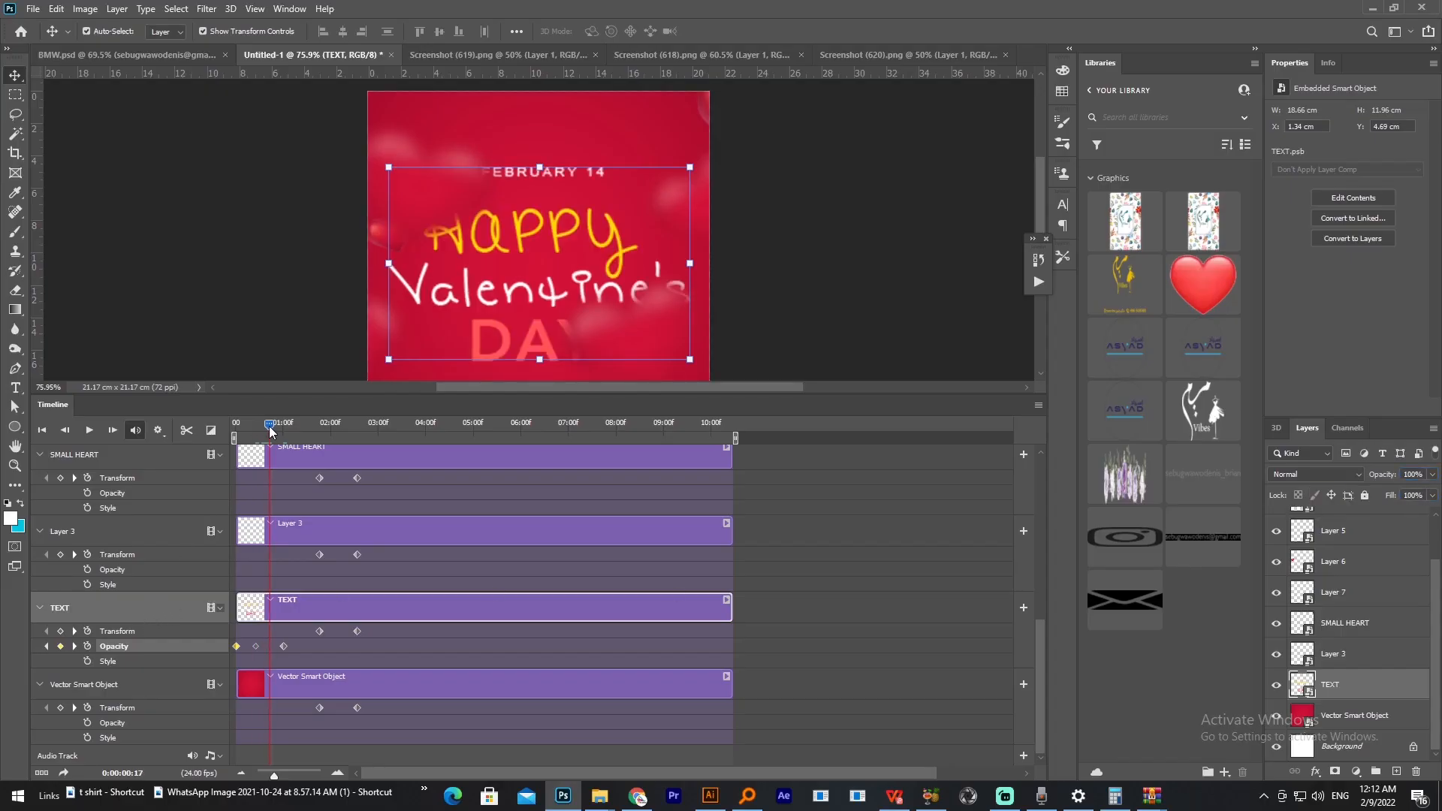
Step: Set the TEXT layer's opacity to 5% at 0:00:00:17 and shift its last Opacity keyframe slightly past 01:00f
{"action": "left_click", "coordinate": [1414, 474]}
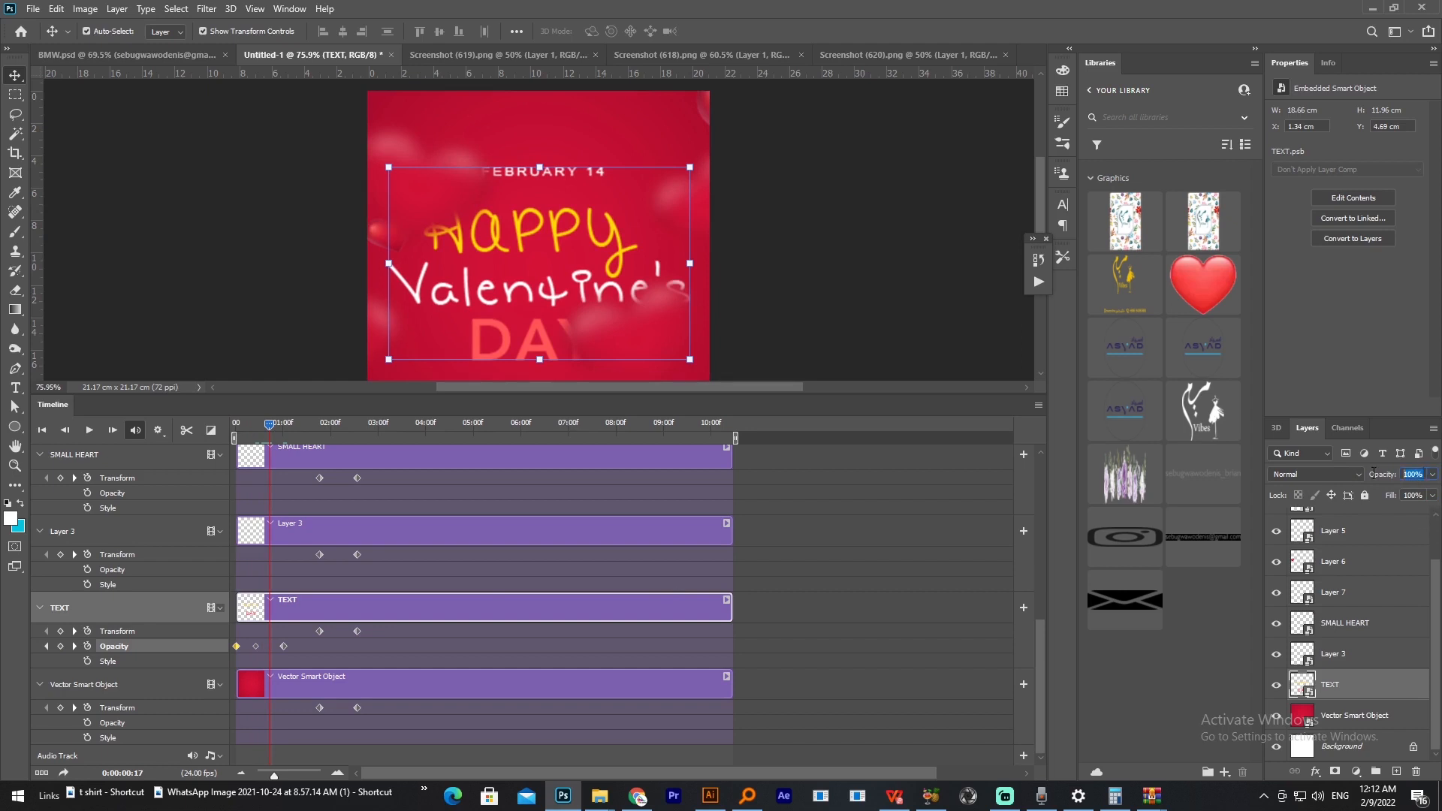
{"action": "type", "text": "5"}
{"action": "key", "text": "Return"}
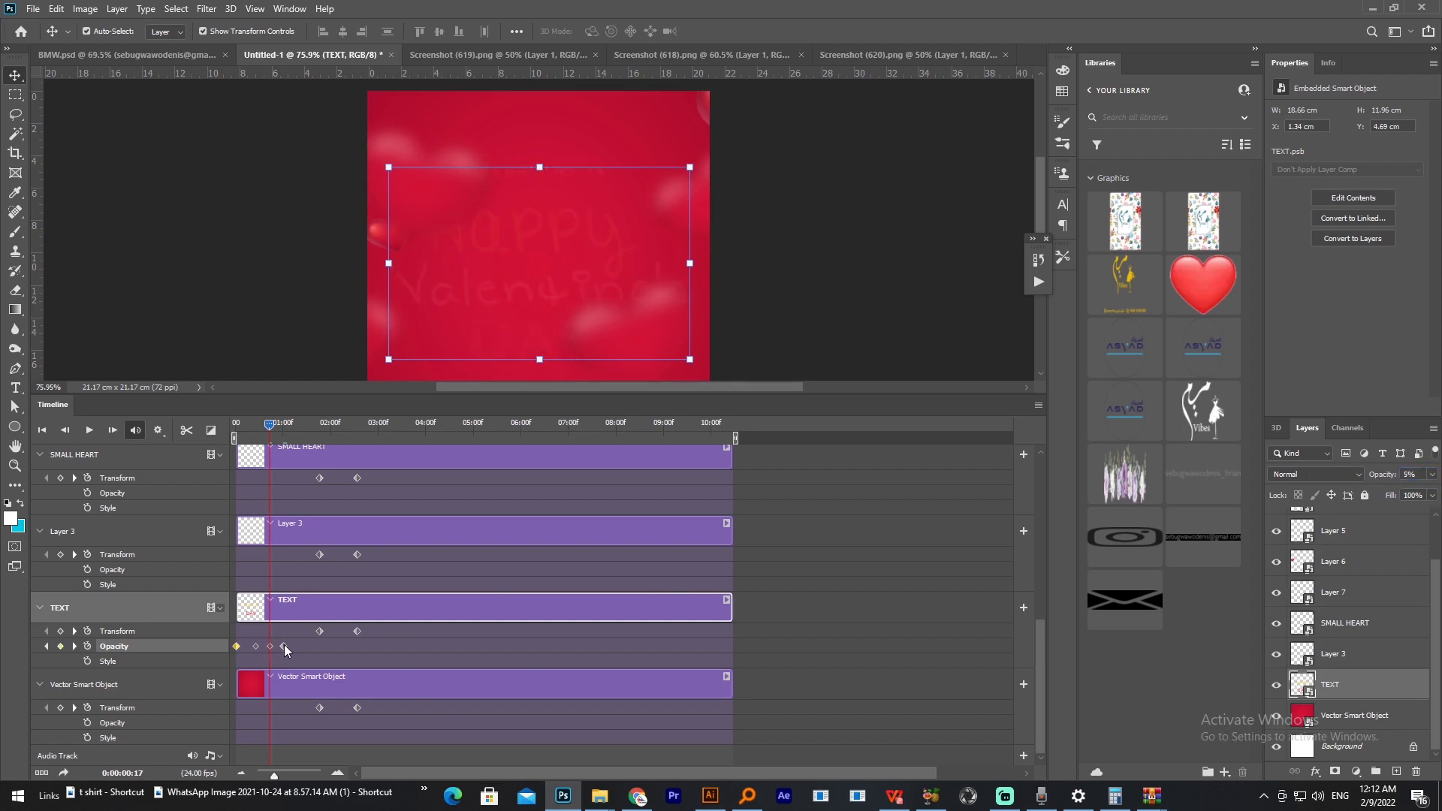
{"action": "left_click_drag", "start_coordinate": [284, 646], "coordinate": [288, 646]}
Step: Return the playhead to 0:00:00:00 and play the animation from the start to check the text's flicker
{"action": "left_click_drag", "start_coordinate": [270, 429], "coordinate": [236, 435]}
{"action": "left_click", "coordinate": [236, 436]}
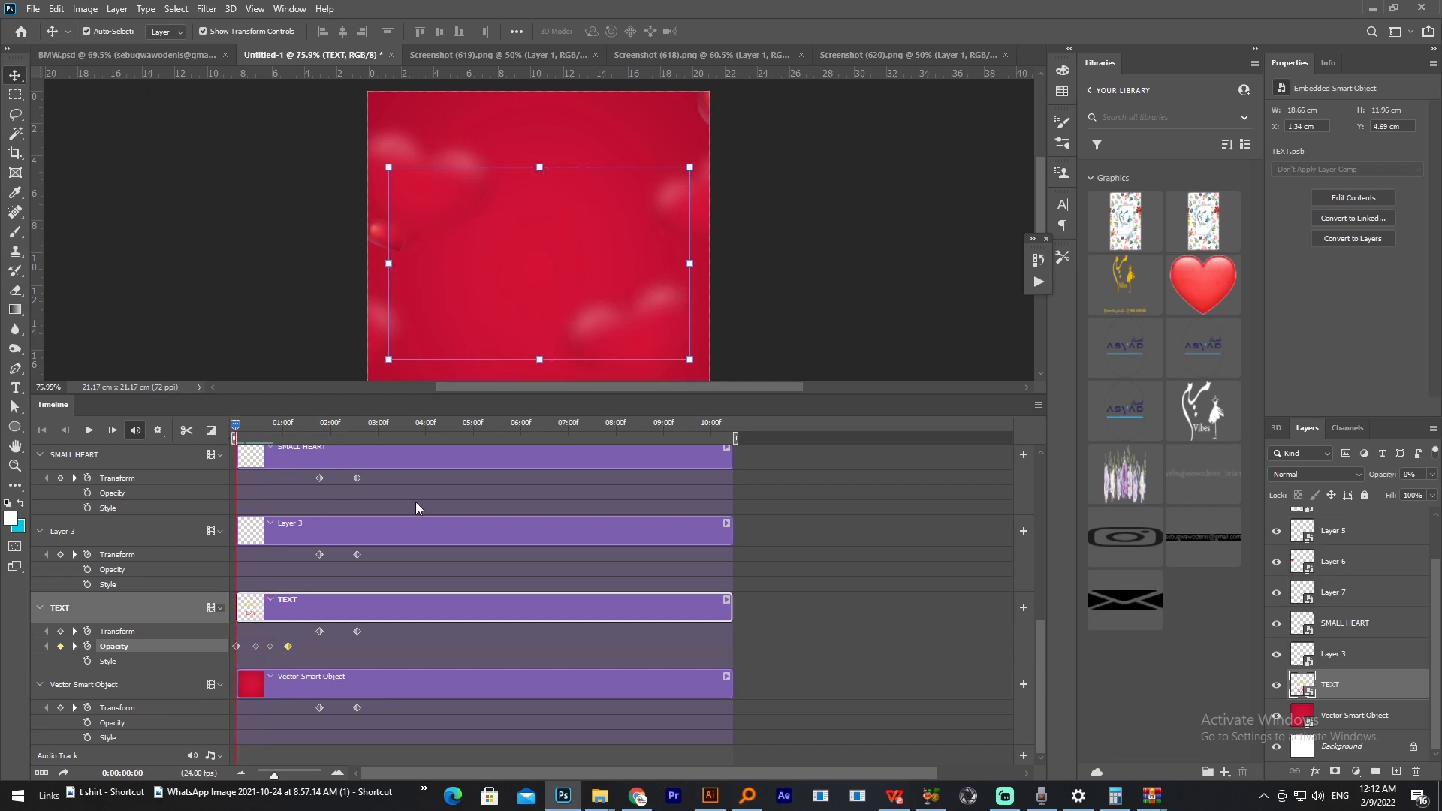
{"action": "key", "text": "space"}
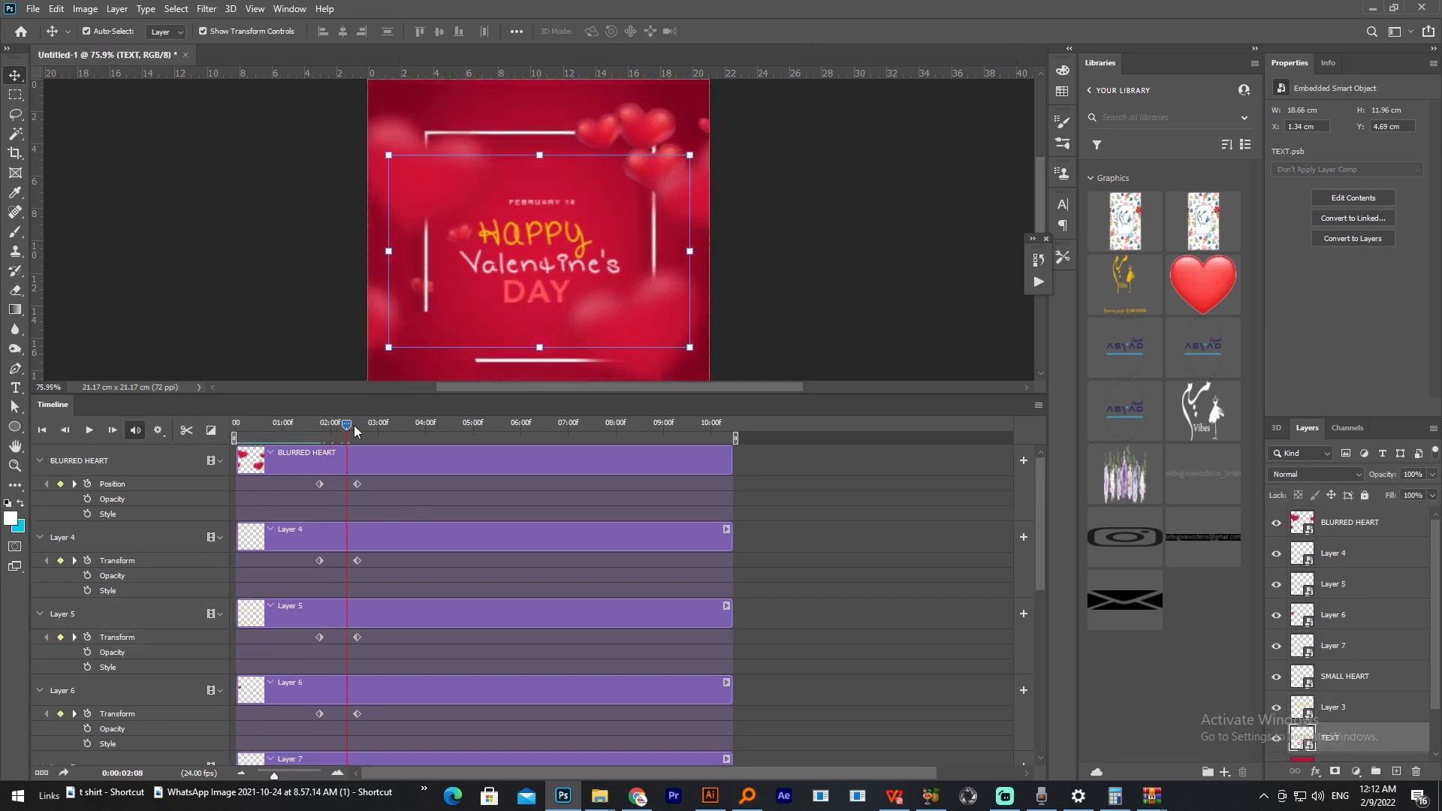
{"action": "left_click_drag", "start_coordinate": [356, 427], "coordinate": [236, 429]}
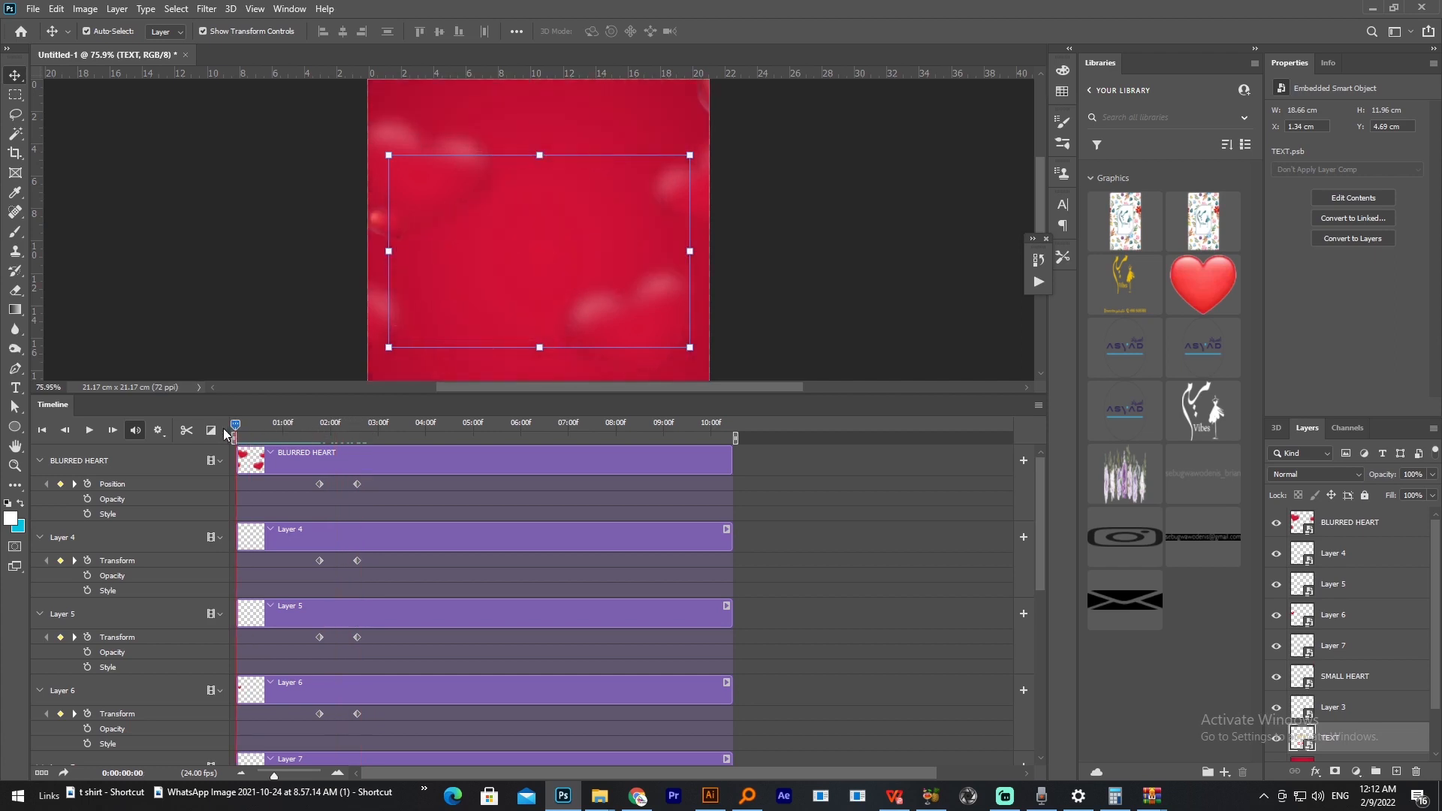
{"action": "left_click", "coordinate": [87, 430]}
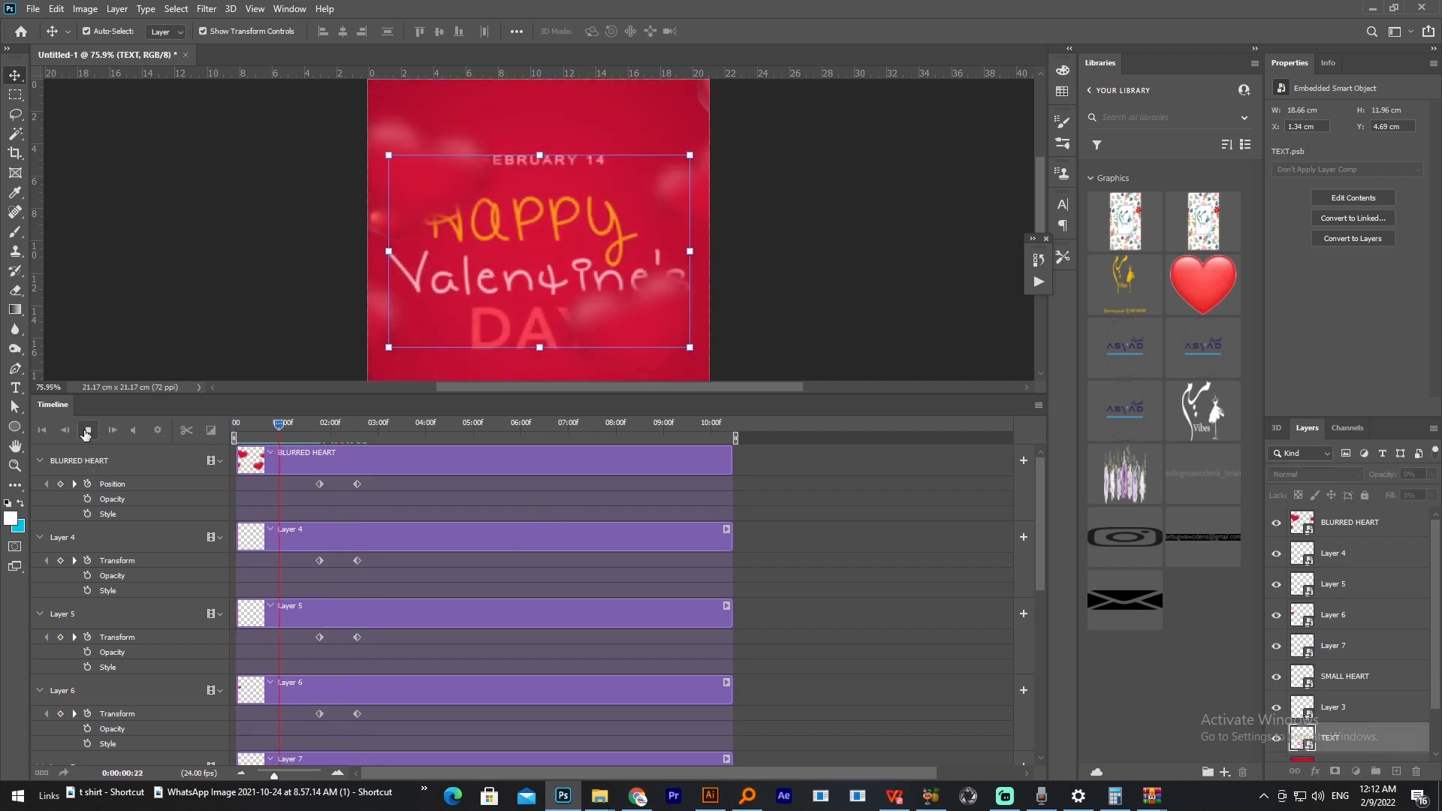